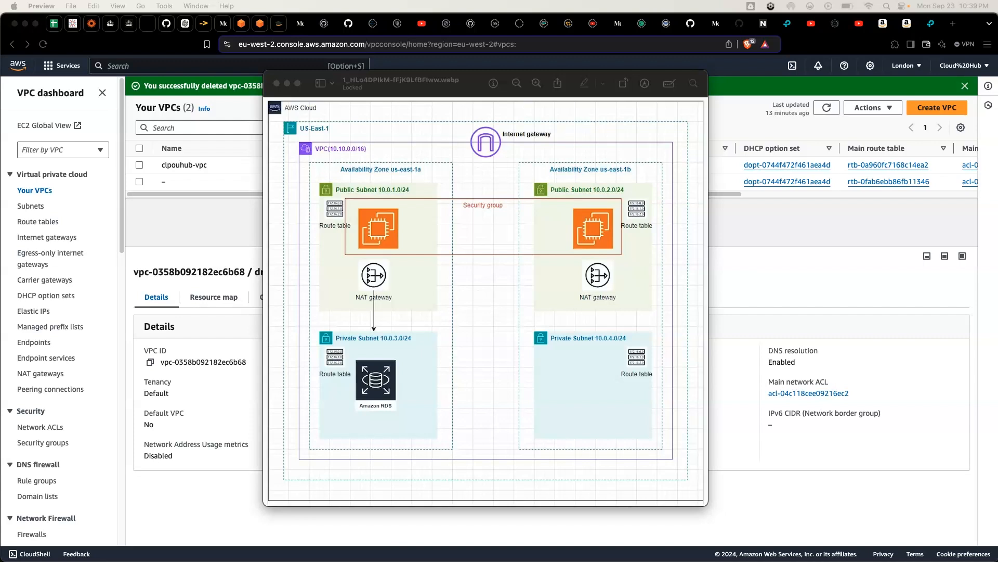
Step: Switch to the AWS console in Brave and start creating a VPC-only resource with the name tag demo23
left_click(167, 233)
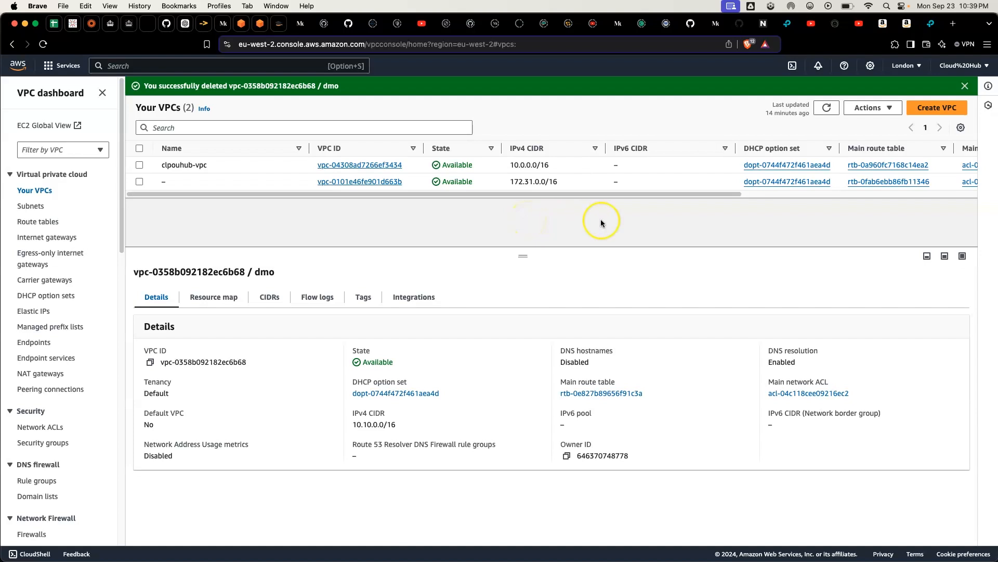
left_click(928, 111)
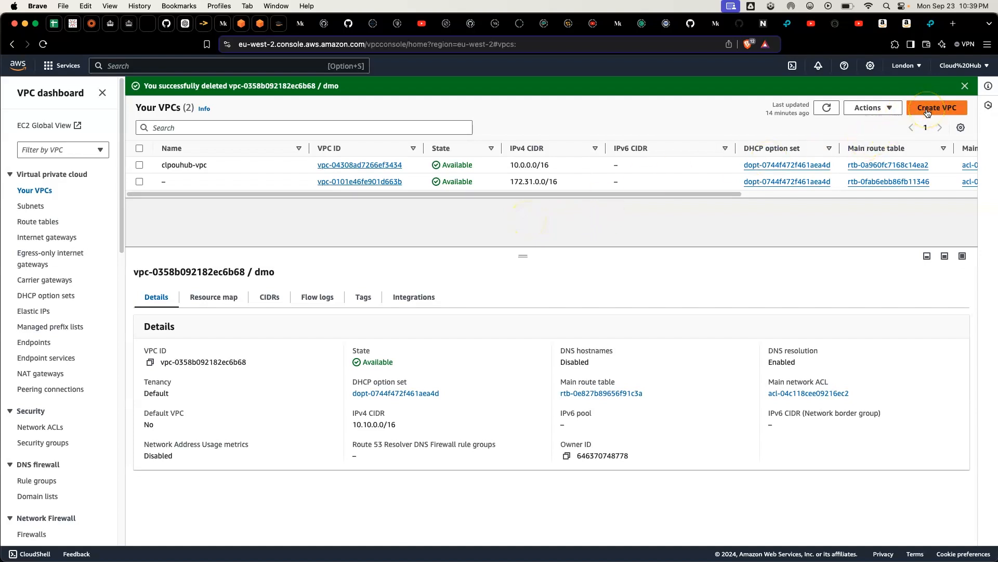
left_click(232, 68)
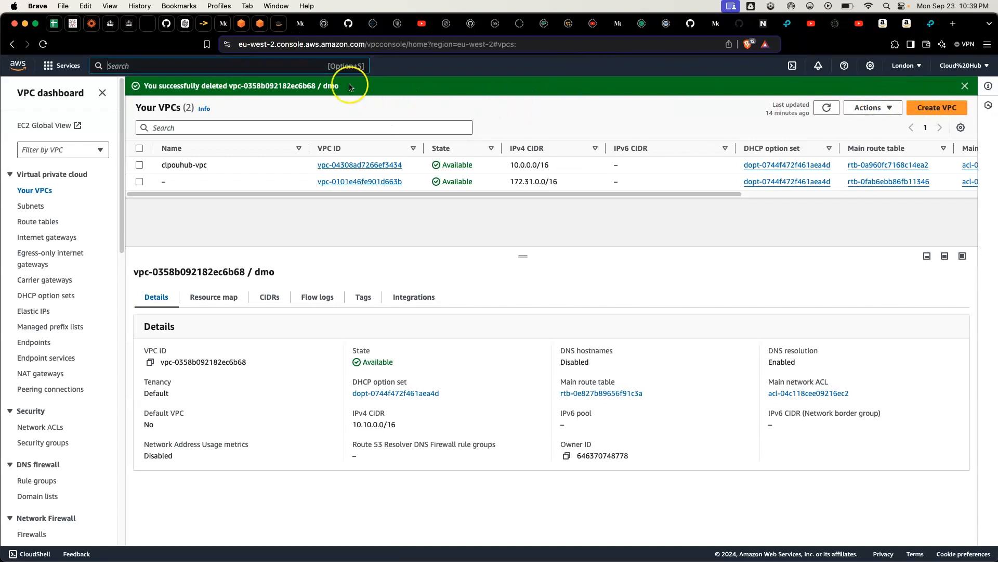
left_click(936, 107)
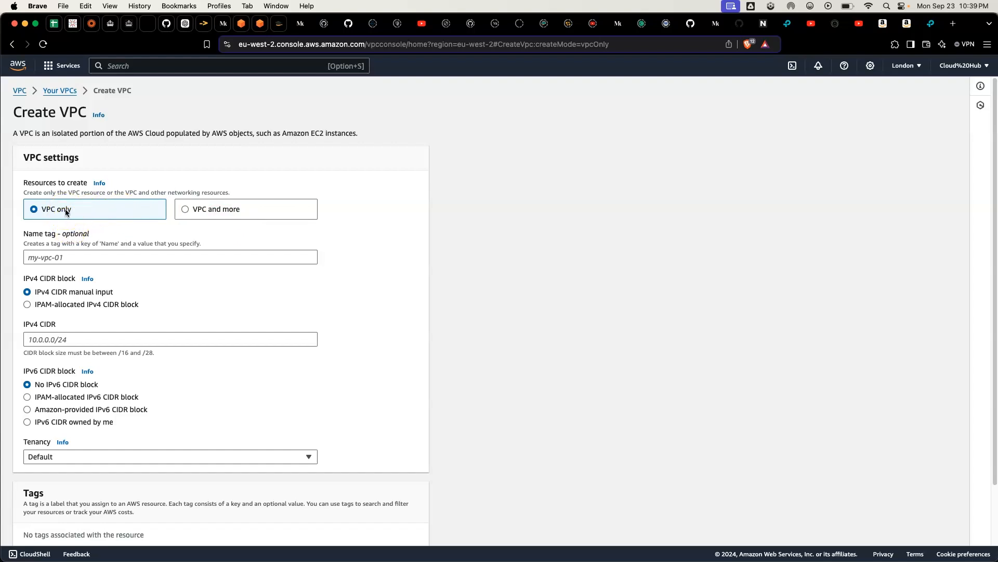
left_click(60, 257)
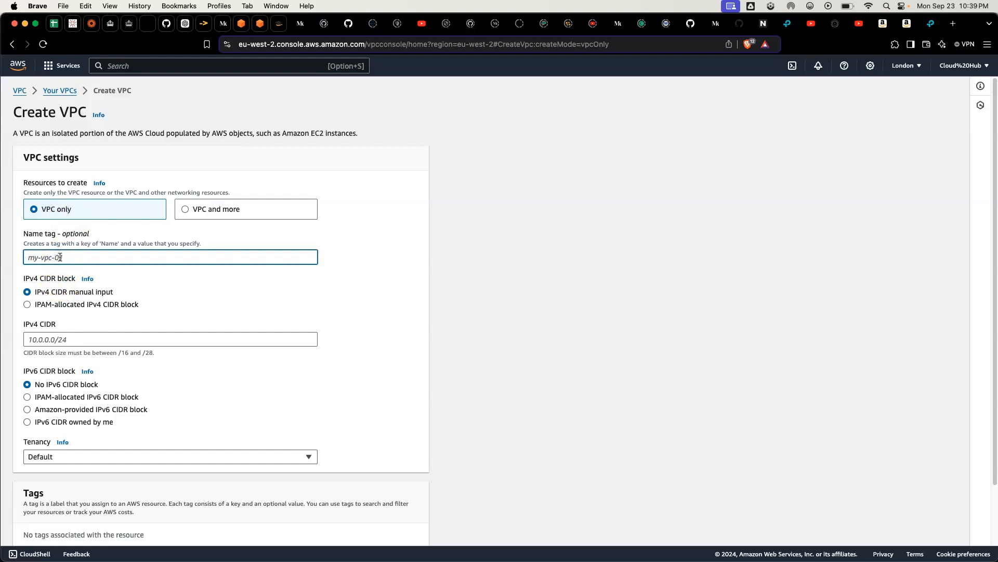
type("de")
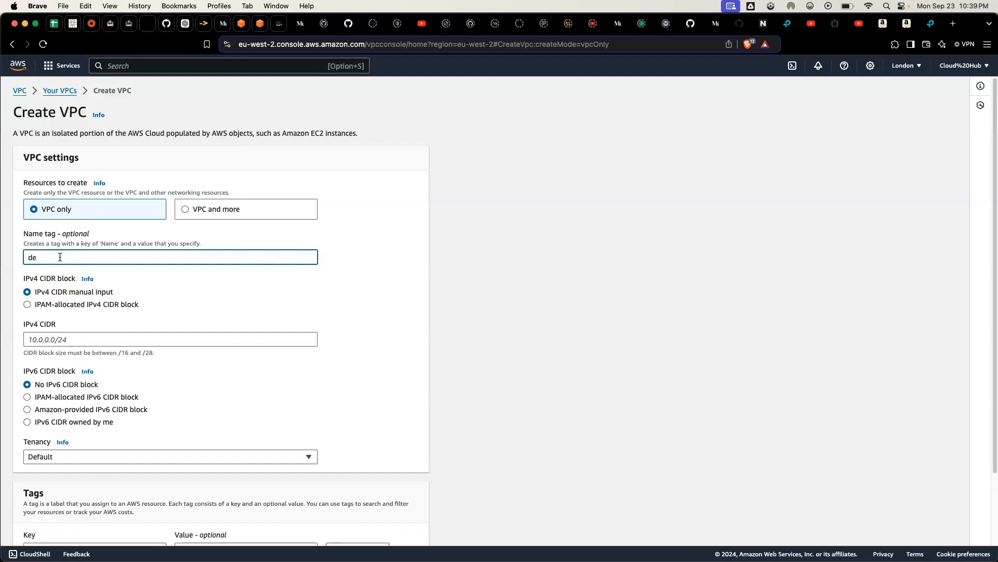
type("mo23")
Step: Set the new VPC's IPv4 CIDR to 10.0.0.0/16
left_click(33, 340)
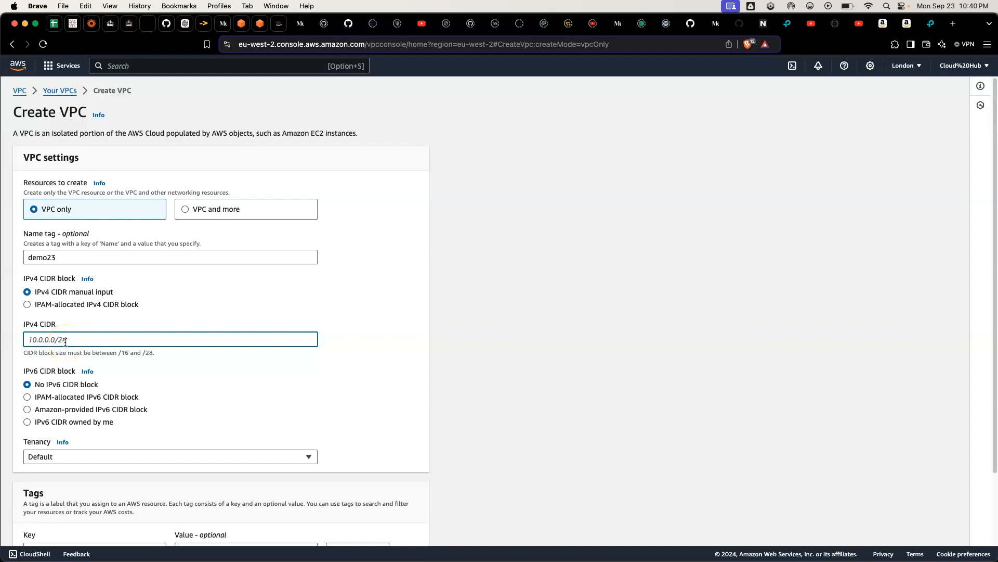
type("1")
key("BackSpace")
type("2")
key("BackSpace")
type("10.0.0.")
type("o")
key("BackSpace")
type("0/16")
left_click(70, 366)
Step: Create the demo23 VPC, keeping no IPv6 CIDR block and default tenancy
scroll(79, 382, "down", 2)
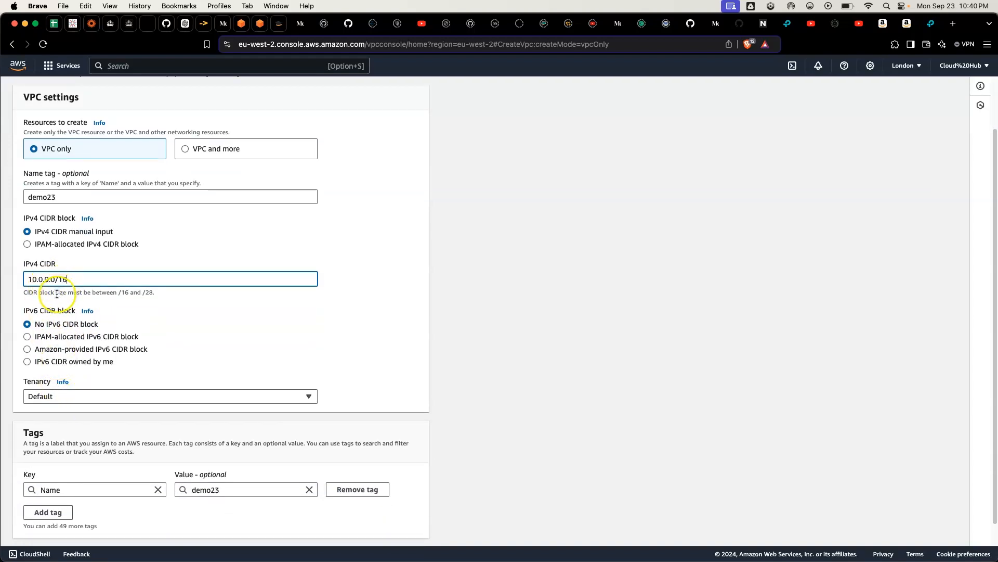
left_click(87, 256)
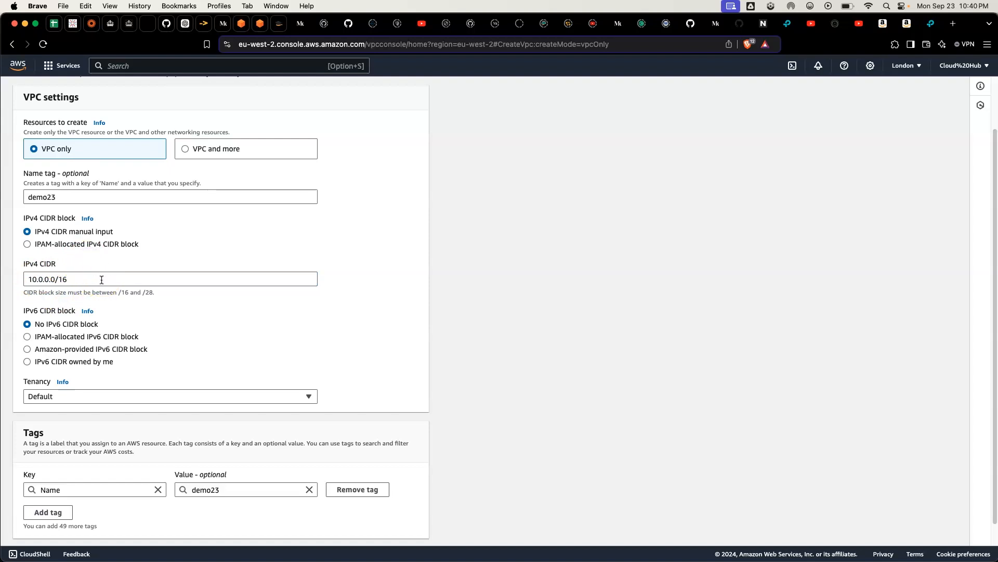
scroll(102, 279, "down", 1)
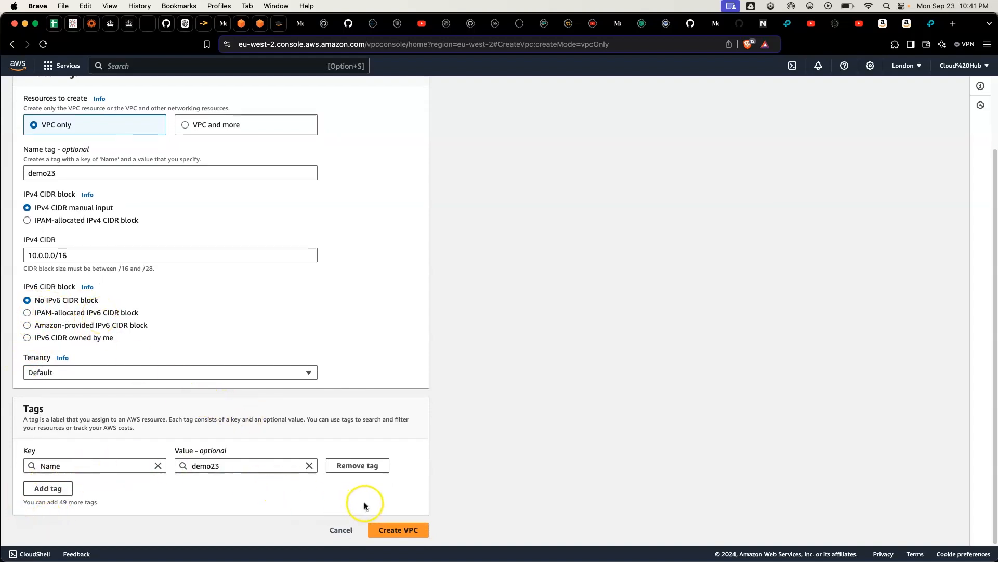
left_click(401, 530)
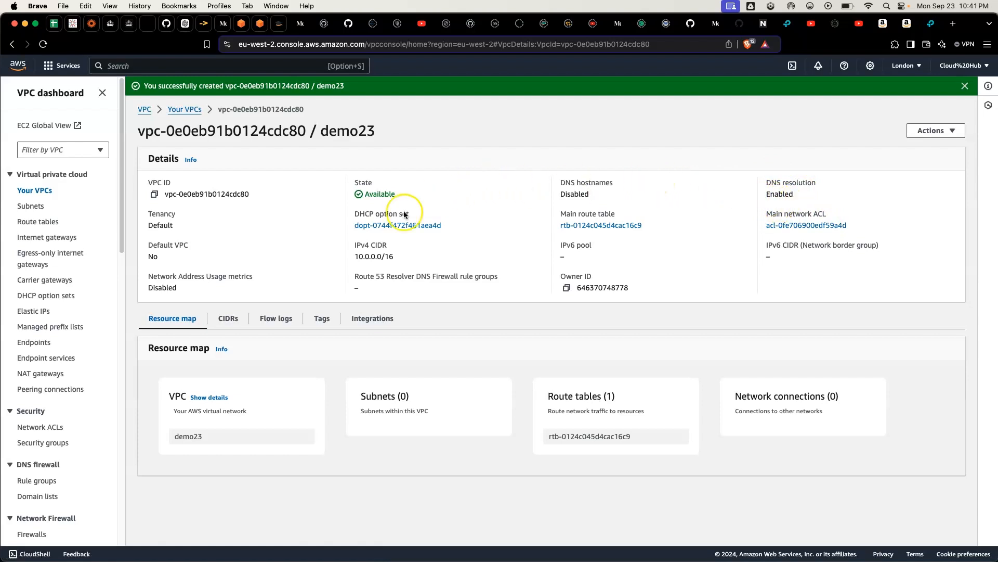
Step: Check the architecture diagram for the subnet layout and start creating subnets in the demo23 VPC
left_click(39, 207)
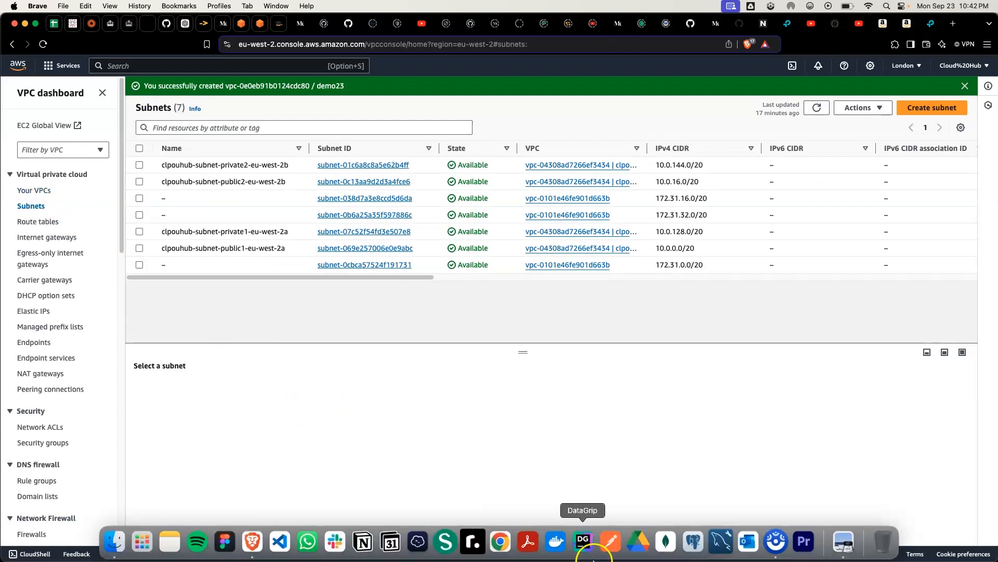
left_click(844, 542)
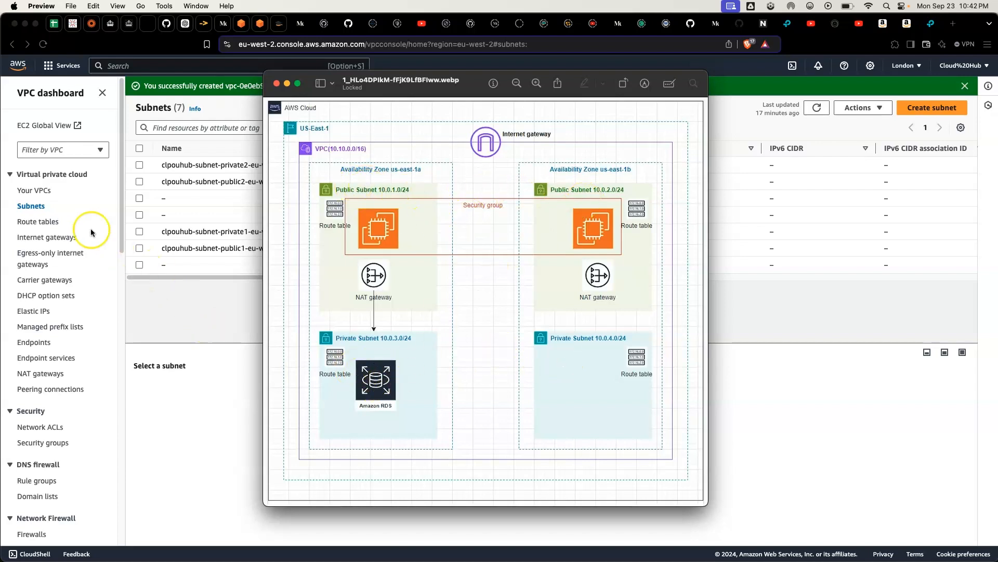
left_click(32, 208)
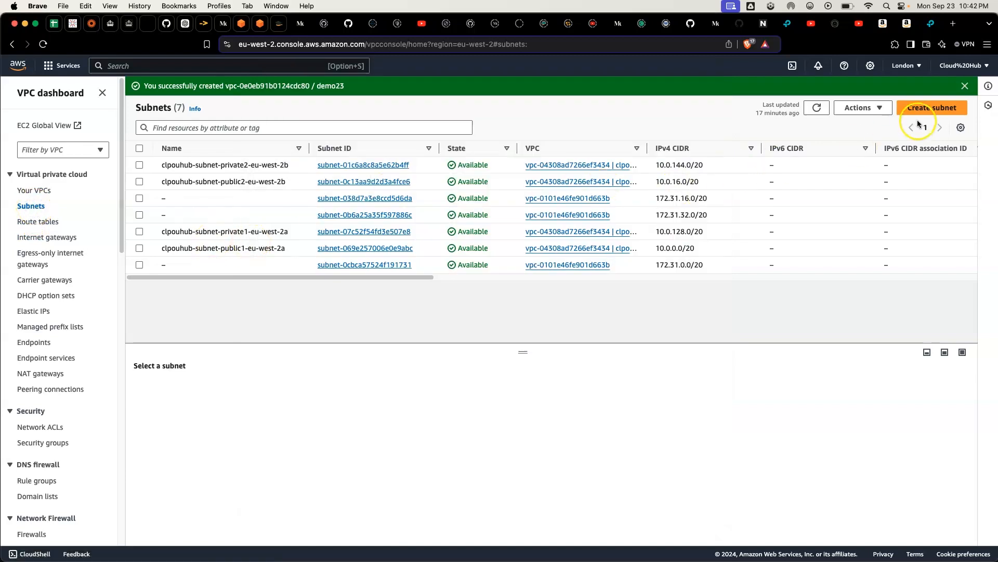
left_click(924, 108)
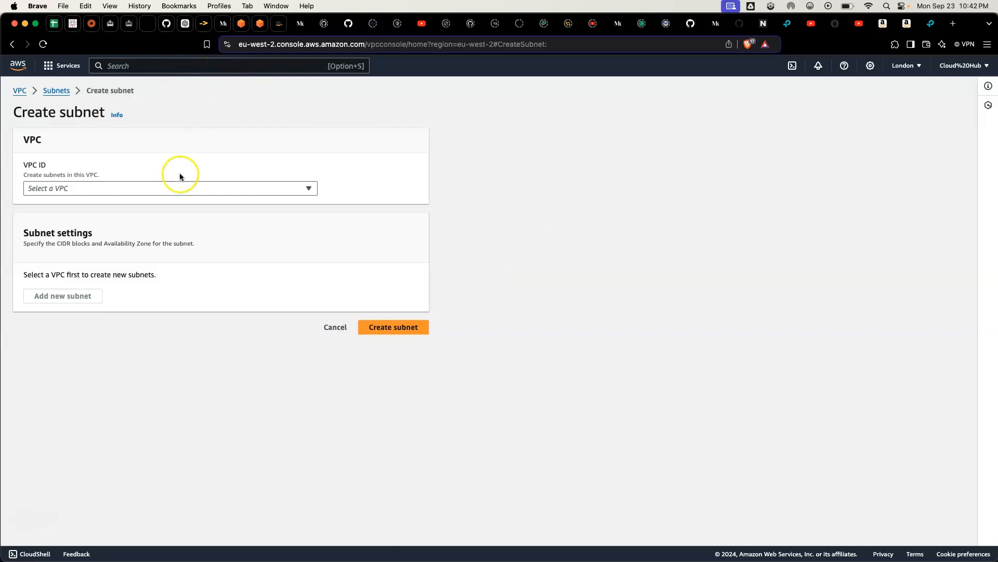
left_click(133, 192)
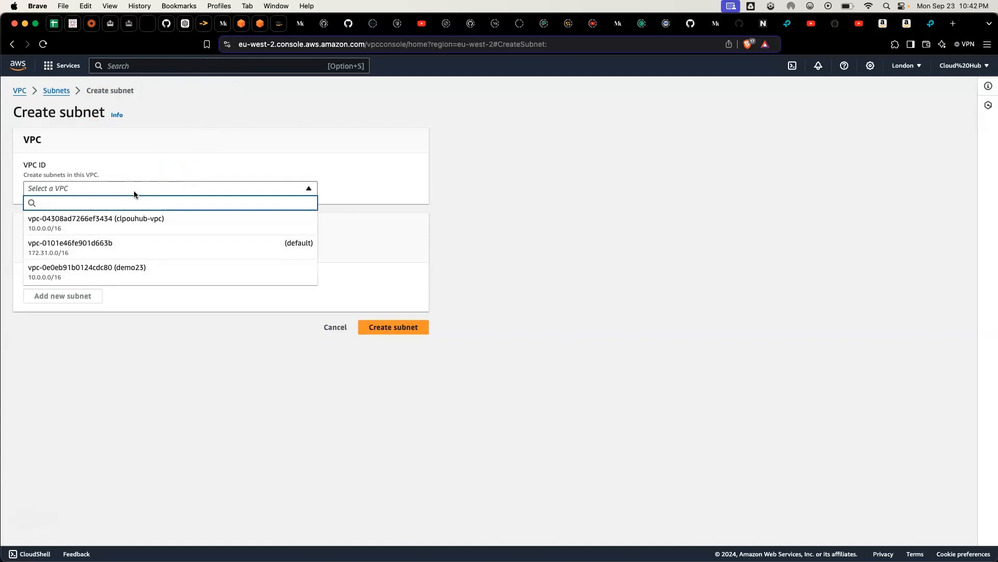
left_click(128, 267)
Step: Name the first subnet 2-tier-pub1 and copy that name
scroll(96, 317, "down", 2)
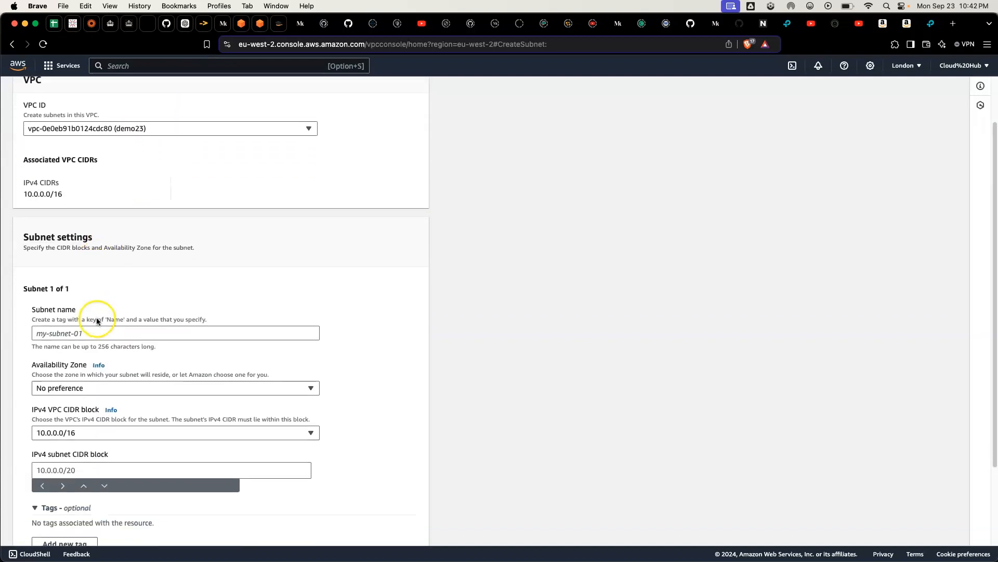
left_click(46, 333)
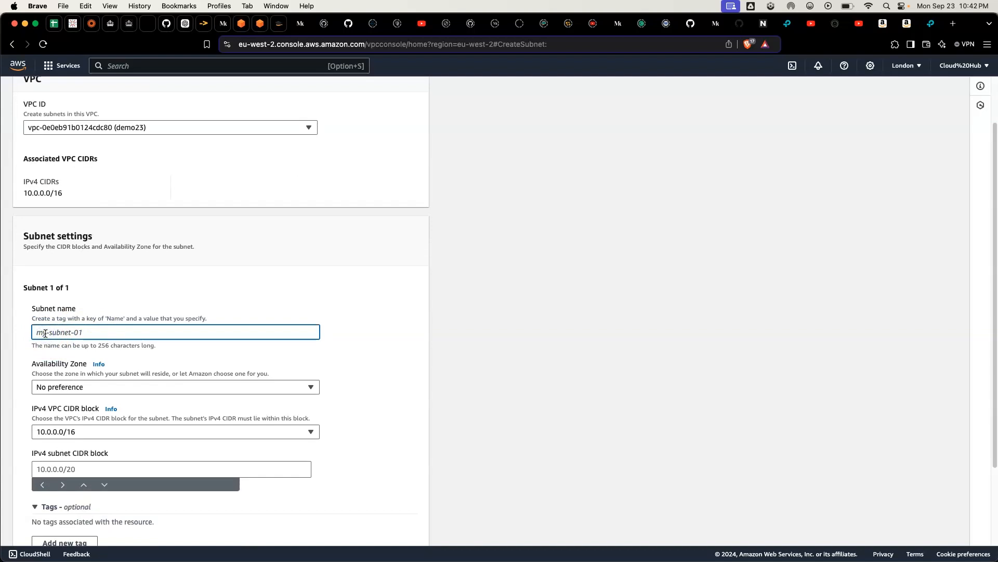
type("2")
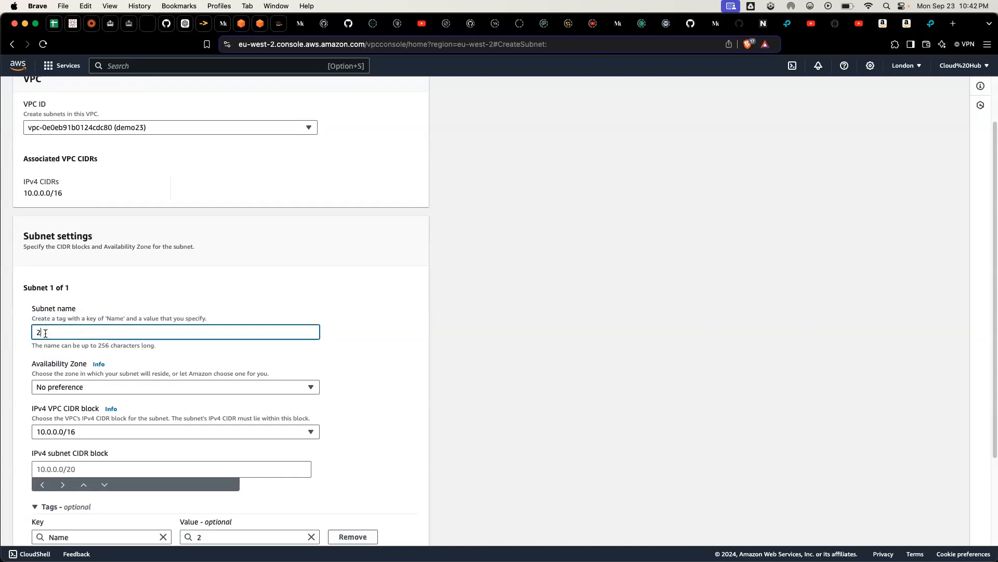
type("-tier-pub1")
triple_click(81, 334)
key("super+c")
Step: Place the first subnet in availability zone eu-west-2a with the IPv4 subnet CIDR block 10.0.1.0/24
left_click(78, 387)
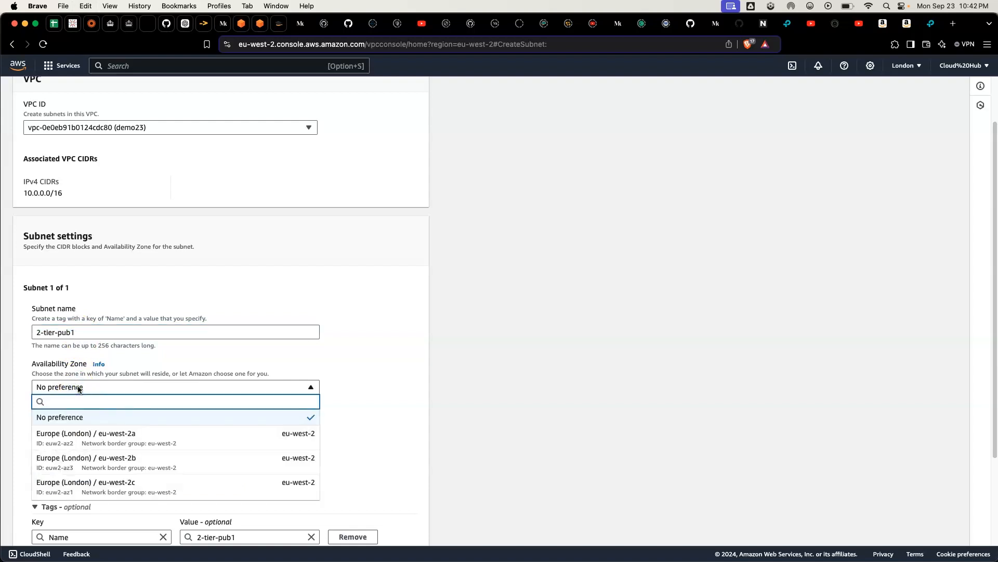
left_click(122, 438)
scroll(120, 416, "down", 3)
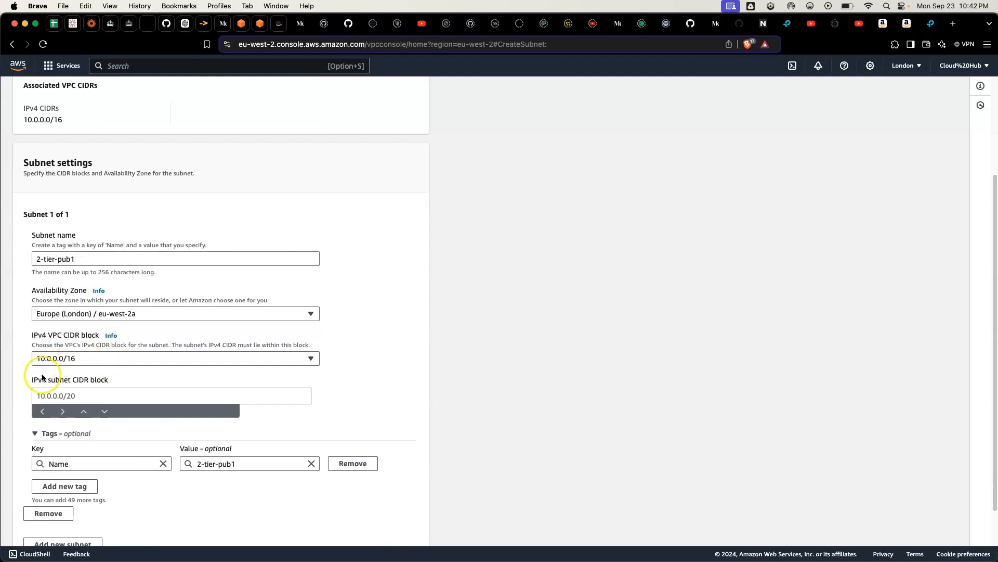
left_click(46, 397)
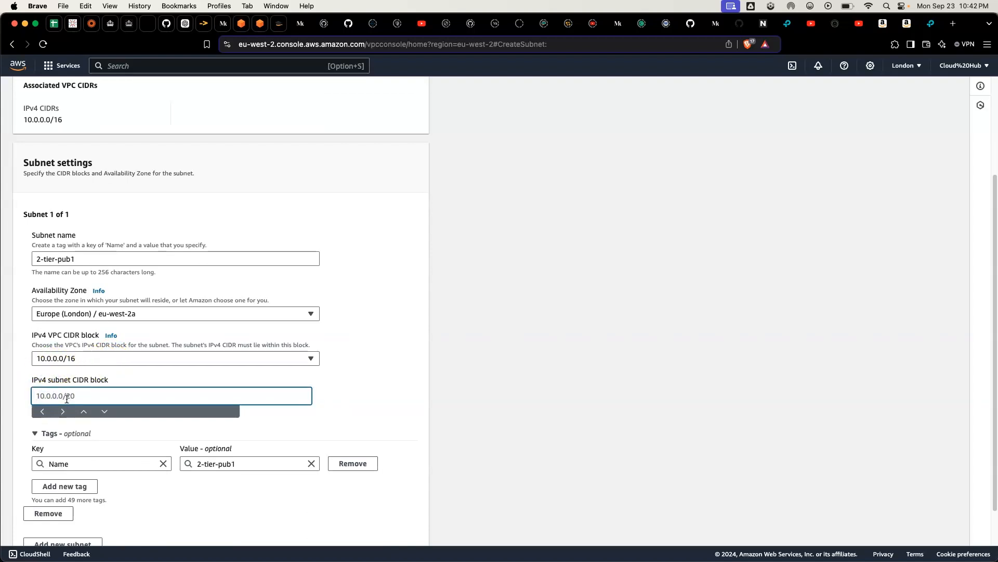
type("10")
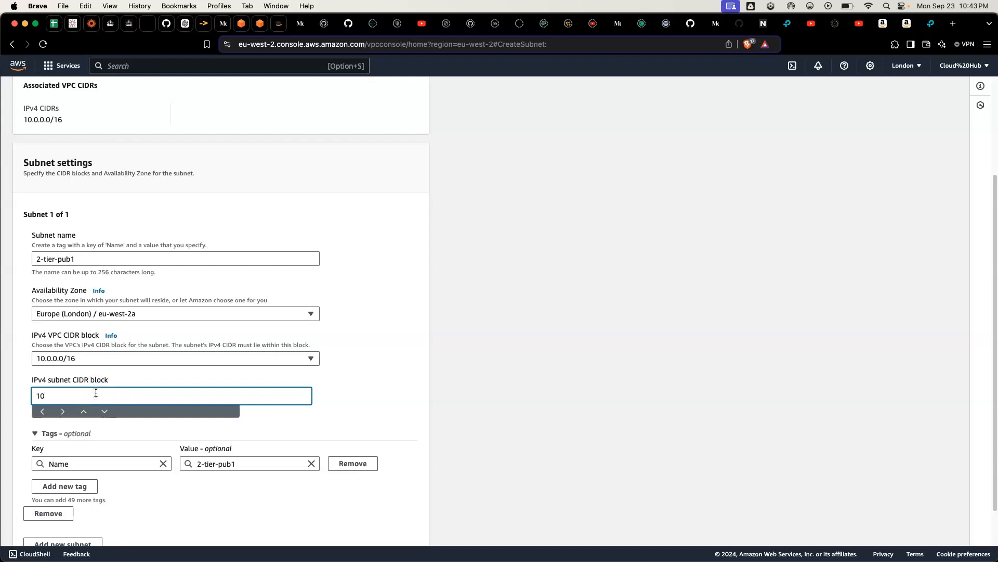
type("0.0.1")
type(".0/24")
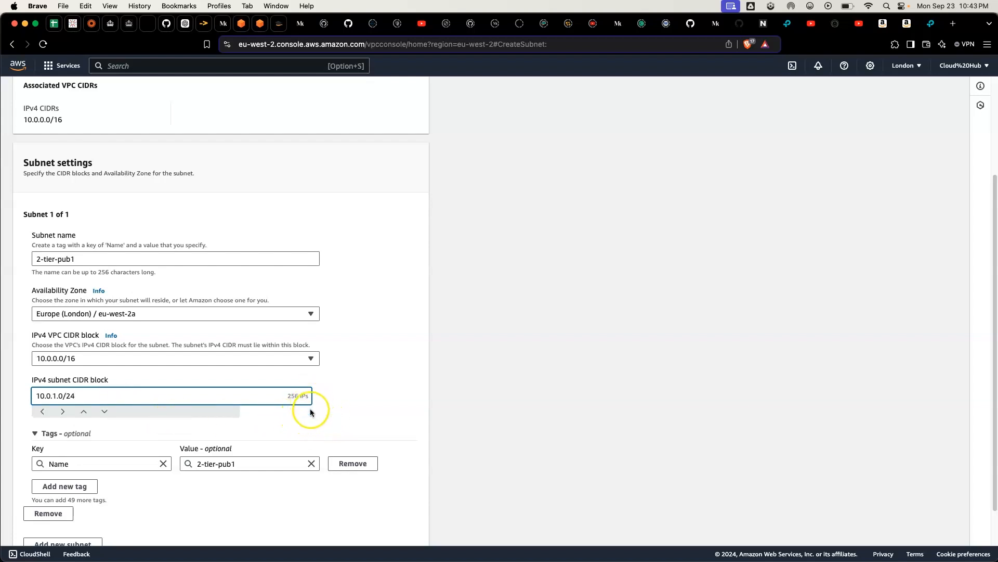
Step: Add a second subnet named 2-tier-pub2 in availability zone eu-west-2b, reusing the copied name
scroll(280, 407, "down", 2)
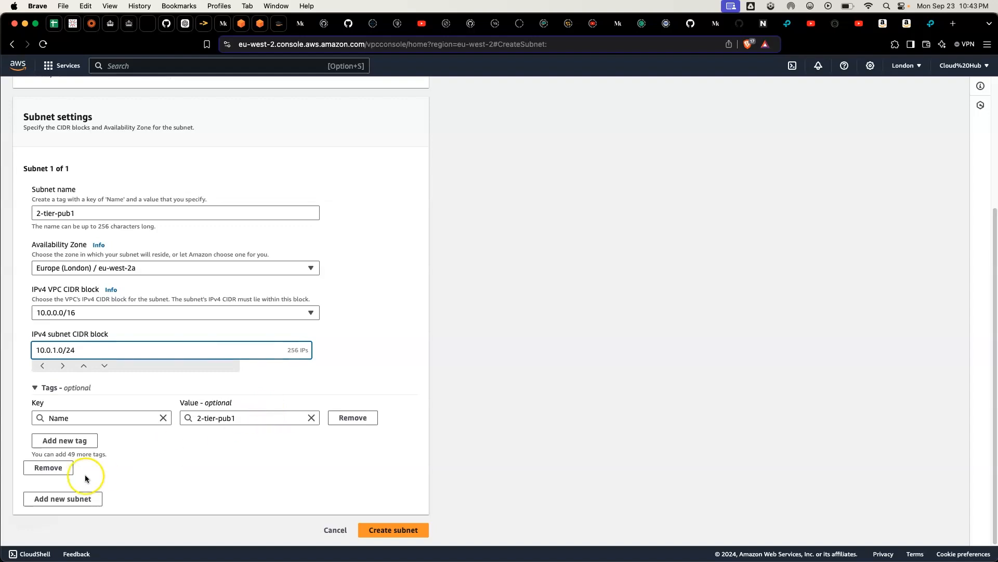
left_click(80, 502)
scroll(102, 470, "down", 6)
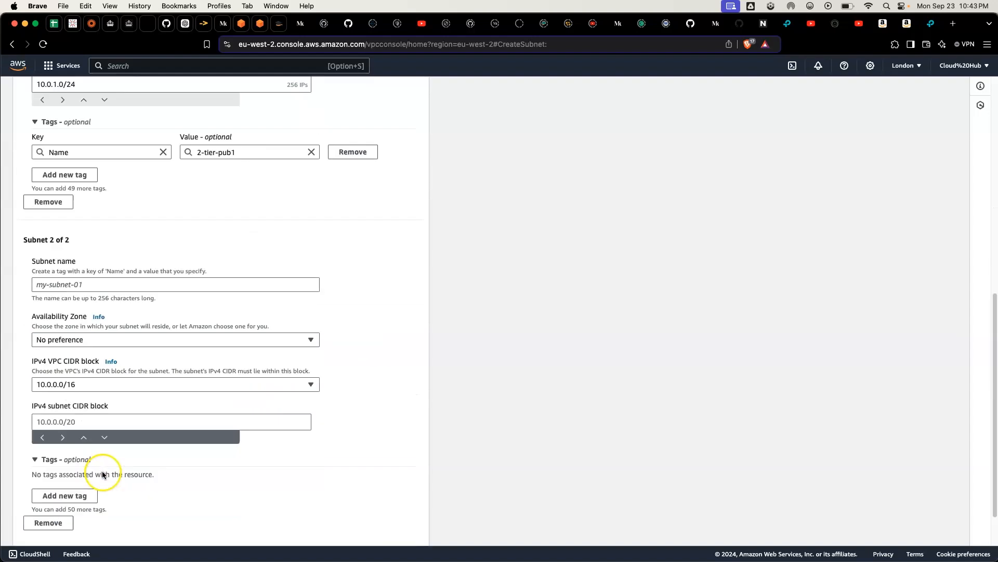
left_click(83, 238)
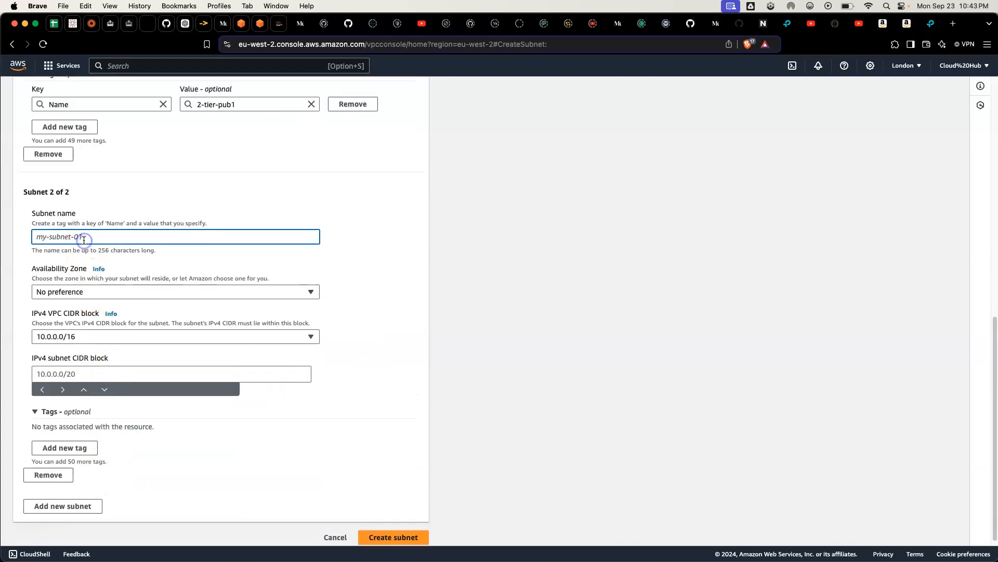
key("super+v")
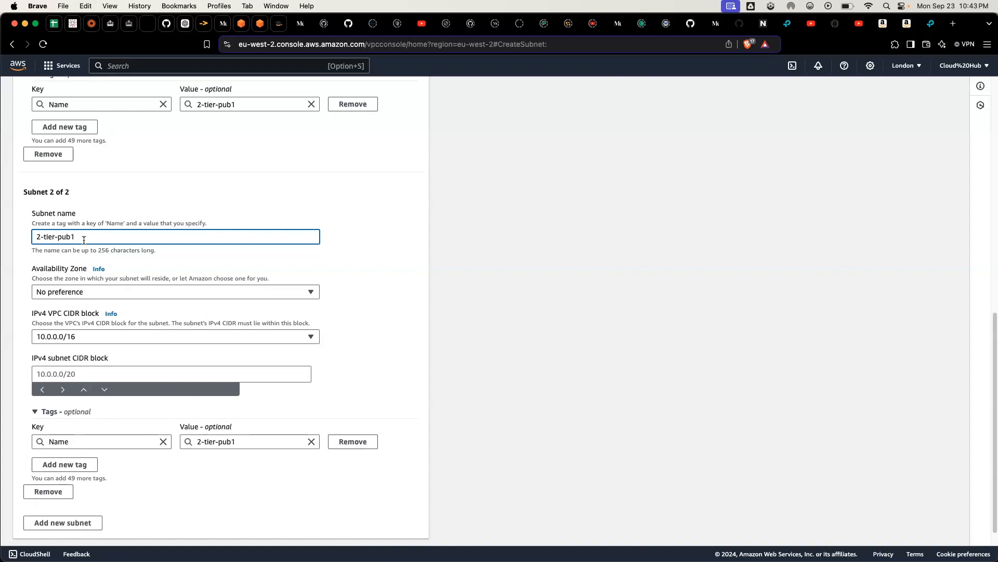
type("2")
left_click(70, 292)
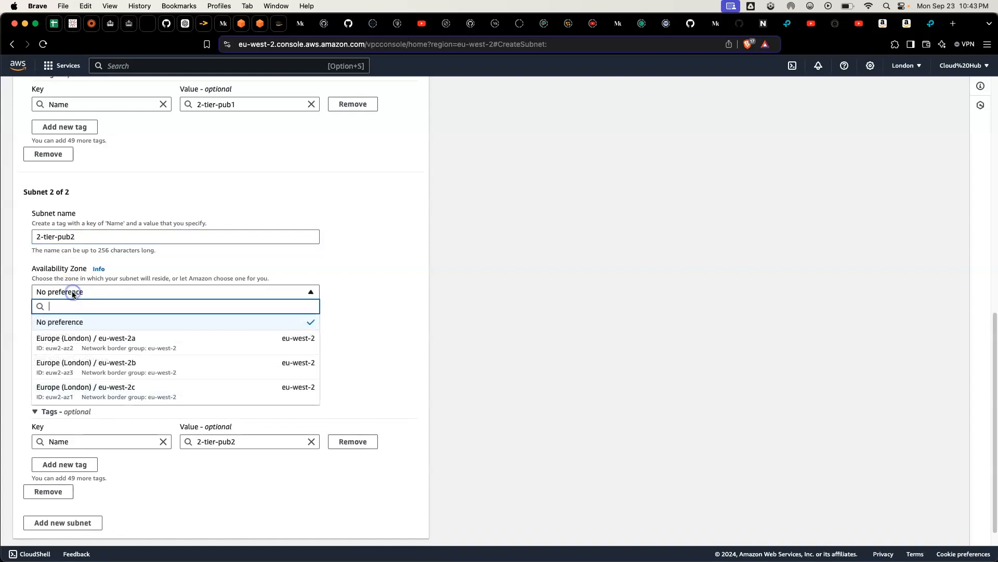
left_click(128, 371)
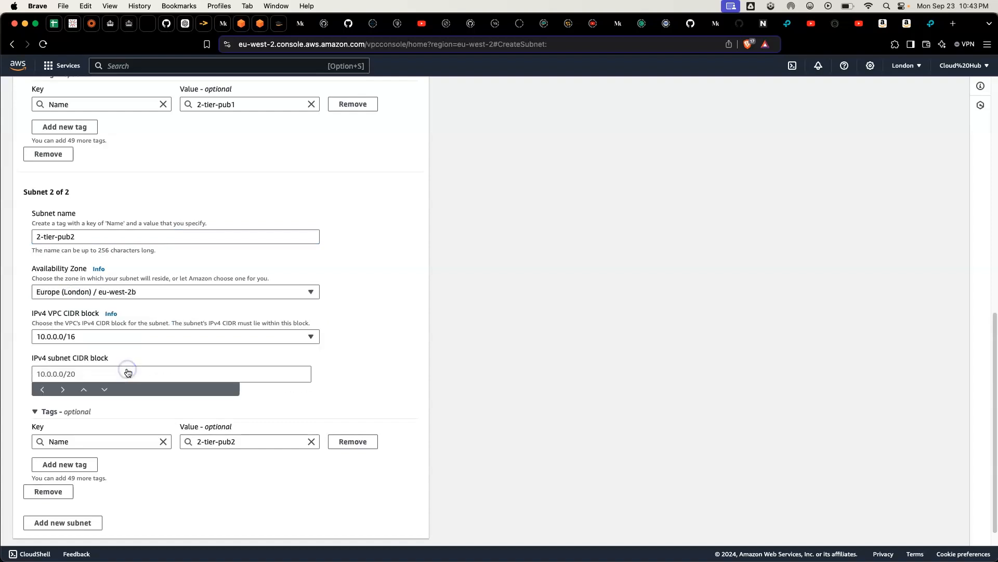
left_click(44, 373)
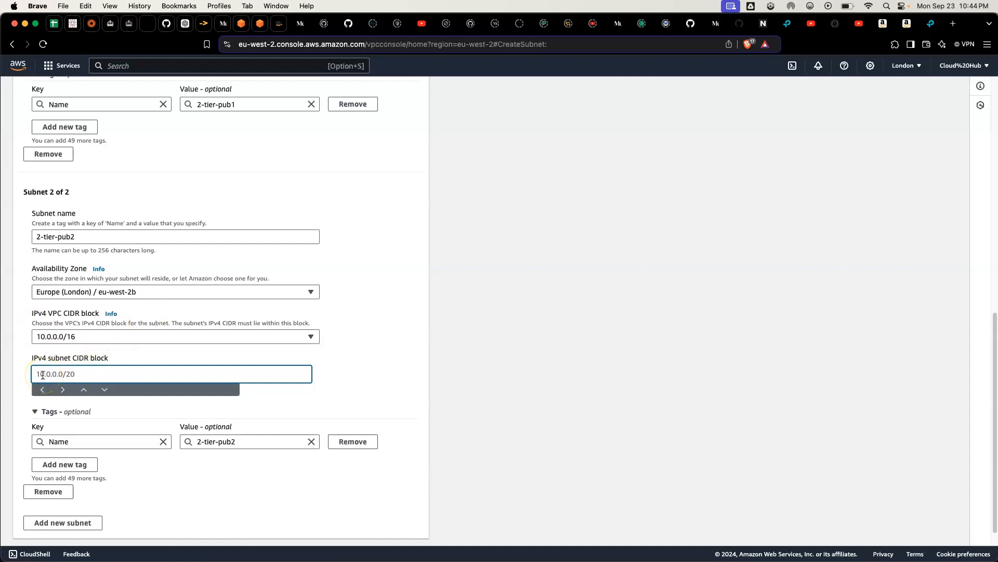
type("1")
type("0.0")
scroll(182, 292, "down", 1)
Step: Set the second subnet's IPv4 subnet CIDR block to 10.0.2.0/24, reusing and adapting the first subnet's block
scroll(112, 302, "up", 4)
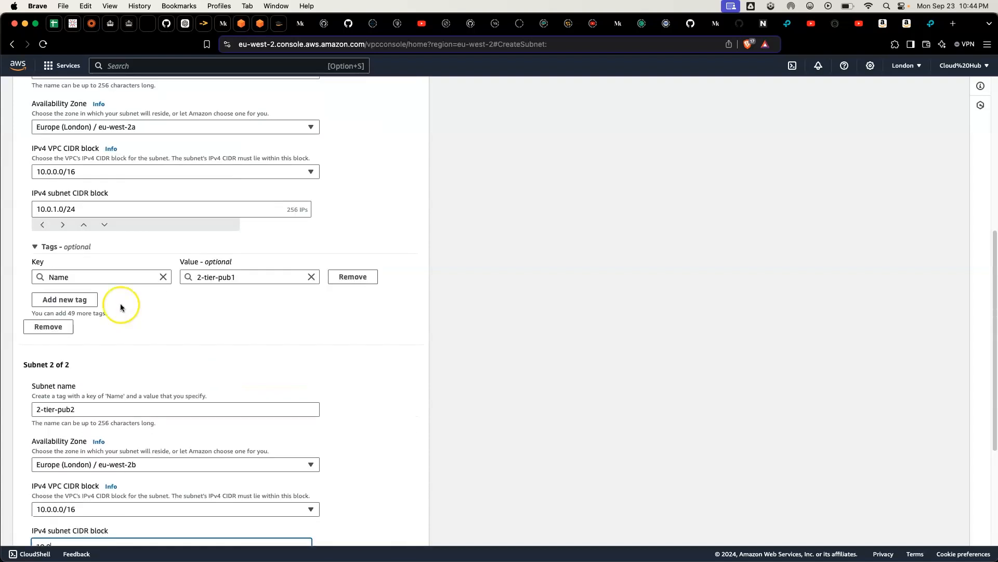
triple_click(84, 209)
key("super+c")
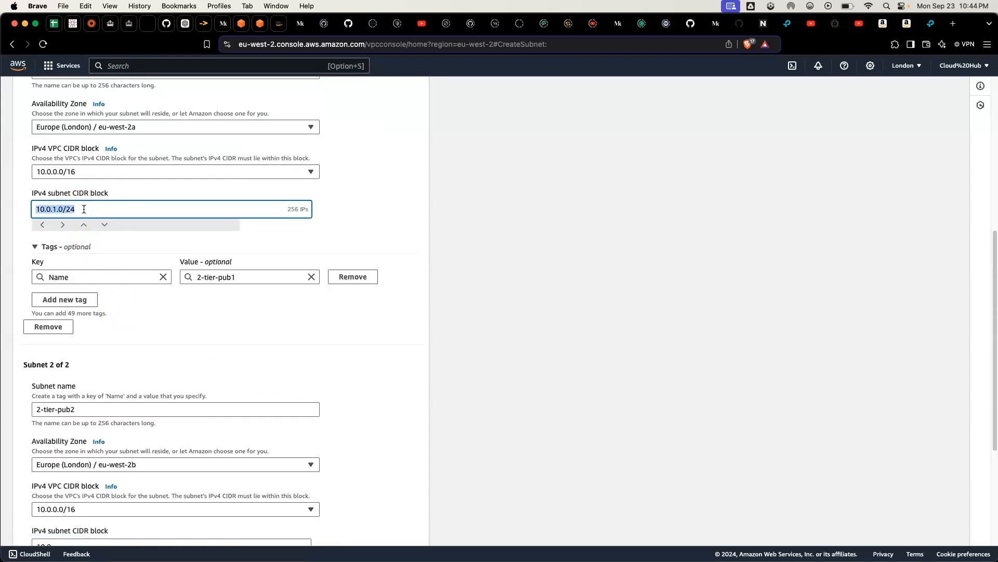
left_click(149, 392)
scroll(149, 392, "down", 2)
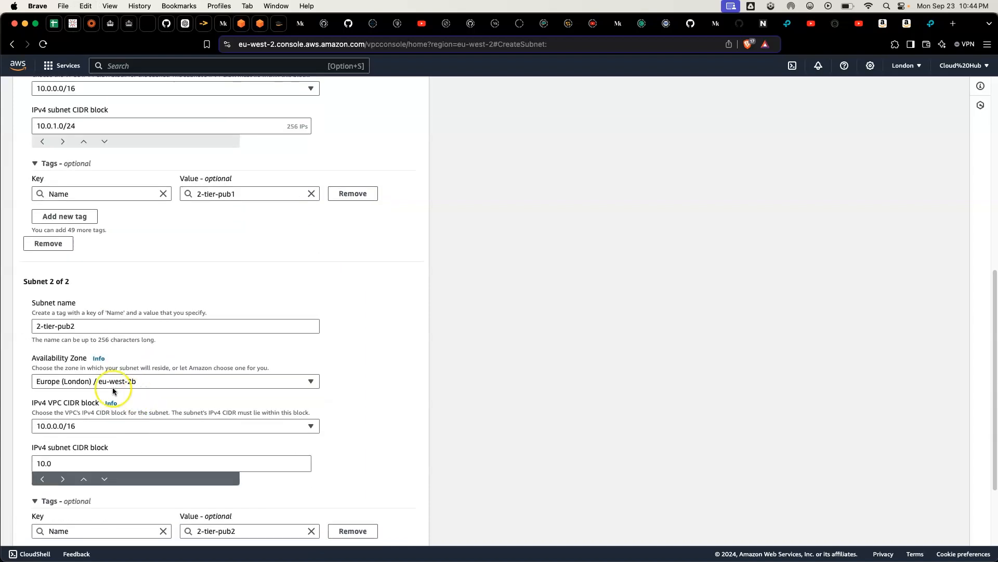
triple_click(89, 463)
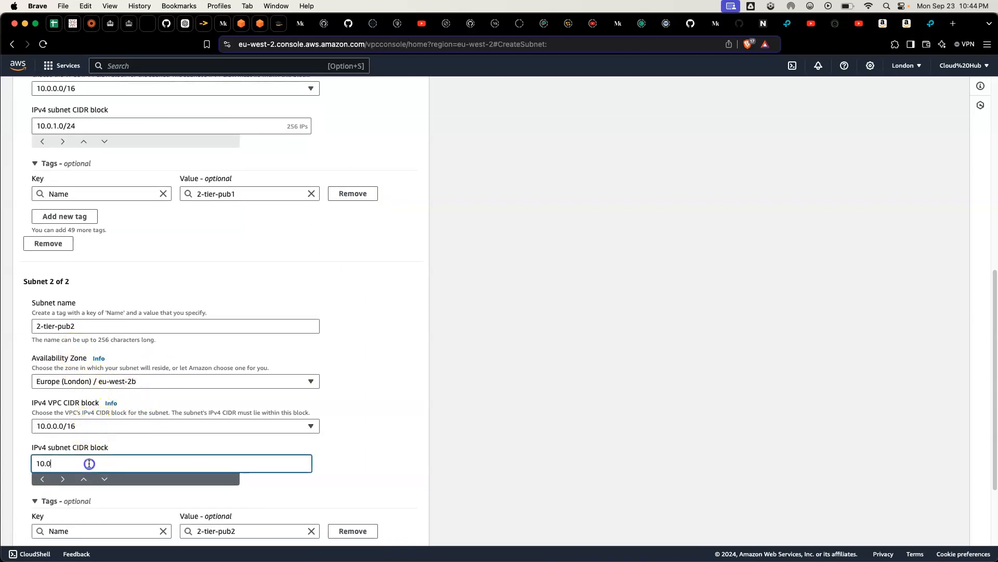
key("super+v")
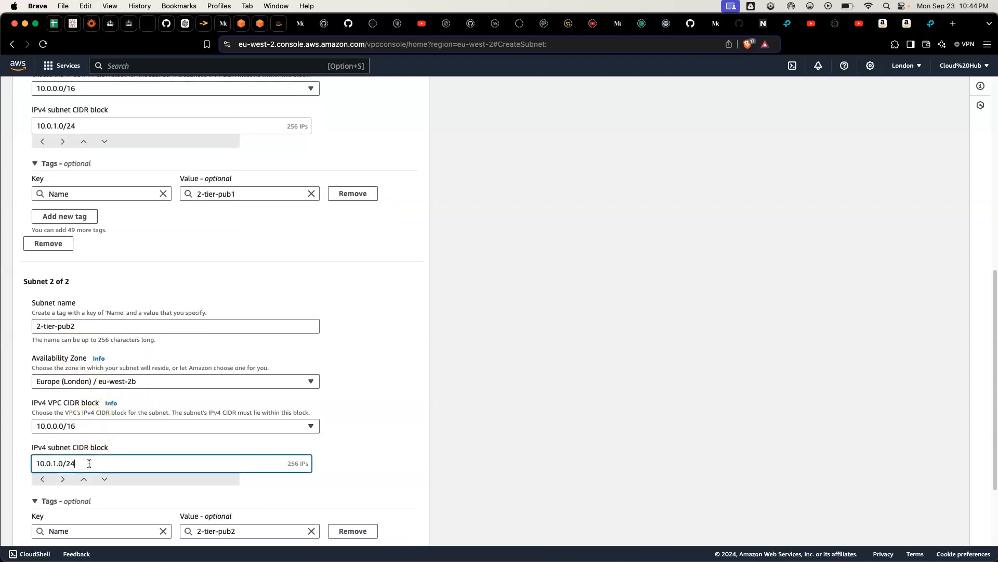
left_click(57, 462)
key("BackSpace")
type("2")
scroll(88, 449, "down", 3)
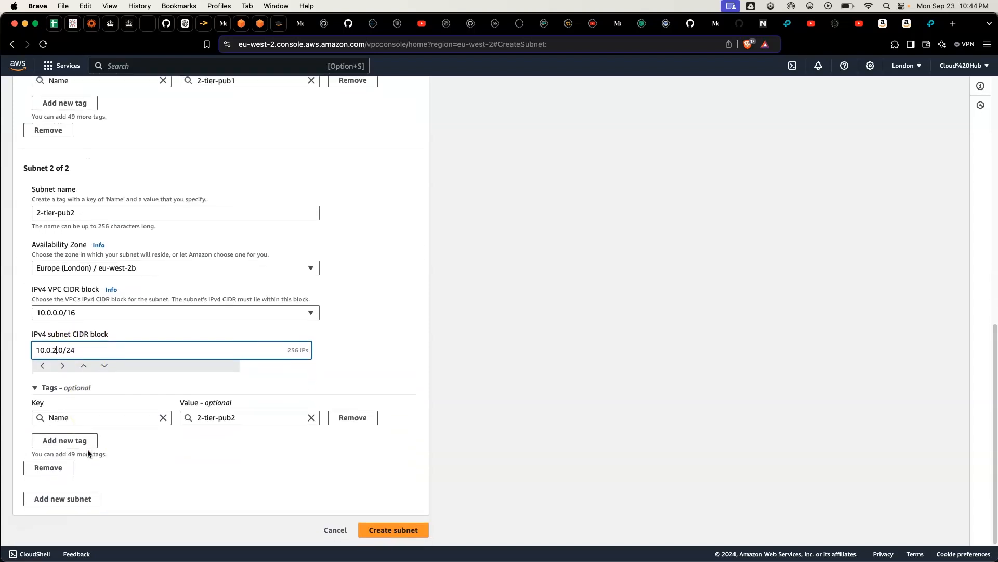
left_click(109, 354)
Step: Check the settings of the first two subnets and add a third subnet to the form
scroll(108, 355, "up", 1)
scroll(108, 355, "up", 10)
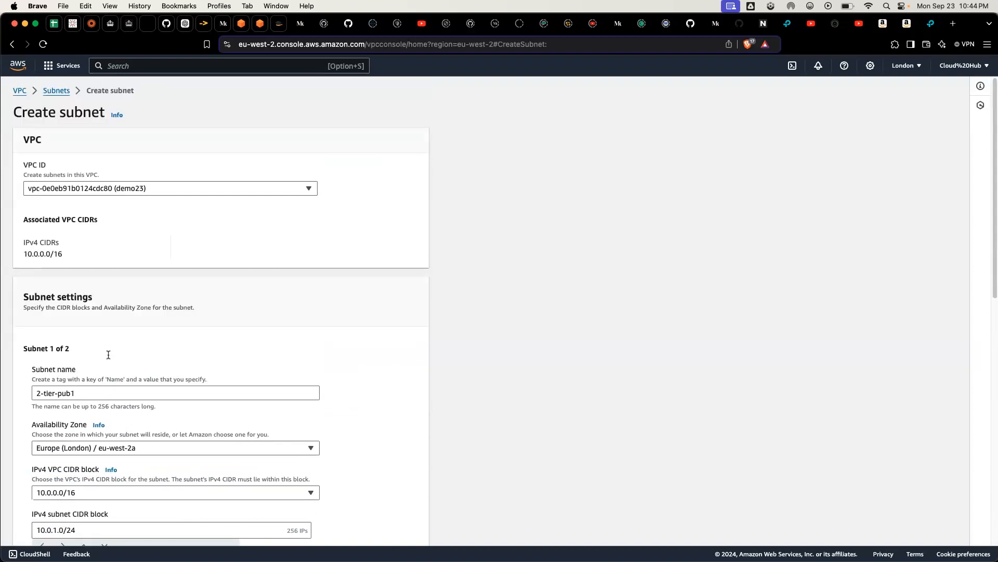
scroll(108, 355, "down", 12)
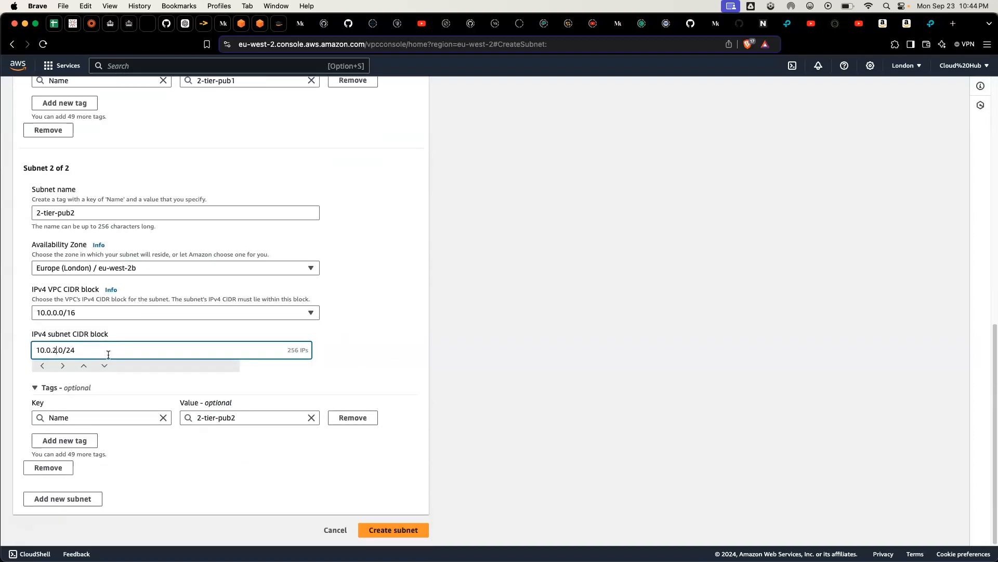
left_click(80, 496)
left_click(81, 496)
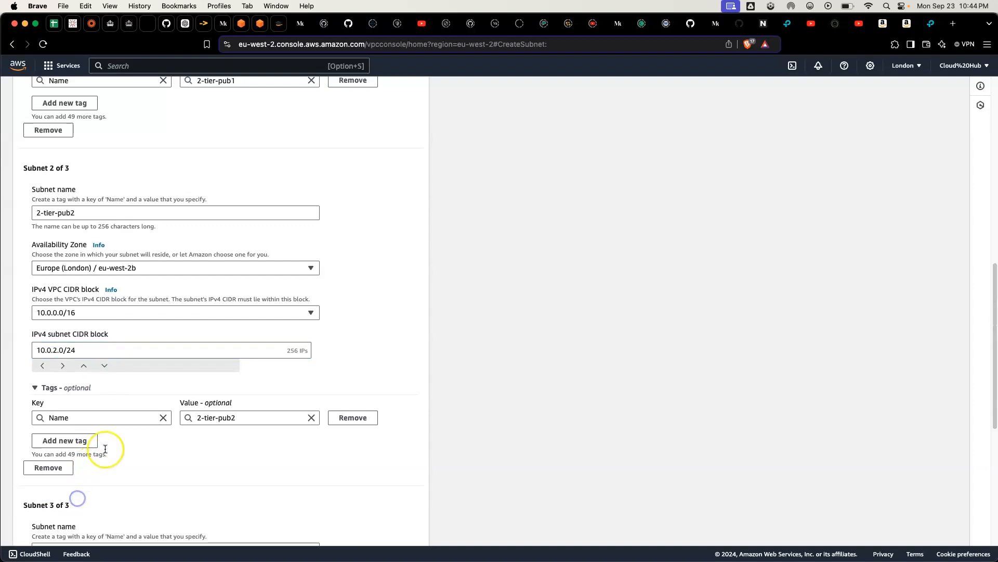
scroll(101, 448, "down", 7)
left_click(86, 243)
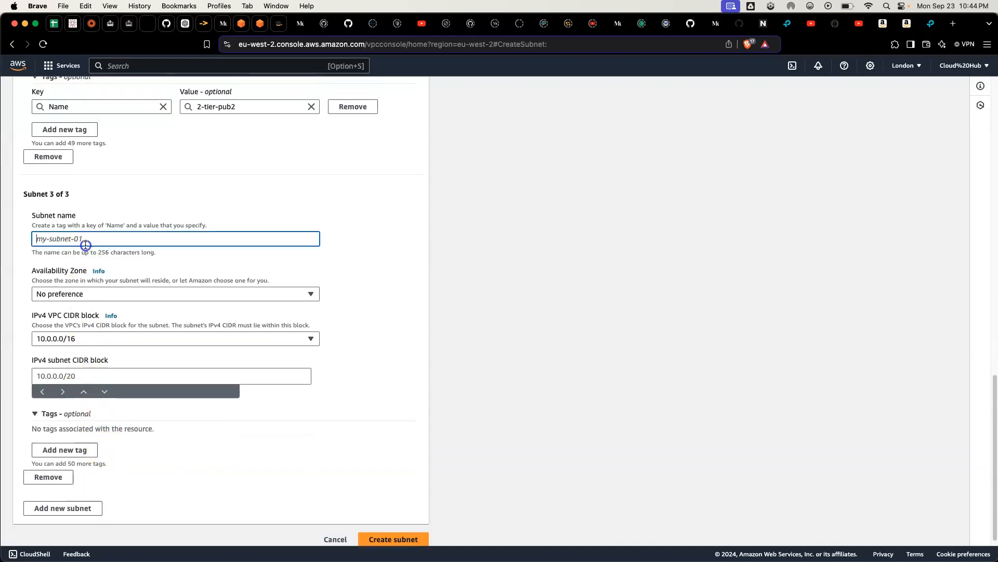
key("super+v")
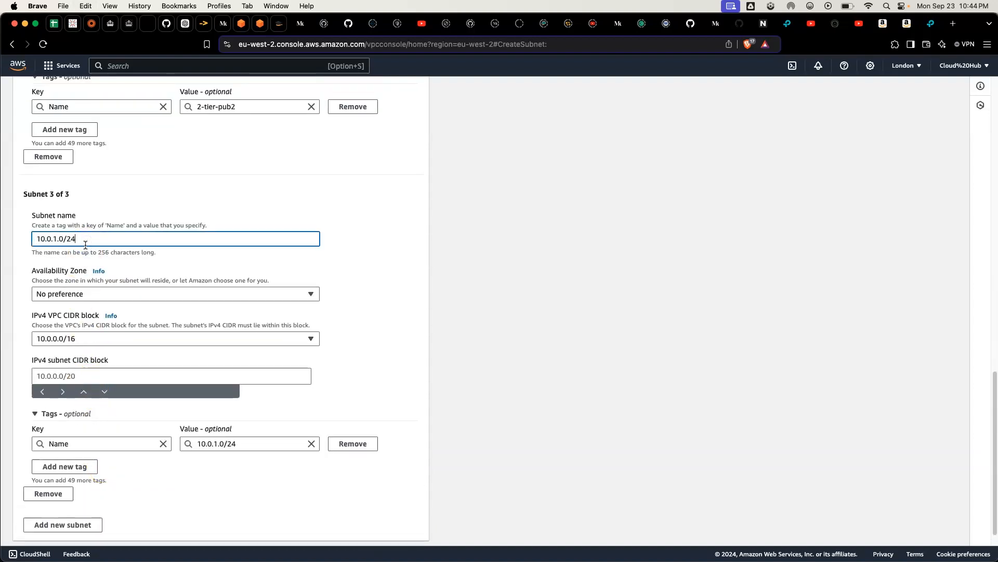
key("super+z")
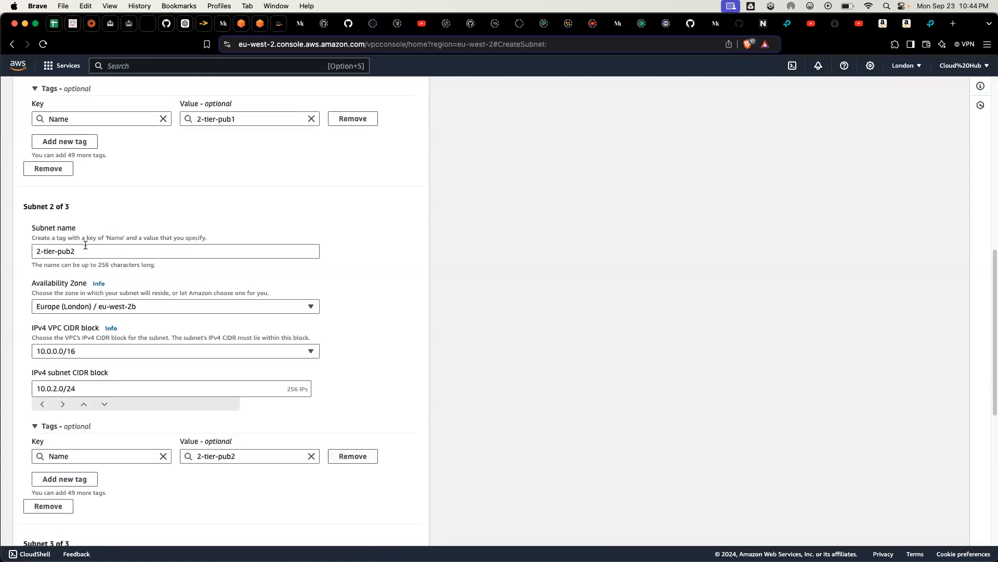
Step: Name the third subnet 2-tier-priv1, adapting a copy of the first subnet's name
scroll(85, 239, "up", 10)
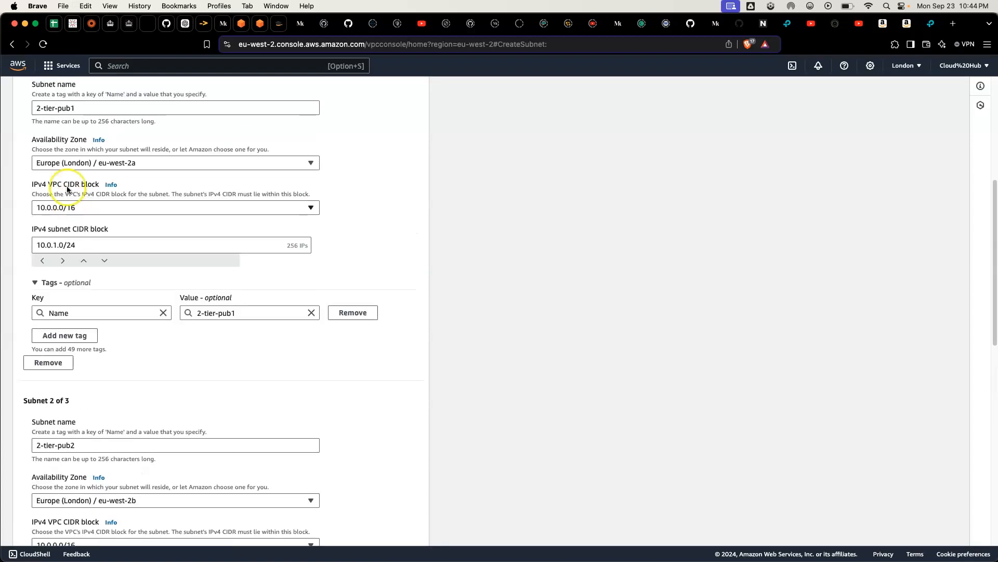
triple_click(79, 104)
key("super+c")
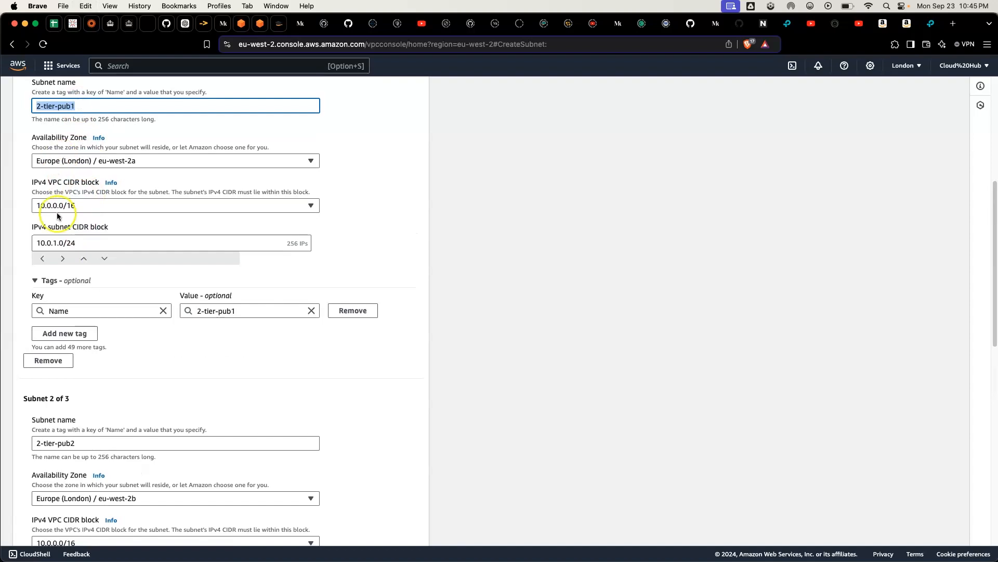
scroll(58, 228, "down", 8)
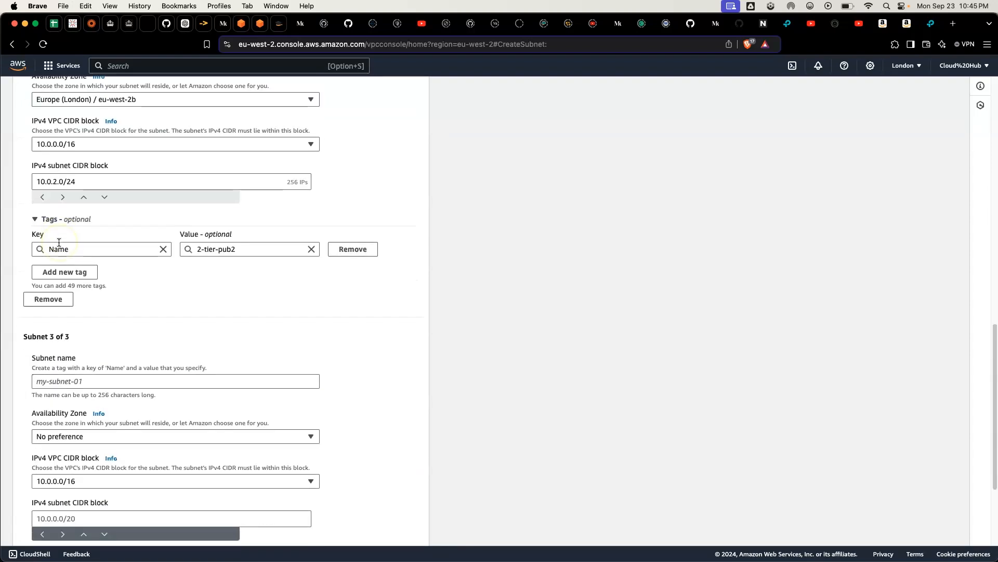
left_click(86, 381)
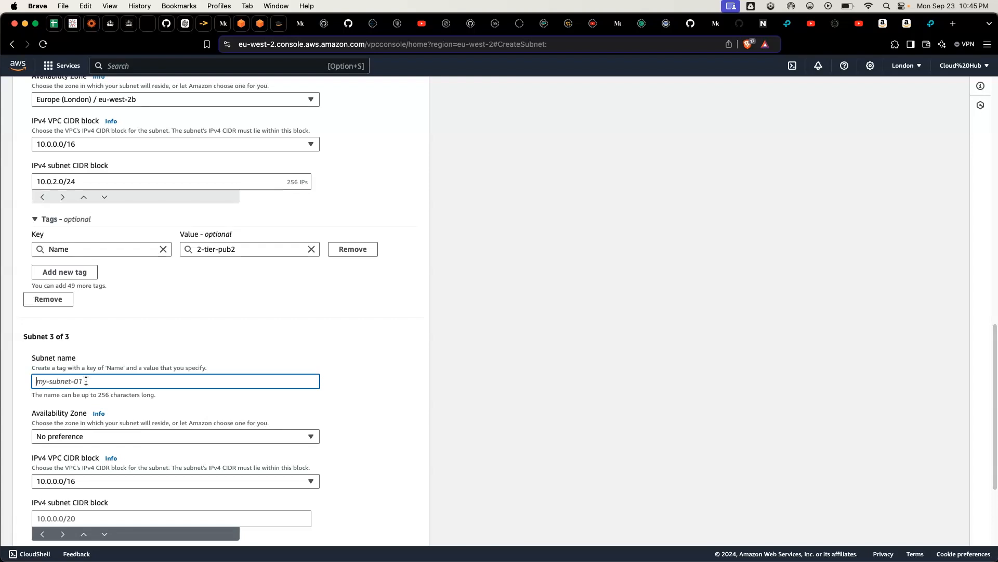
key("super+v")
left_click(71, 381)
type("riv1")
Step: Place the 2-tier-priv1 subnet in availability zone eu-west-2a
scroll(79, 445, "down", 5)
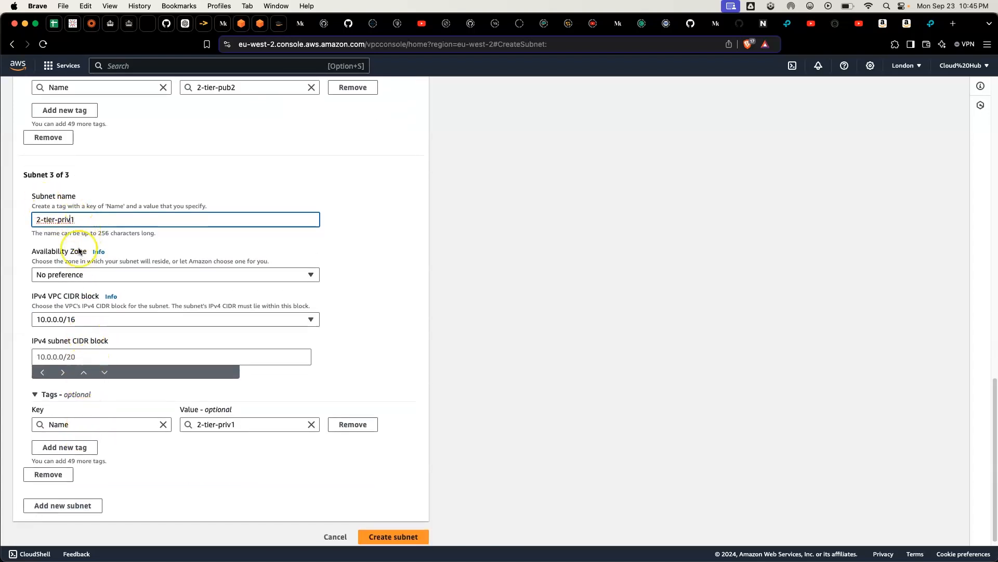
left_click(75, 275)
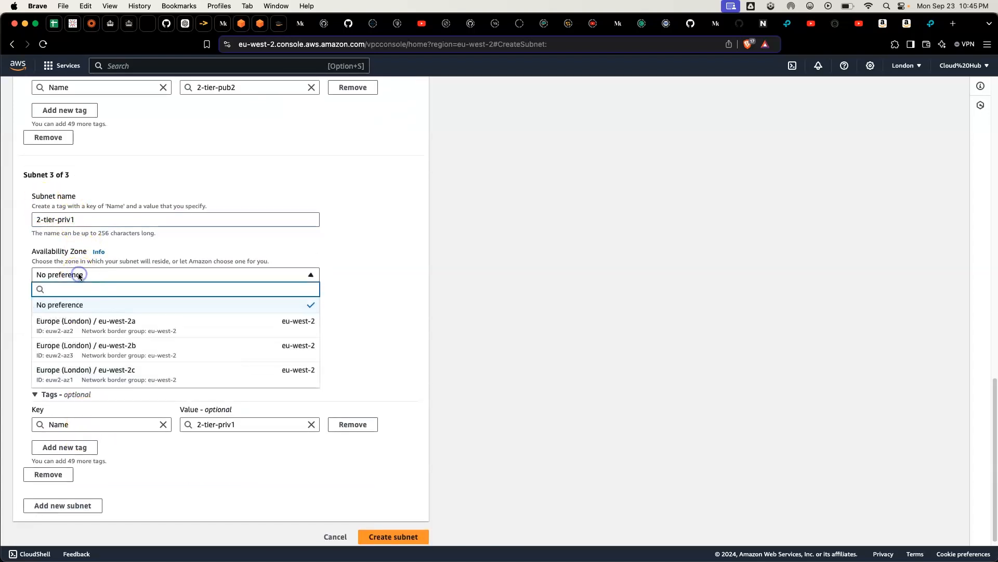
left_click(102, 327)
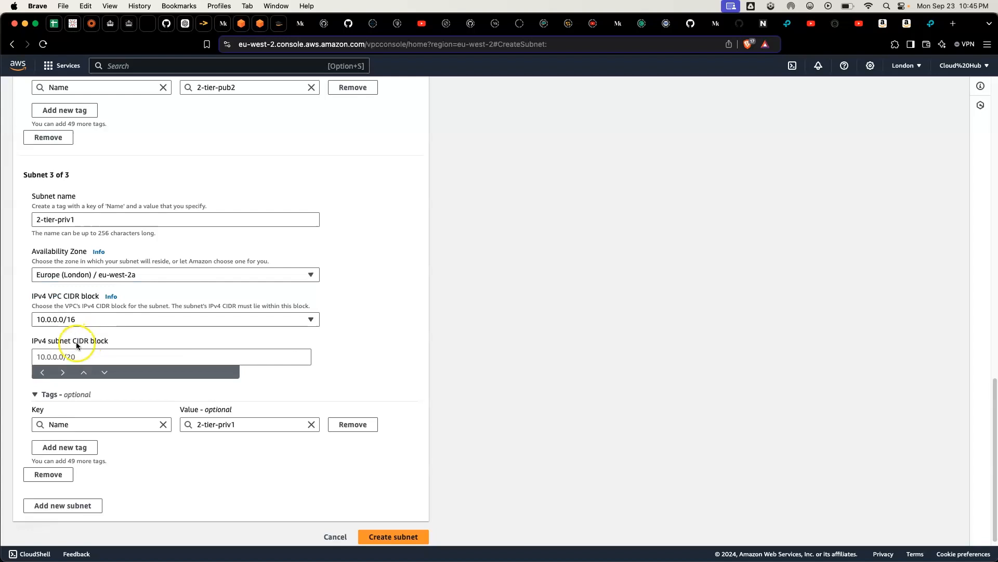
Step: Set the third subnet's IPv4 subnet CIDR block to 10.0.3.0/24, adapting a copy of the second subnet's block
left_click(45, 355)
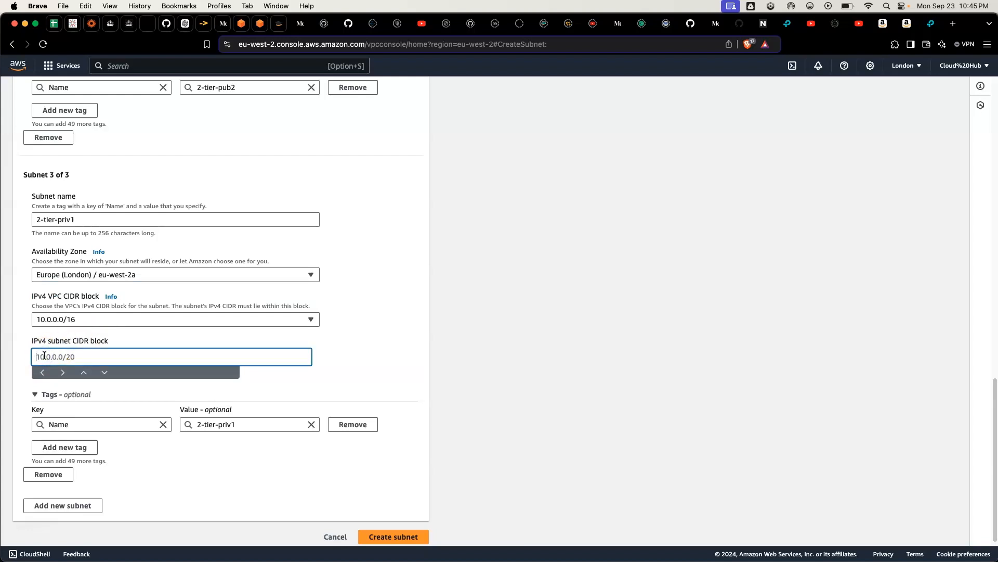
scroll(71, 290, "up", 6)
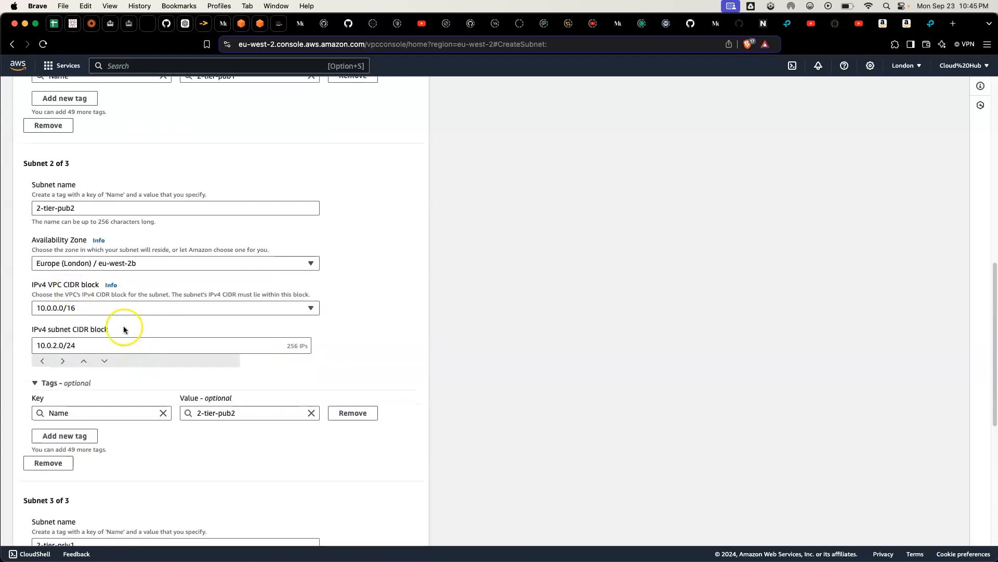
triple_click(75, 346)
key("super+c")
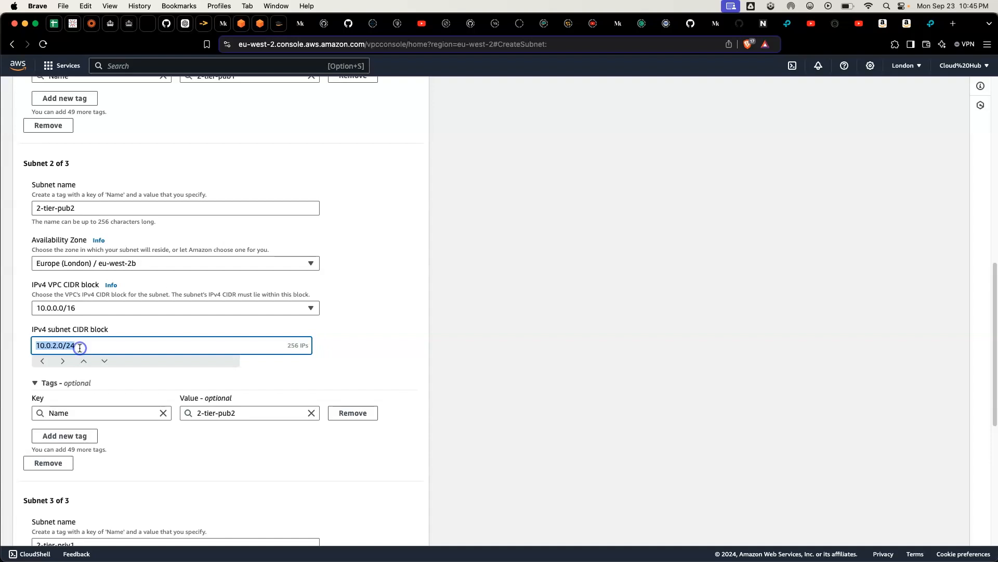
scroll(80, 348, "down", 6)
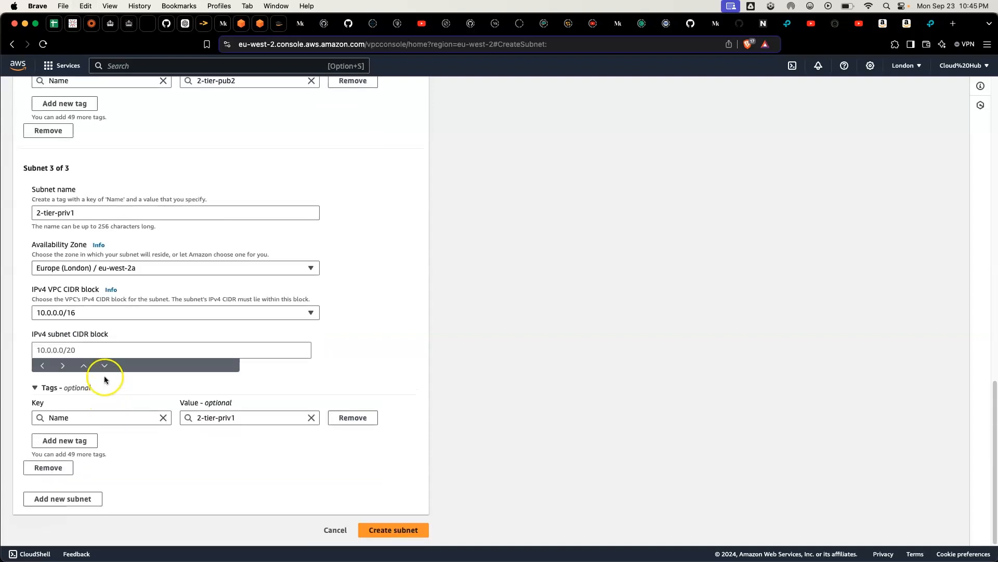
left_click(83, 346)
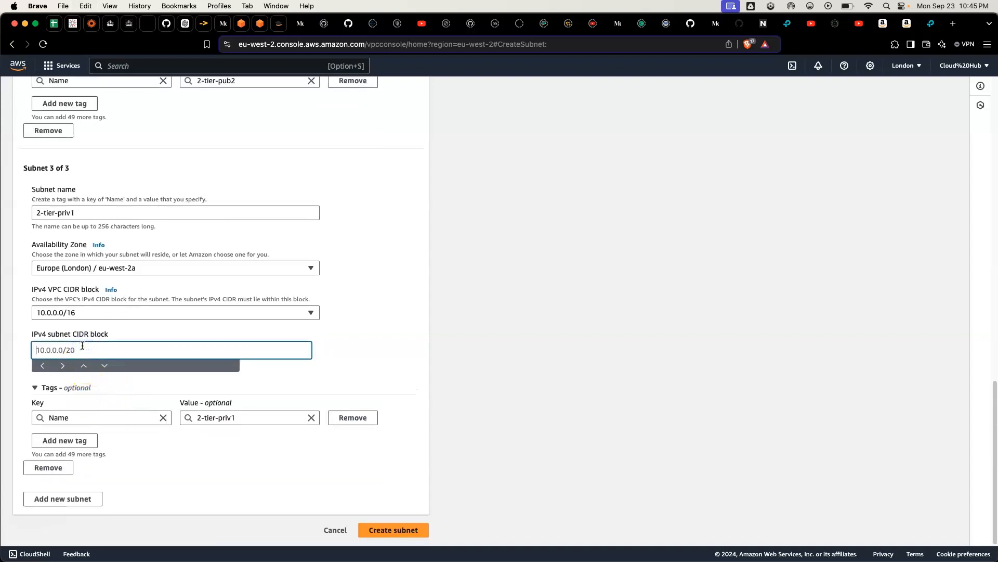
key("super+v")
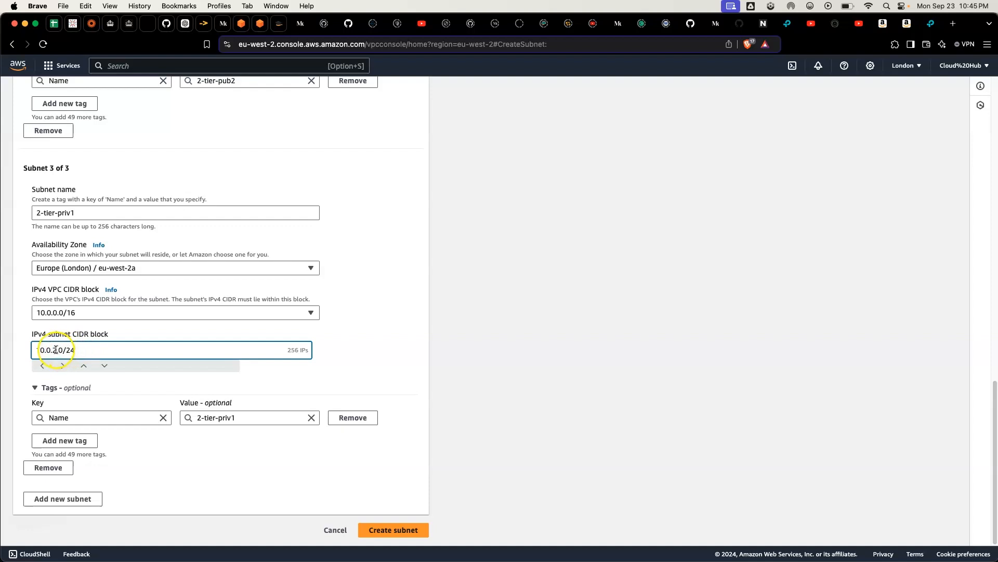
left_click(56, 349)
left_click(100, 356)
key("BackSpace")
key("BackSpace")
type(".3")
Step: Add a fourth subnet and name it 2-tier-priv2, adapting a copy of the third subnet's name
left_click(57, 498)
scroll(74, 455, "up", 3)
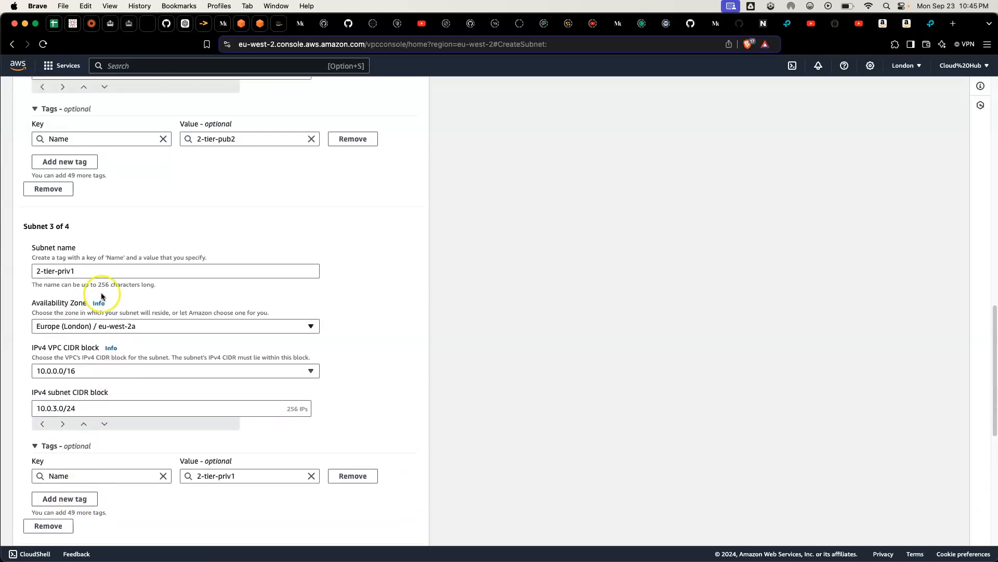
triple_click(82, 272)
key("super+c")
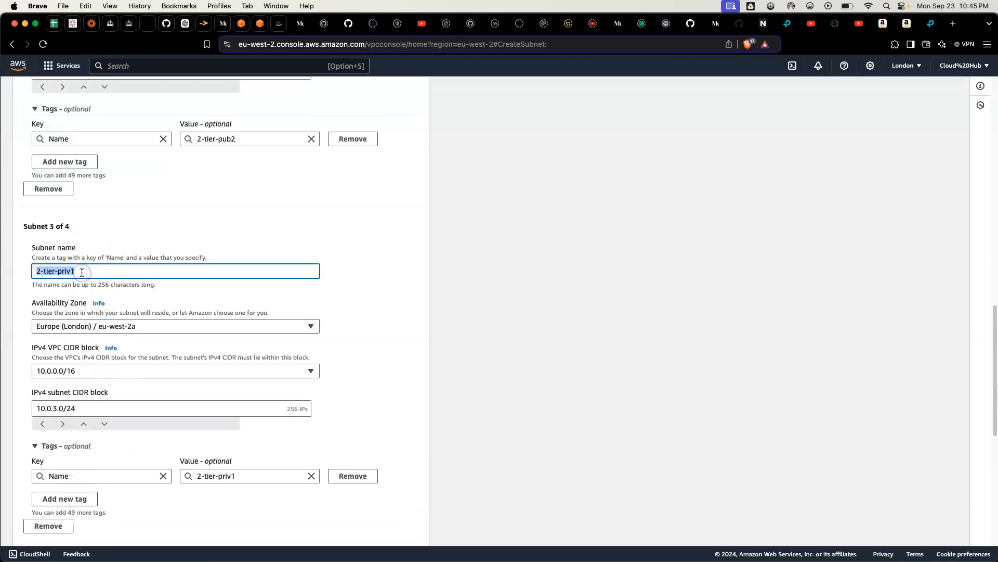
scroll(127, 350, "down", 10)
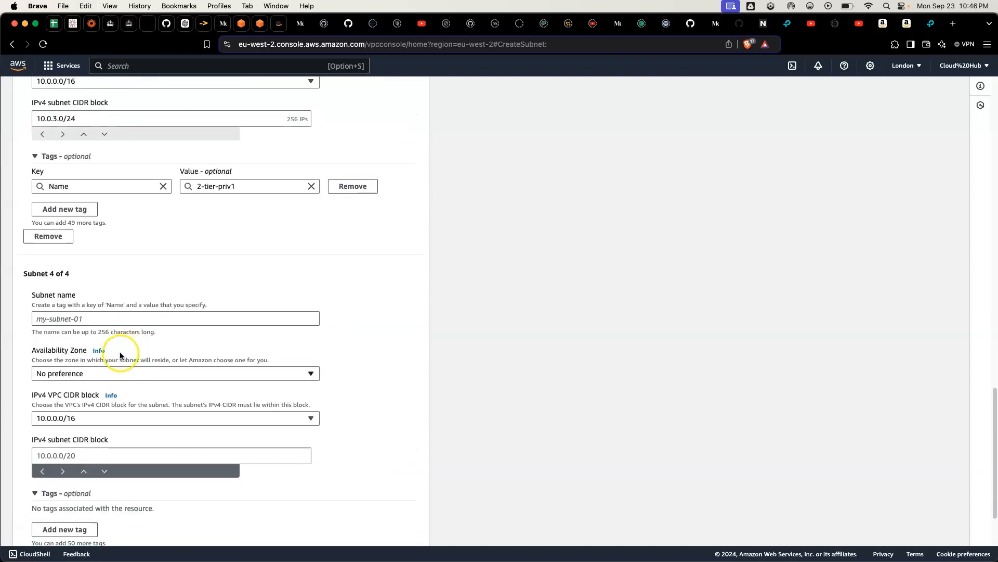
left_click(74, 318)
key("super+v")
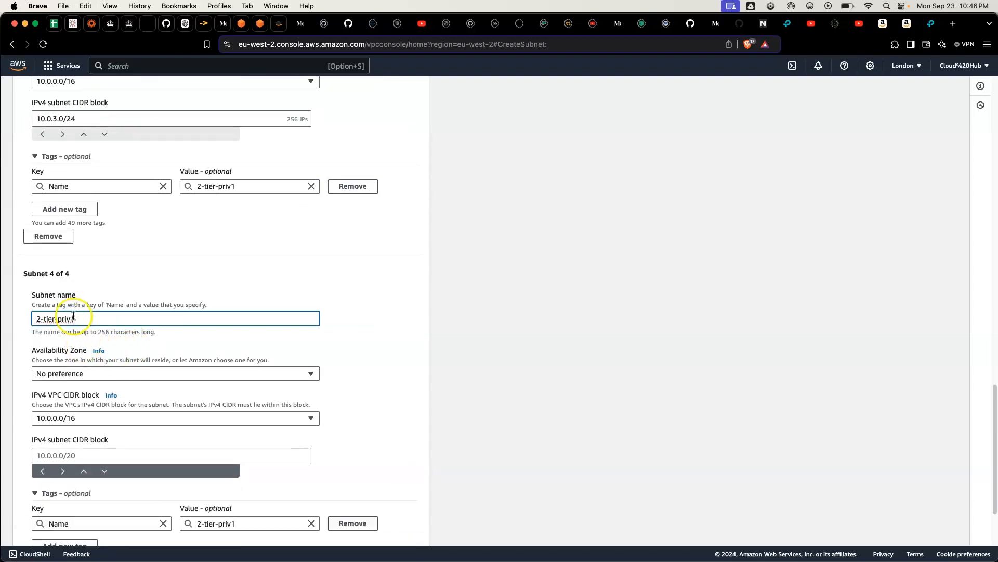
left_click(83, 320)
left_click(84, 335)
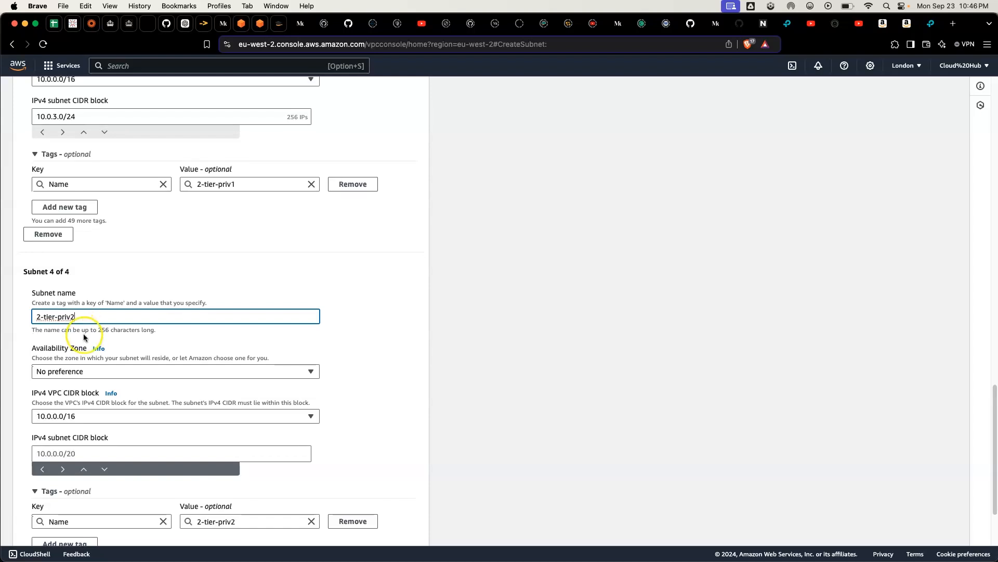
Step: Copy the 2-tier-priv1 subnet's IPv4 subnet CIDR block for reuse in the fourth subnet
scroll(83, 335, "up", 4)
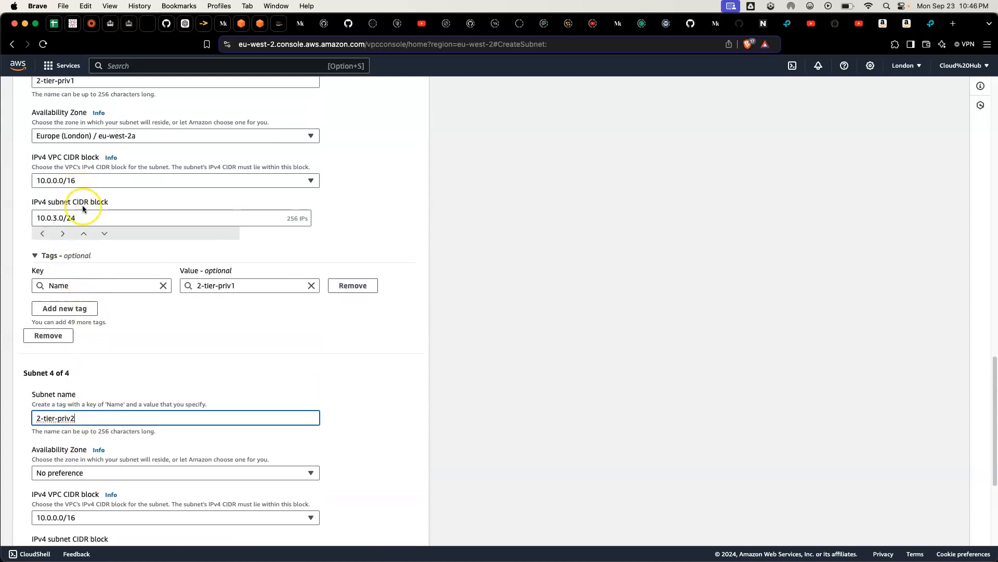
double_click(87, 220)
left_click(86, 220)
key("super+c")
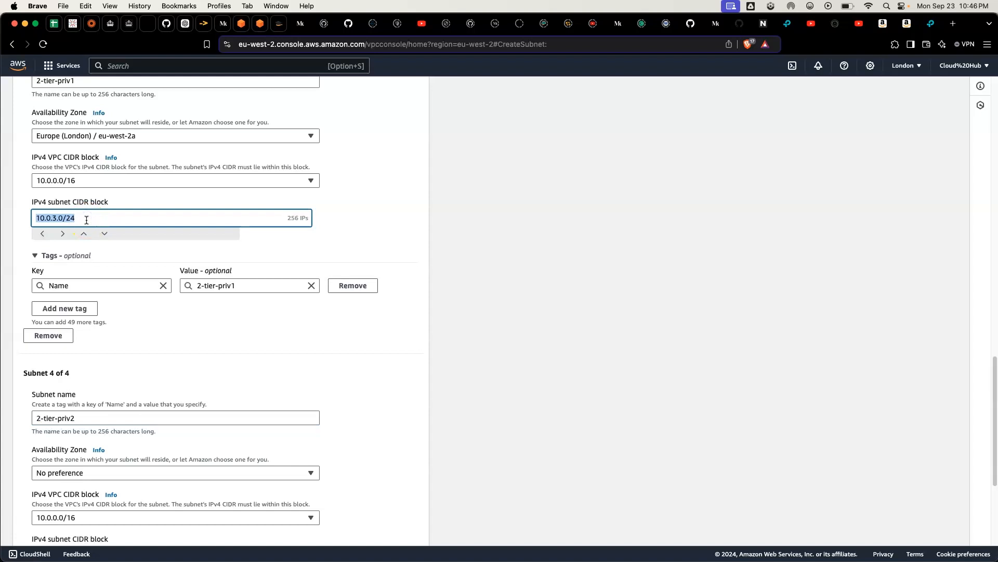
Step: Place the 2-tier-priv2 subnet in availability zone eu-west-2b
scroll(100, 301, "down", 3)
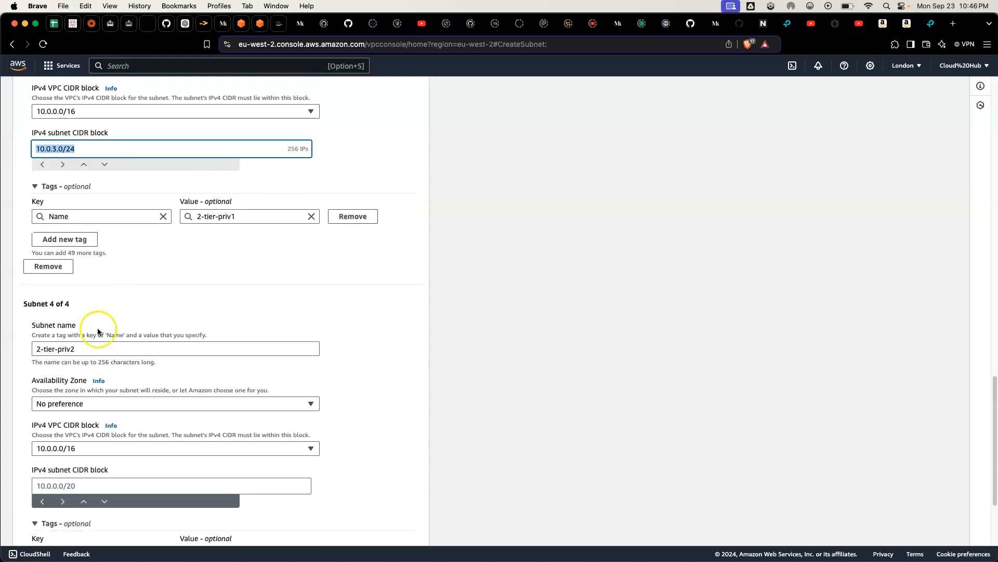
left_click(103, 404)
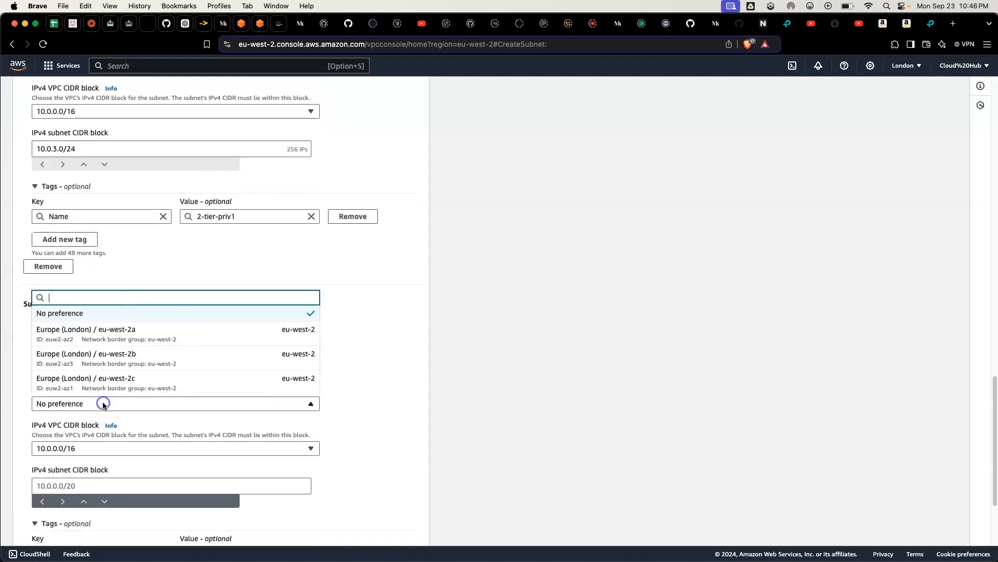
left_click(113, 358)
scroll(112, 359, "down", 3)
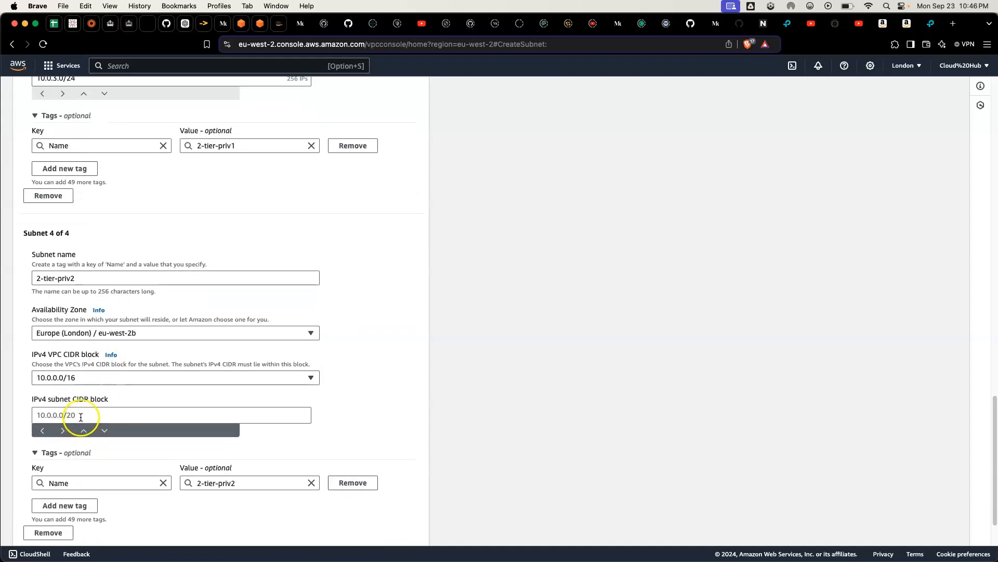
Step: Set the fourth subnet's IPv4 subnet CIDR block to 10.0.4.0/24, adapting the copied 2-tier-priv1 block
left_click(80, 415)
key("super+v")
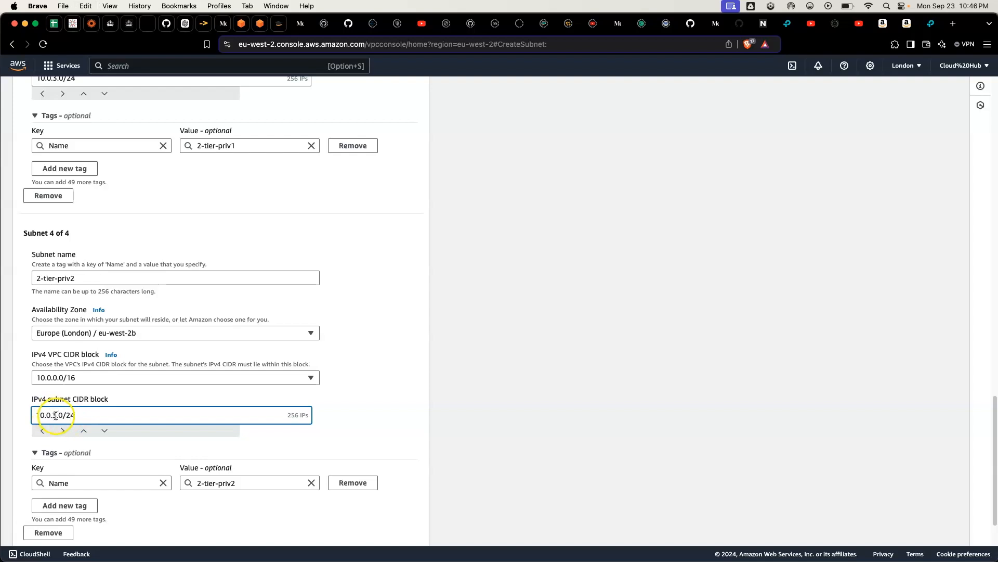
left_click(55, 415)
key("BackSpace")
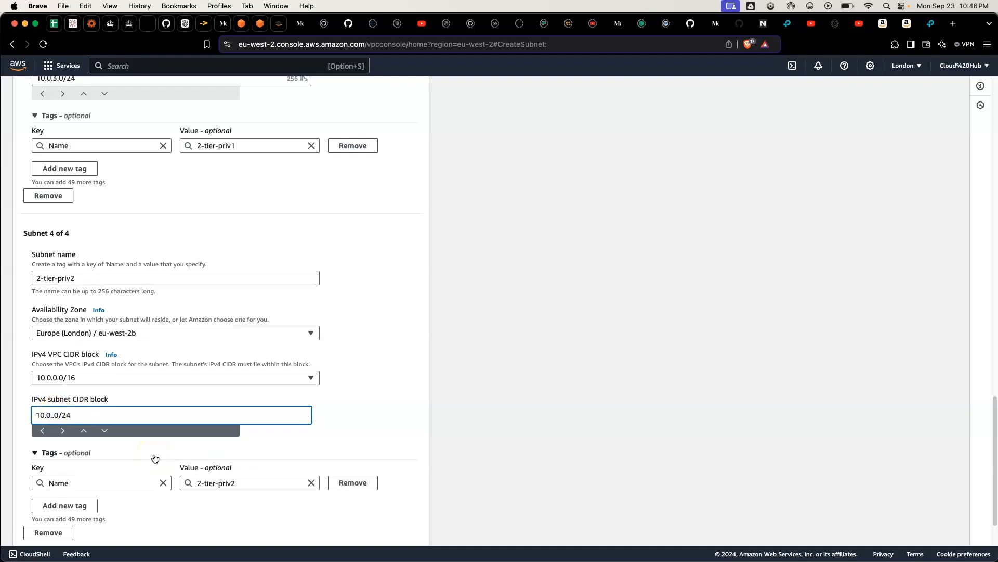
type("4")
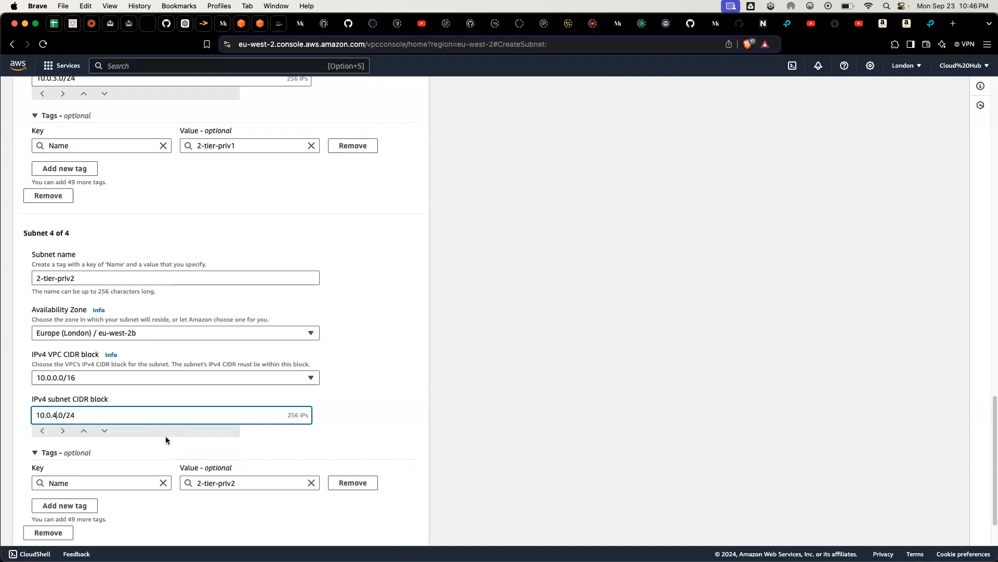
Step: Review the subnet entries and create all four subnets
scroll(166, 437, "down", 3)
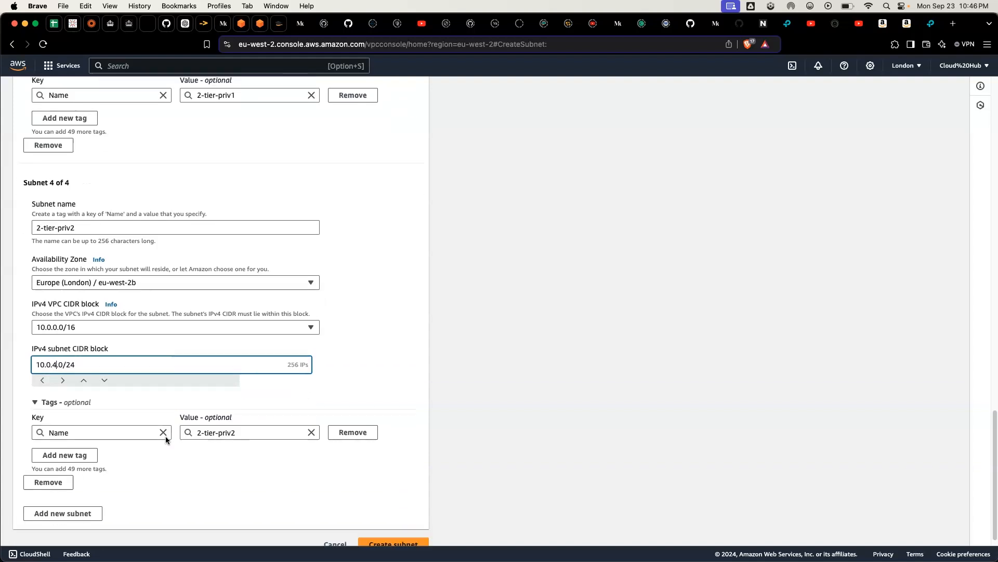
scroll(166, 436, "up", 3)
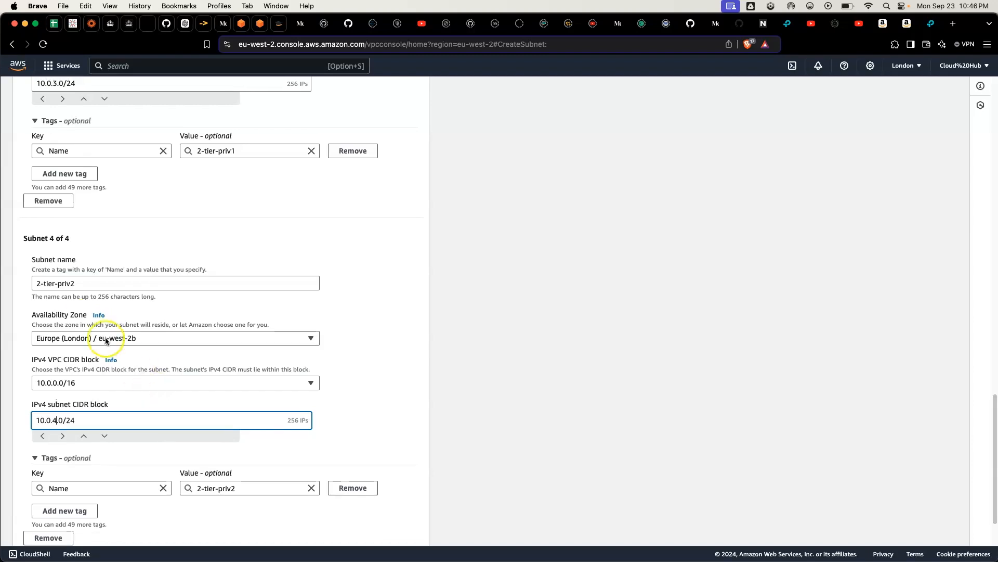
scroll(172, 323, "up", 10)
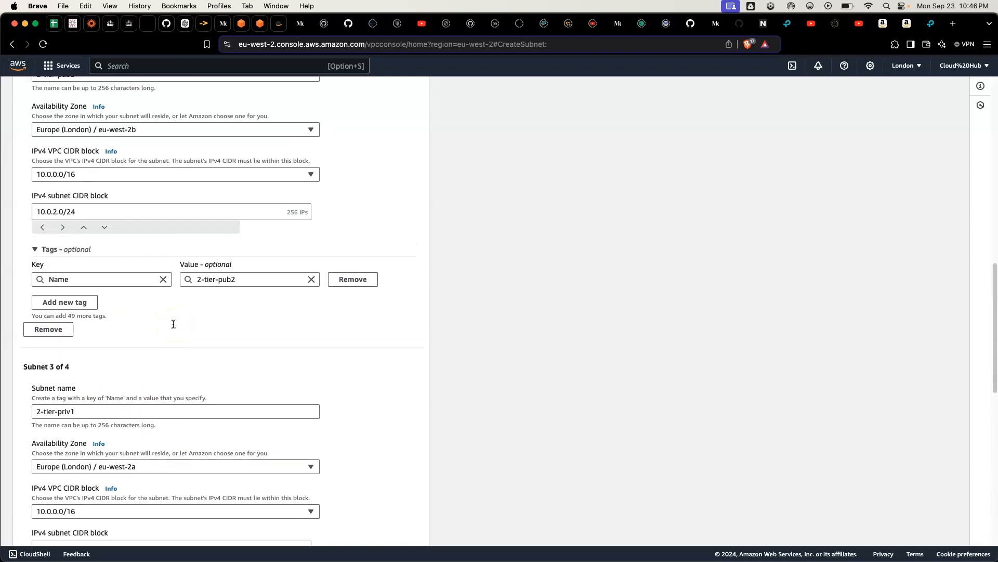
scroll(173, 324, "down", 10)
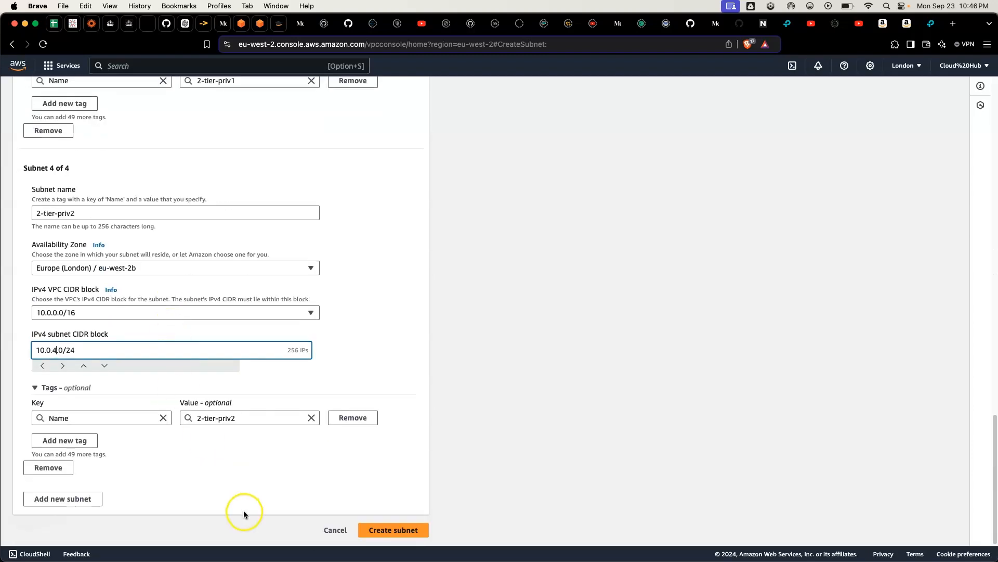
left_click(376, 530)
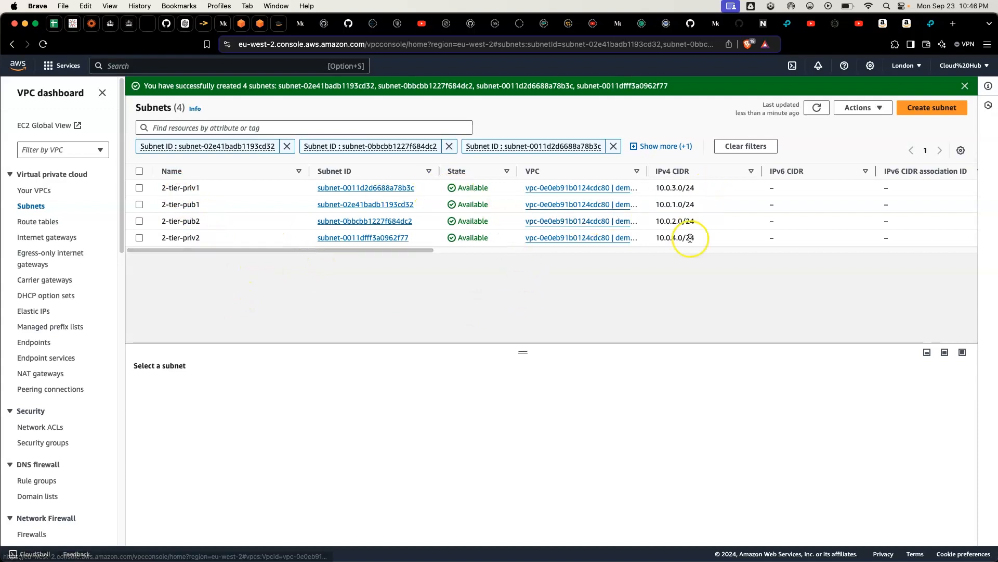
Step: Remove all subnet ID filters from the subnets list to view every subnet in the region
left_click(615, 147)
left_click(608, 146)
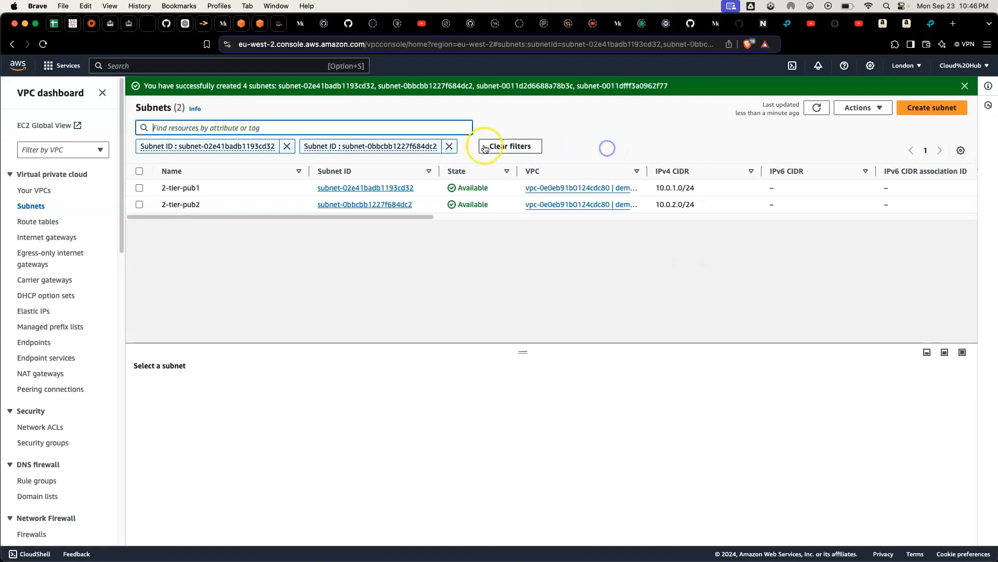
left_click(448, 146)
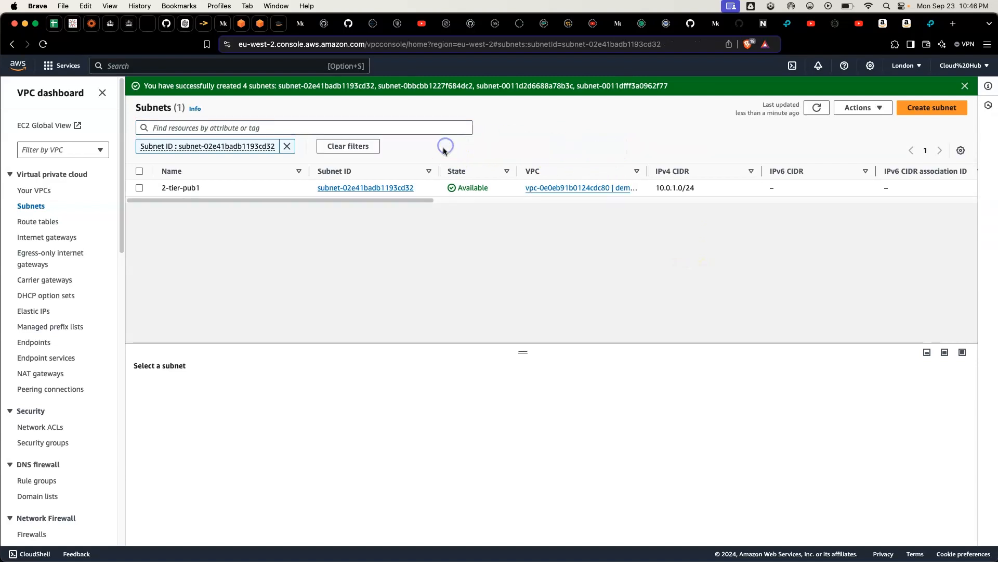
left_click(286, 146)
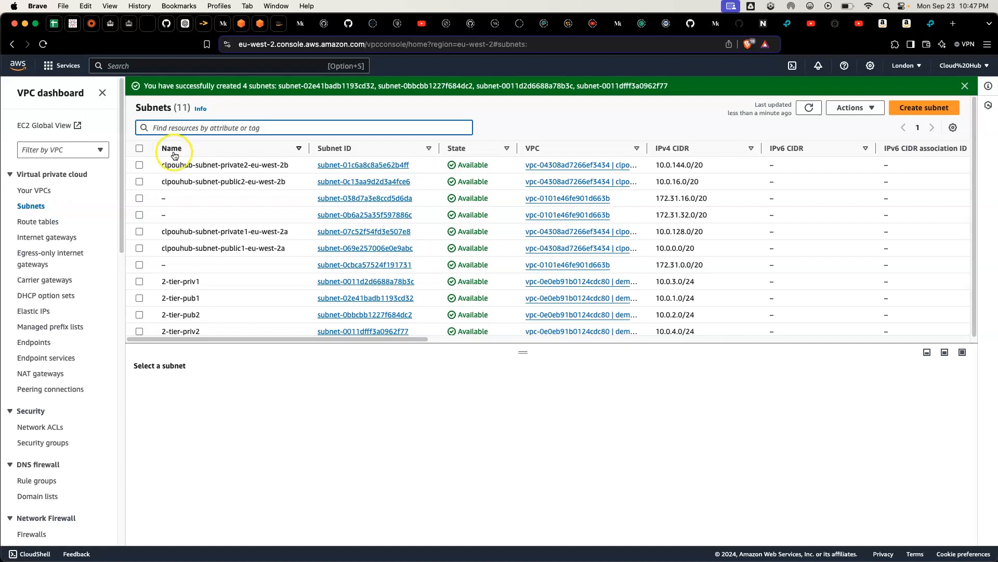
Step: Create an internet gateway with the name tag demo-igw
left_click(61, 240)
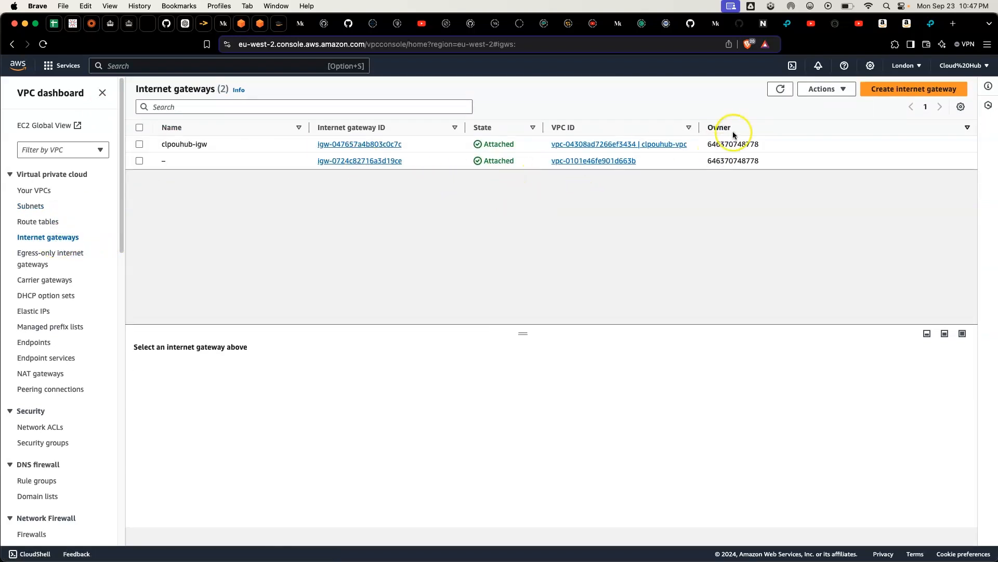
left_click(903, 89)
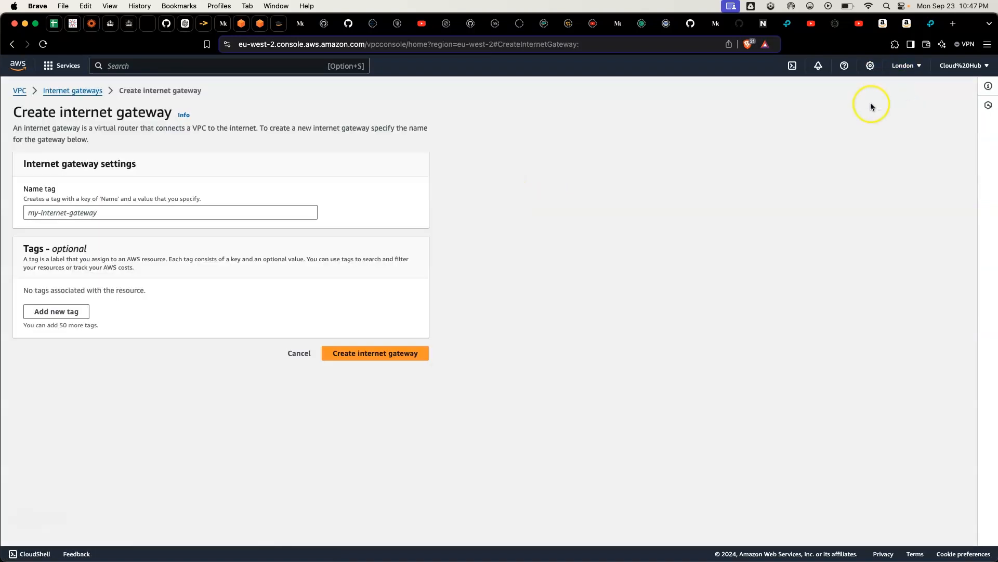
left_click(151, 211)
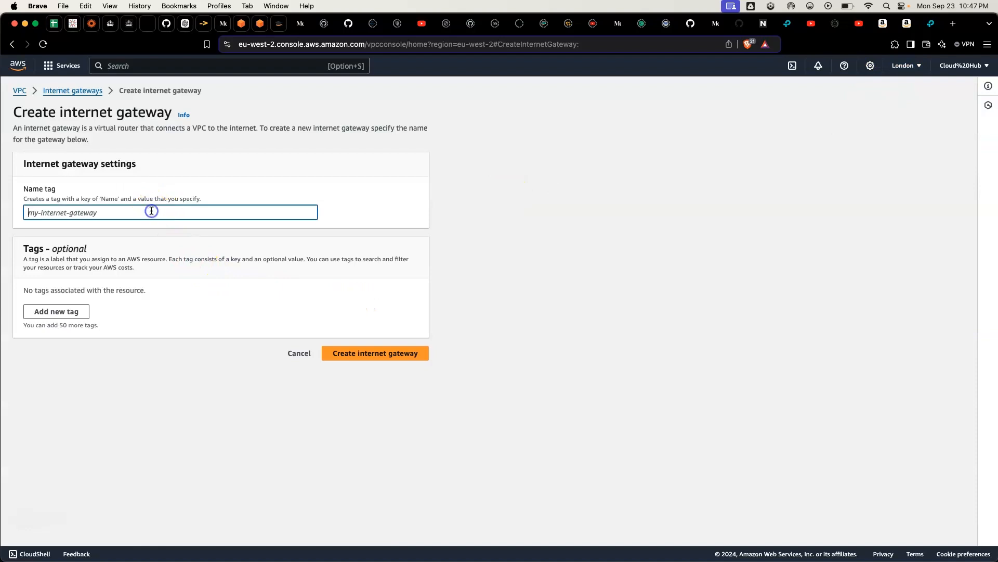
type("demo-igtw")
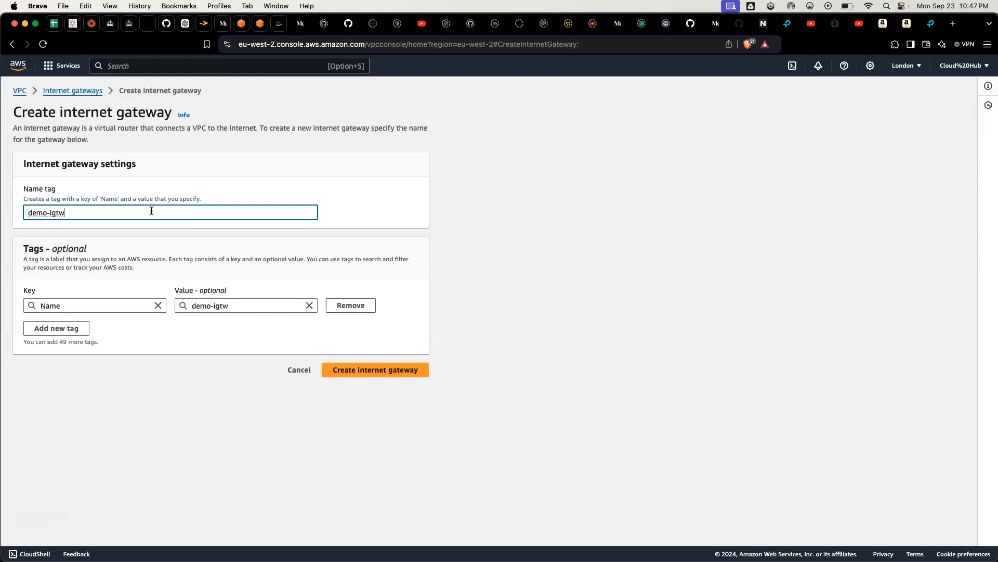
left_click(148, 219)
left_click(276, 261)
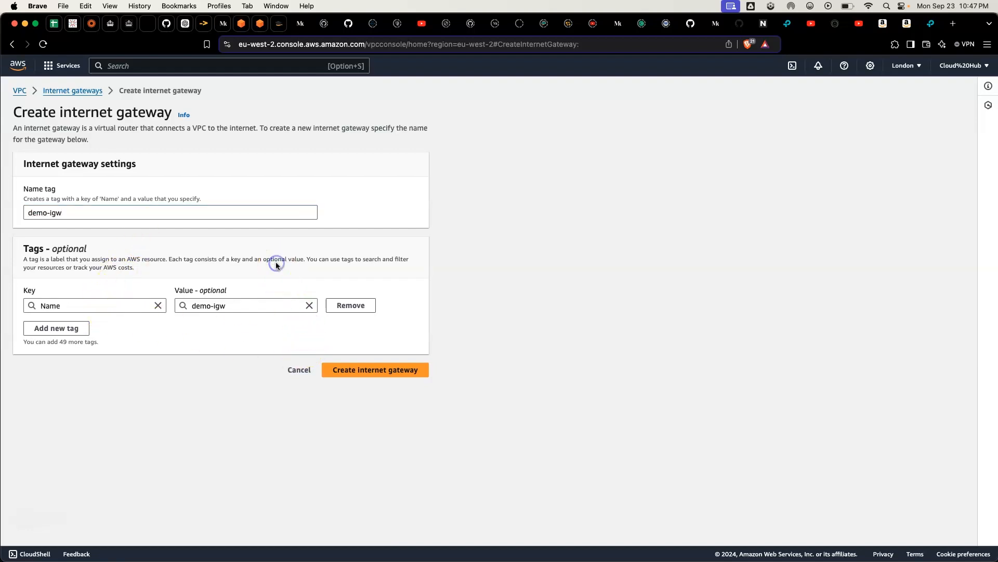
left_click(372, 376)
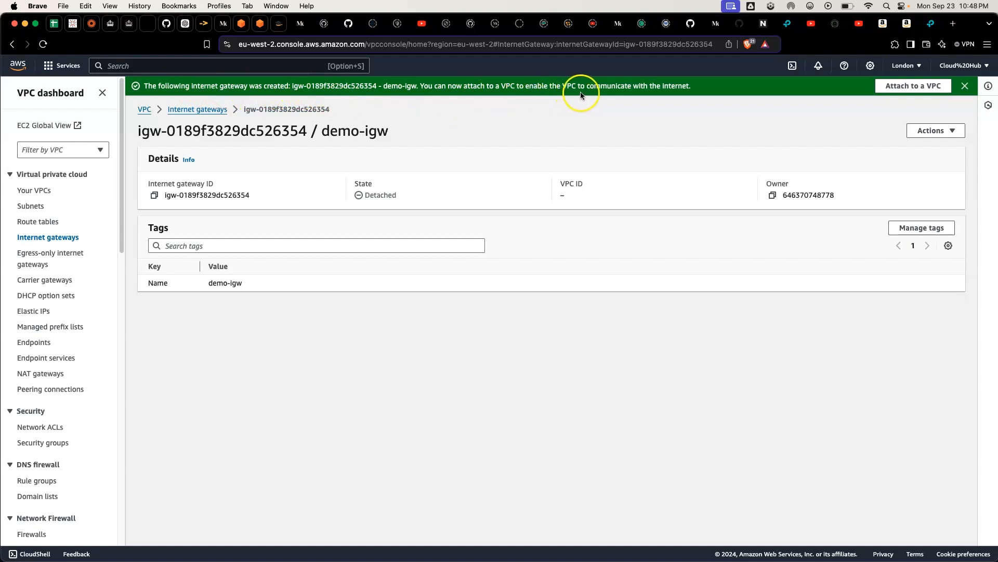
Step: Attach the demo-igw internet gateway to the demo23 VPC
left_click(930, 86)
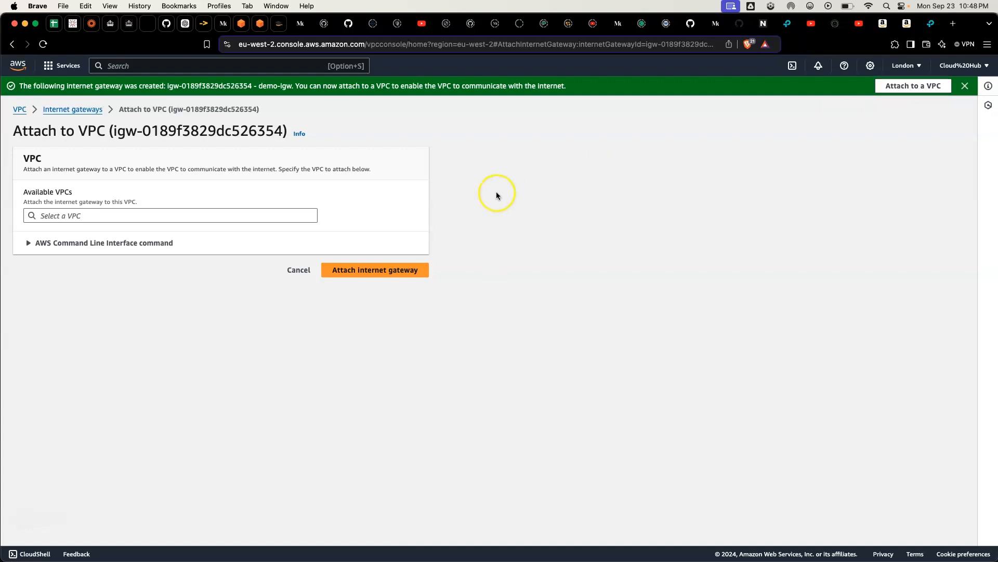
left_click(246, 216)
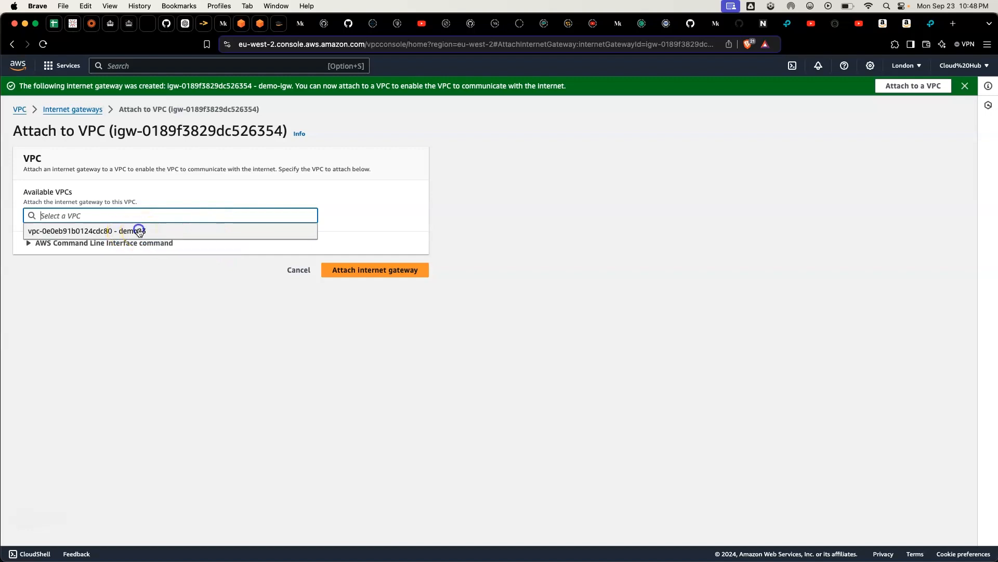
left_click(138, 231)
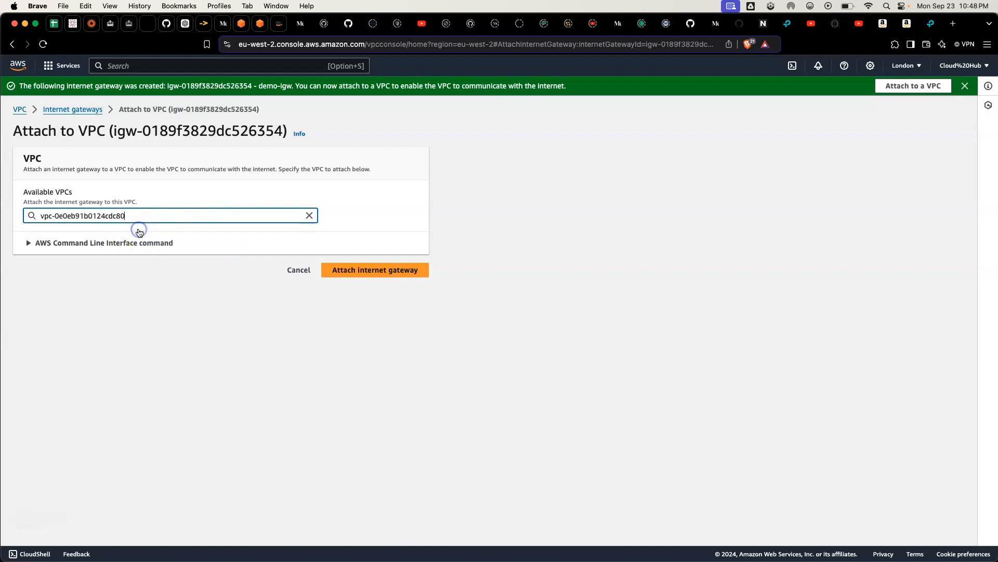
left_click(366, 277)
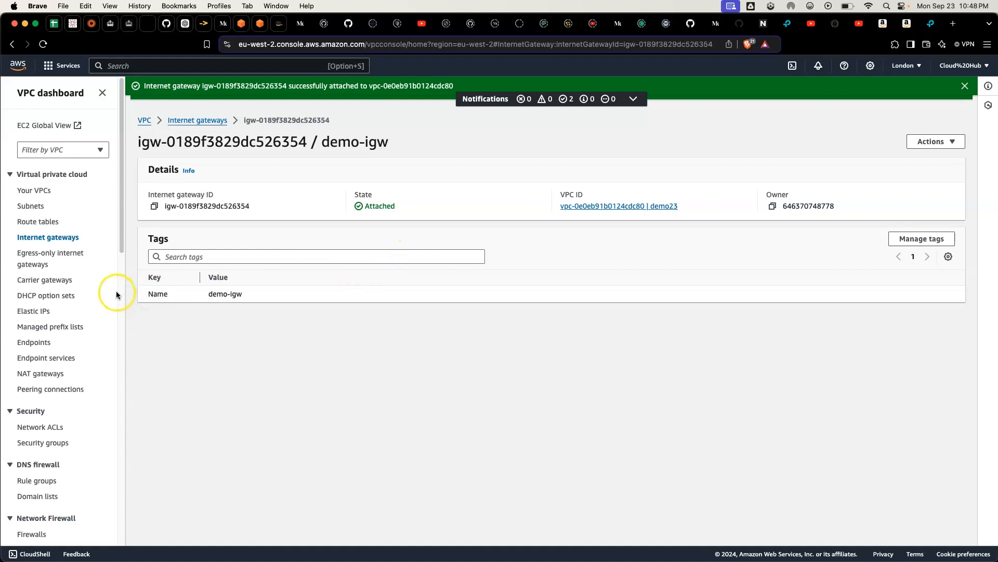
Step: Look over the route tables list, and examine the demo-igw internet gateway's details and available actions
left_click(43, 224)
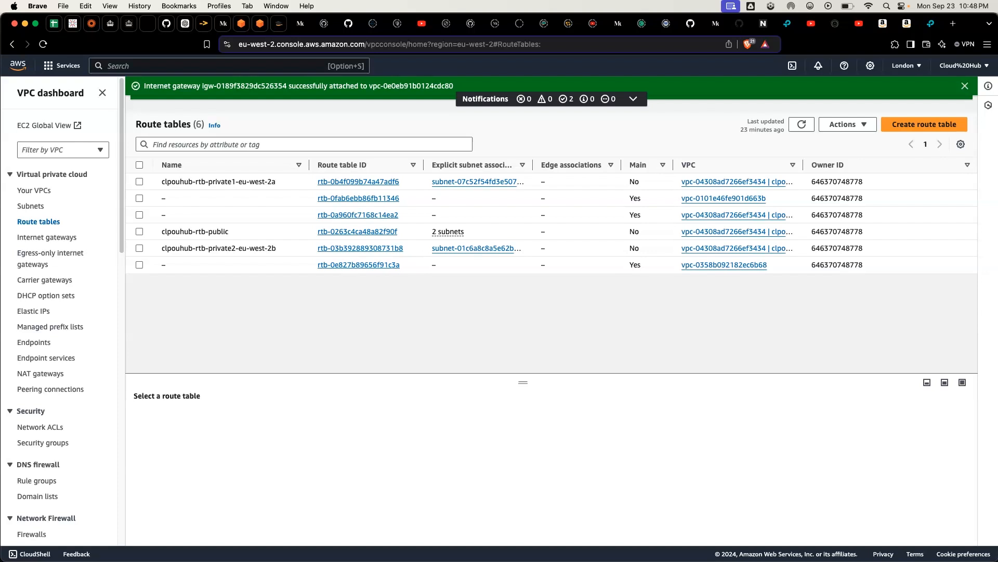
left_click(46, 217)
left_click(39, 208)
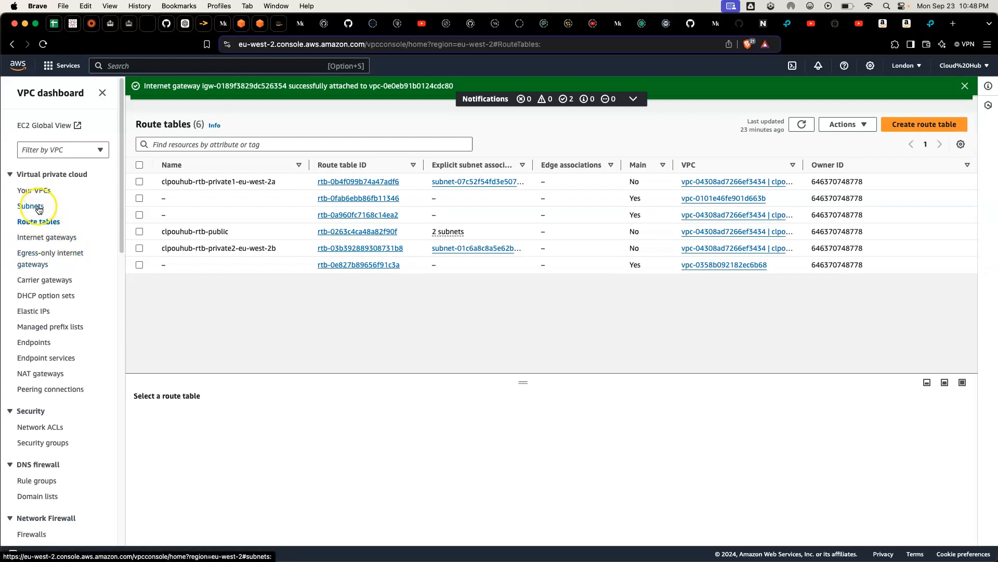
left_click(47, 239)
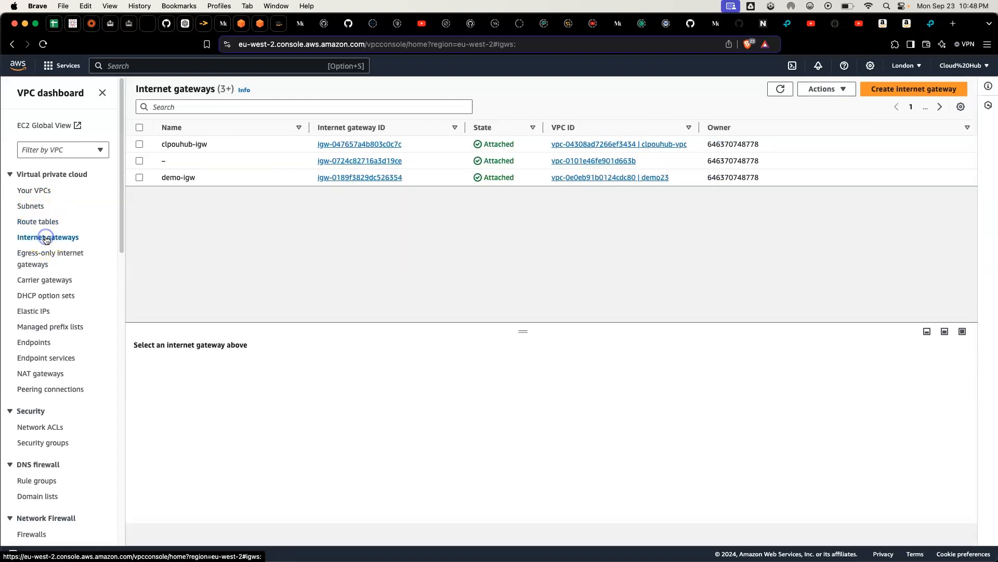
left_click(139, 177)
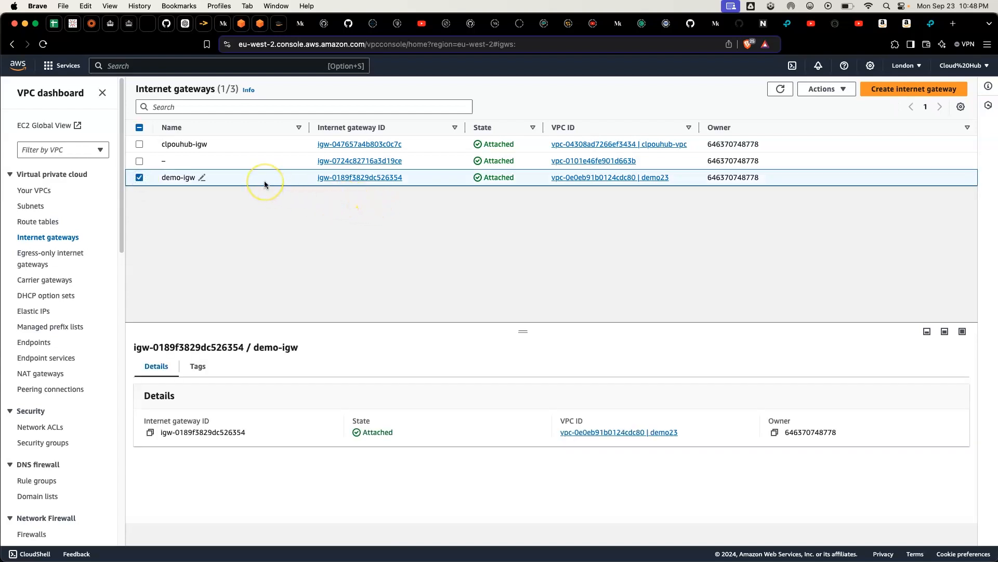
left_click(845, 88)
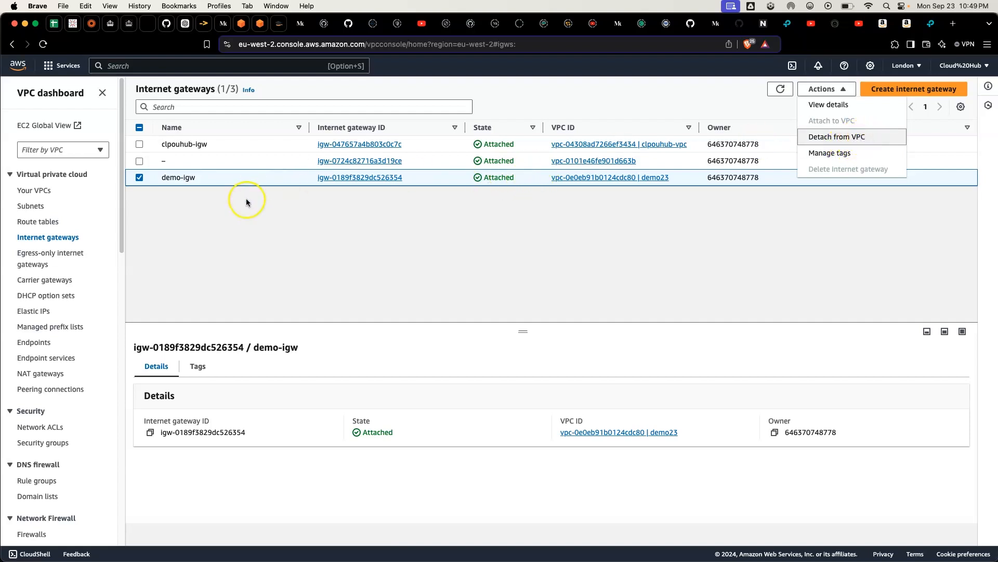
left_click(139, 178)
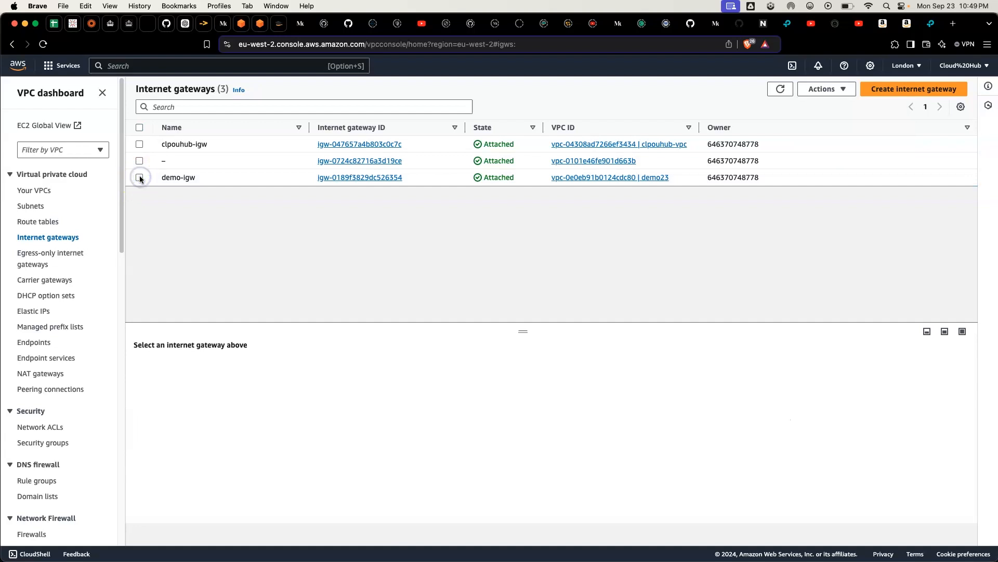
Step: Start a new route table and name it demo-rtb-pub1
left_click(34, 222)
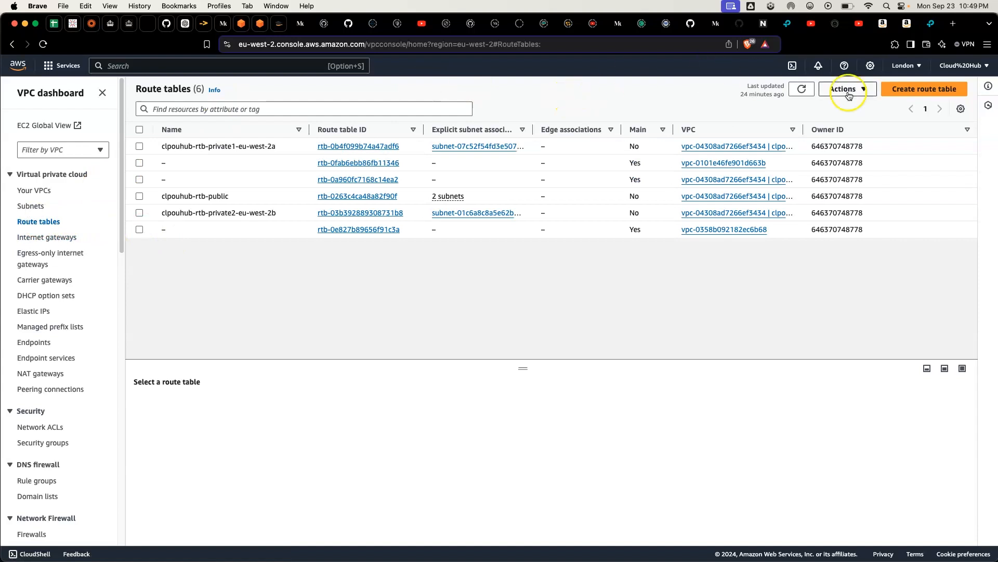
left_click(924, 89)
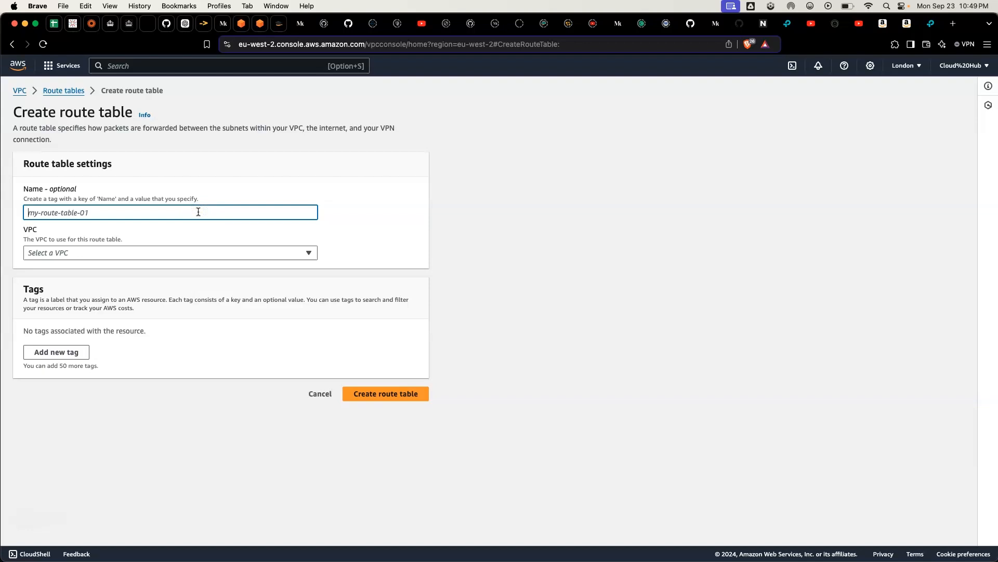
type("de")
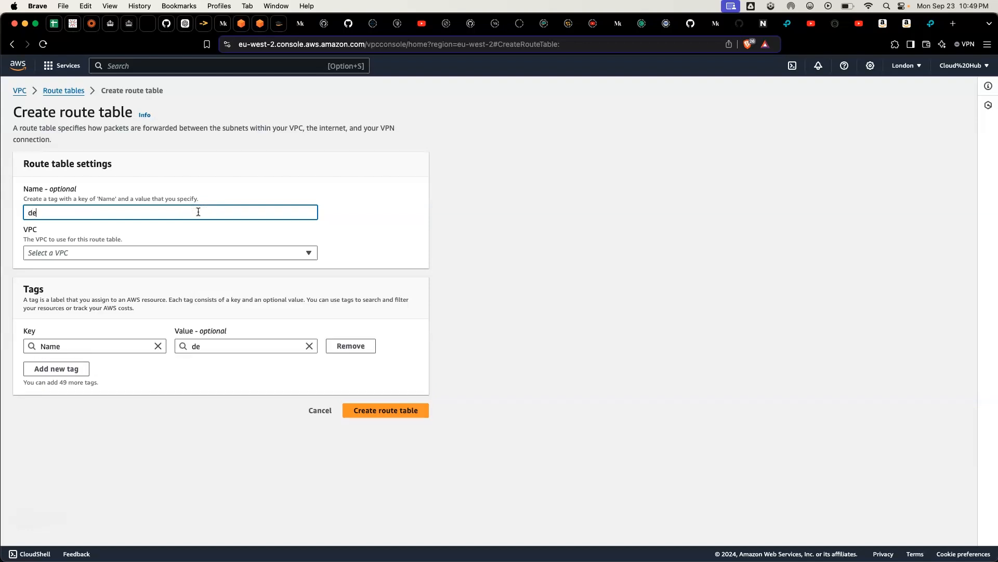
type("mo-rtb-pub1")
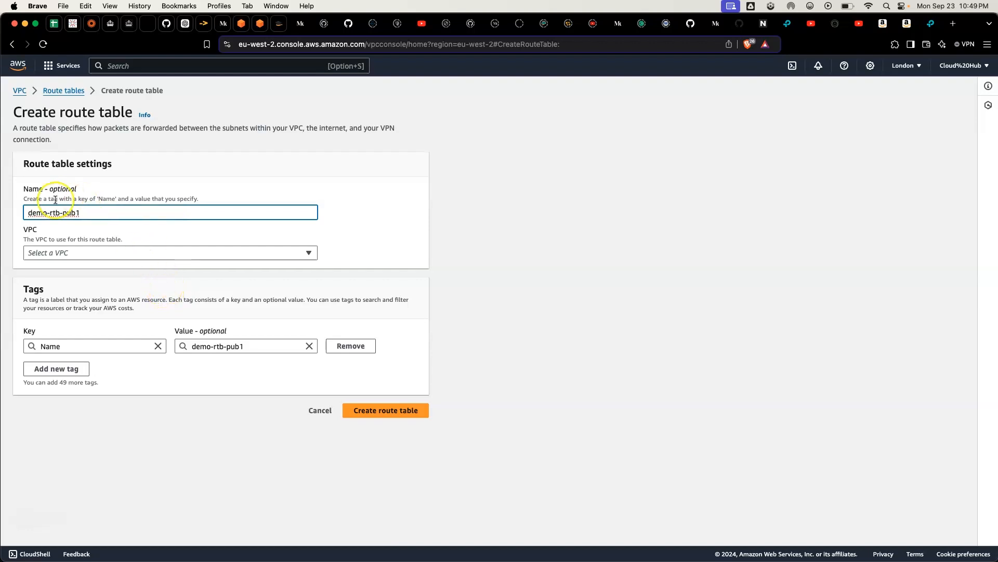
Step: Assign the demo-rtb-pub1 route table to the demo23 VPC and create it
left_click(151, 252)
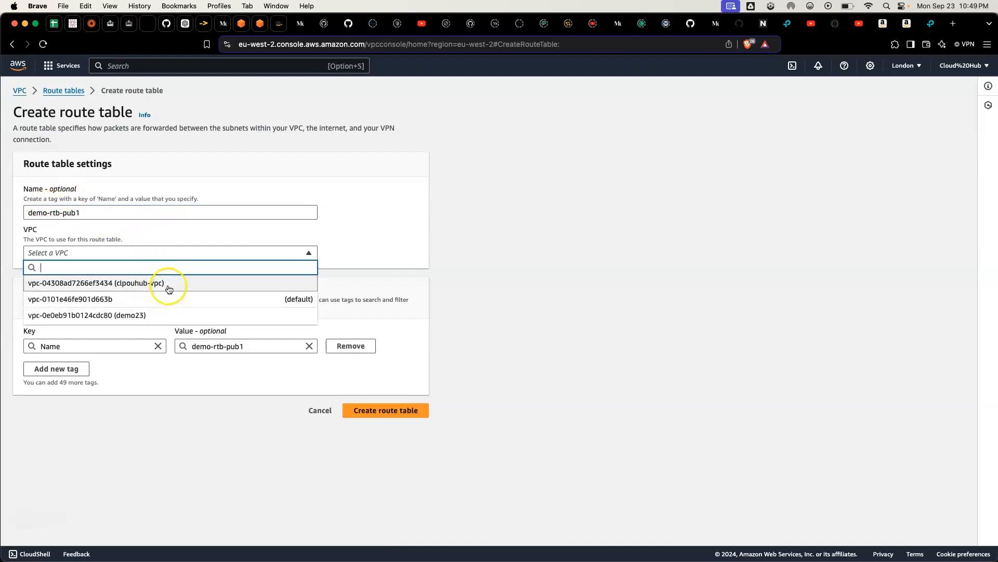
left_click(173, 317)
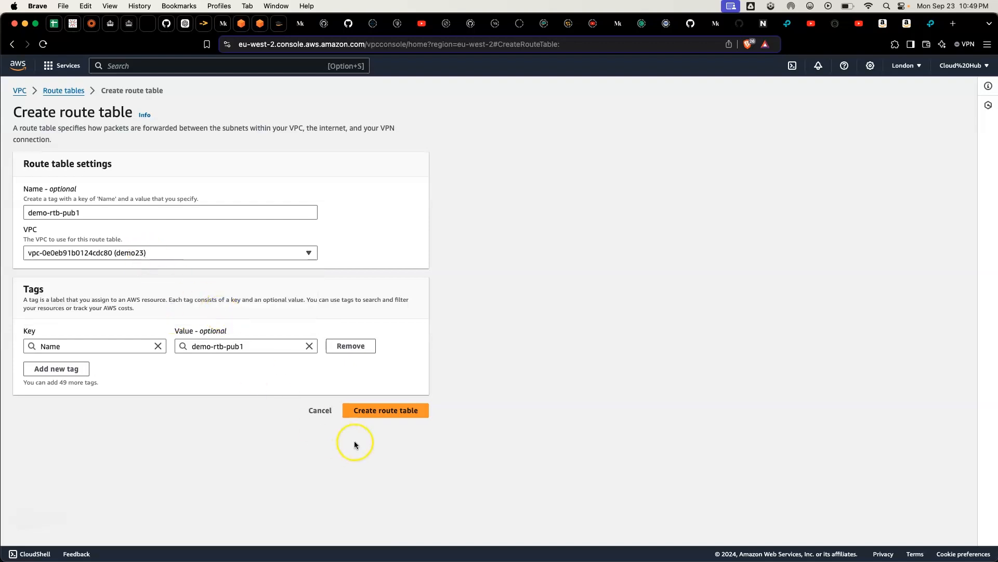
left_click(376, 411)
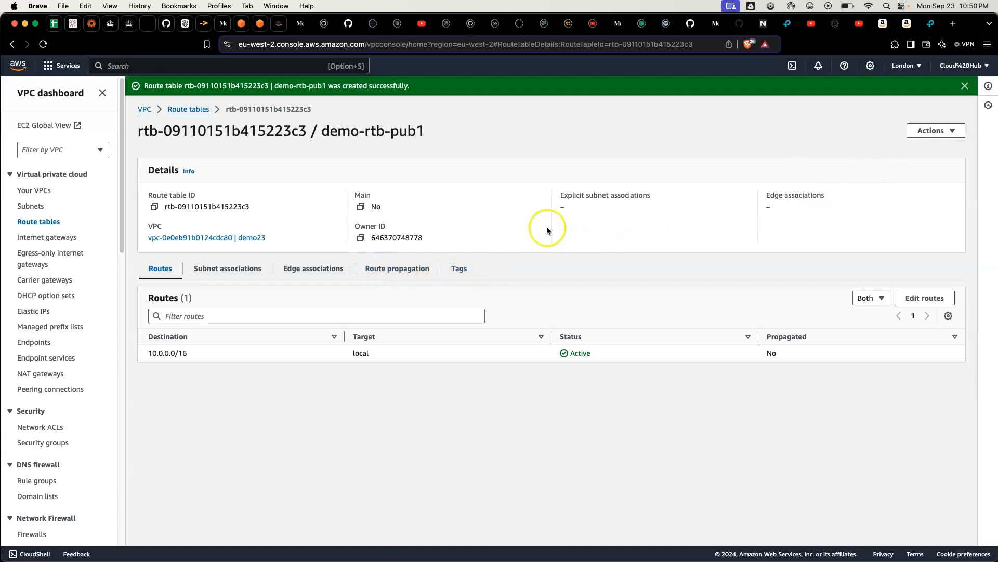
Step: Create a route table named demo-priv-rtb in the demo23 VPC
left_click(196, 109)
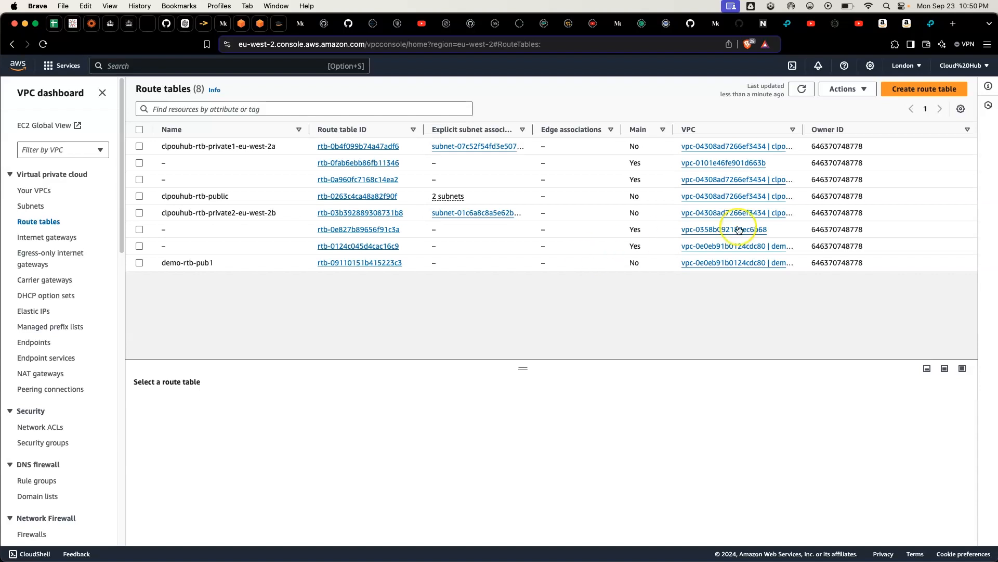
left_click(911, 93)
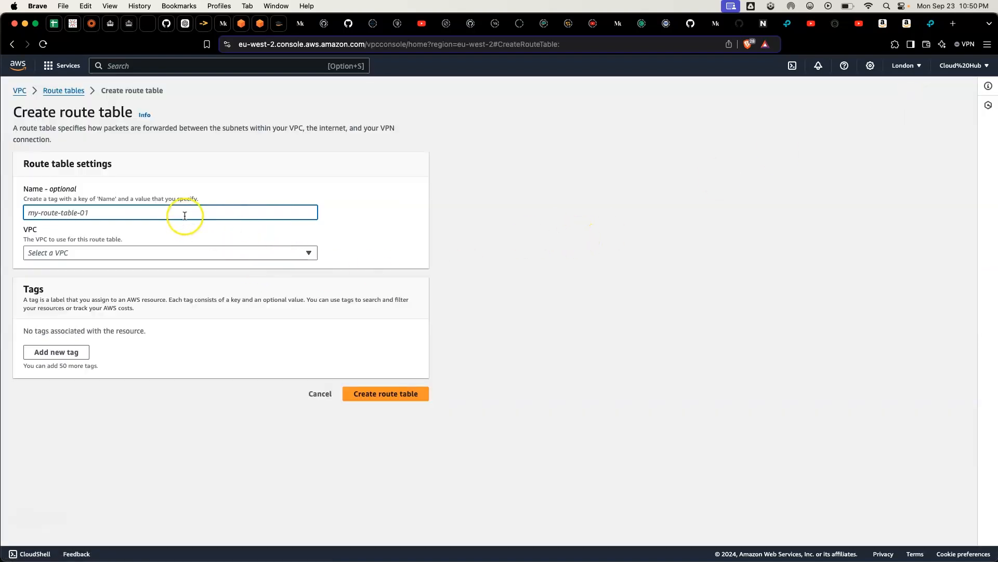
type("demo")
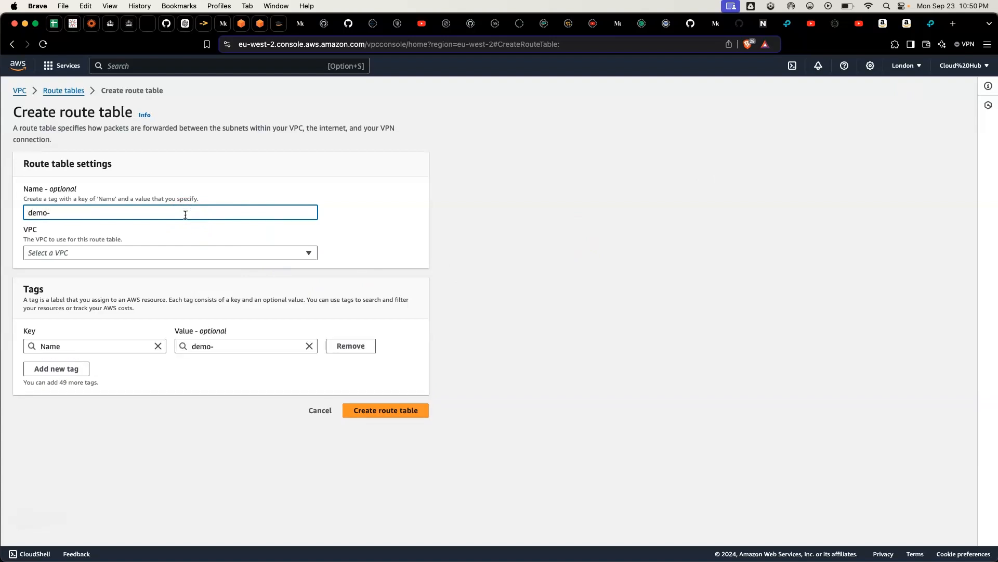
type("-priv-rtb")
left_click(145, 254)
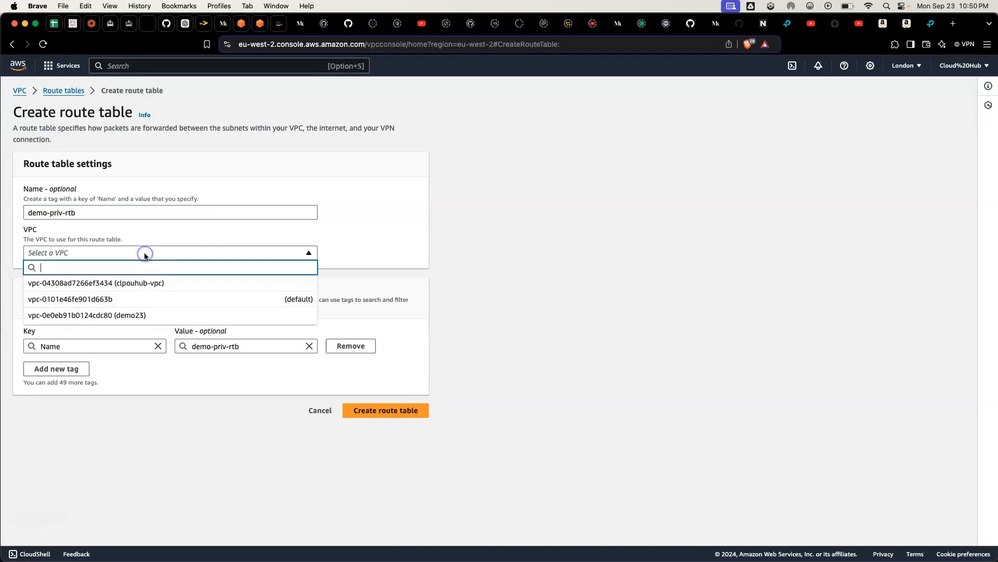
left_click(166, 314)
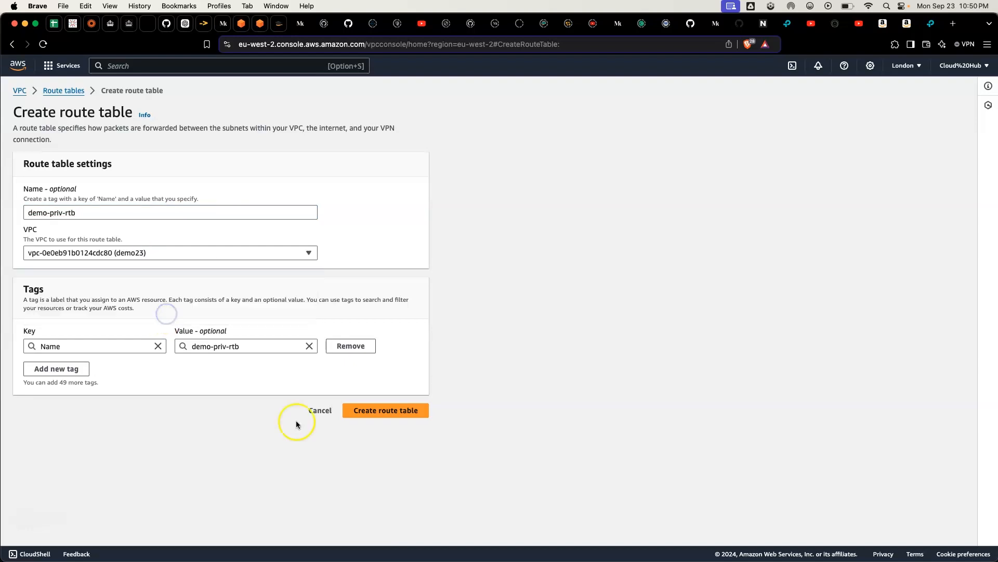
left_click(383, 410)
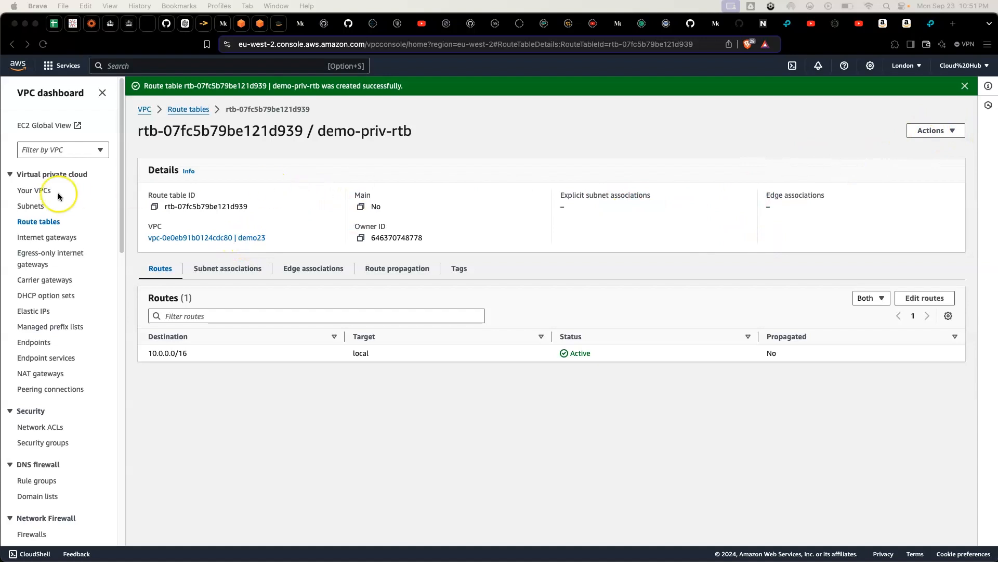
Step: Create another route table named demo-priv-rtb2 in the demo23 VPC
left_click(190, 110)
left_click(190, 111)
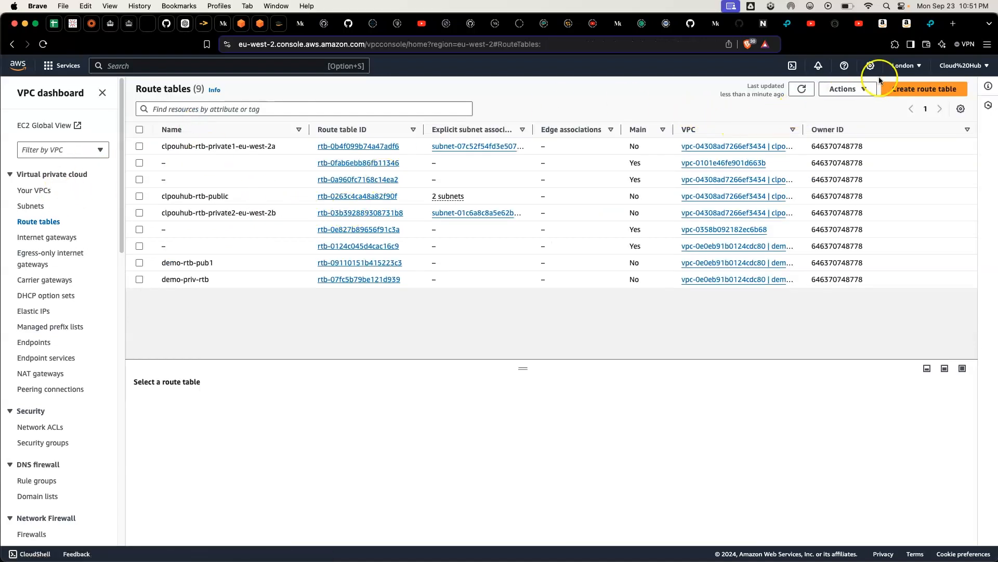
left_click(914, 88)
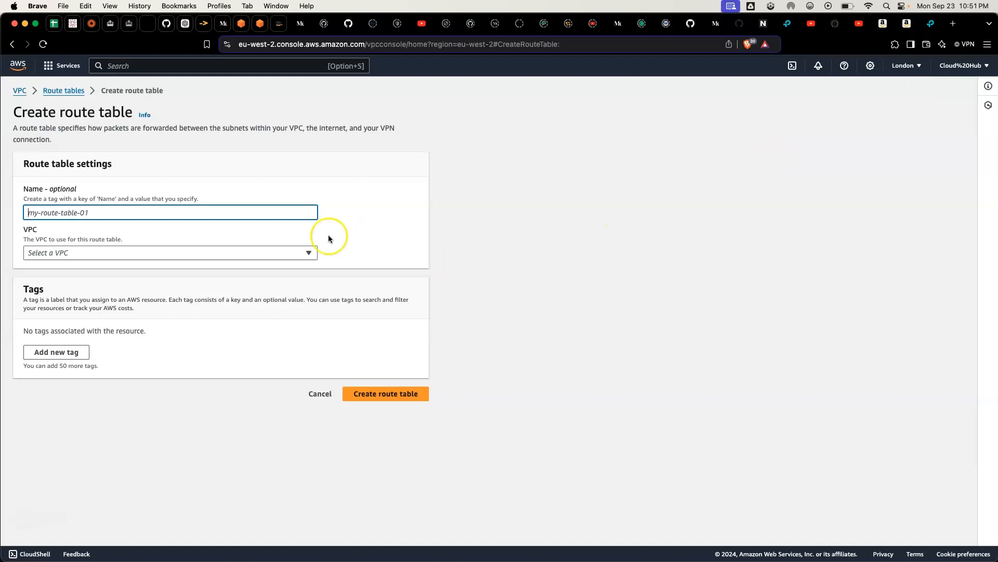
left_click(212, 214)
type("demo")
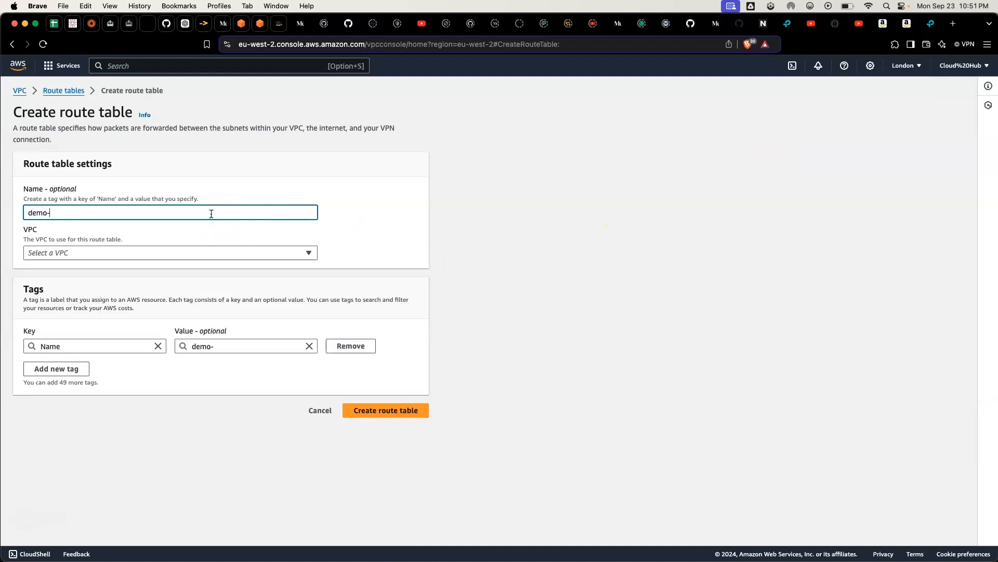
type("-priv-rtb2")
left_click(174, 258)
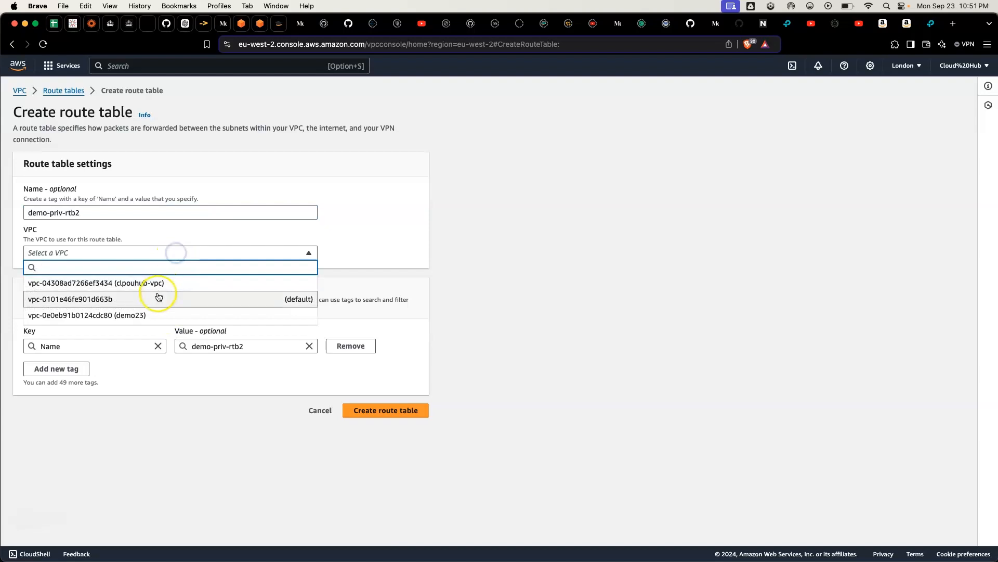
left_click(154, 318)
left_click(366, 411)
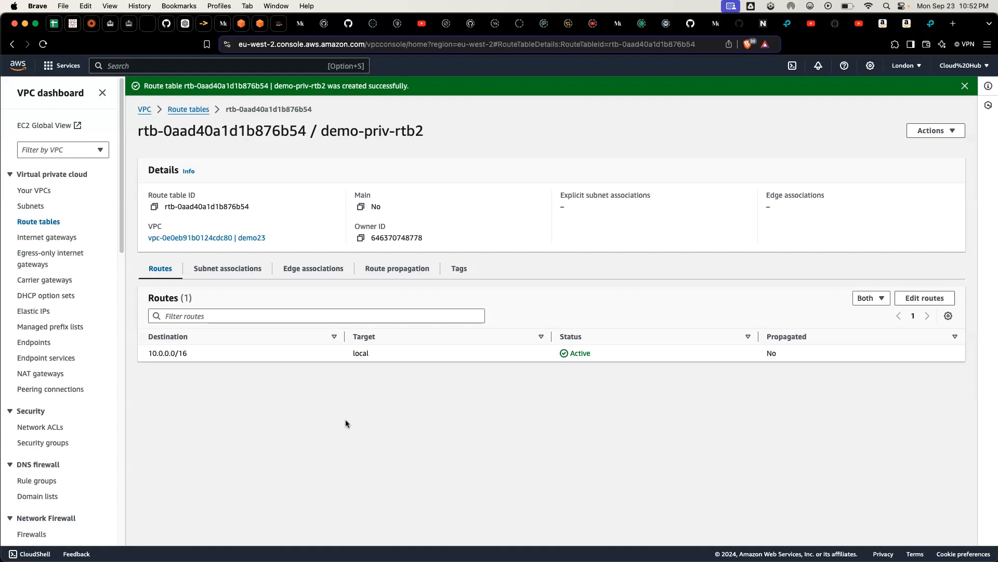
Step: Associate the 2-tier-pub1 and 2-tier-pub2 subnets with the demo-rtb-pub1 route table and save the associations
left_click(40, 221)
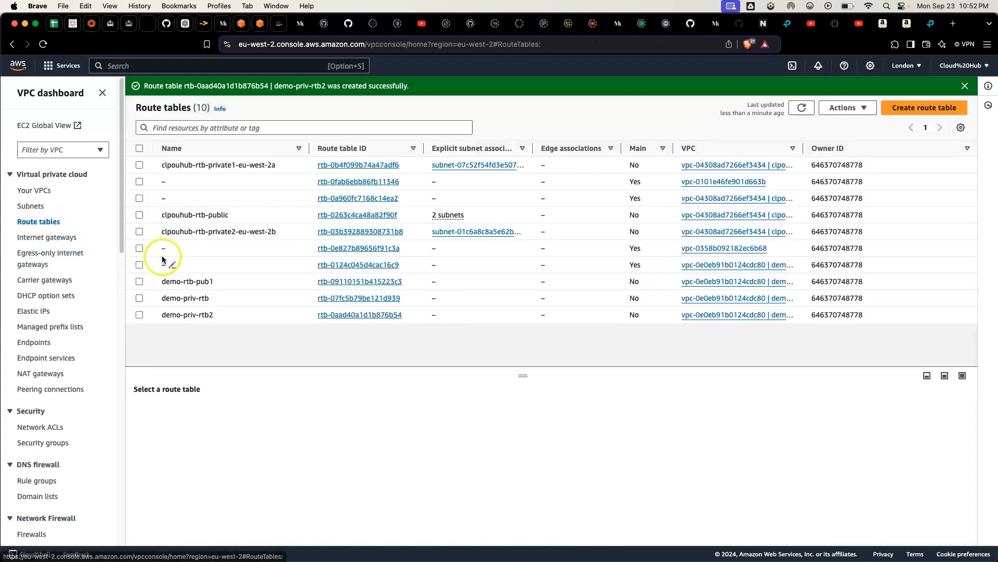
left_click(139, 282)
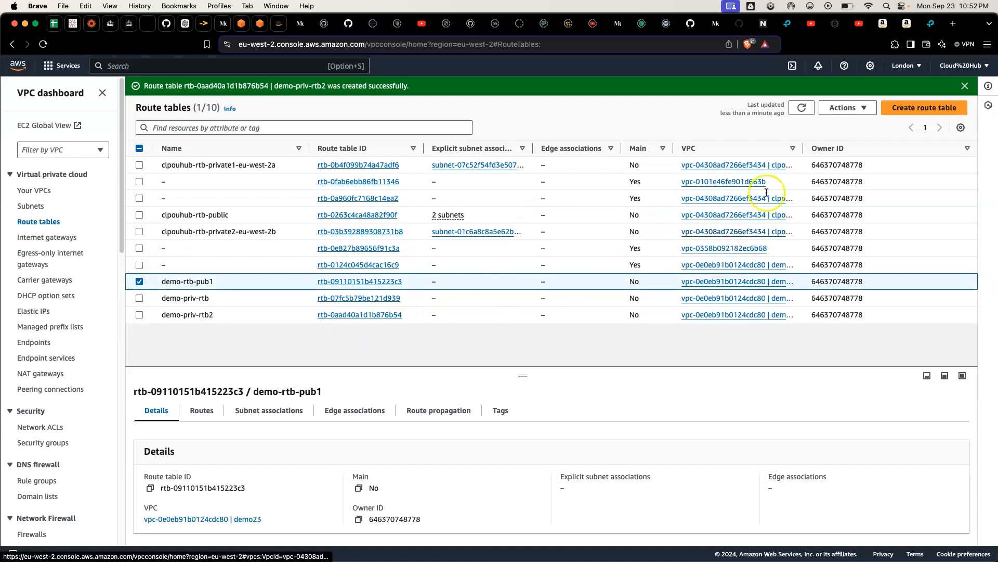
left_click(857, 106)
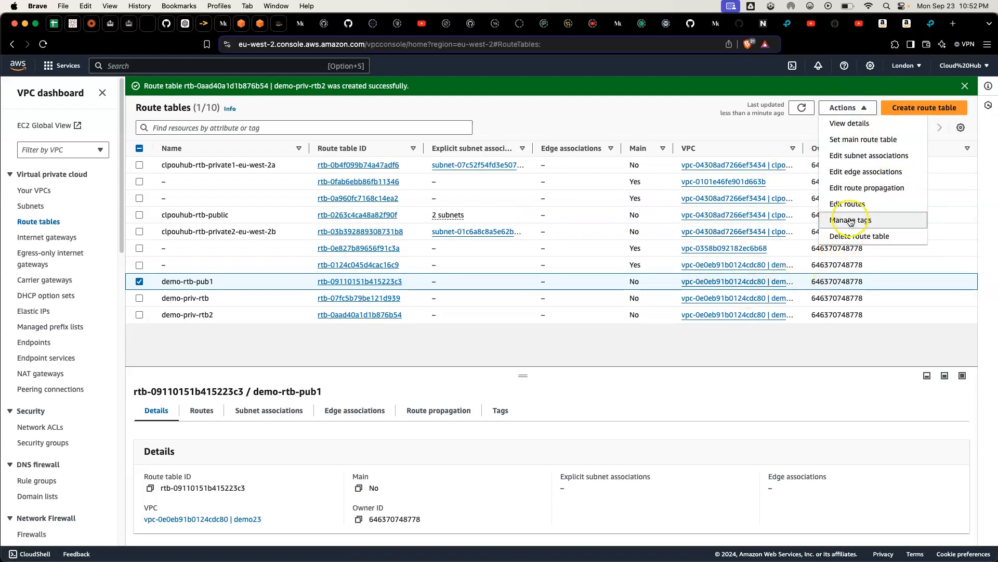
left_click(892, 160)
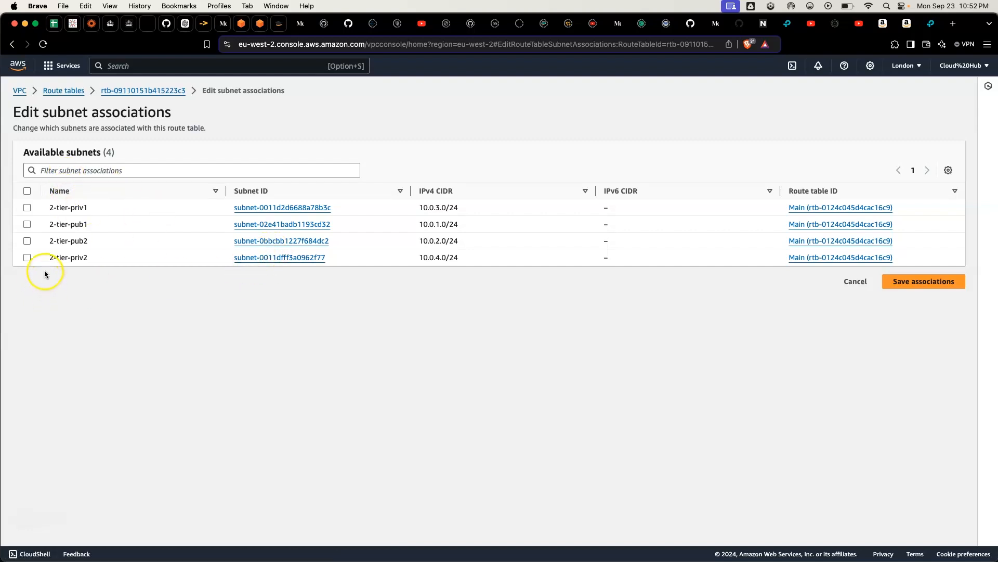
left_click(26, 225)
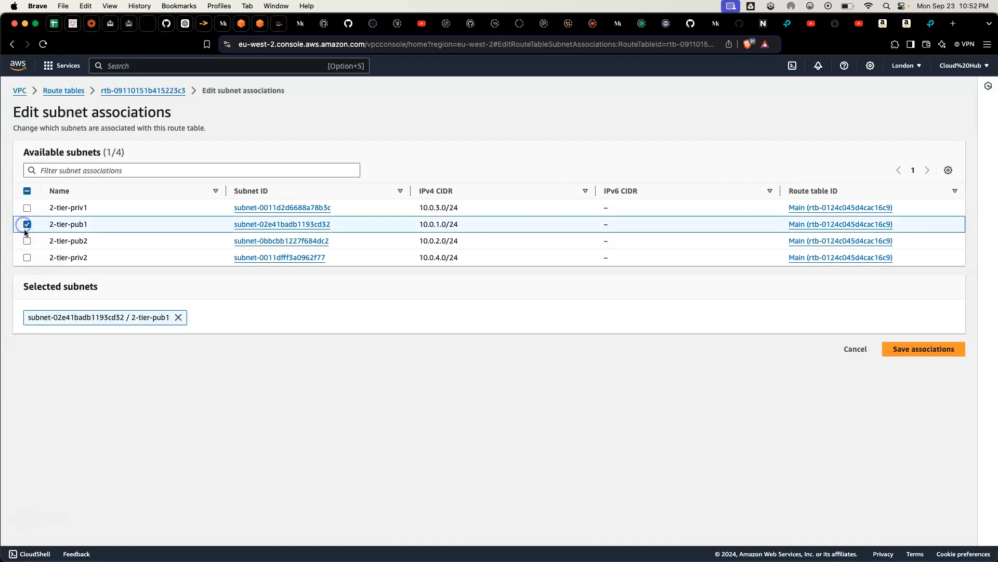
left_click(27, 241)
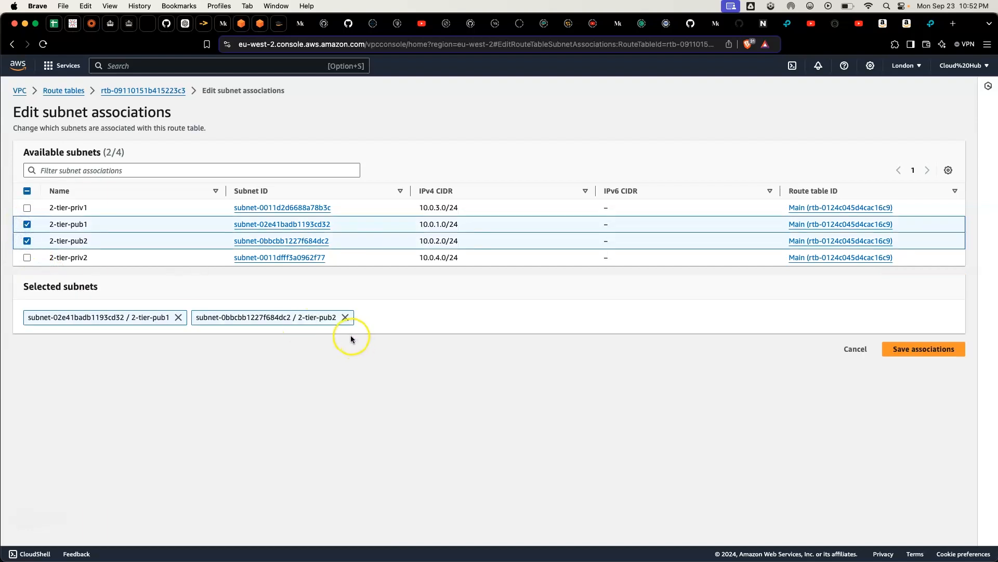
left_click(909, 354)
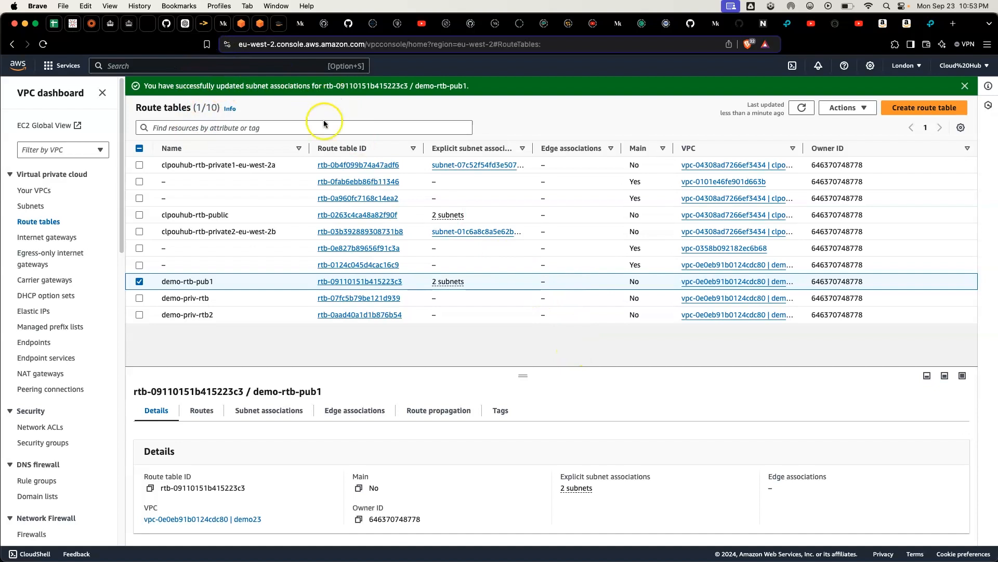
Step: Associate the 2-tier-priv2 and 2-tier-priv1 subnets with the demo-priv-rtb2 route table and save the associations
left_click(139, 281)
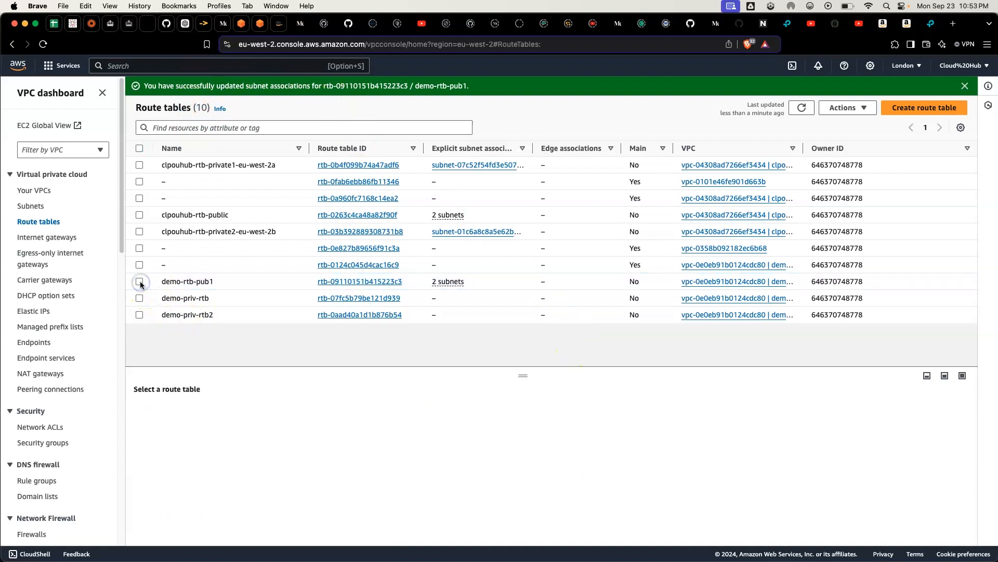
left_click(139, 314)
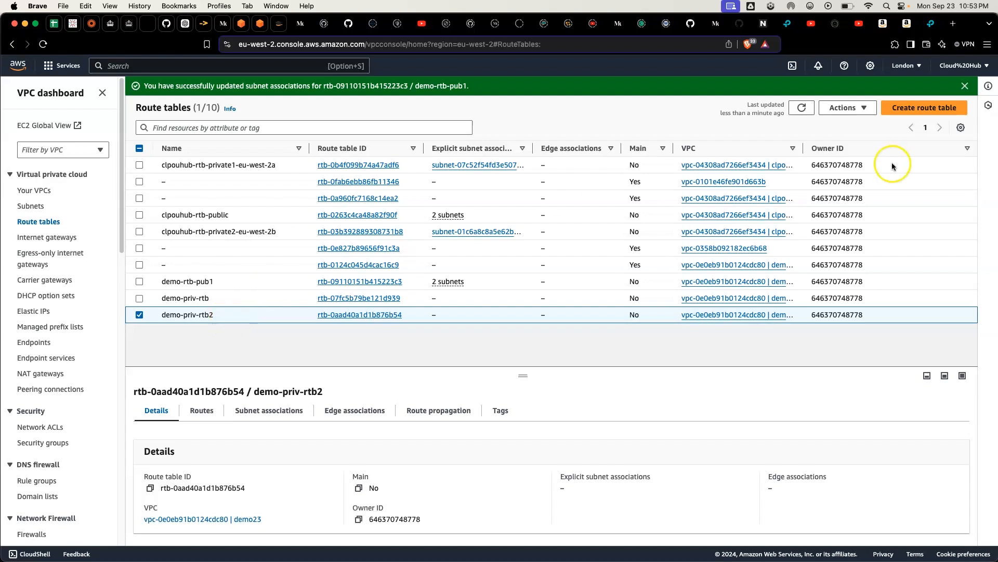
left_click(862, 108)
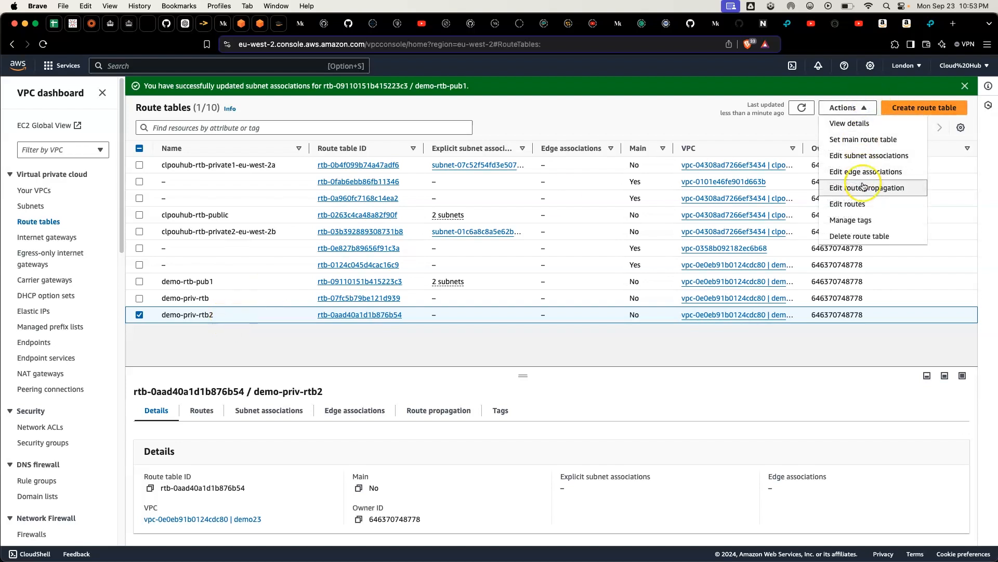
left_click(879, 156)
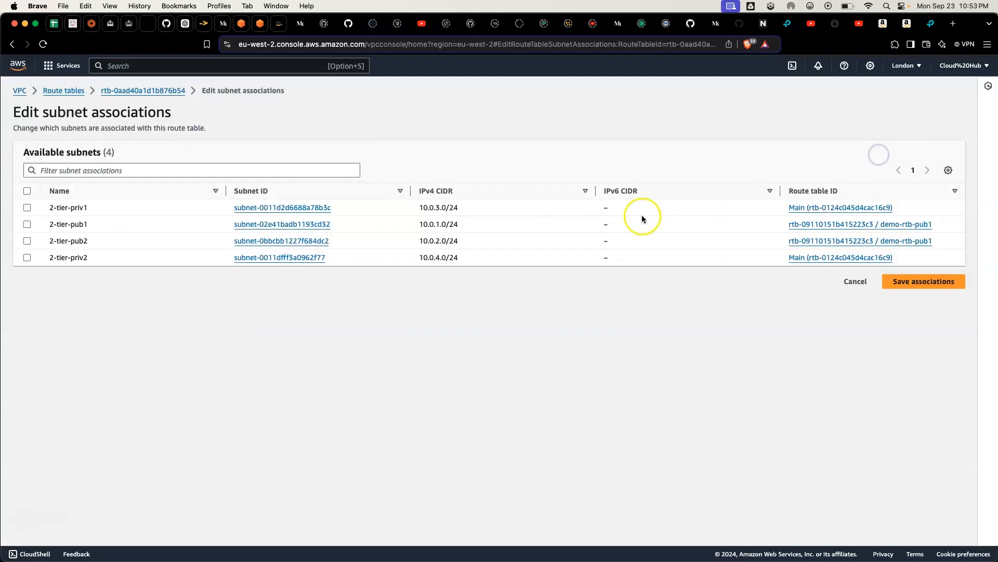
left_click(27, 257)
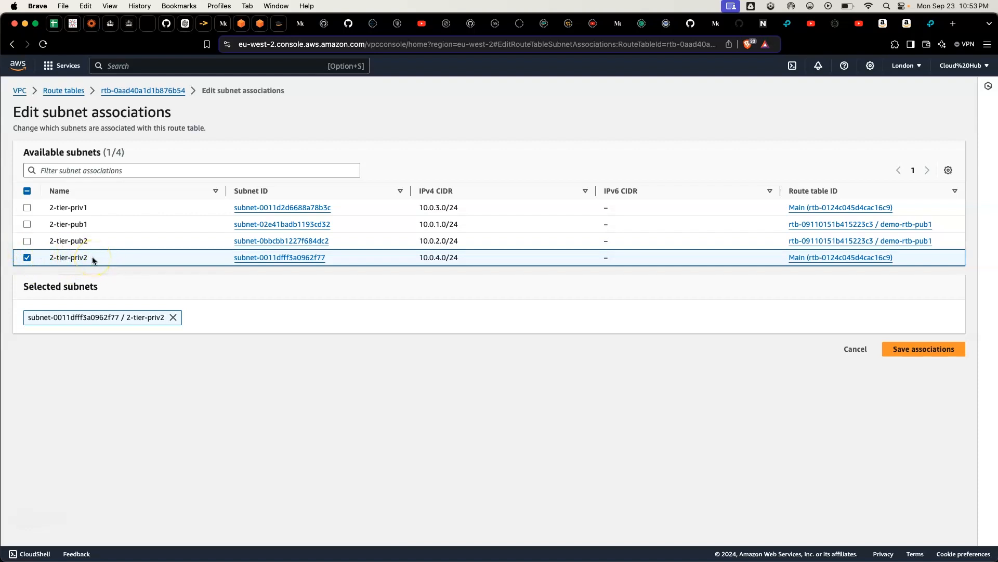
left_click(26, 208)
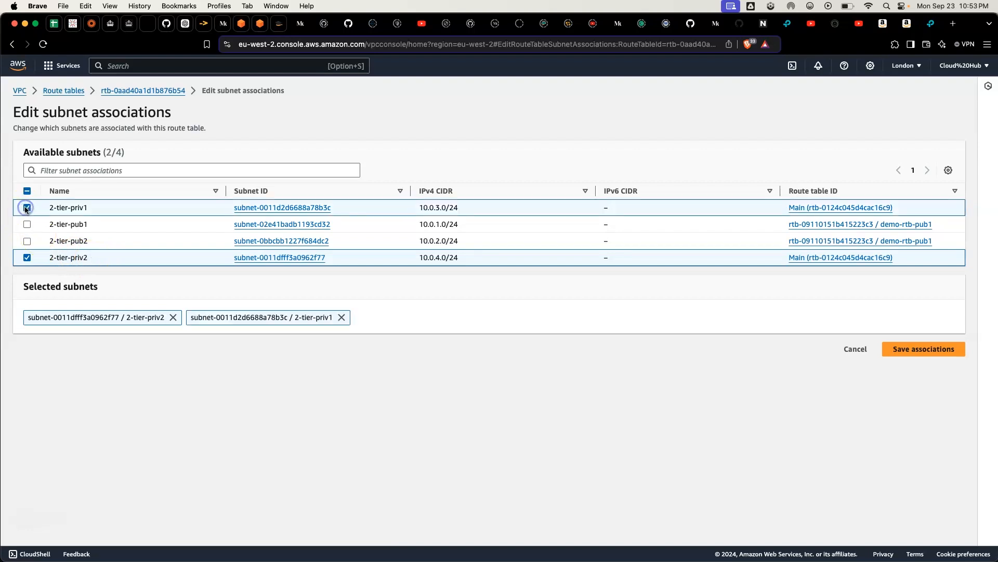
left_click(916, 353)
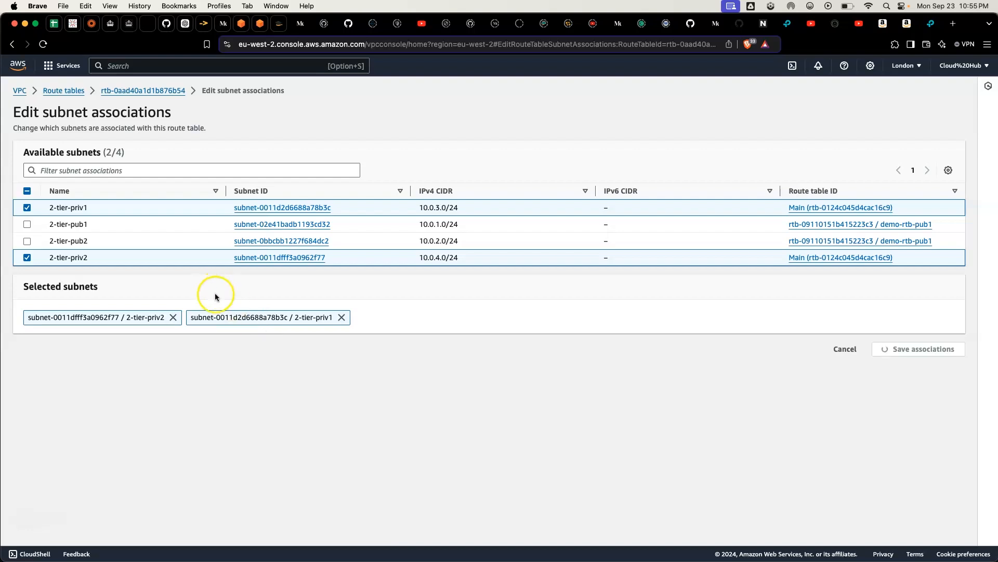
Step: Open the route tables list in a separate browser tab
right_click(66, 88)
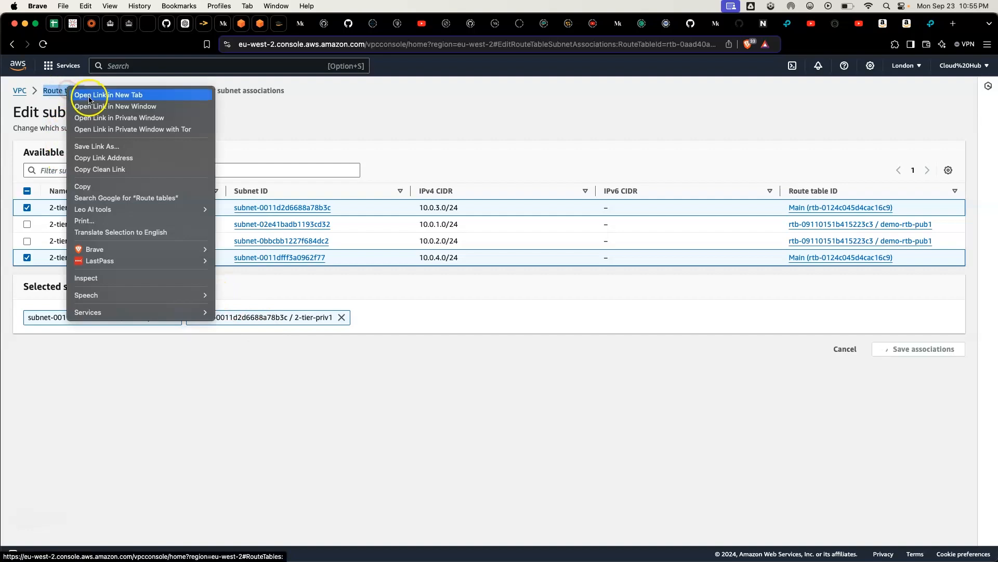
left_click(89, 95)
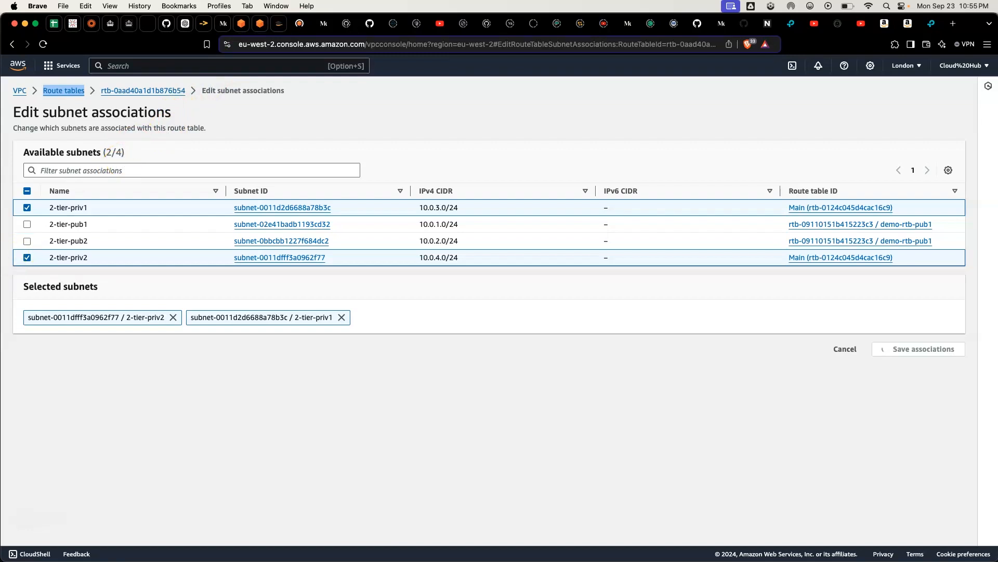
left_click(22, 519)
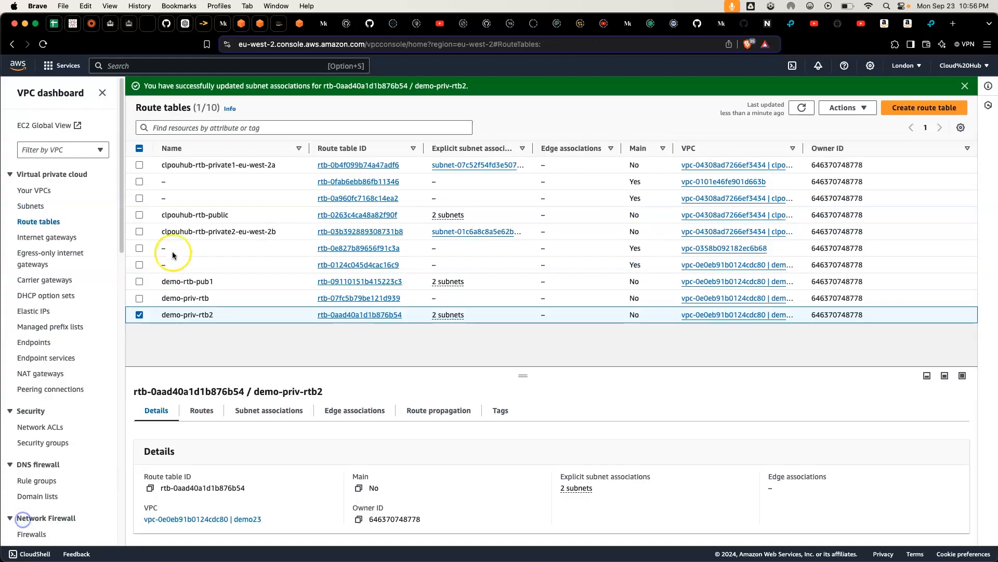
Step: Associate the 2-tier-priv1 and 2-tier-priv2 subnets with the demo-priv-rtb route table instead and save the associations
mouse_move(223, 319)
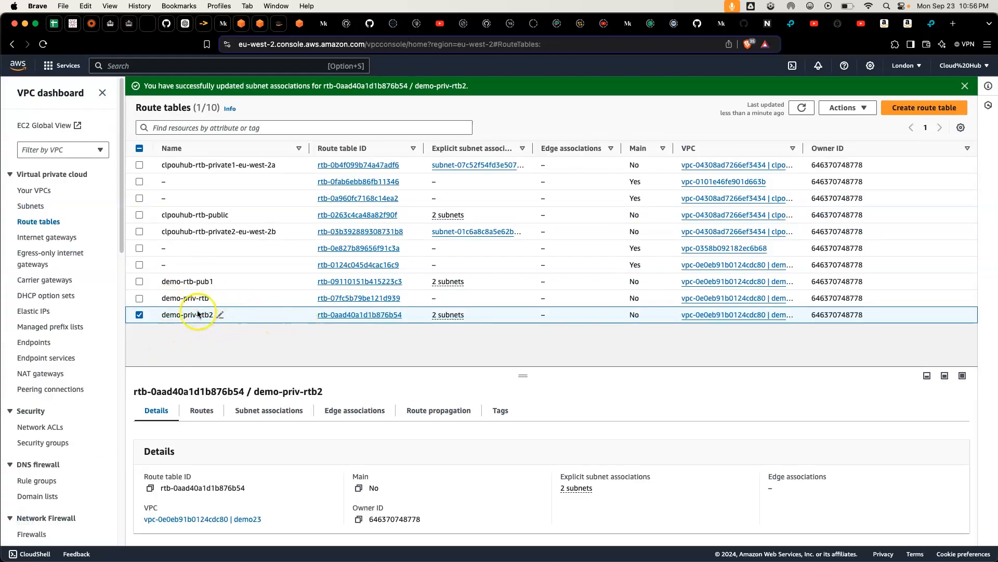
left_click(141, 314)
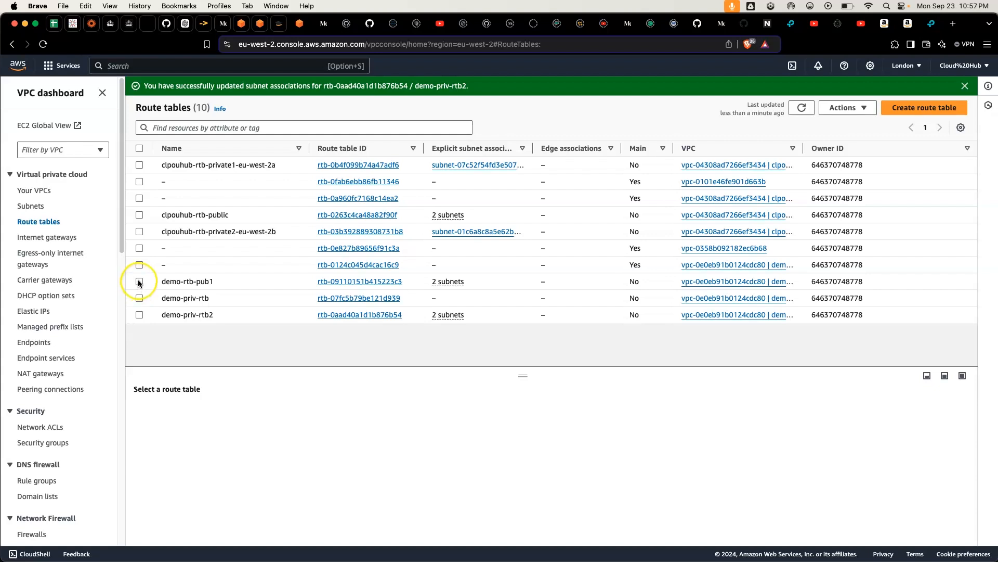
left_click(139, 298)
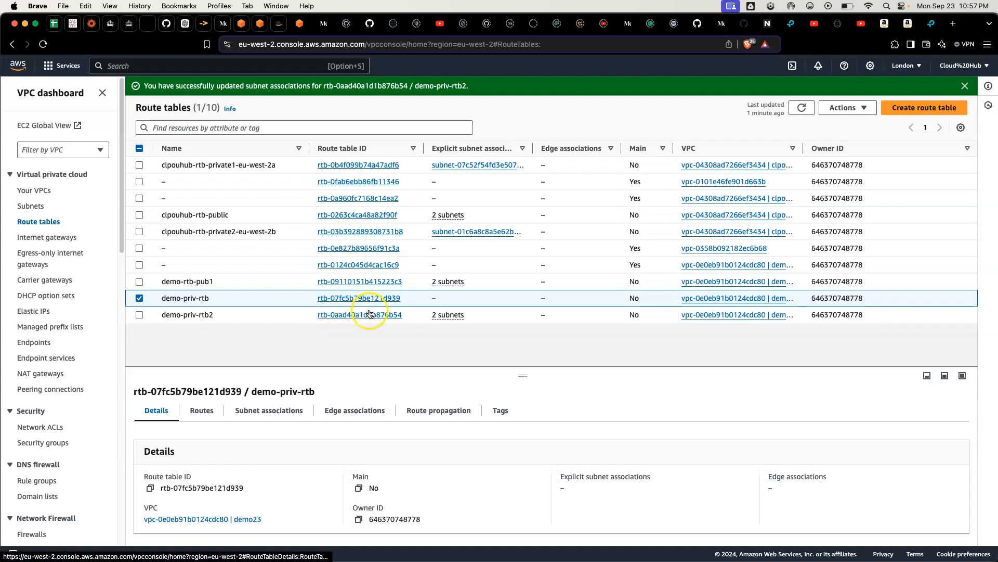
left_click(286, 413)
scroll(333, 416, "down", 3)
scroll(375, 419, "up", 3)
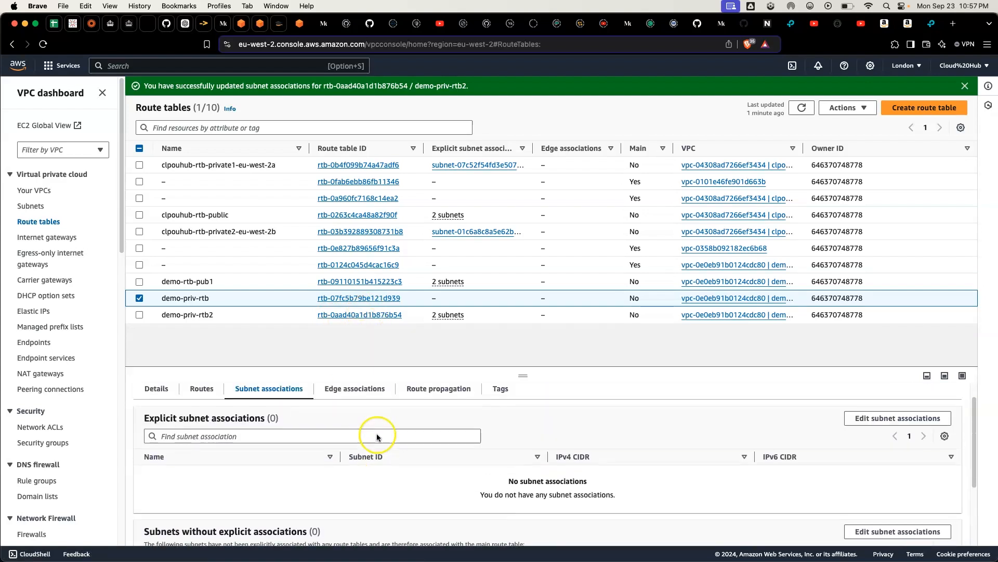
left_click(884, 434)
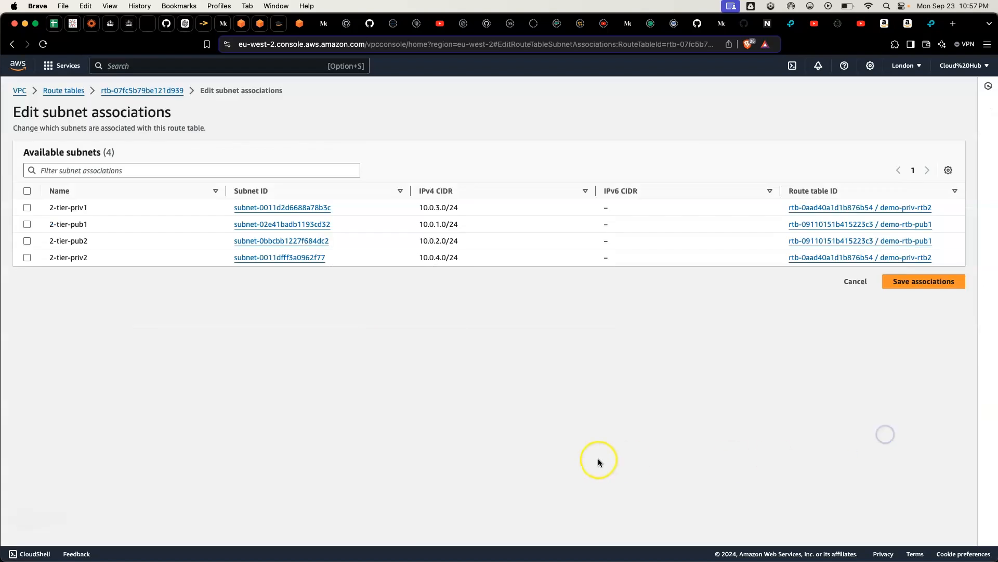
left_click(27, 208)
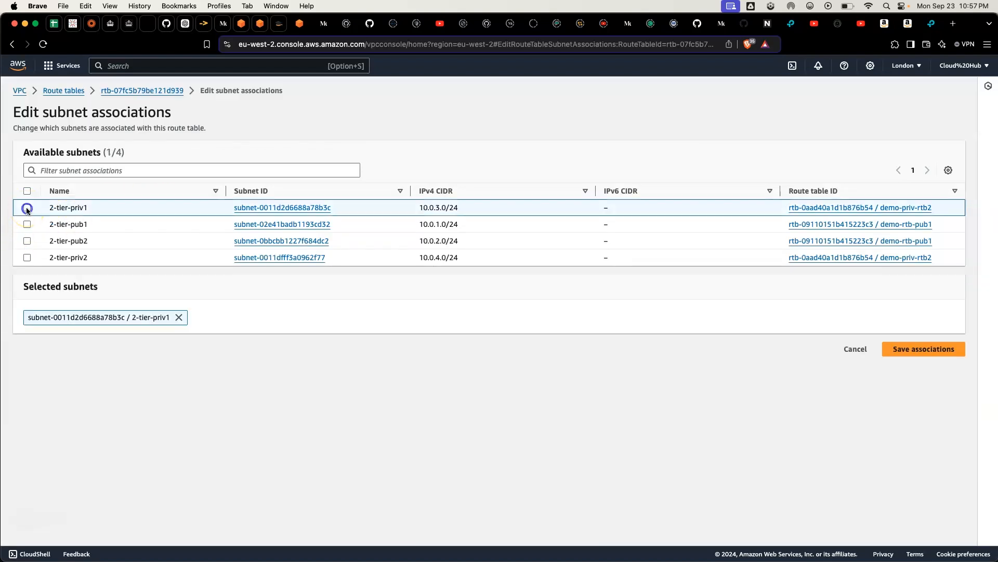
left_click(27, 257)
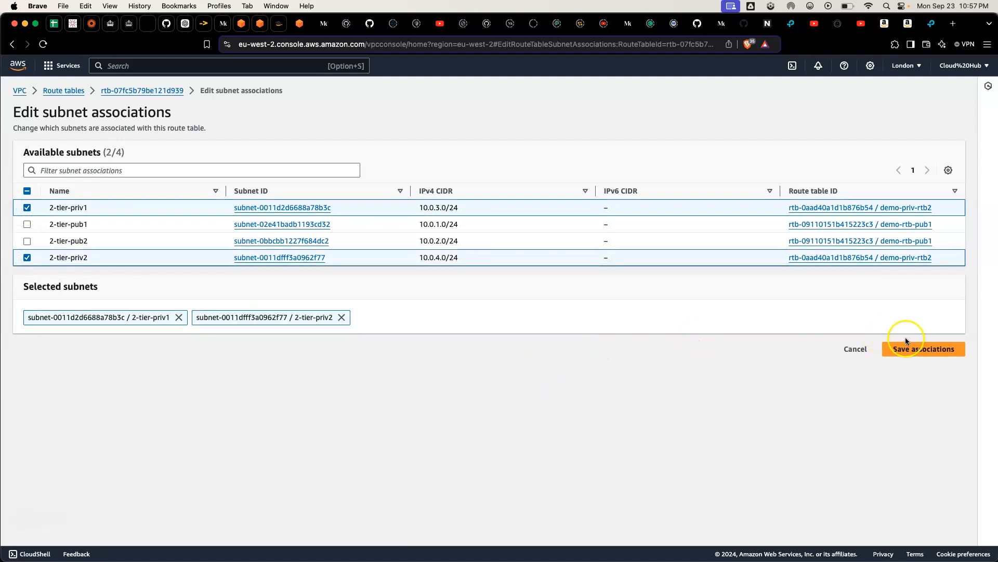
left_click(915, 352)
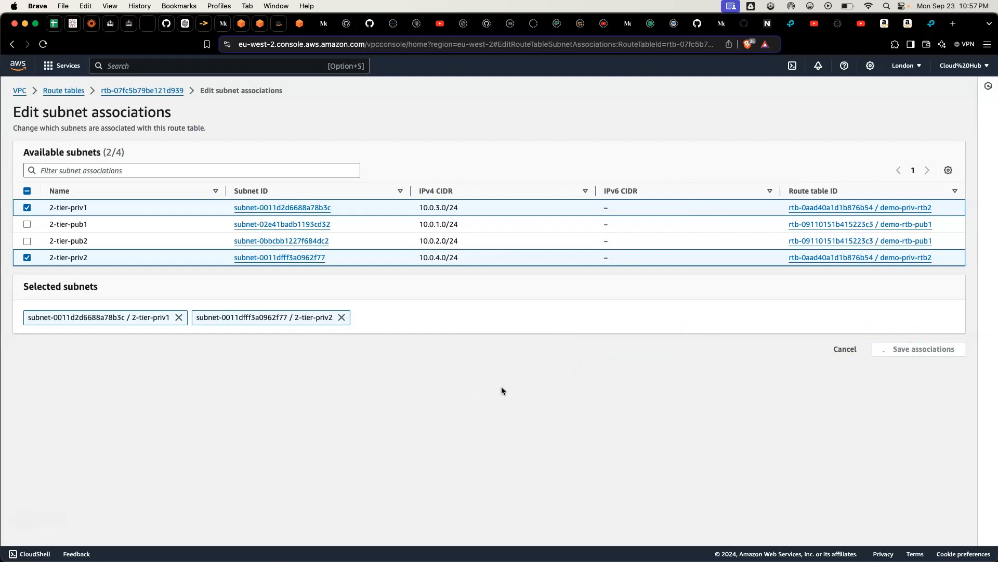
left_click(466, 391)
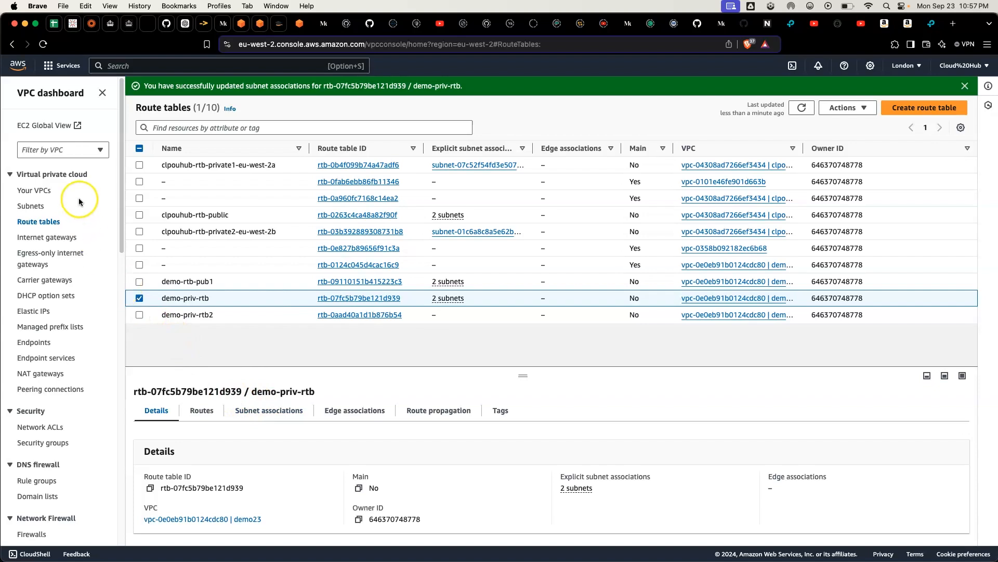
Step: Review the demo23 VPC's resource map, tracing the subnet links of its demo route tables and the demo-igw connection
left_click(32, 206)
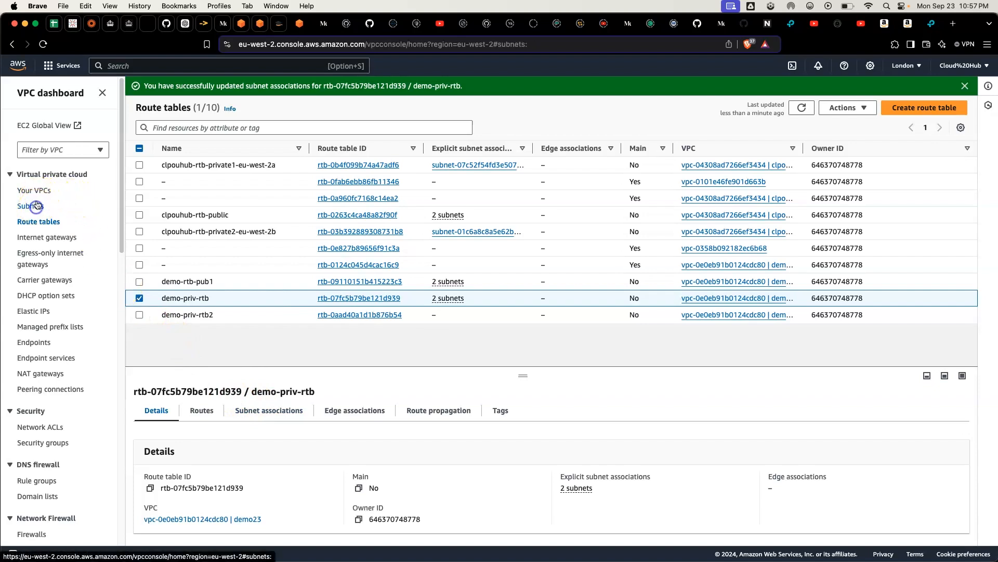
left_click(34, 190)
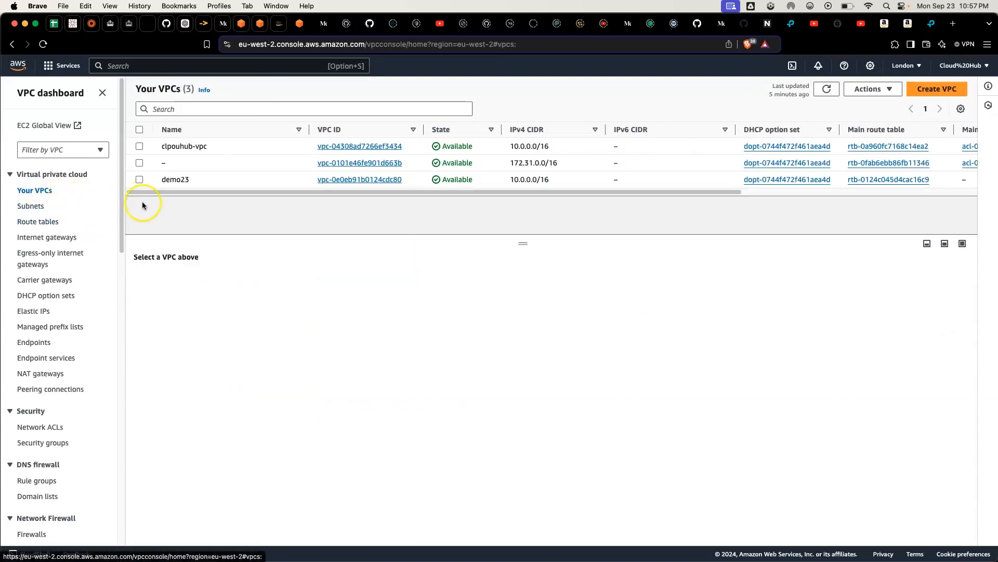
left_click(139, 179)
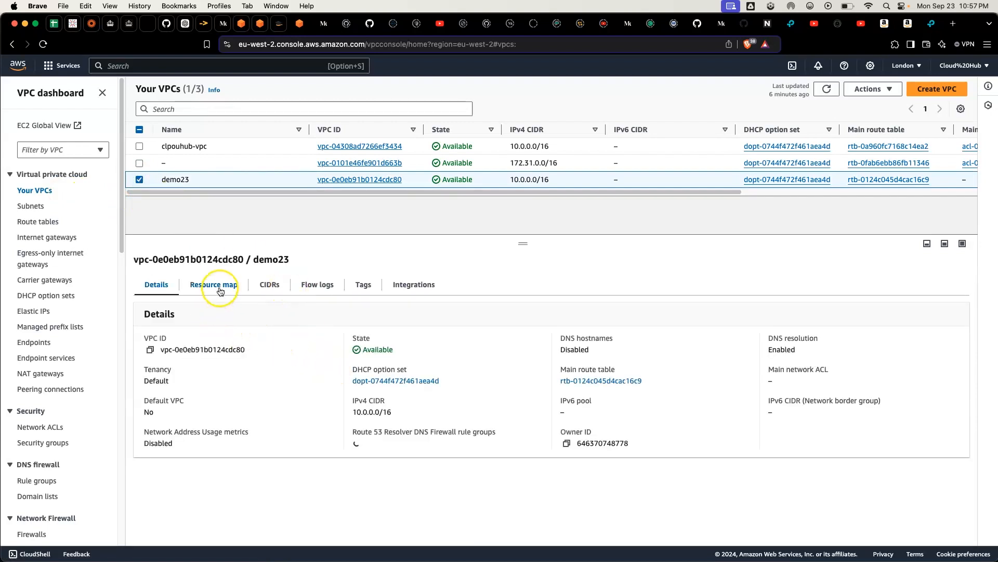
left_click(219, 285)
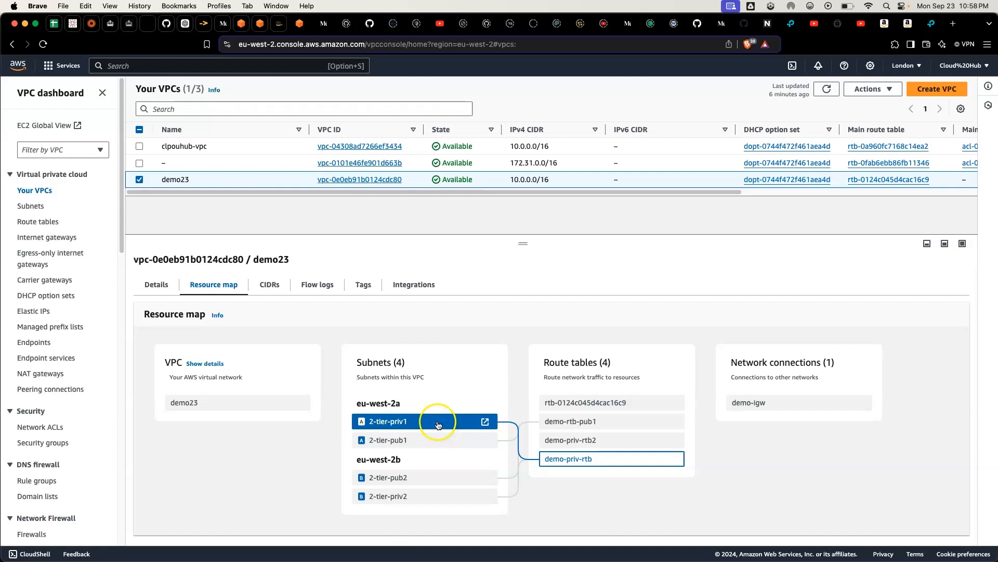
left_click(585, 441)
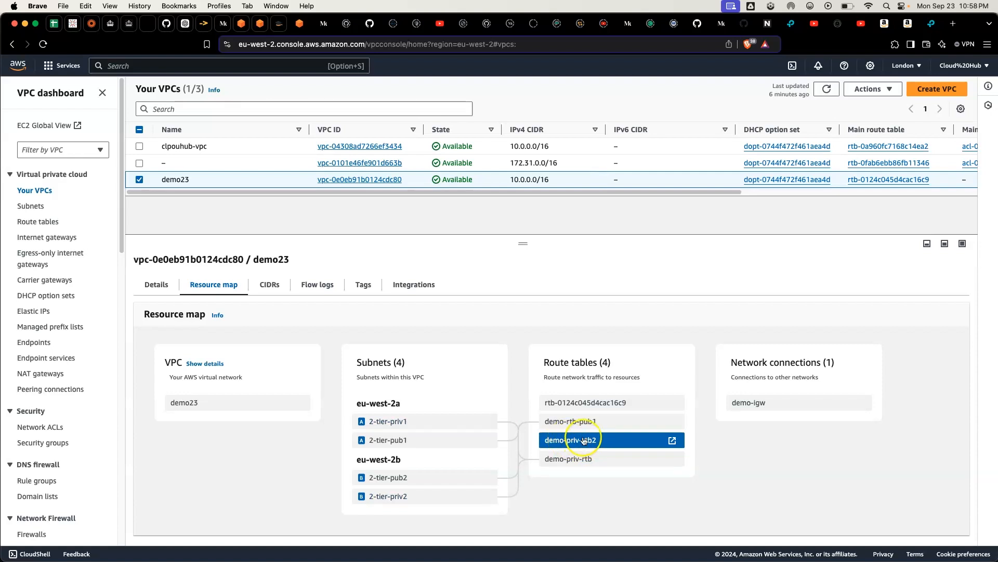
left_click(579, 422)
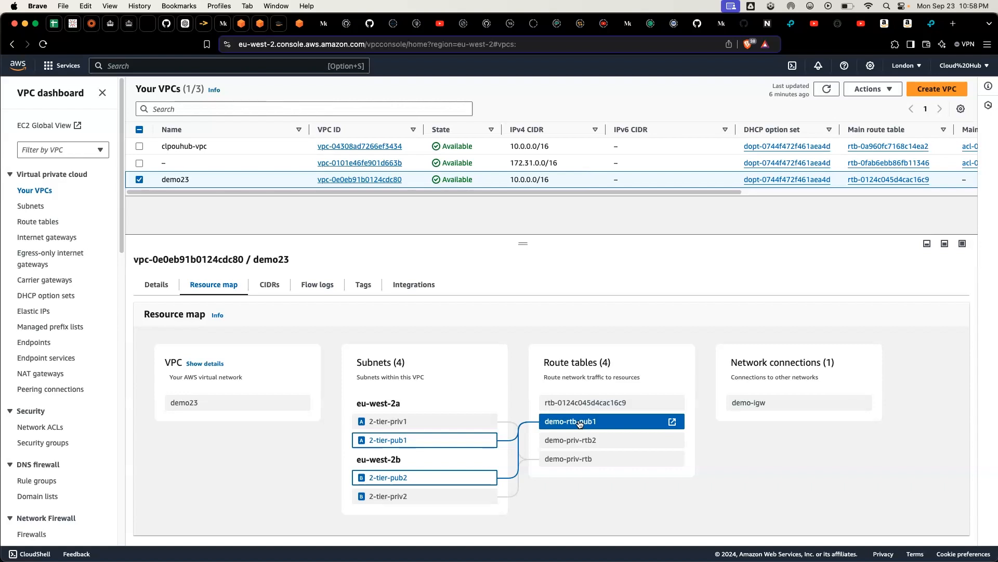
left_click(778, 403)
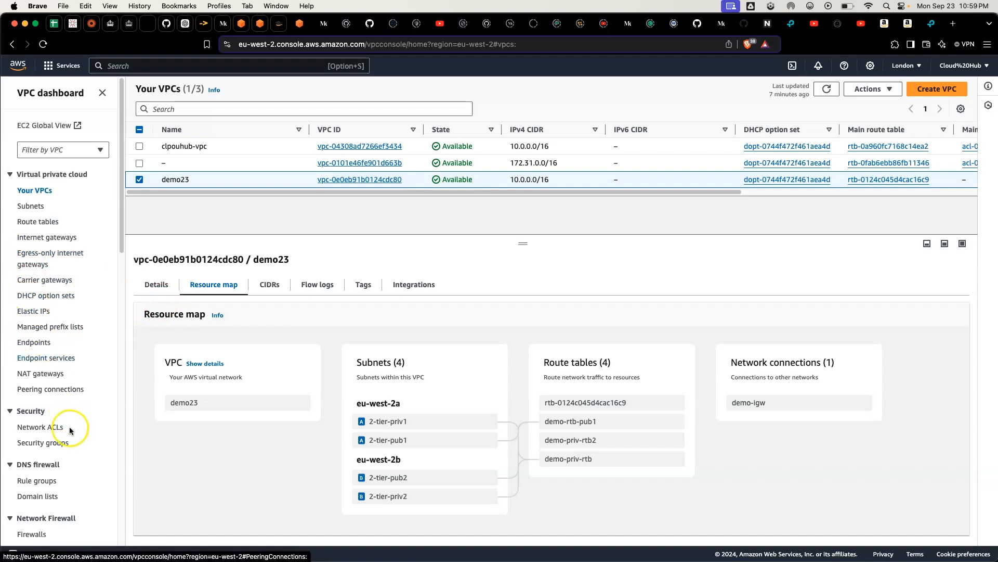
Step: Start a new NAT gateway named demo-gtw in the clpouhub-subnet-public1-eu-west-2a subnet
left_click(48, 375)
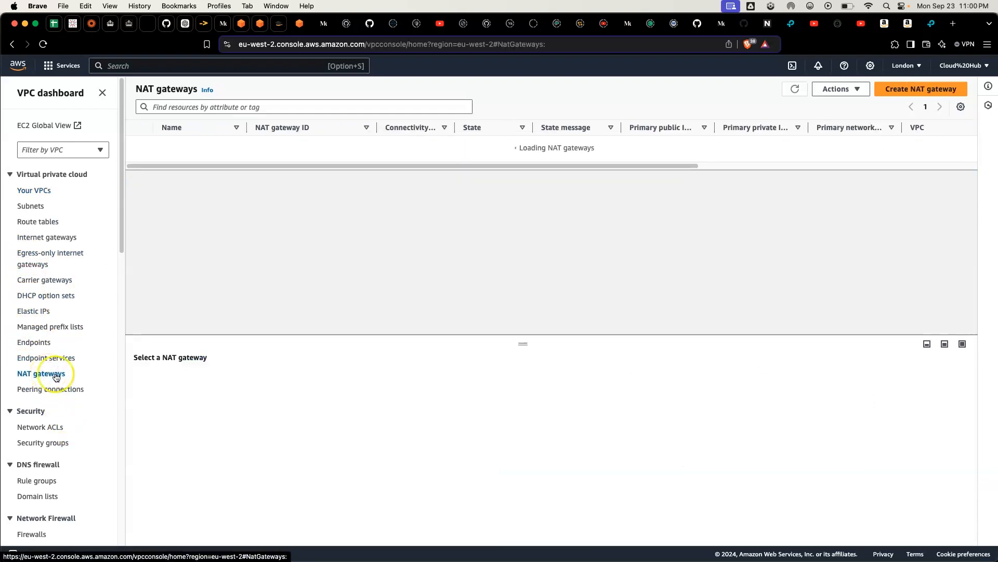
left_click(449, 269)
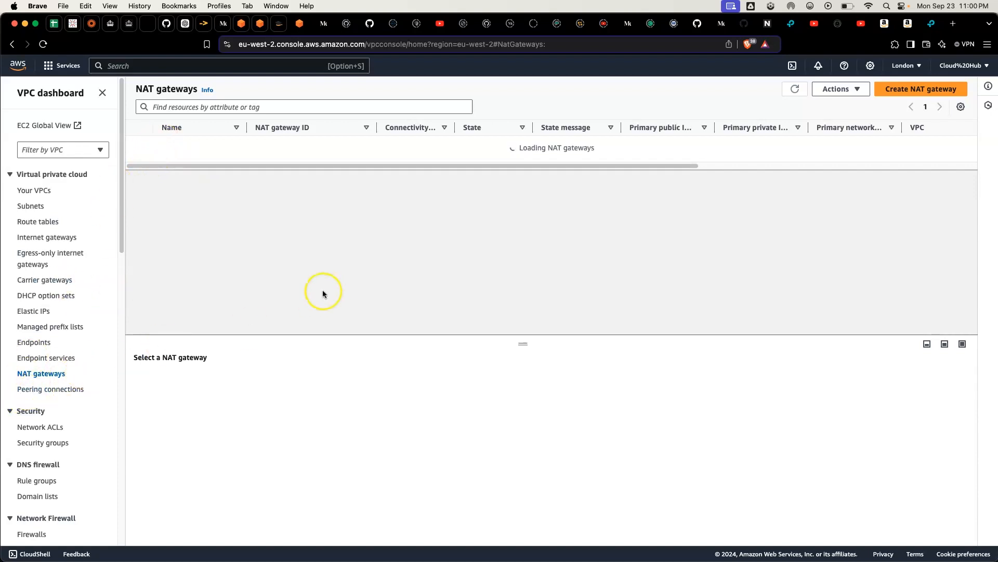
left_click(909, 92)
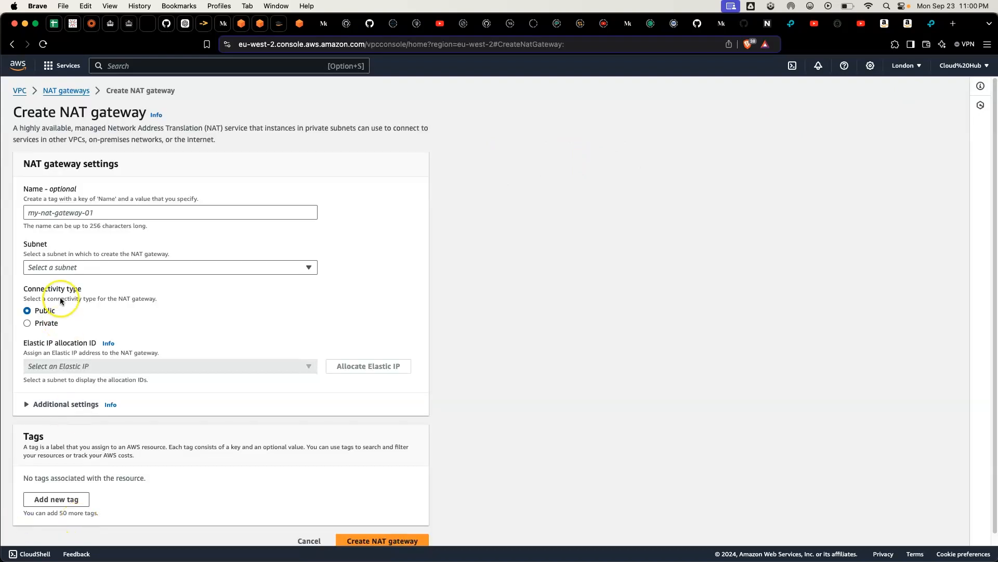
left_click(60, 213)
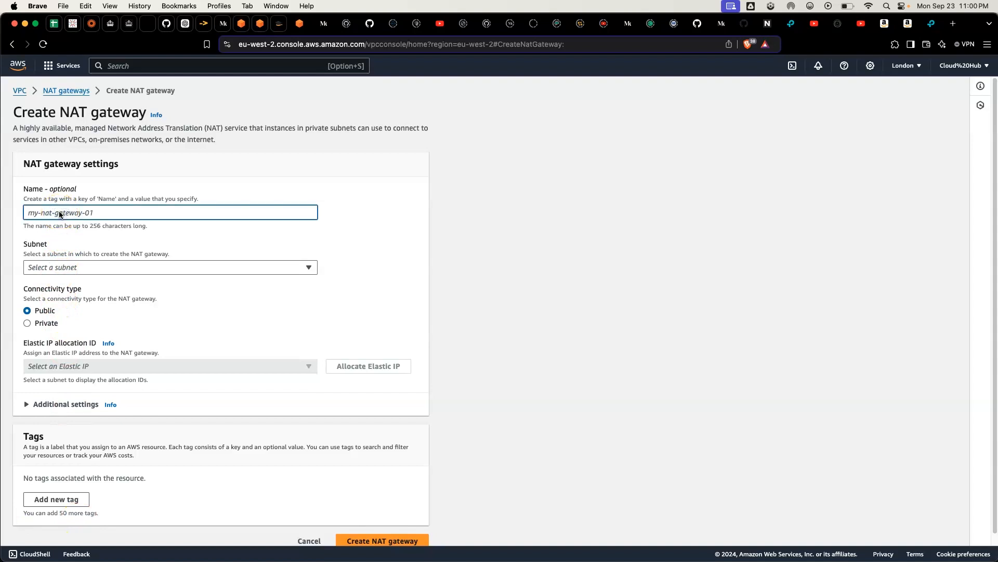
type("demo")
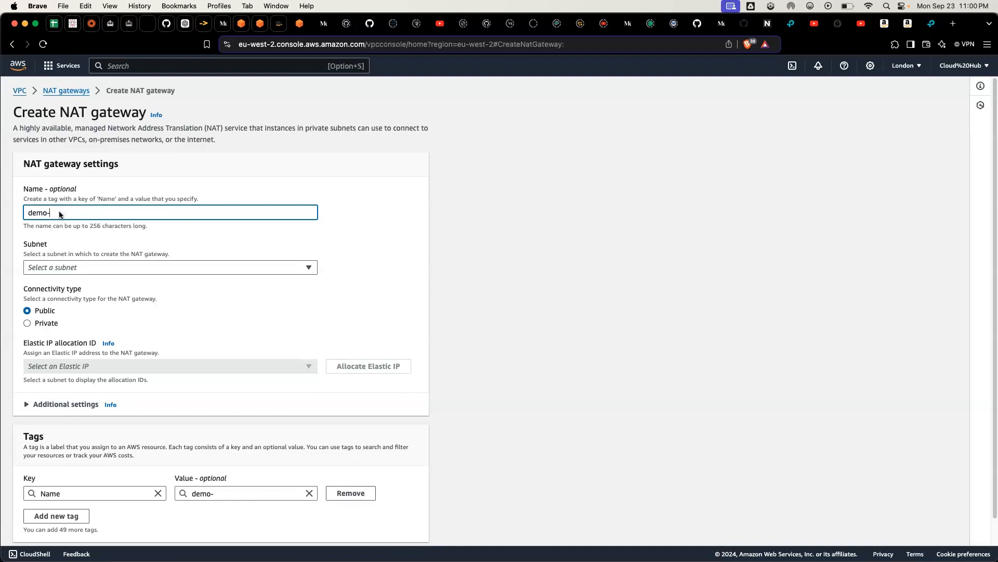
type("-ntw")
key("BackSpace")
key("BackSpace")
type("gtw")
left_click(59, 270)
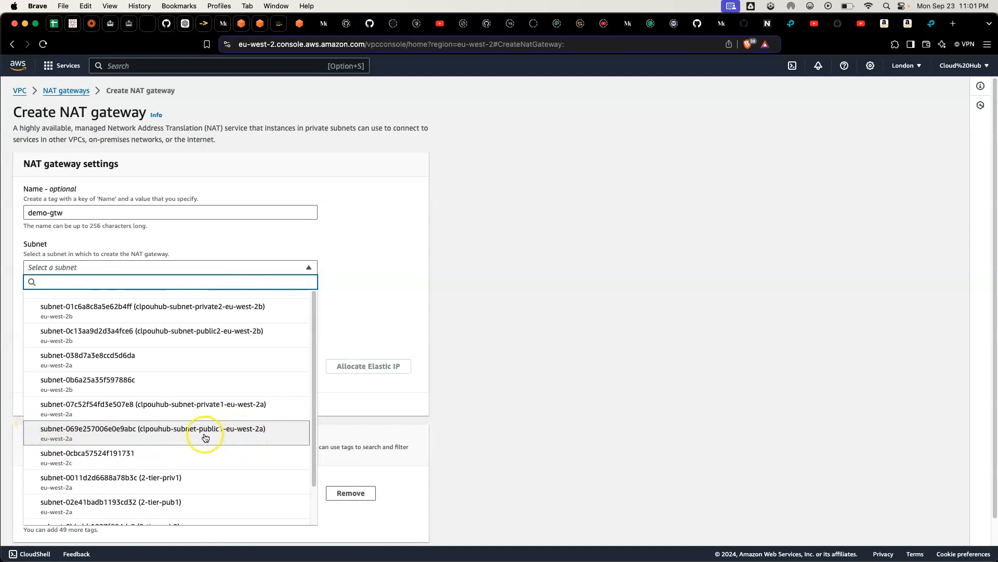
left_click(268, 438)
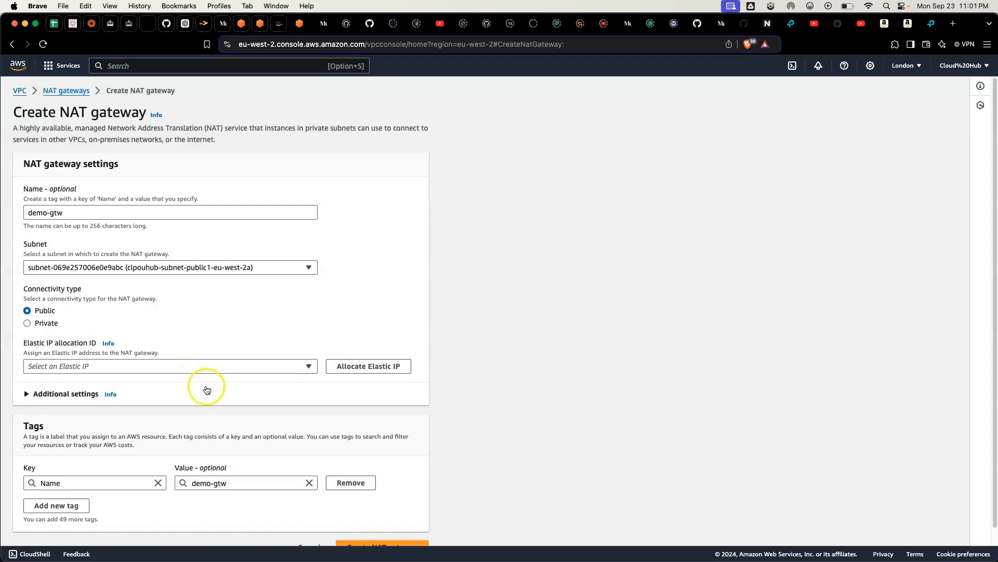
Step: Allocate a new Elastic IP for the demo-gtw NAT gateway and create the gateway
left_click(208, 366)
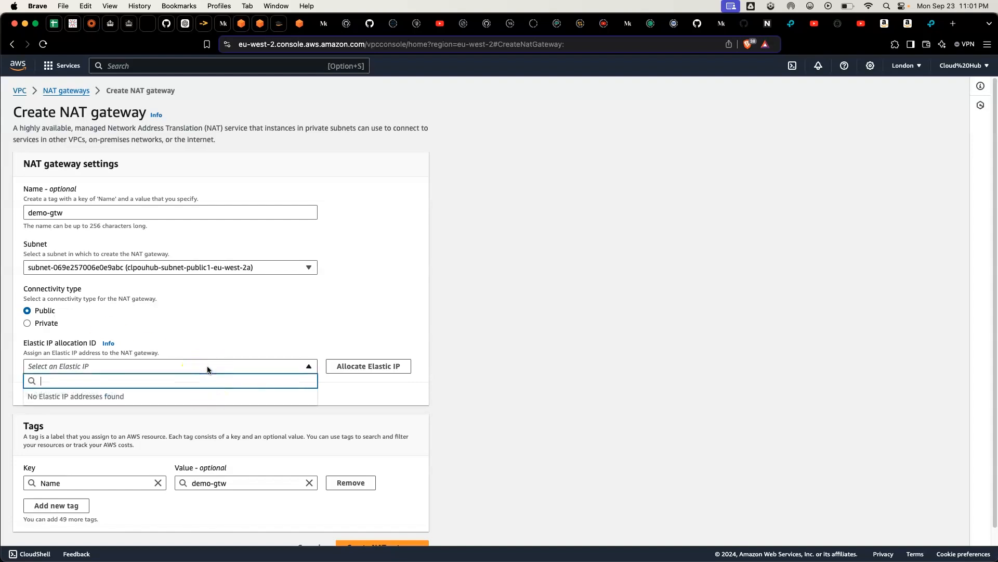
left_click(352, 366)
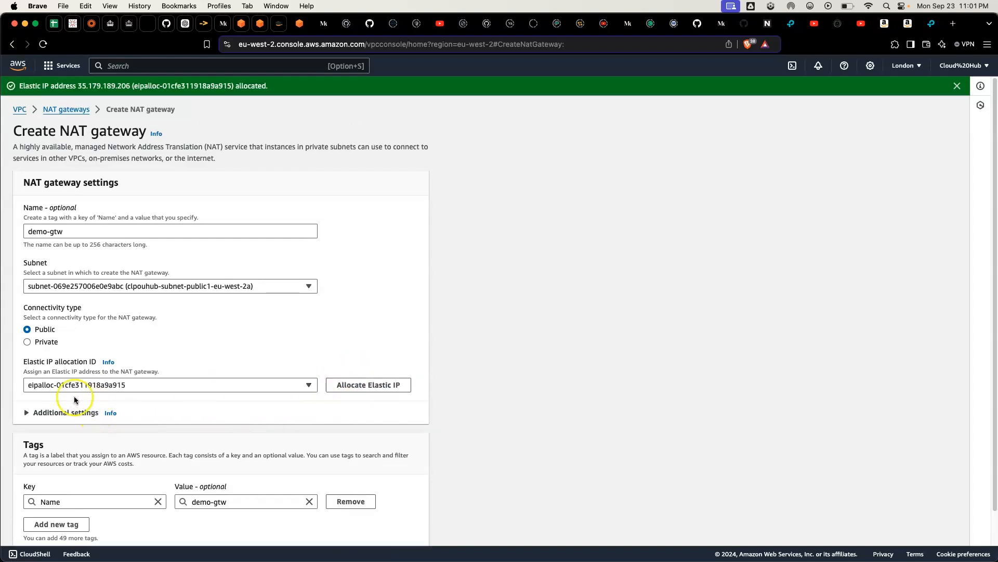
scroll(145, 389, "down", 2)
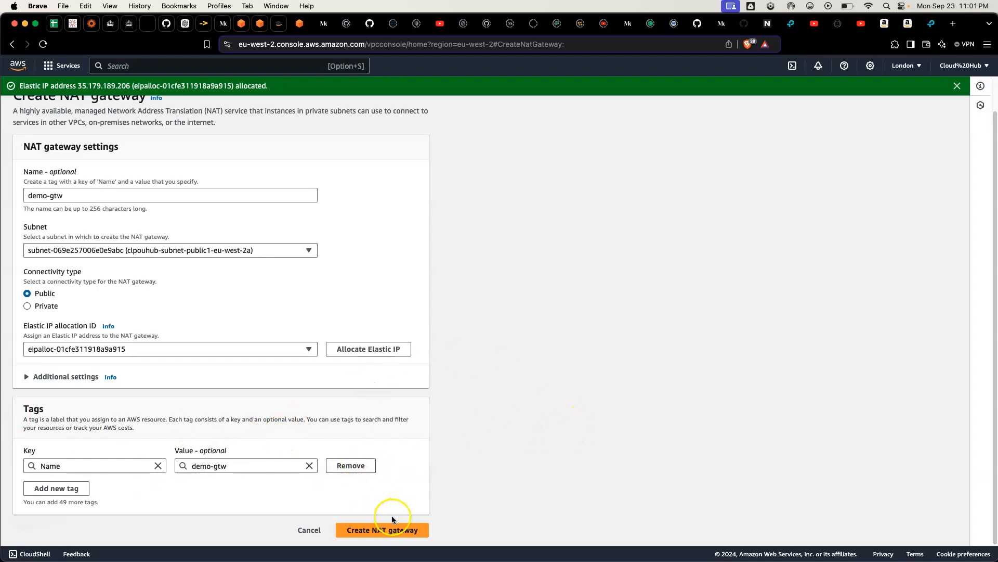
left_click(373, 532)
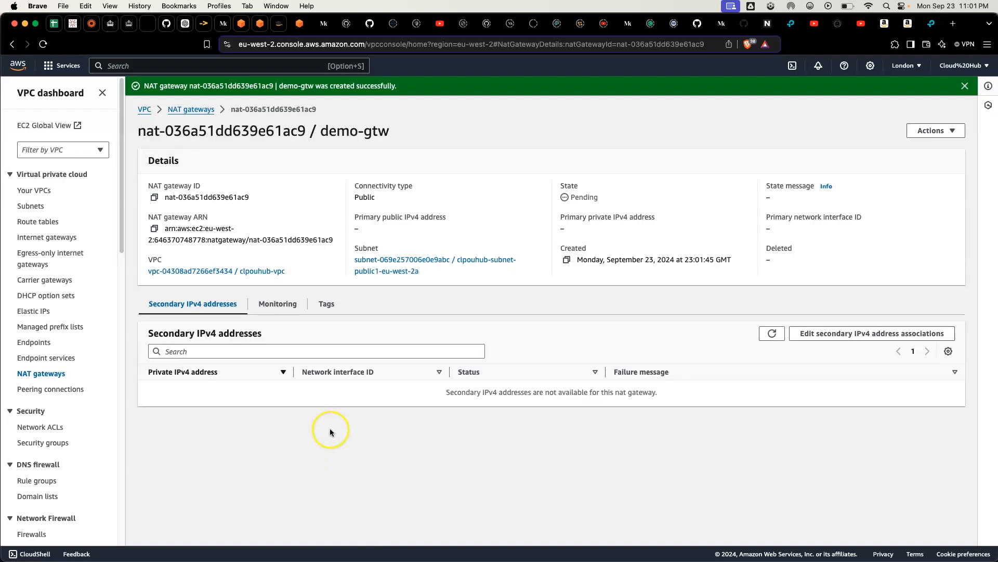
Step: Switch to the architecture diagram in Preview to check the NAT gateway placement, and return to the AWS console in Brave
mouse_move(556, 554)
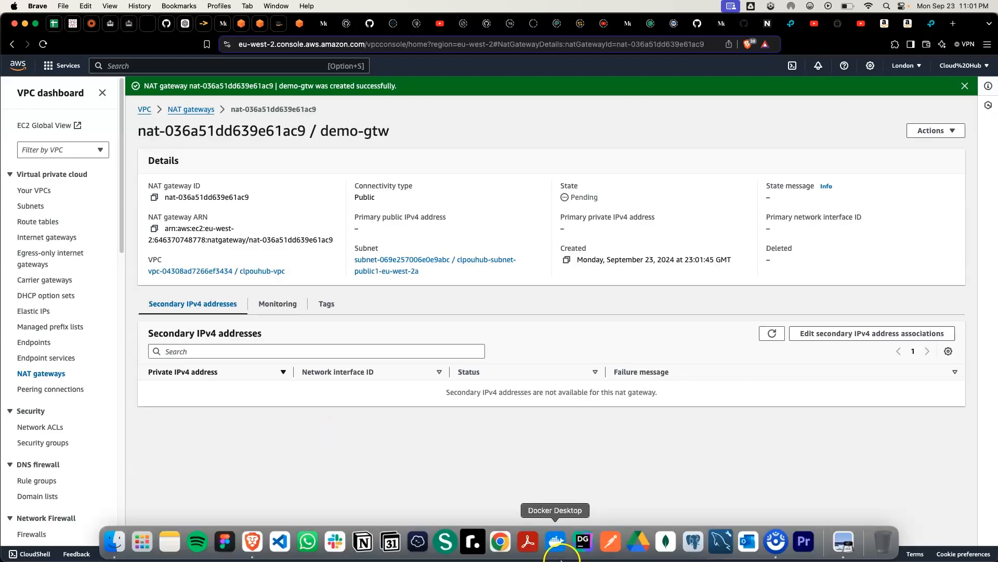
left_click(844, 541)
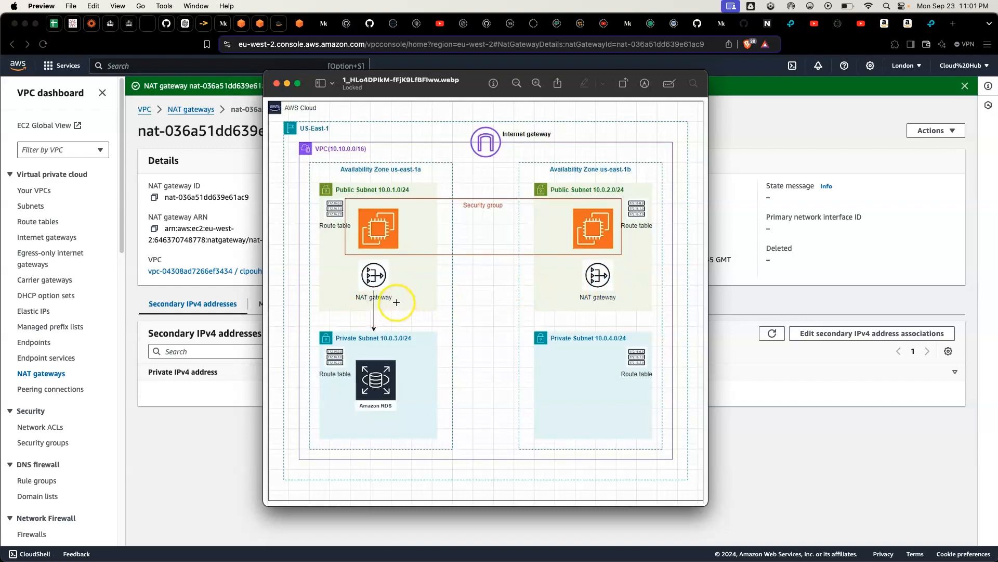
left_click(783, 407)
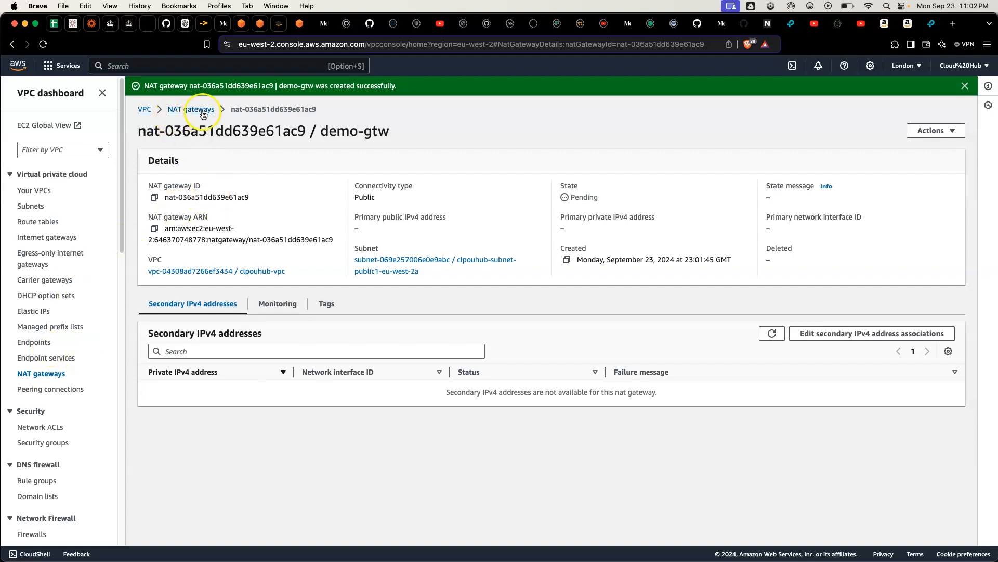
Step: Start creating another NAT gateway from the NAT gateways list and name it demo-gtw2
left_click(185, 110)
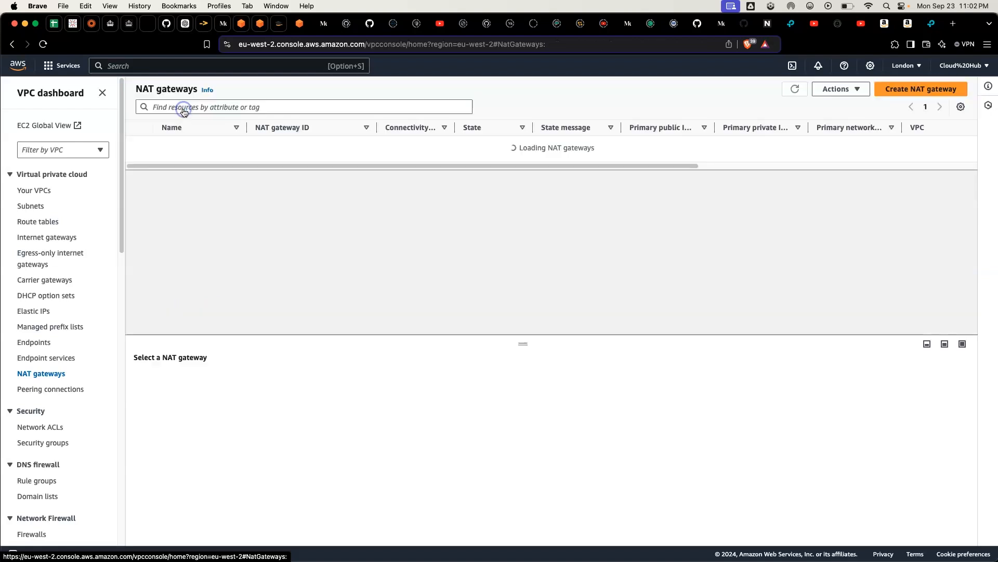
left_click(902, 90)
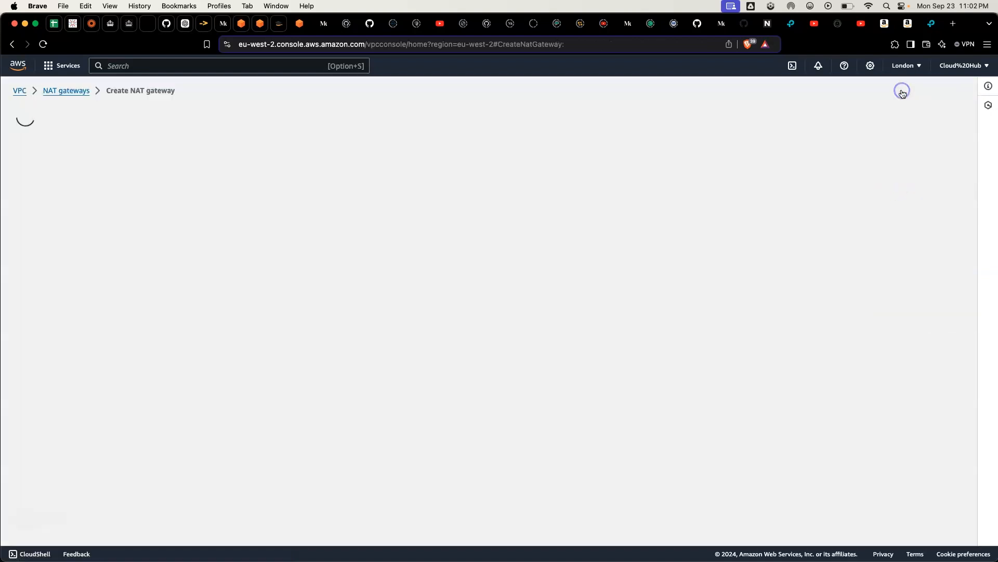
left_click(162, 217)
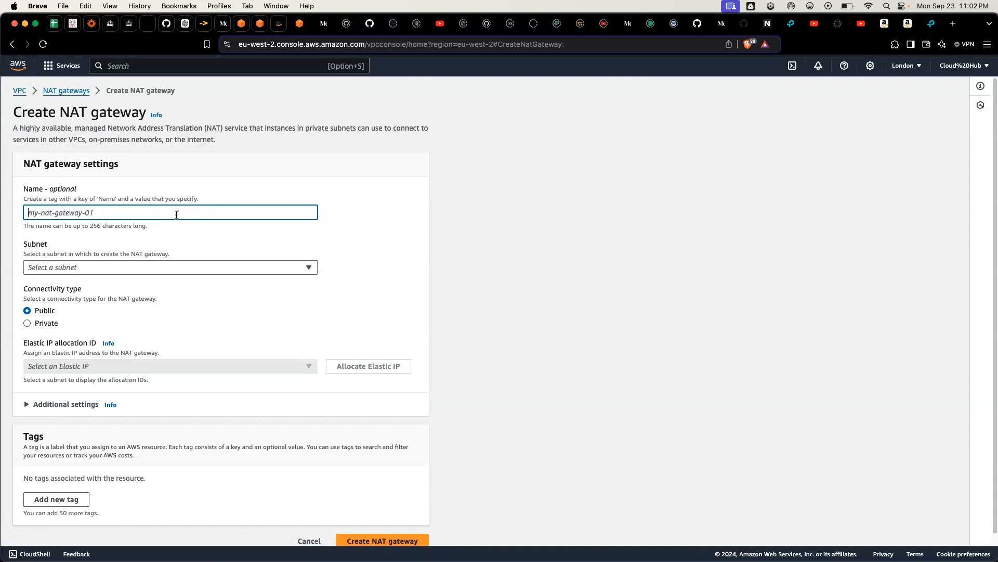
type("demo")
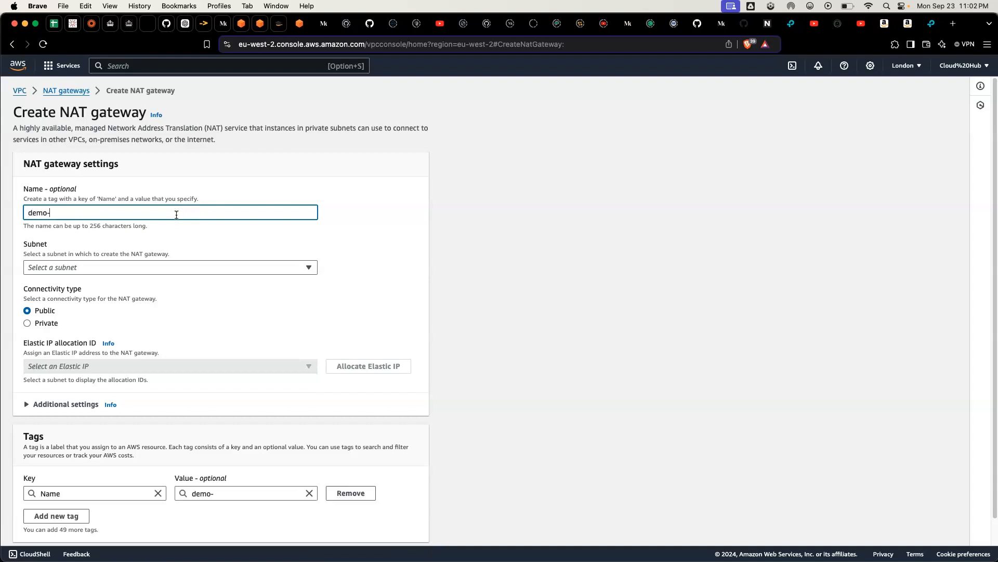
type("-gtw2")
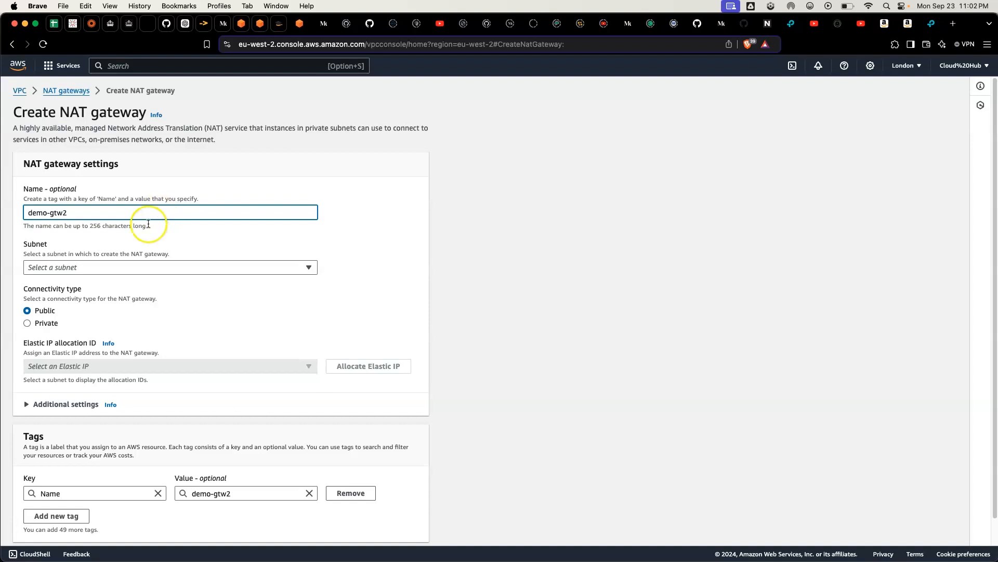
Step: Place the demo-gtw2 NAT gateway in the 2-tier-pub2 subnet
left_click(122, 267)
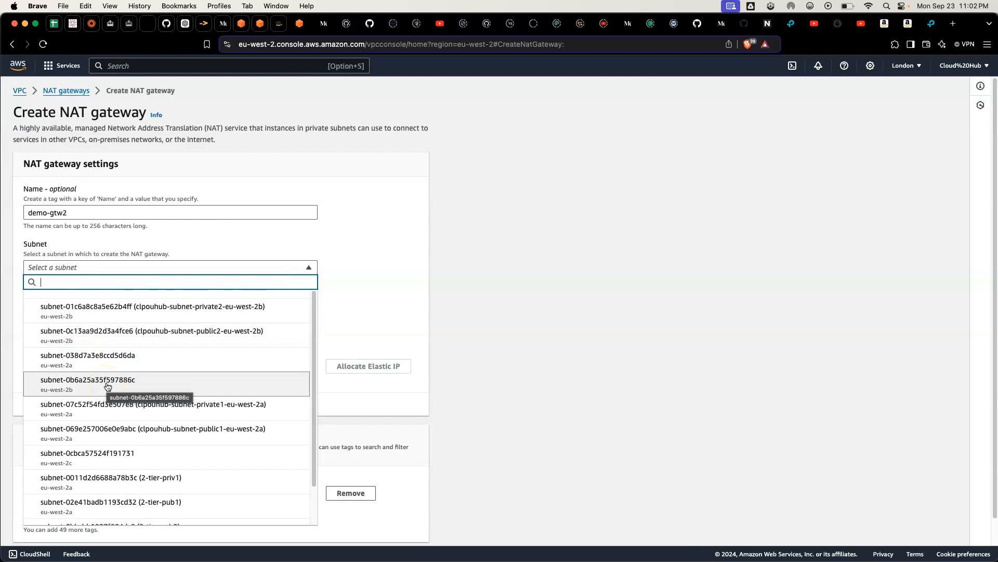
left_click(145, 439)
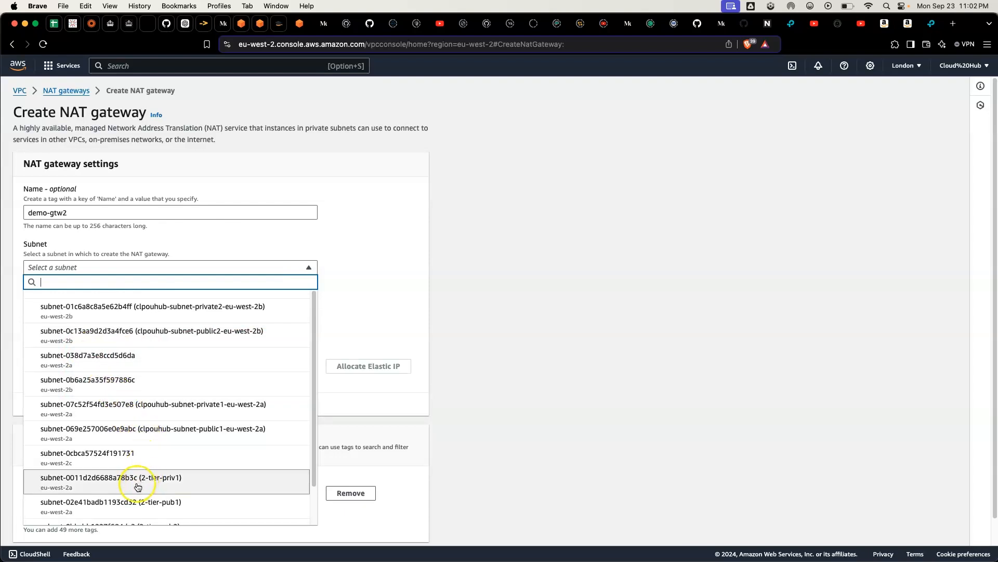
scroll(131, 468, "down", 1)
scroll(130, 468, "down", 1)
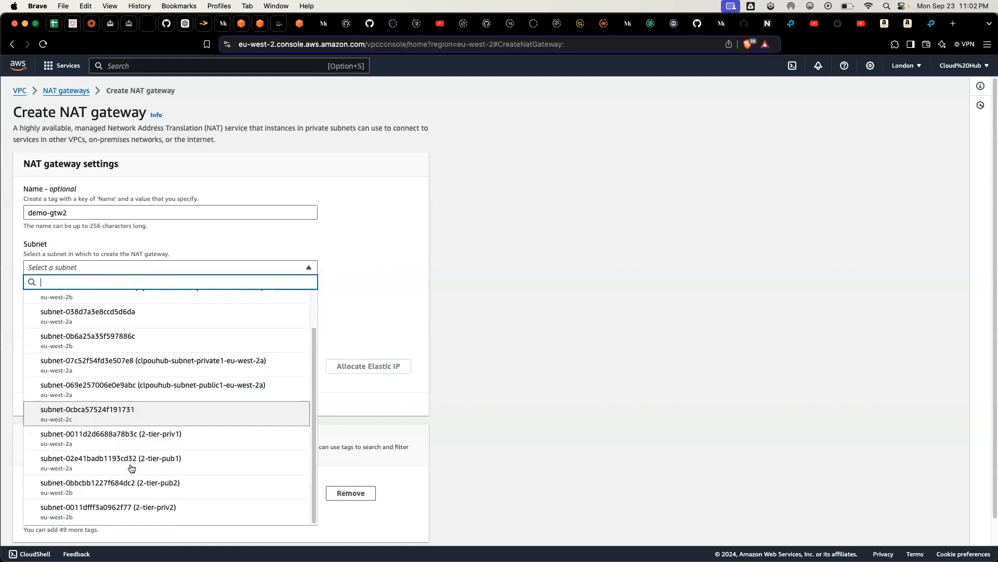
scroll(131, 468, "down", 1)
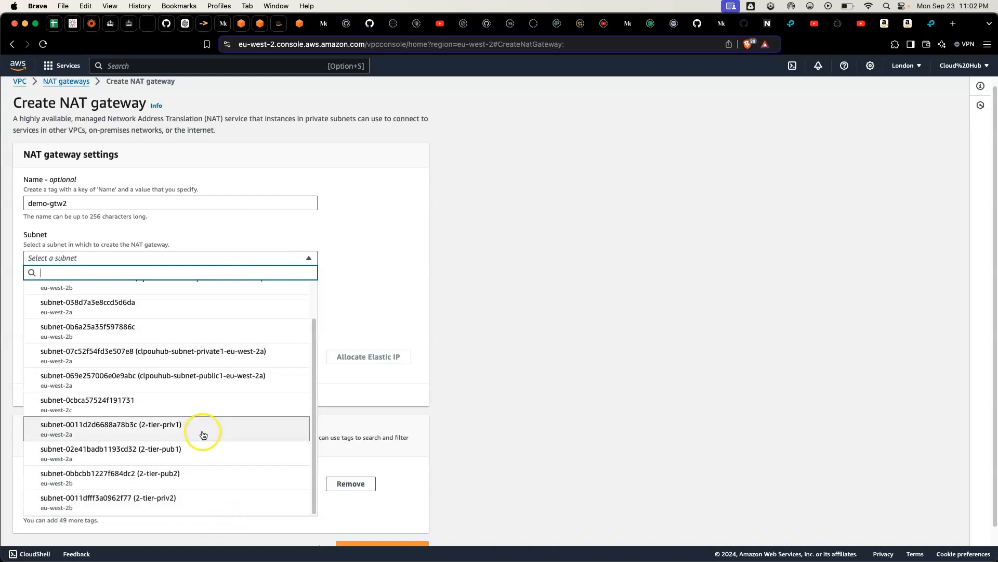
scroll(203, 434, "down", 1)
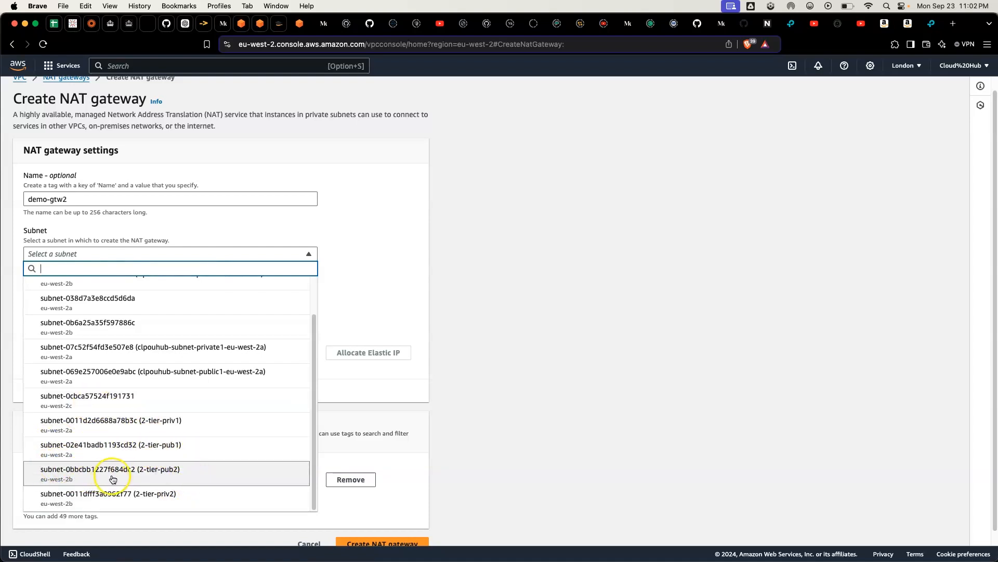
left_click(133, 470)
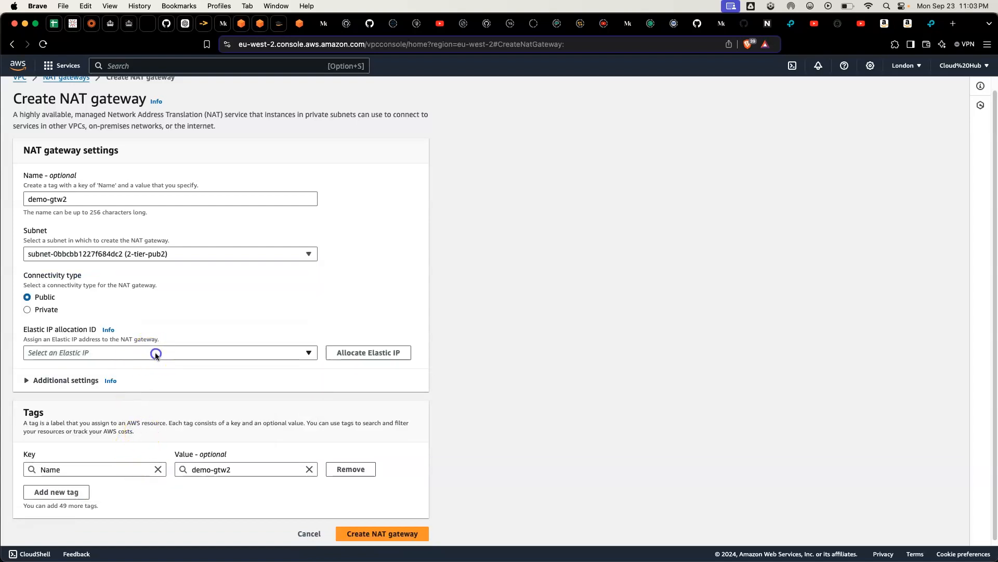
Step: Assign the Elastic IP eipalloc-01cfe311918a9a915 to demo-gtw2 and create the NAT gateway
left_click(155, 354)
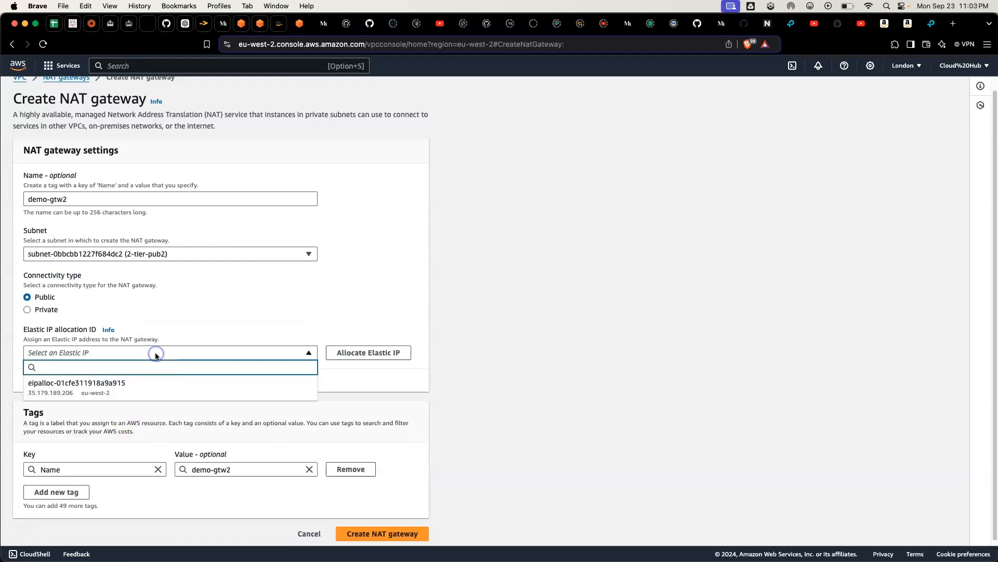
left_click(190, 395)
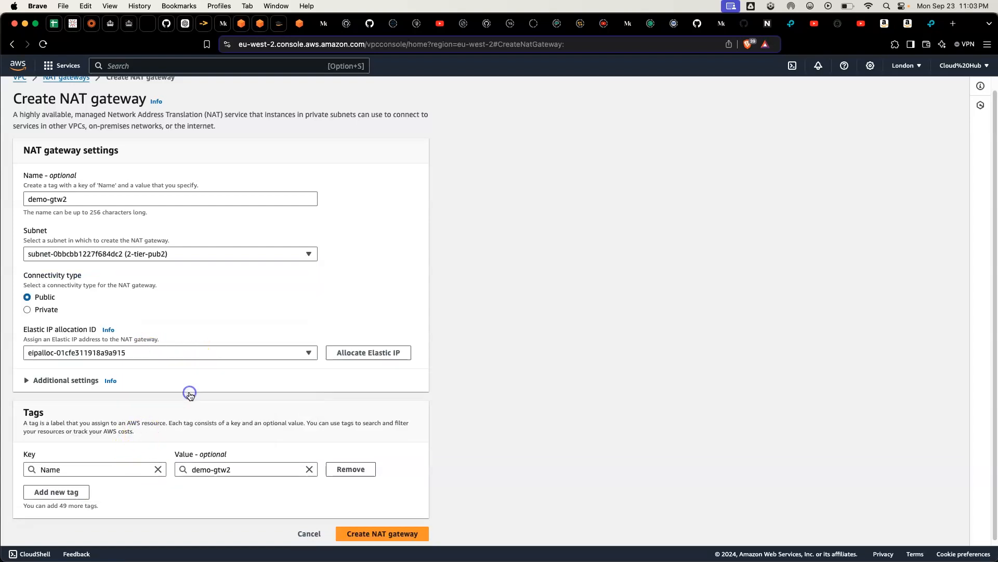
left_click(297, 344)
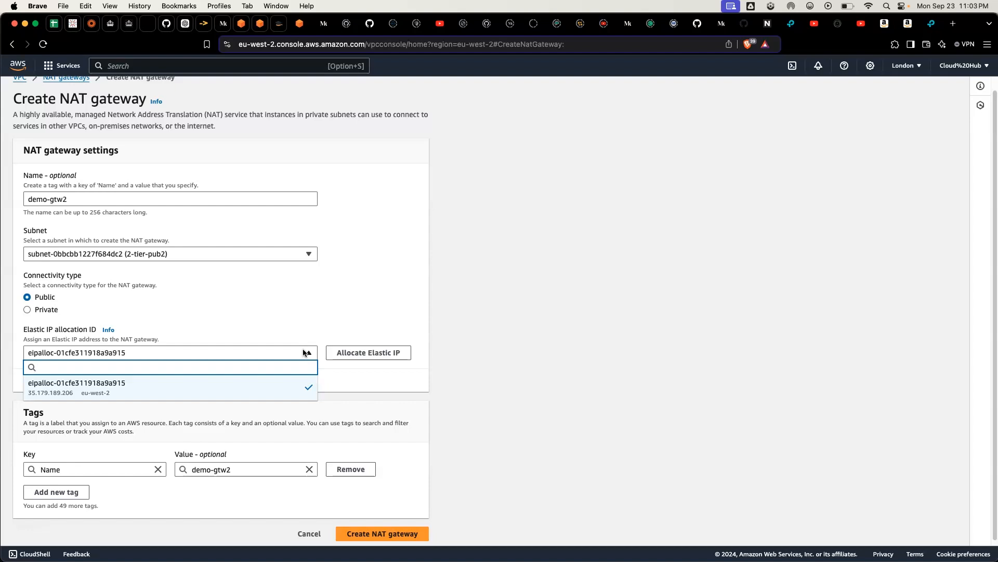
left_click(172, 396)
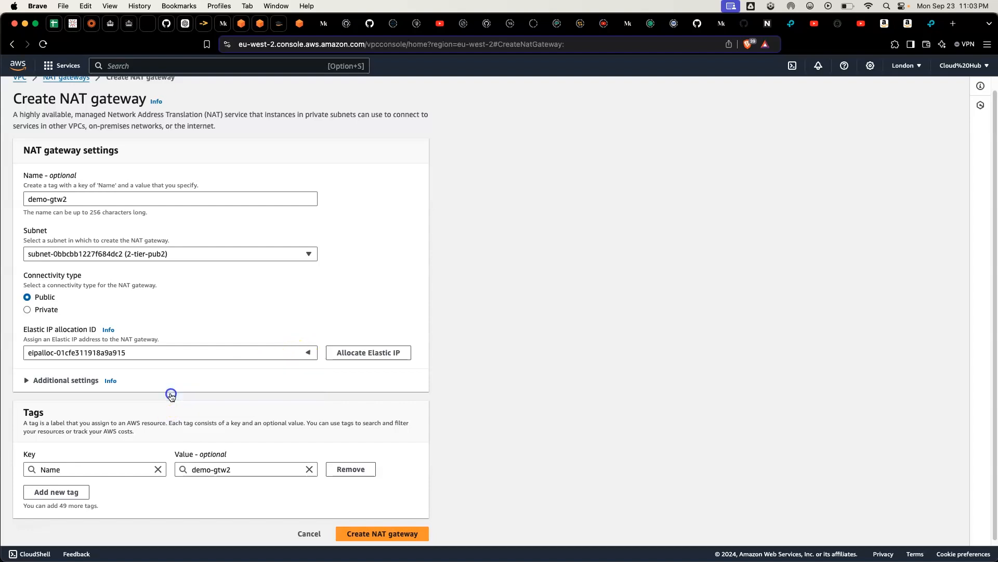
scroll(244, 394, "down", 1)
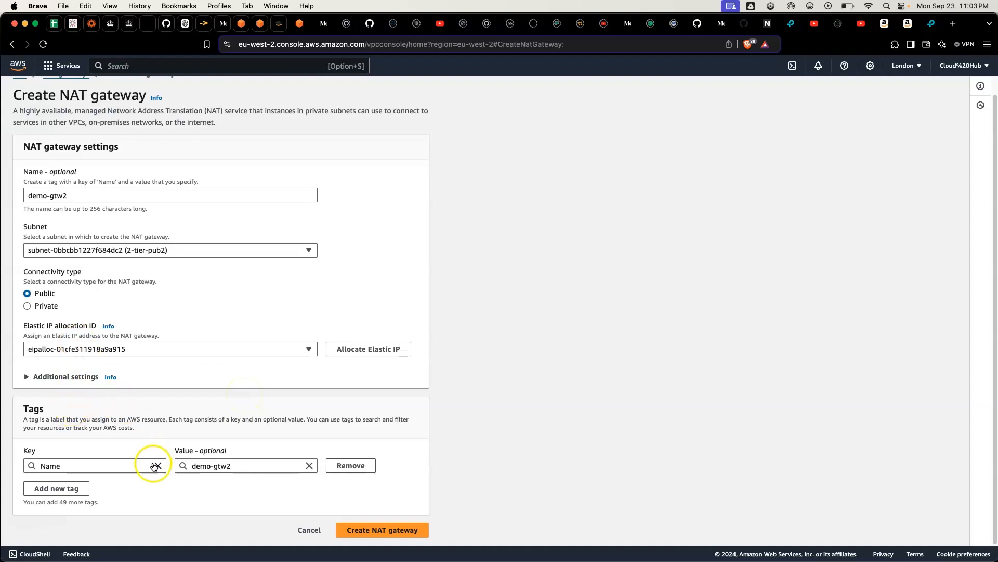
left_click(381, 531)
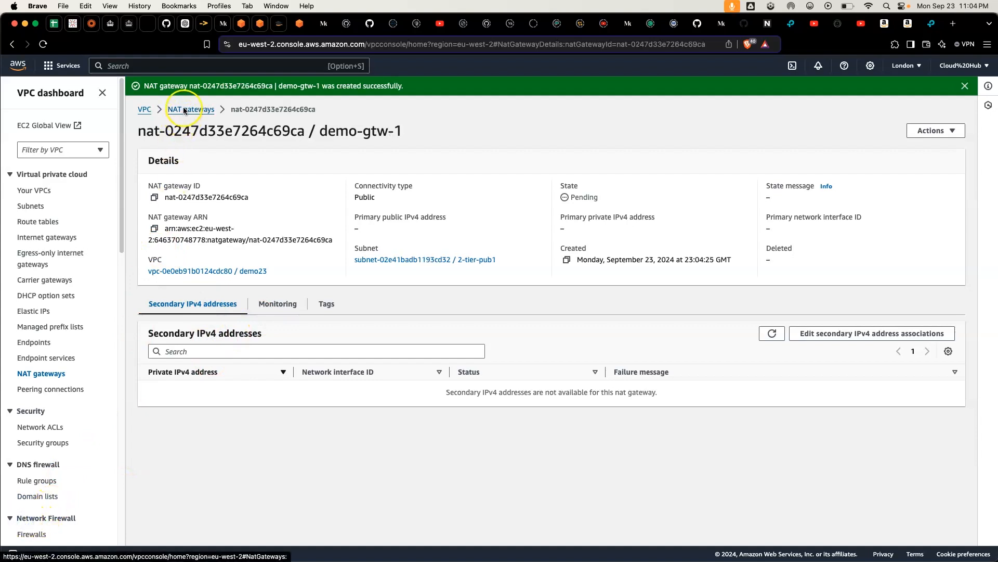
Step: Check the NAT gateways list, and examine the subnet associations of the demo-priv-rtb route table
left_click(183, 109)
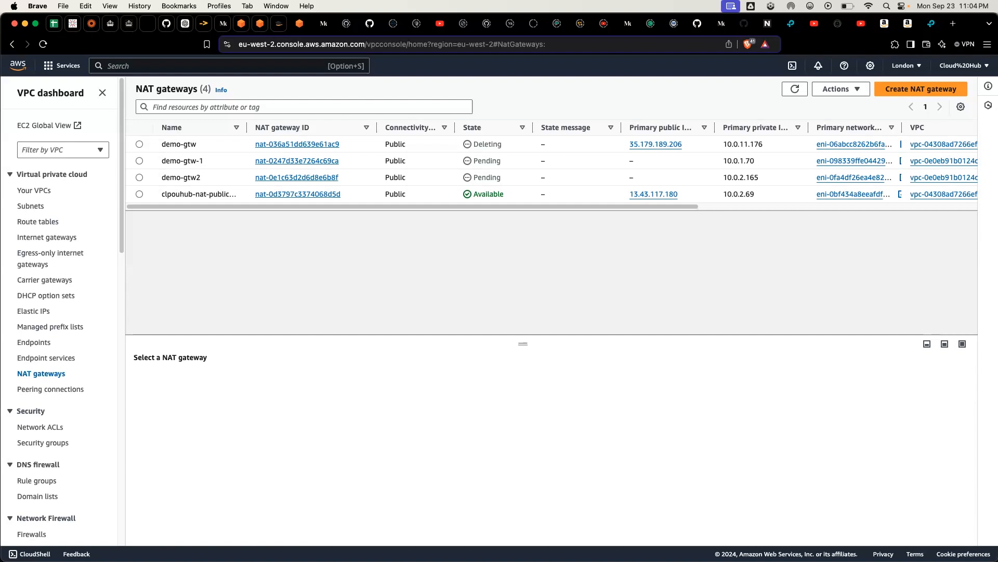
left_click(31, 207)
left_click(35, 221)
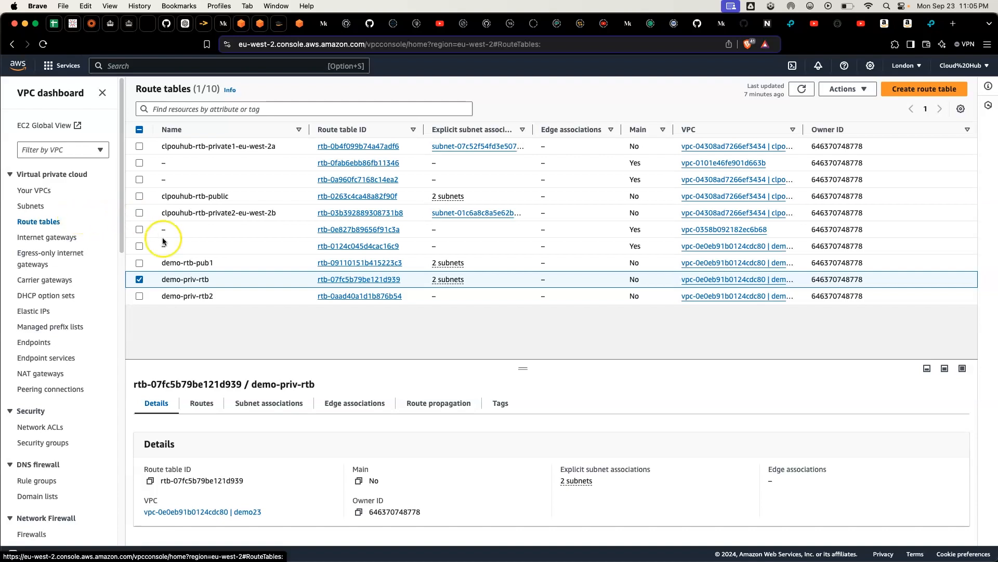
left_click(147, 286)
left_click(139, 281)
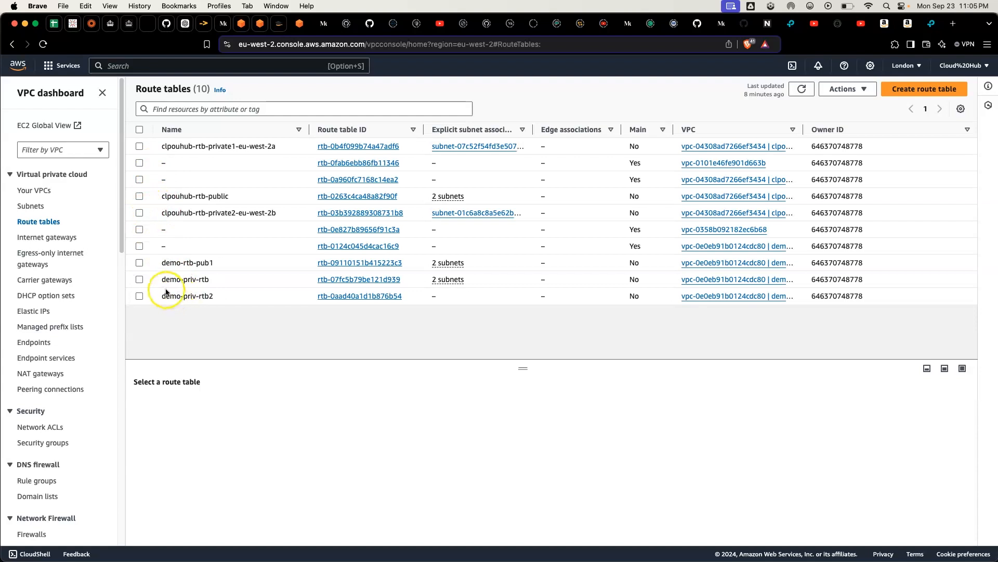
left_click(141, 281)
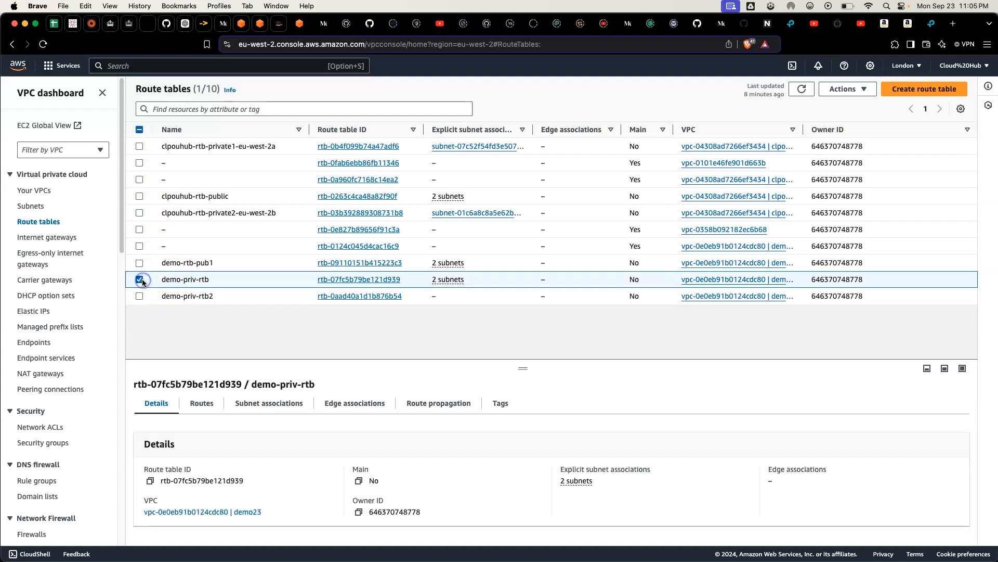
left_click(262, 403)
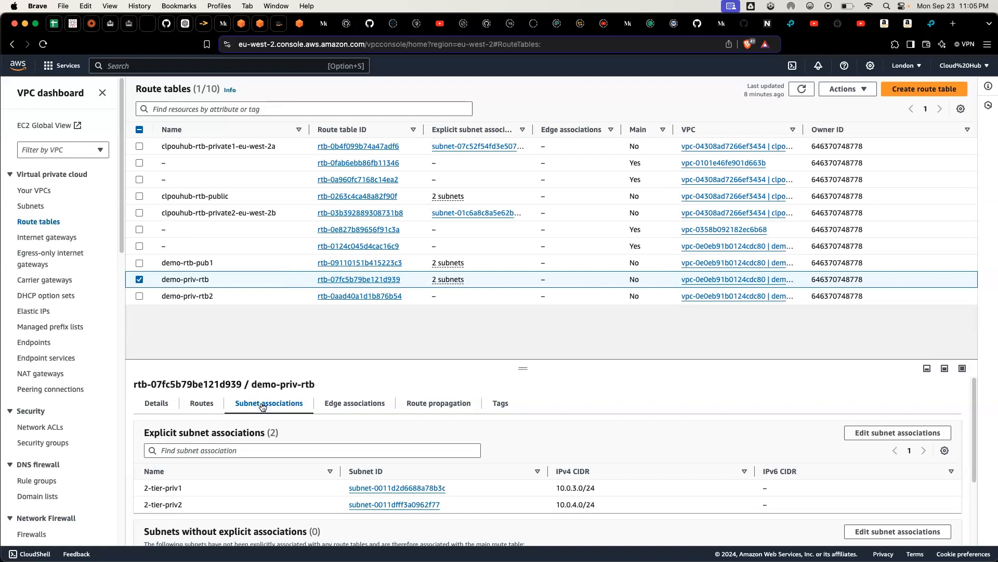
scroll(262, 407, "down", 2)
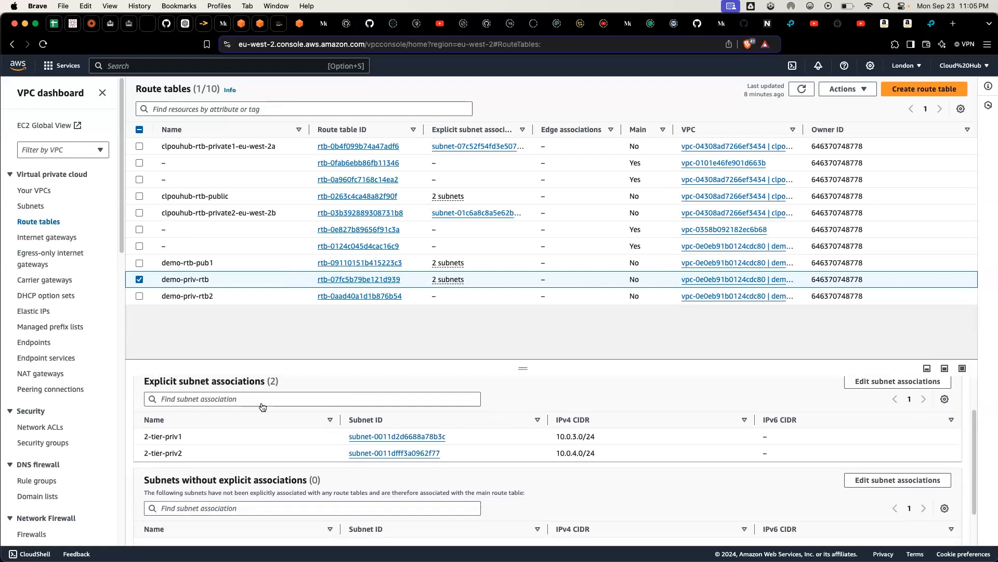
scroll(263, 407, "down", 2)
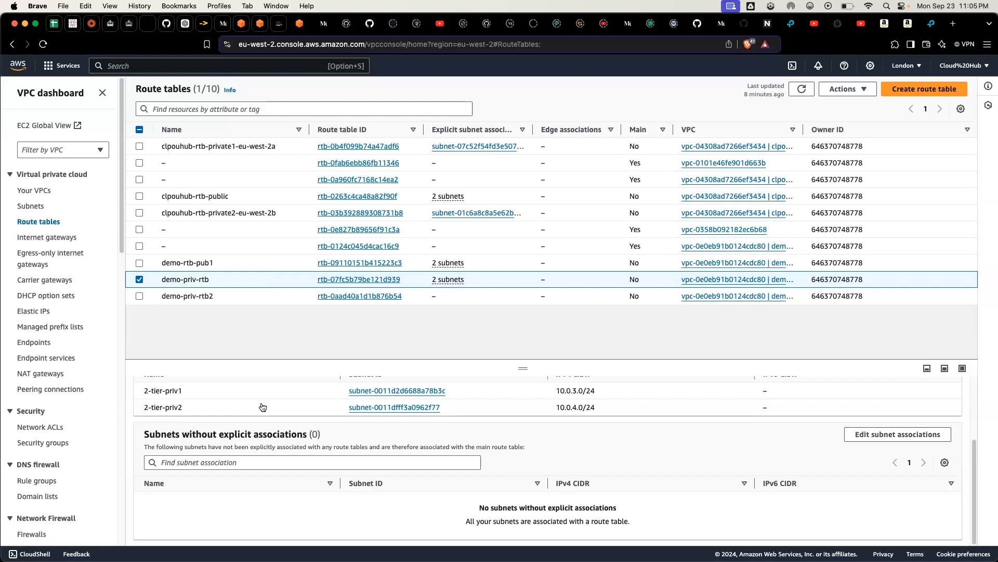
scroll(262, 406, "up", 4)
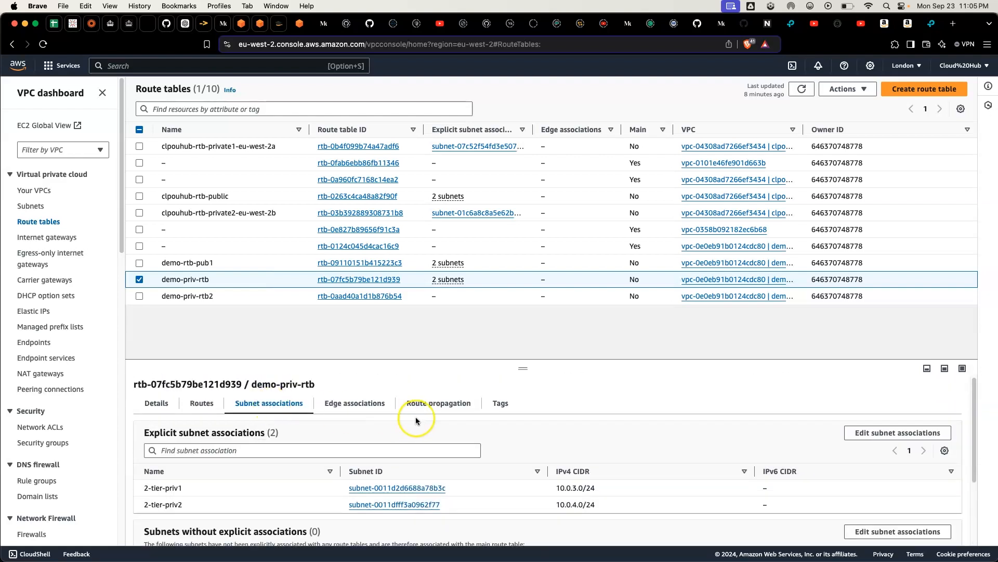
Step: Edit the routes of demo-priv-rtb and add a route with destination 0.0.0.0/0
left_click(205, 406)
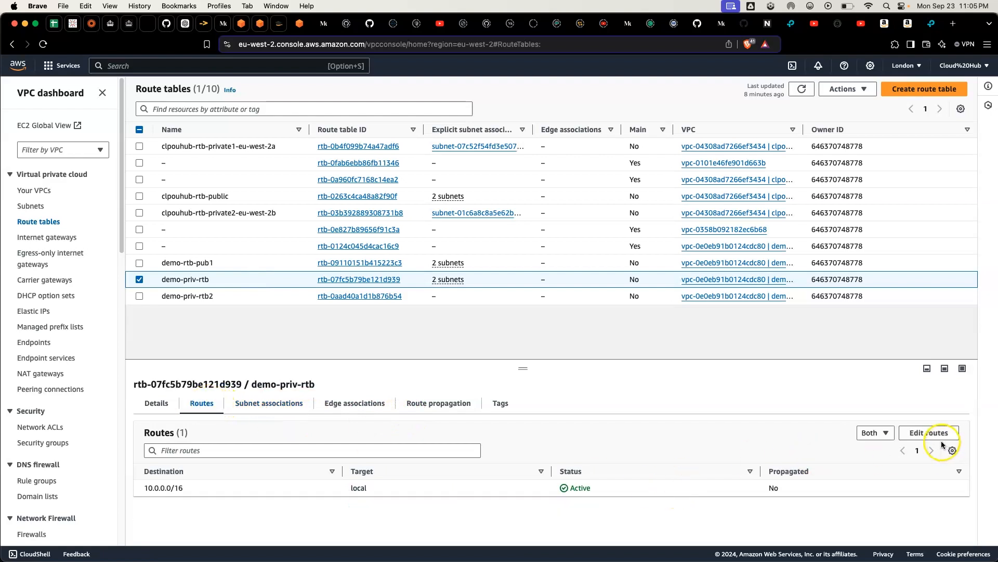
left_click(929, 433)
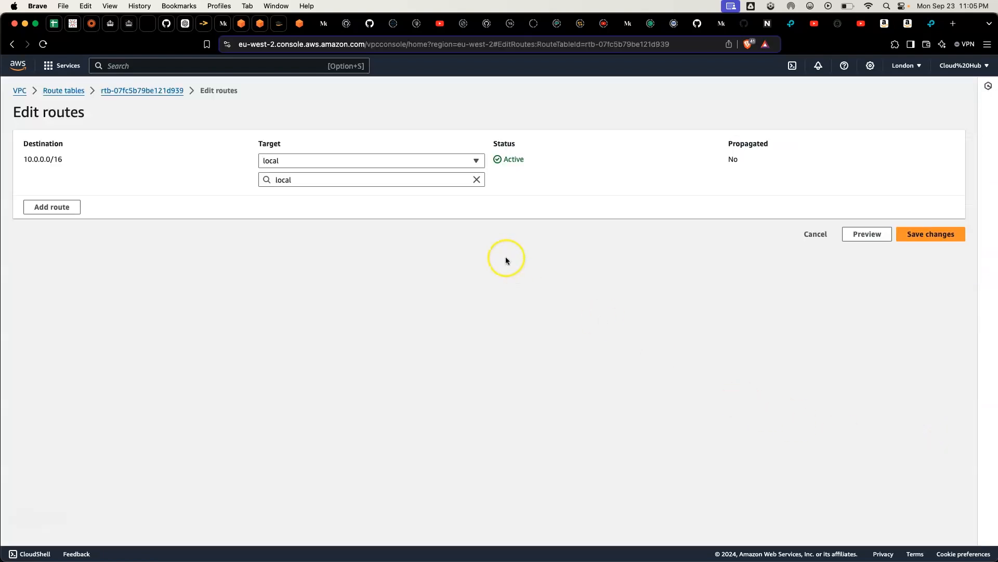
left_click(47, 206)
left_click(79, 198)
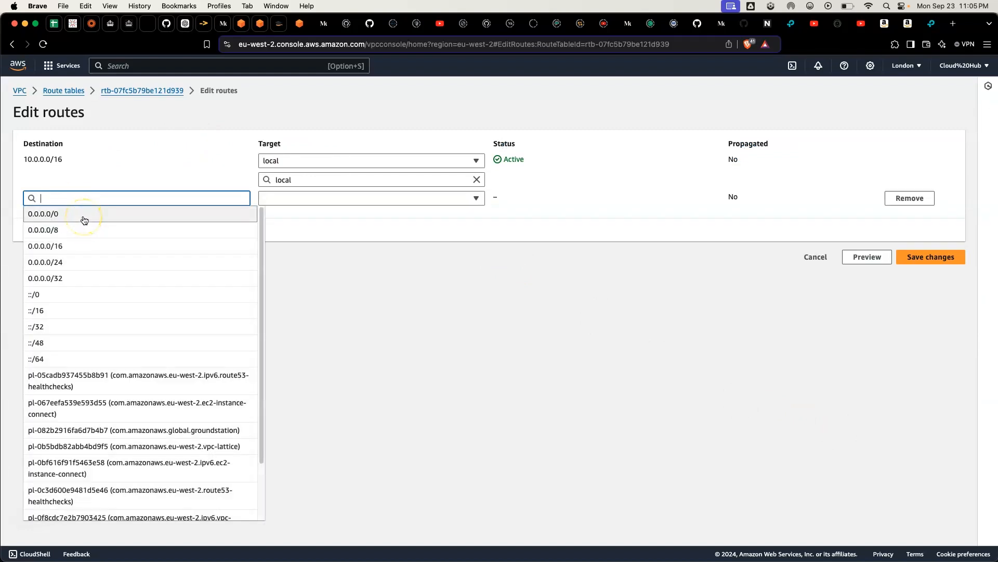
left_click(84, 217)
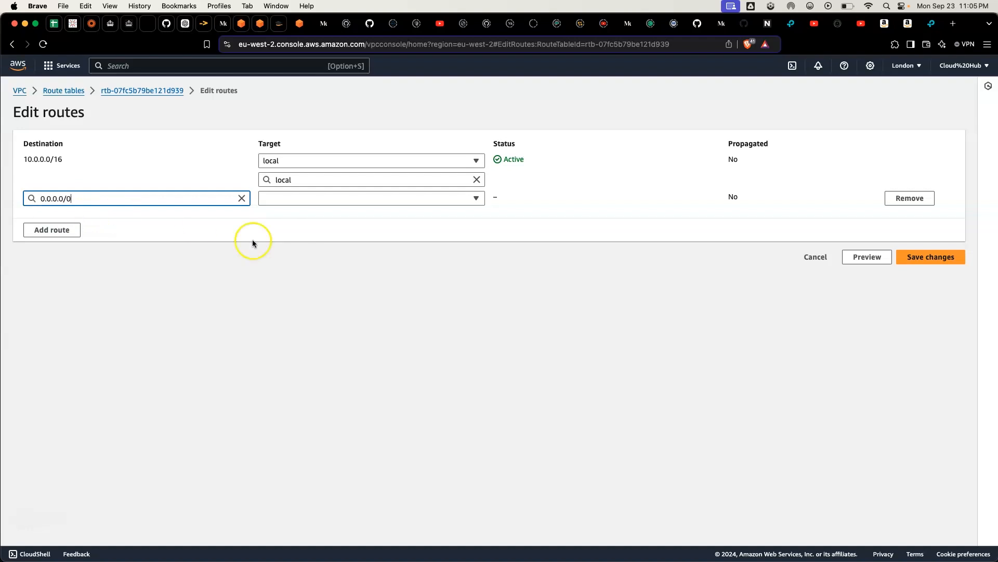
Step: Target the 0.0.0.0/0 route at the demo-gtw-1 NAT gateway, save the changes, and return to the route tables list
left_click(348, 202)
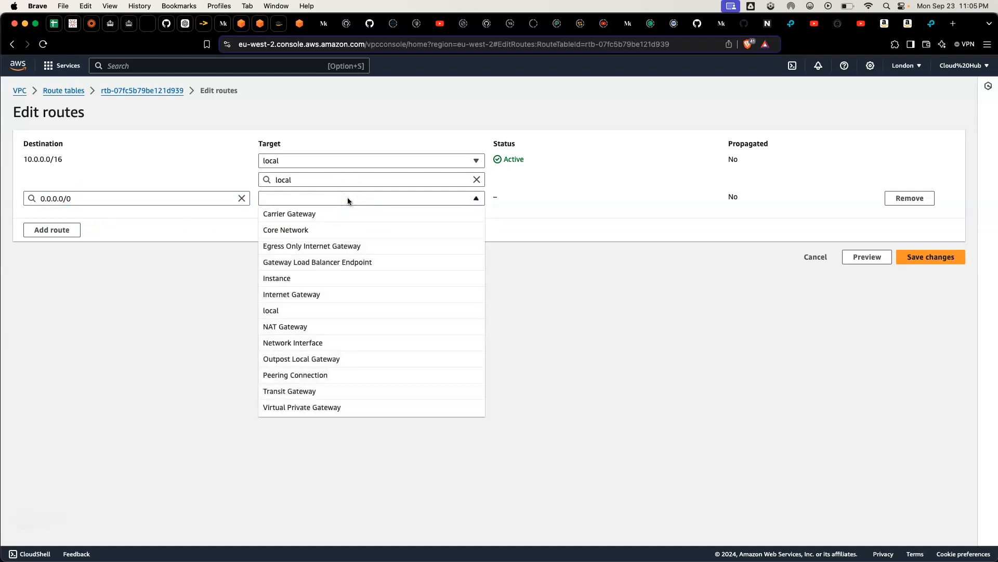
left_click(370, 326)
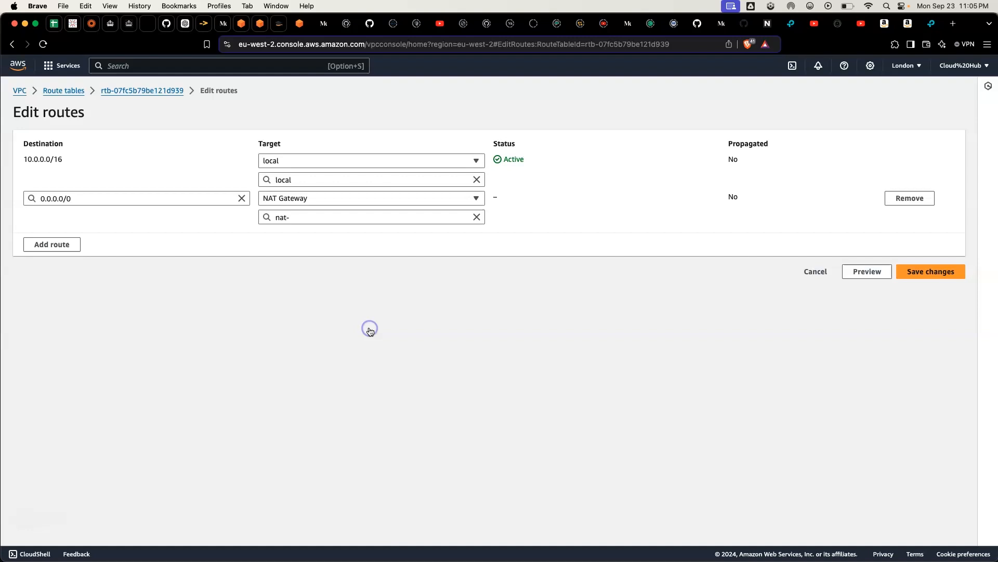
left_click(363, 217)
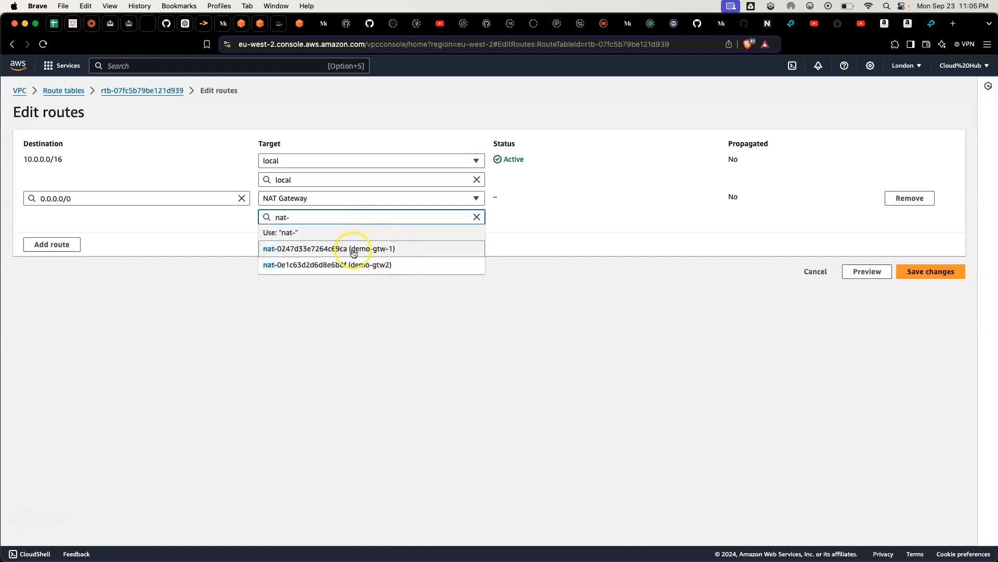
left_click(369, 249)
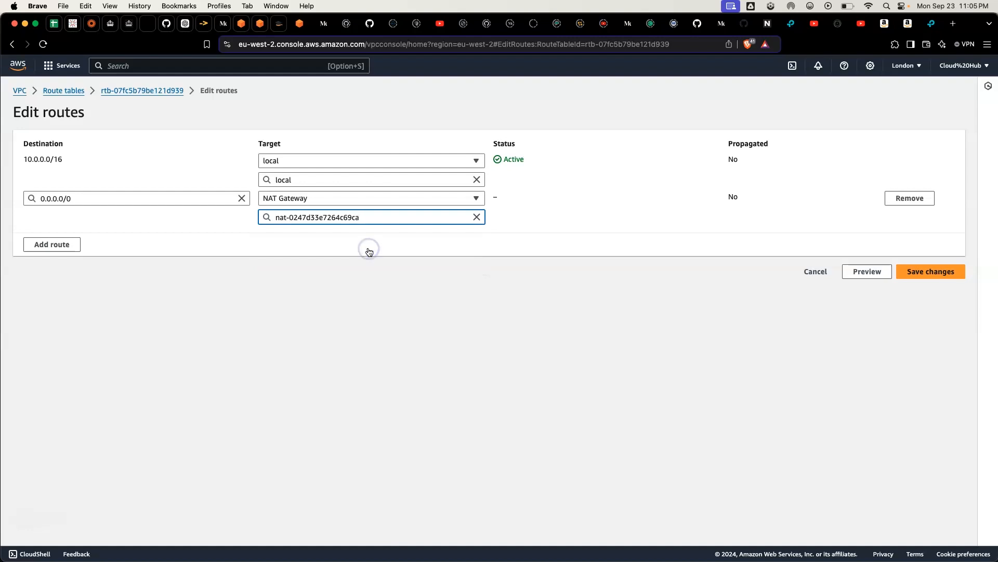
left_click(915, 280)
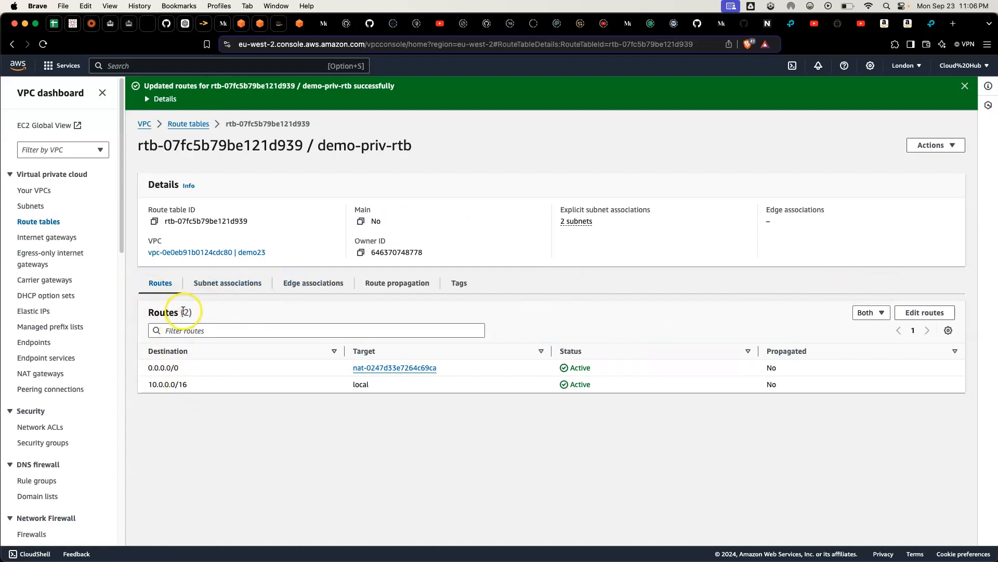
left_click(196, 124)
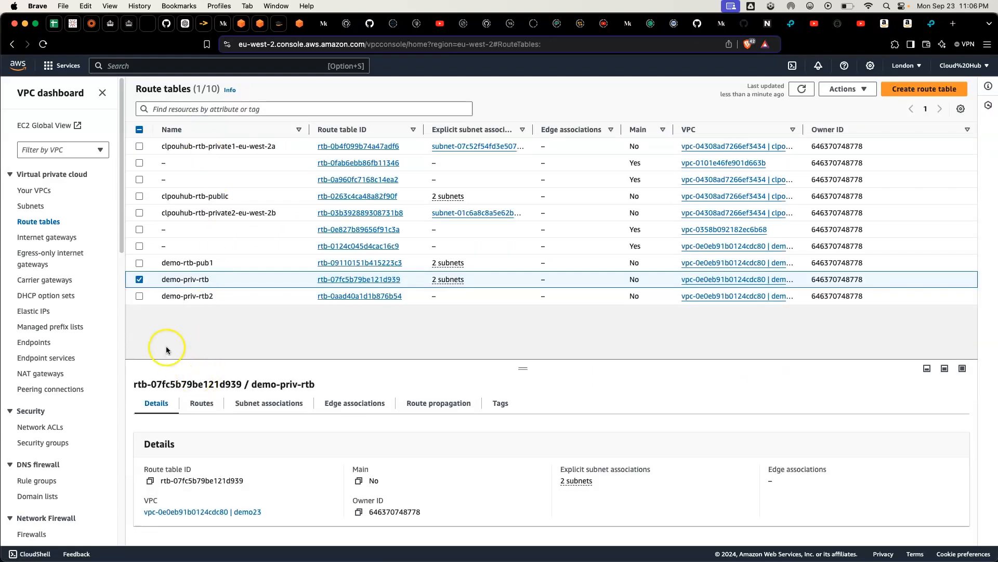
Step: Edit the routes of demo-priv-rtb2 and add a route with destination 0.0.0.0/0
left_click(139, 279)
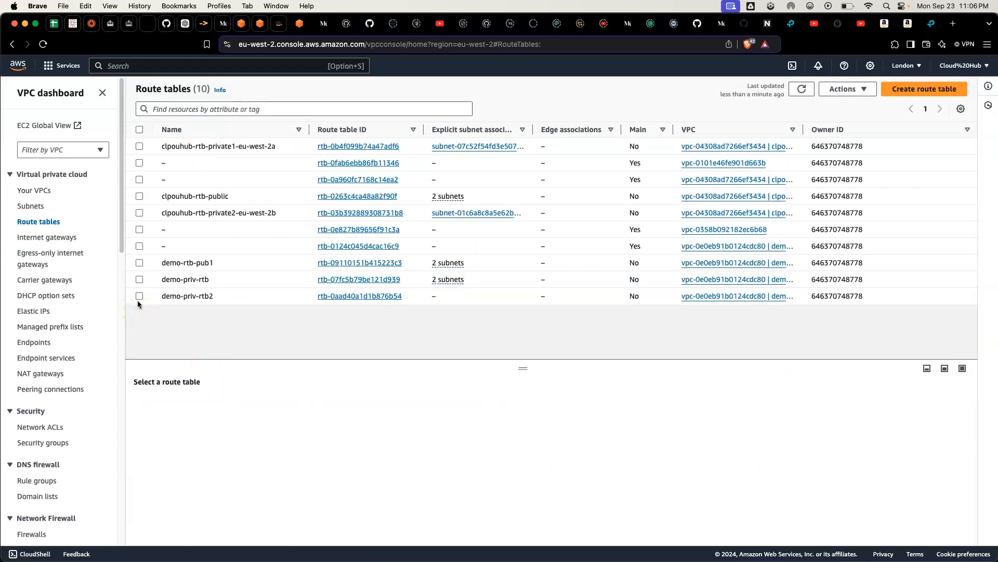
left_click(139, 297)
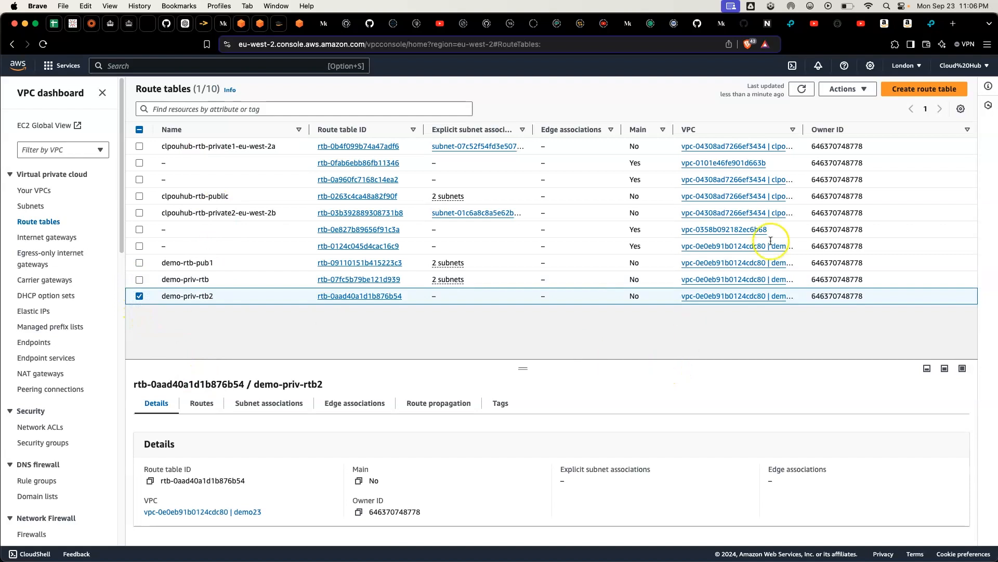
left_click(185, 411)
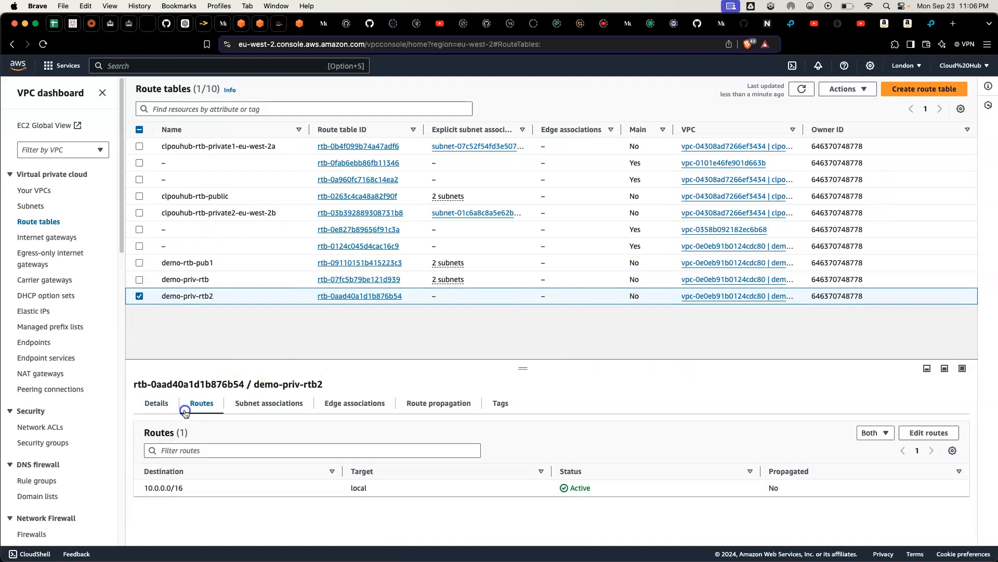
left_click(928, 434)
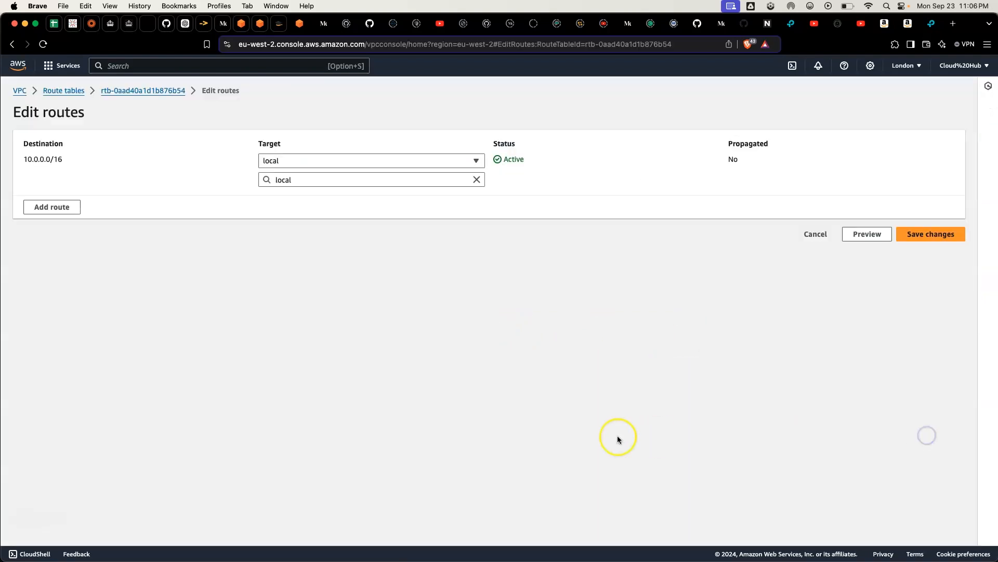
left_click(59, 207)
left_click(110, 201)
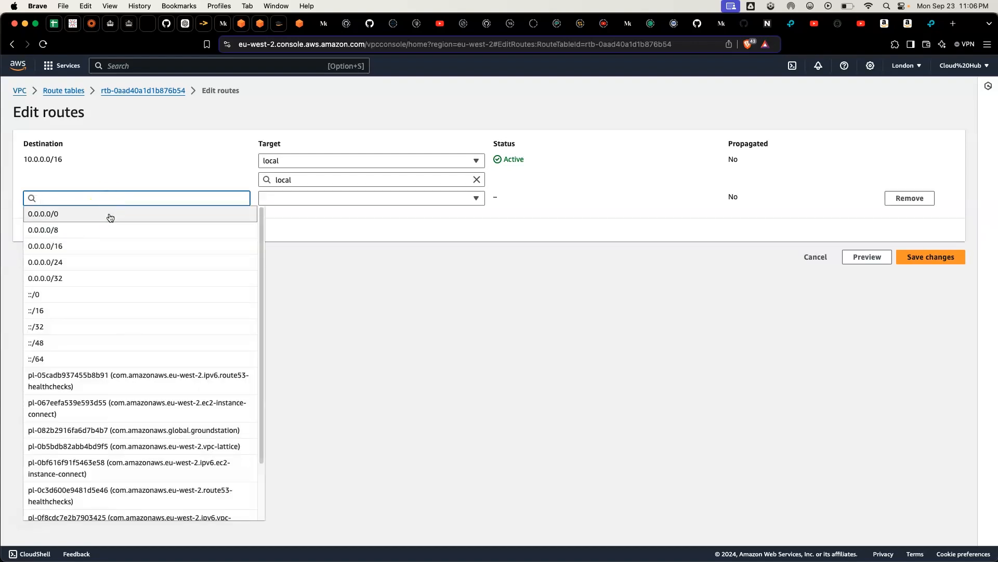
left_click(108, 215)
Step: Try to save the 0.0.0.0/0 route with the demo-gtw2 NAT gateway as target, and clear that target from the route
left_click(319, 201)
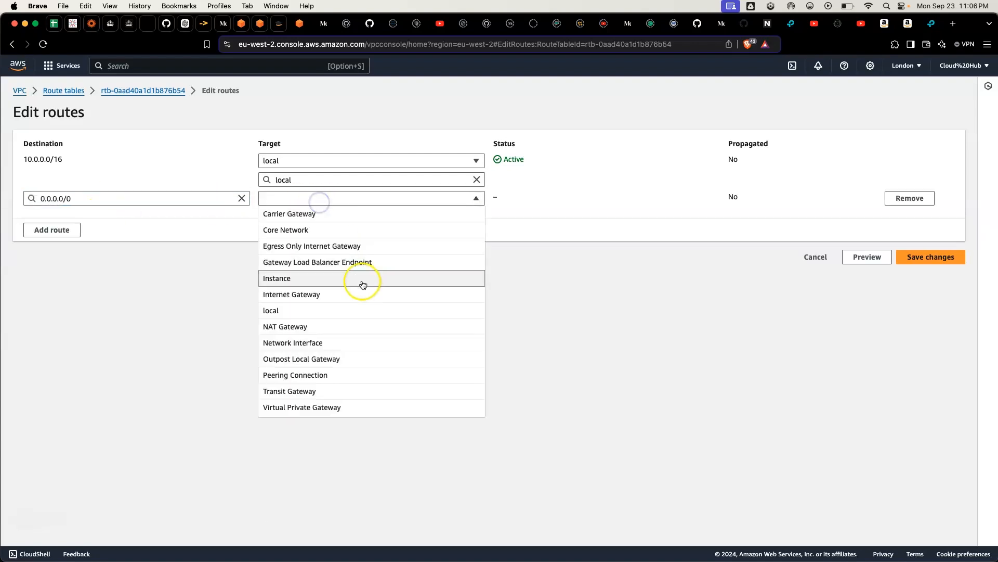
left_click(366, 333)
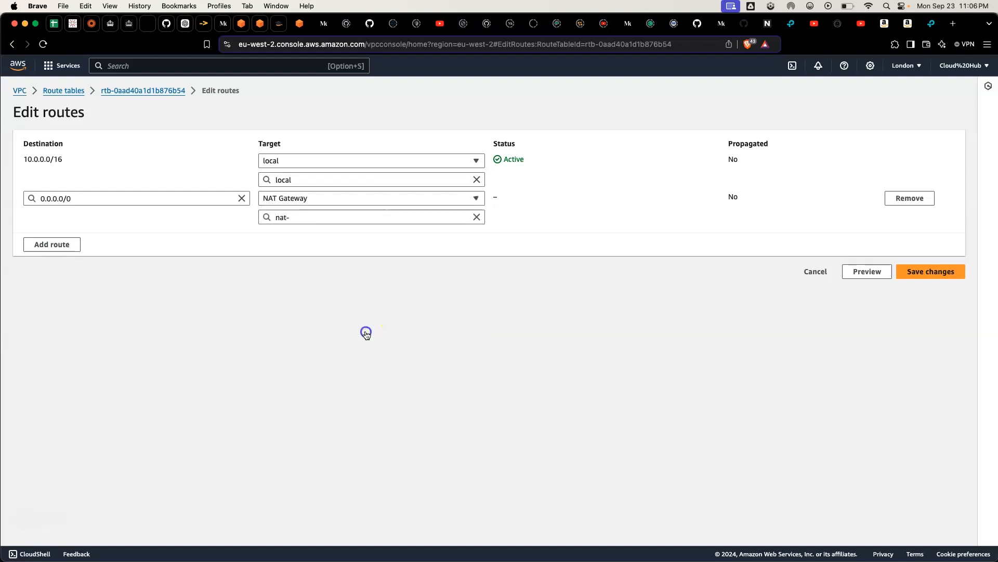
left_click(356, 217)
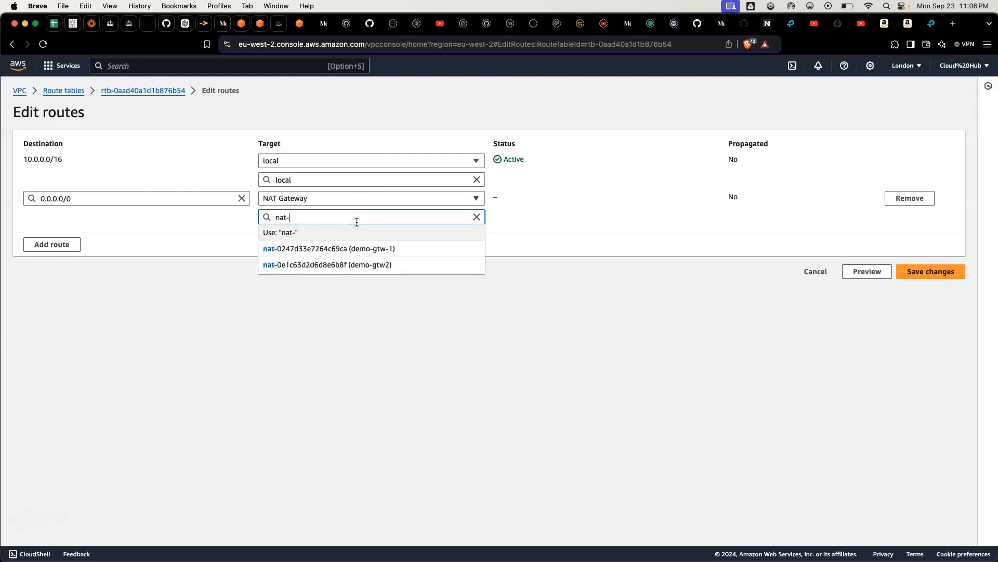
left_click(363, 266)
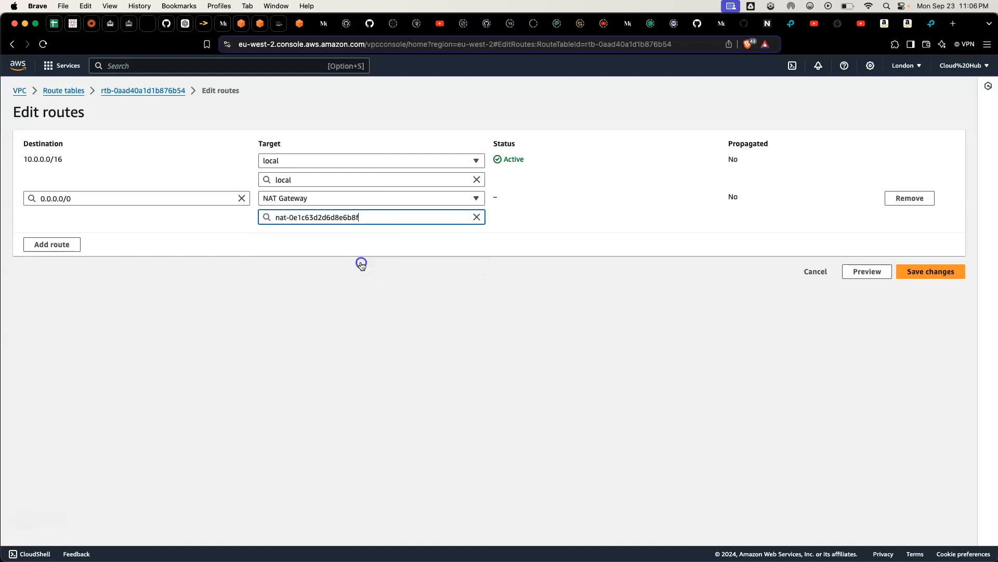
left_click(946, 281)
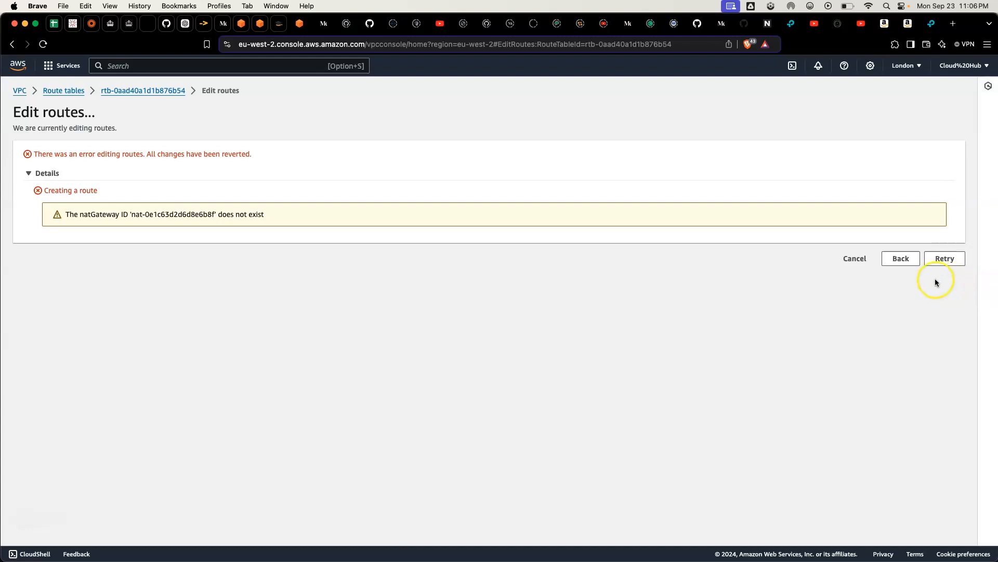
left_click(887, 259)
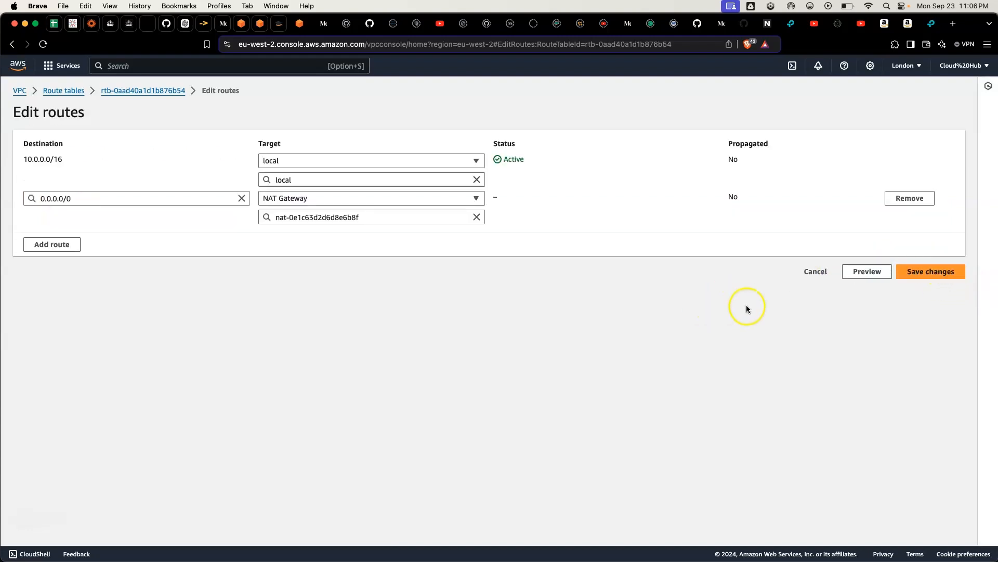
left_click(475, 222)
key("alt+BackSpace")
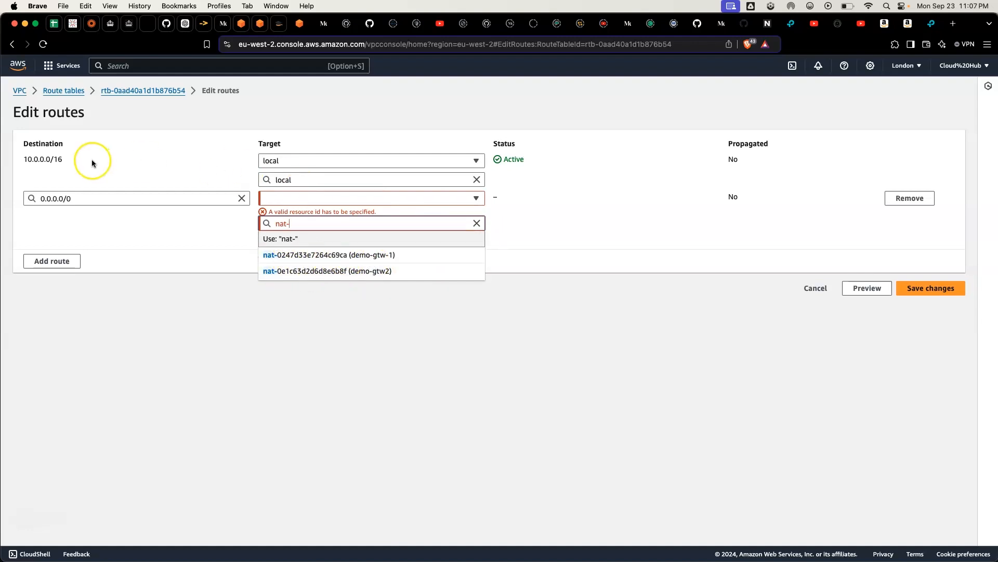
Step: Leave route editing and examine the details and state message of the demo-gtw2 NAT gateway
left_click(26, 91)
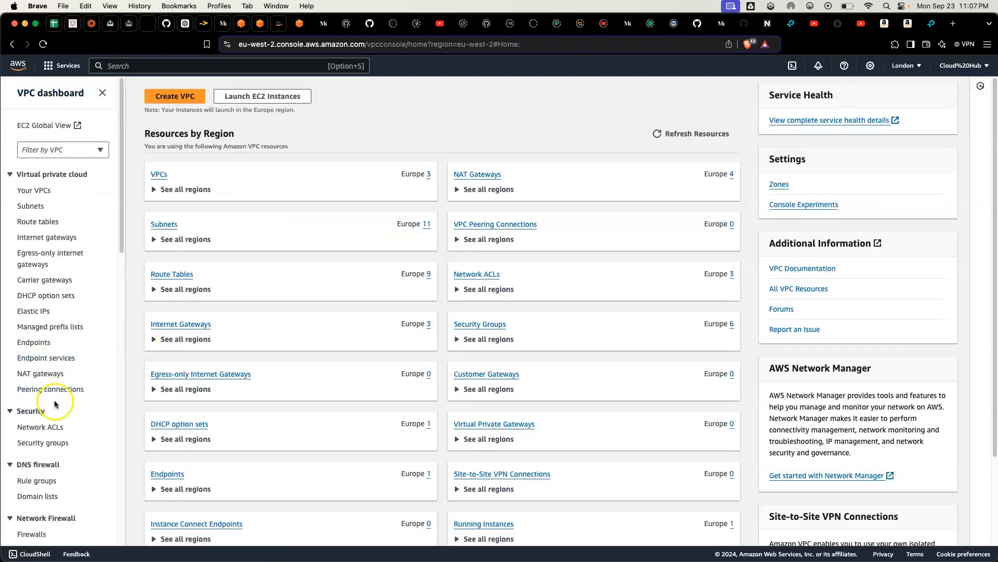
left_click(41, 373)
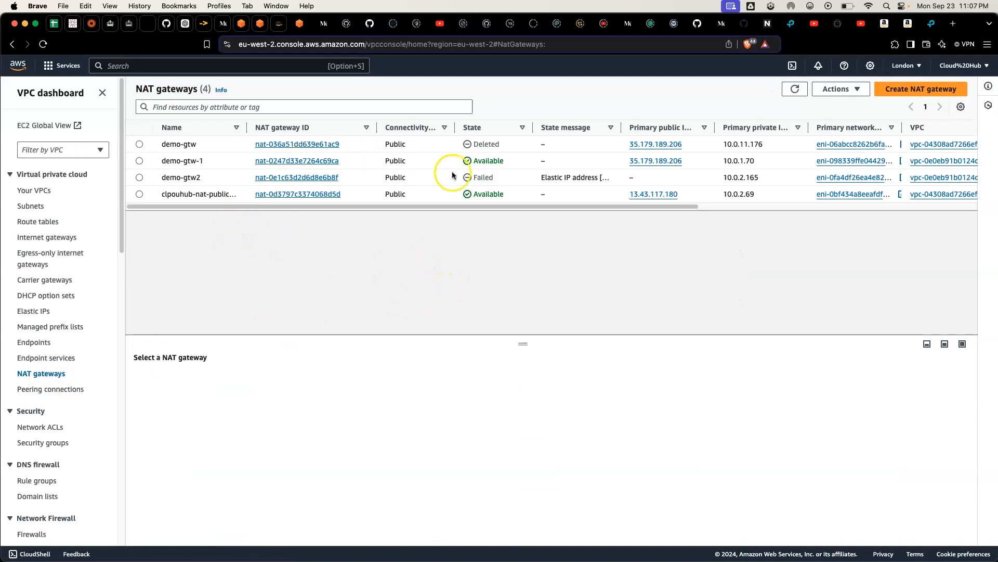
left_click(580, 178)
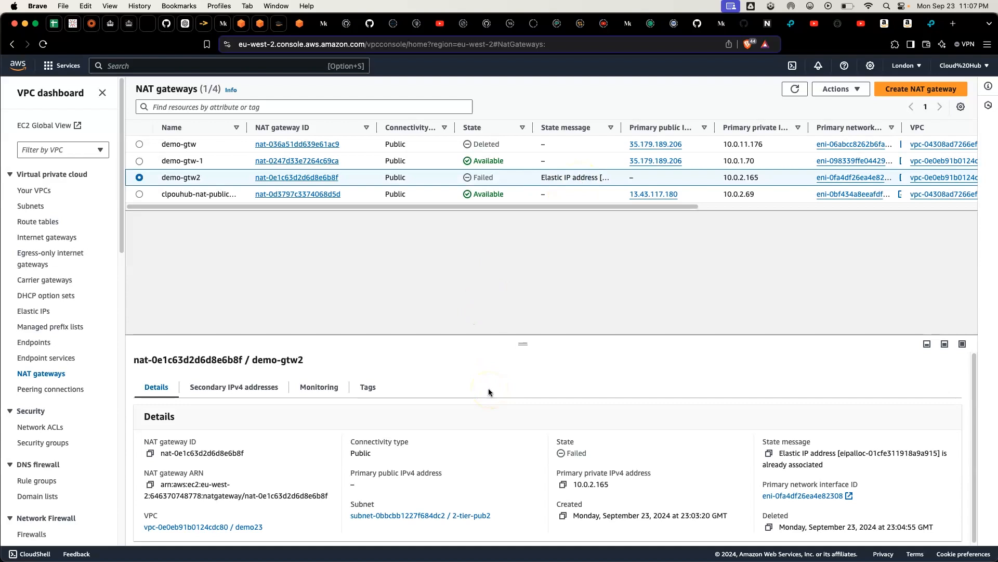
scroll(524, 412, "down", 1)
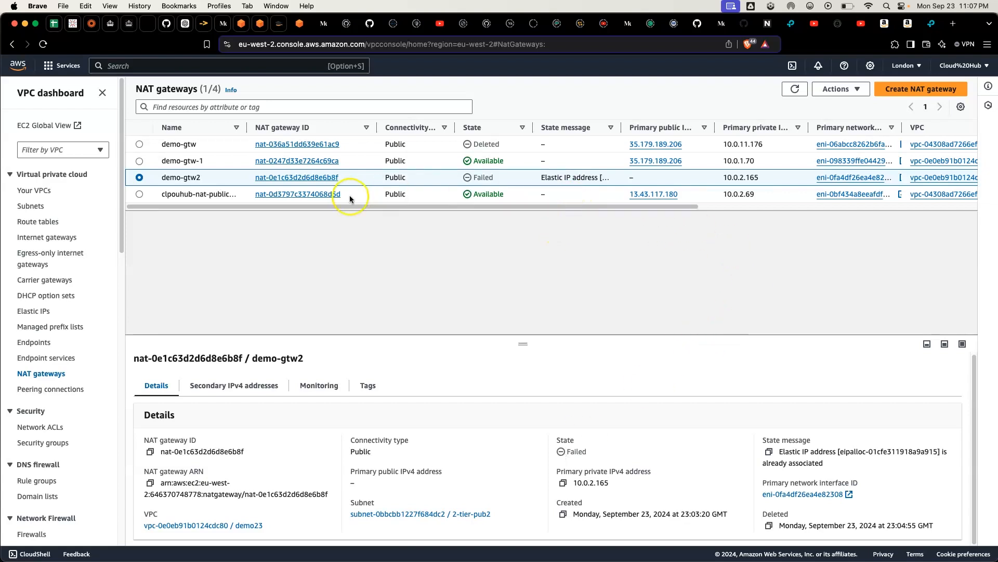
left_click(865, 94)
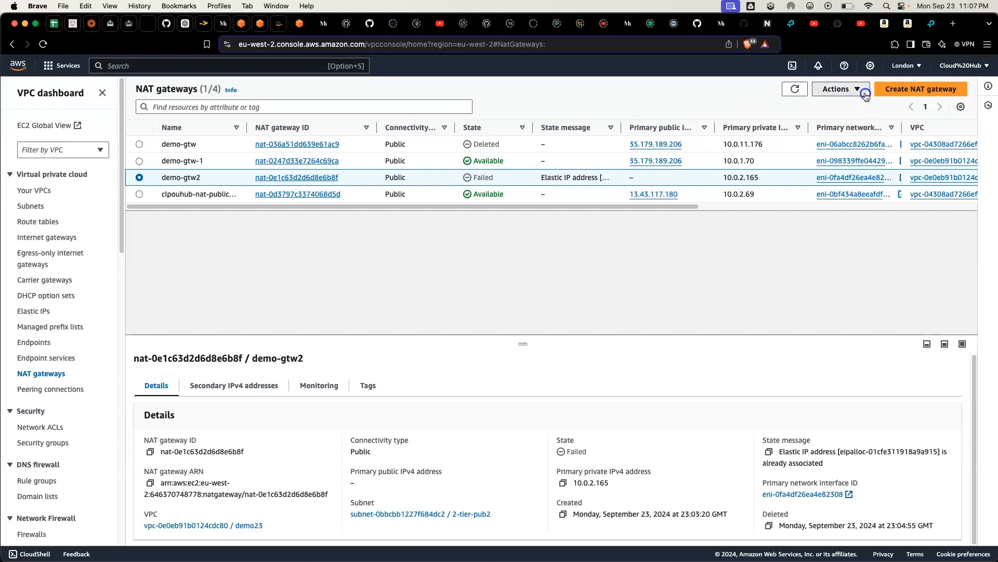
Step: Start creating another NAT gateway and name it dem-gtw
left_click(919, 94)
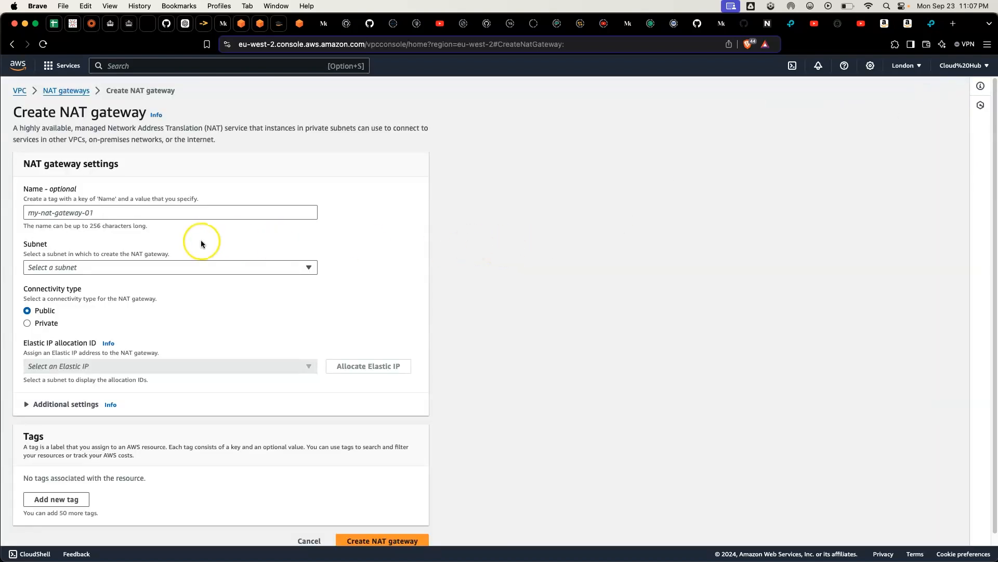
left_click(121, 210)
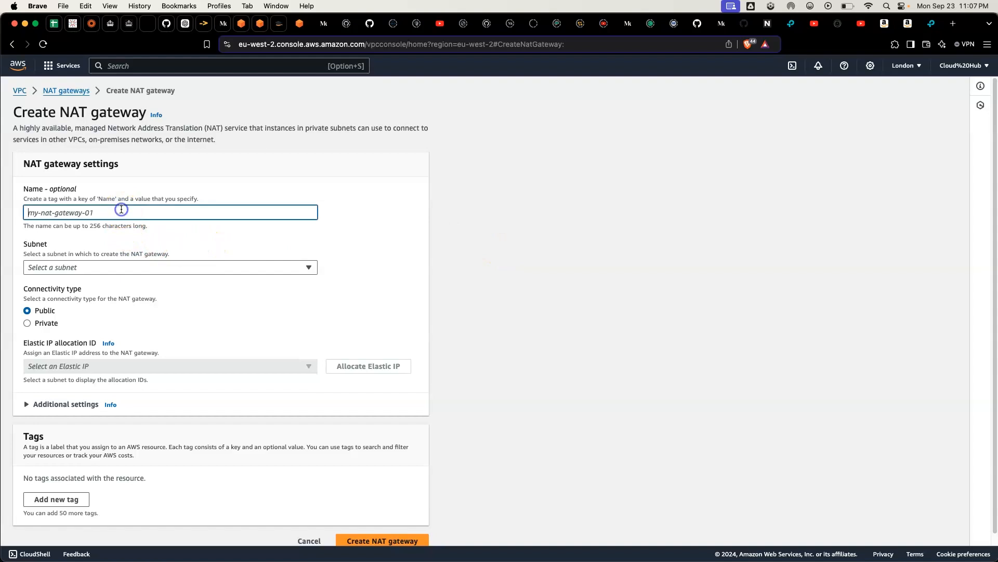
type("de")
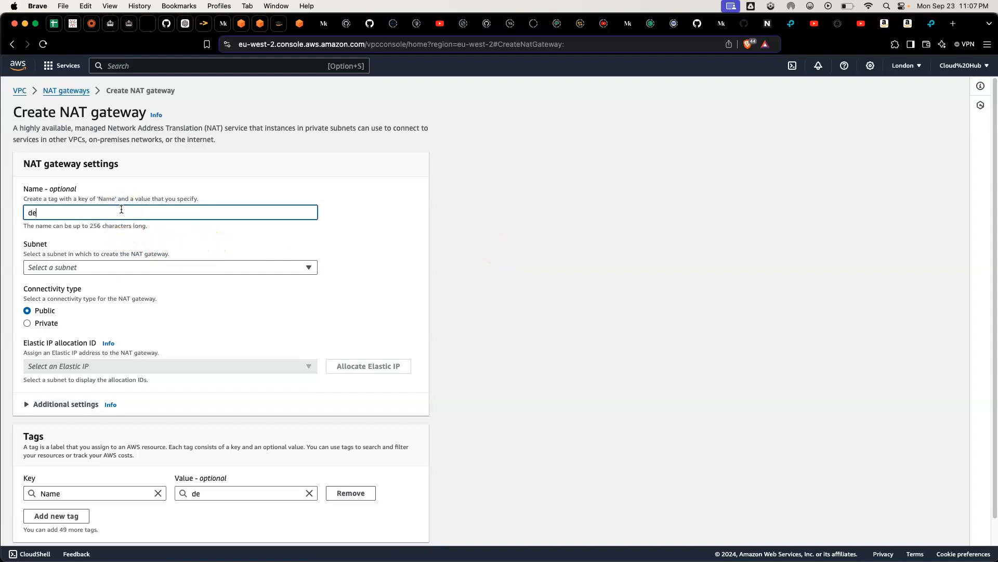
type("m")
key("BackSpace")
type("-gtw")
Step: Place dem-gtw in the 2-tier-pub1 subnet with a newly allocated Elastic IP, and create the NAT gateway
left_click(147, 267)
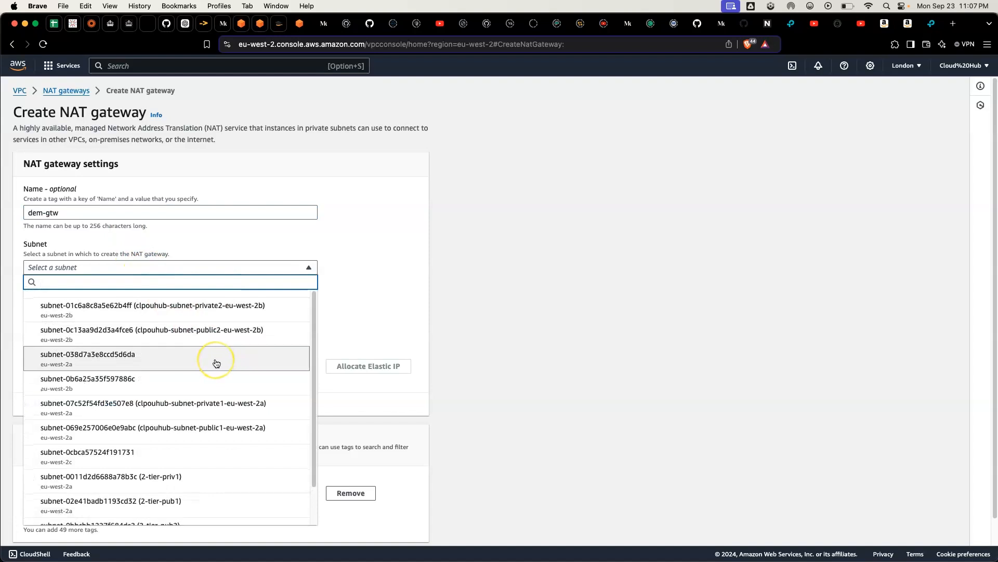
scroll(216, 360, "down", 2)
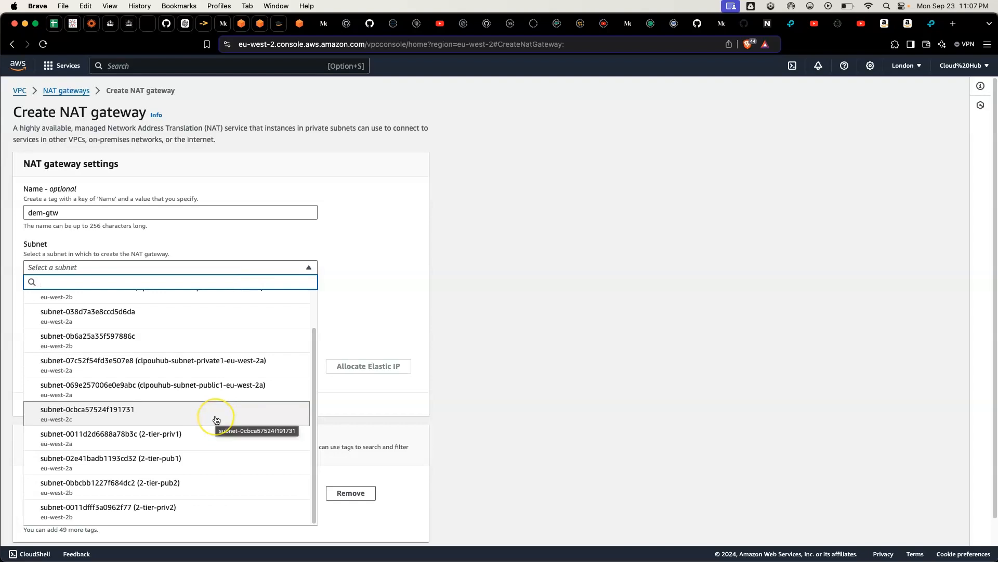
scroll(215, 421, "down", 1)
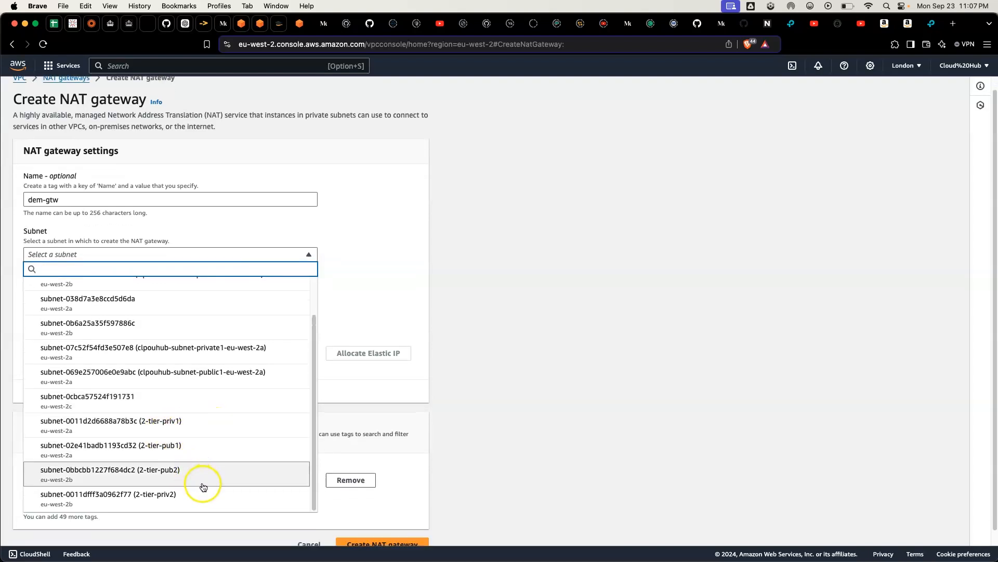
left_click(186, 446)
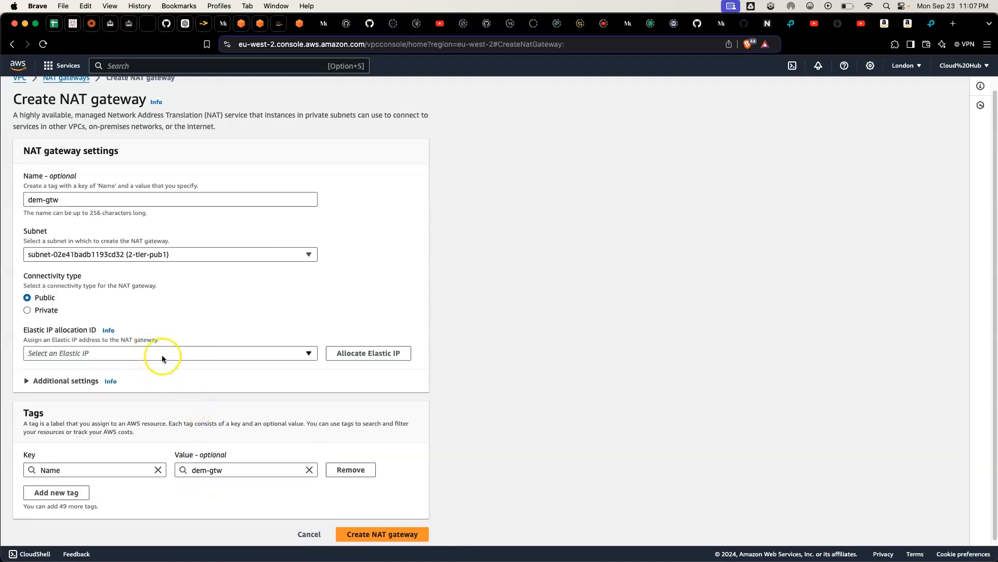
left_click(370, 353)
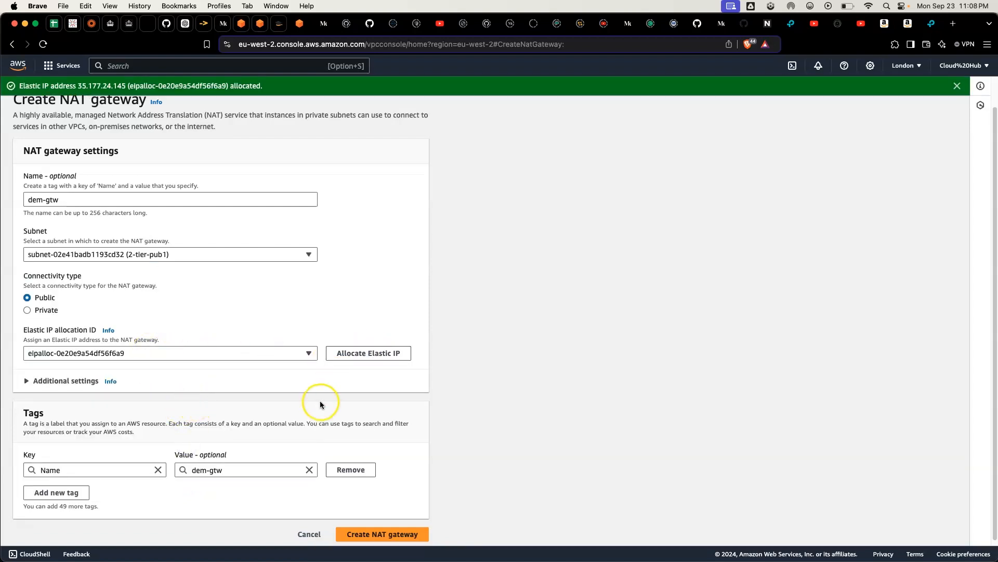
left_click(364, 535)
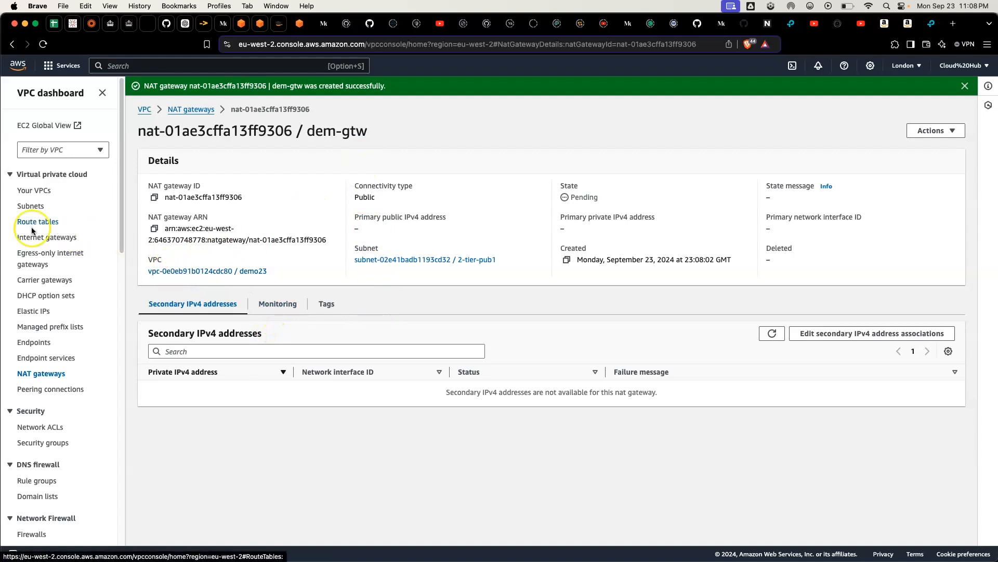
Step: Refresh the NAT gateways list to check the state of dem-gtw, and dismiss the creation notification
left_click(49, 374)
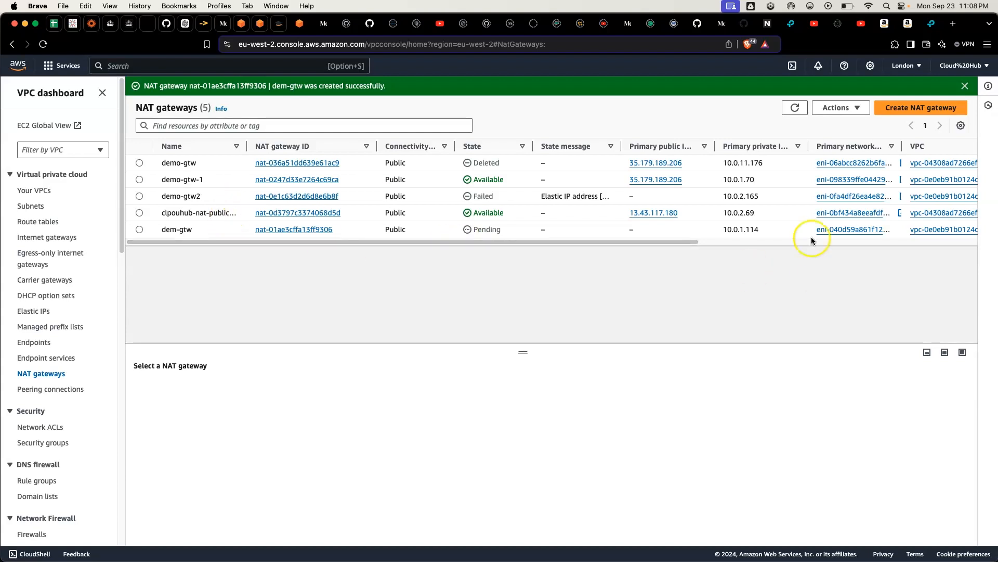
left_click(797, 112)
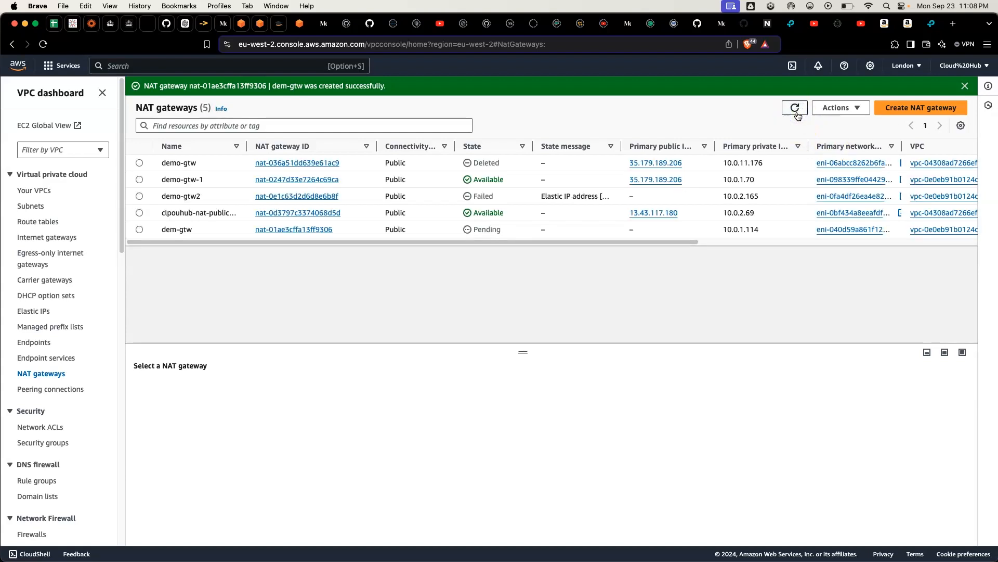
left_click(797, 111)
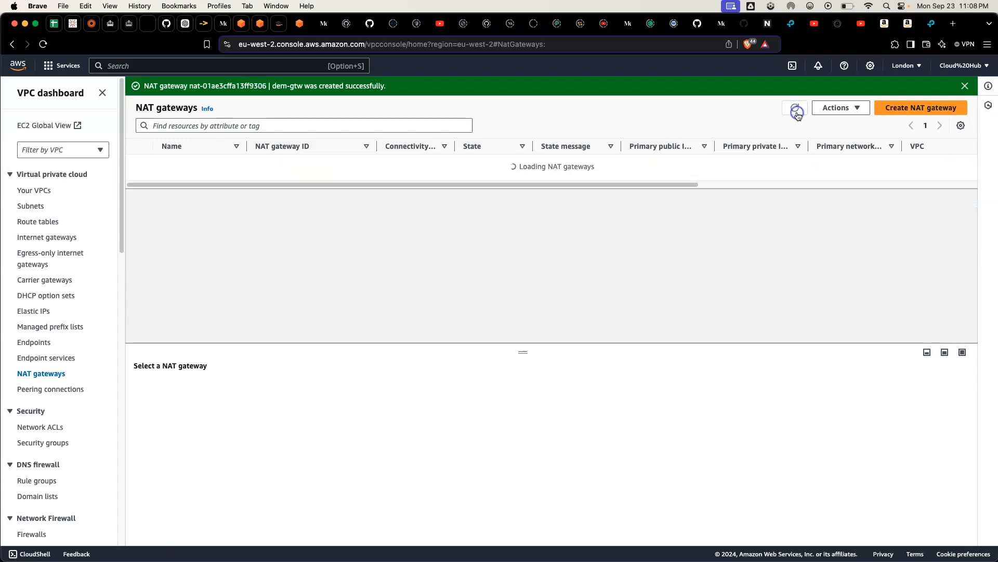
left_click(797, 111)
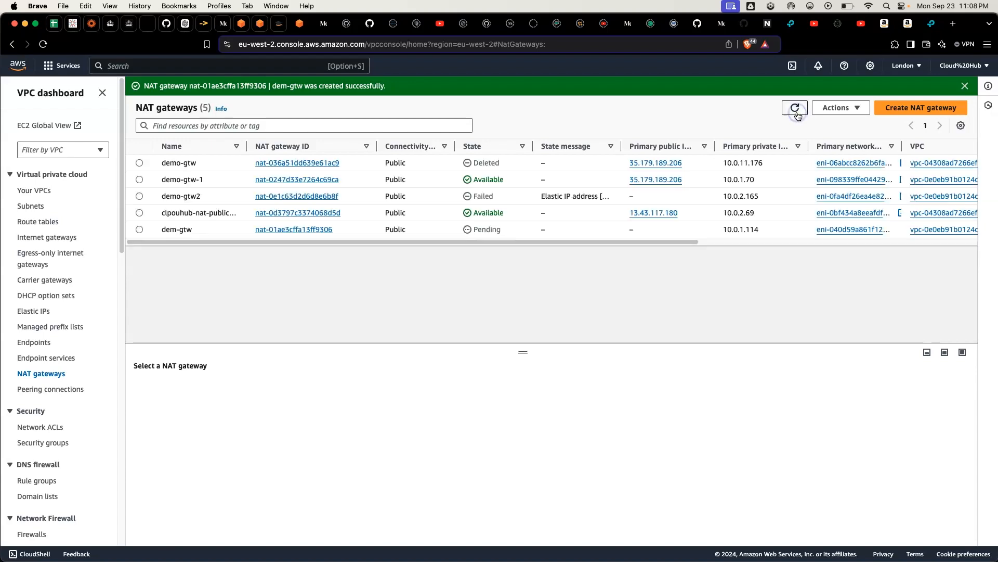
left_click(798, 112)
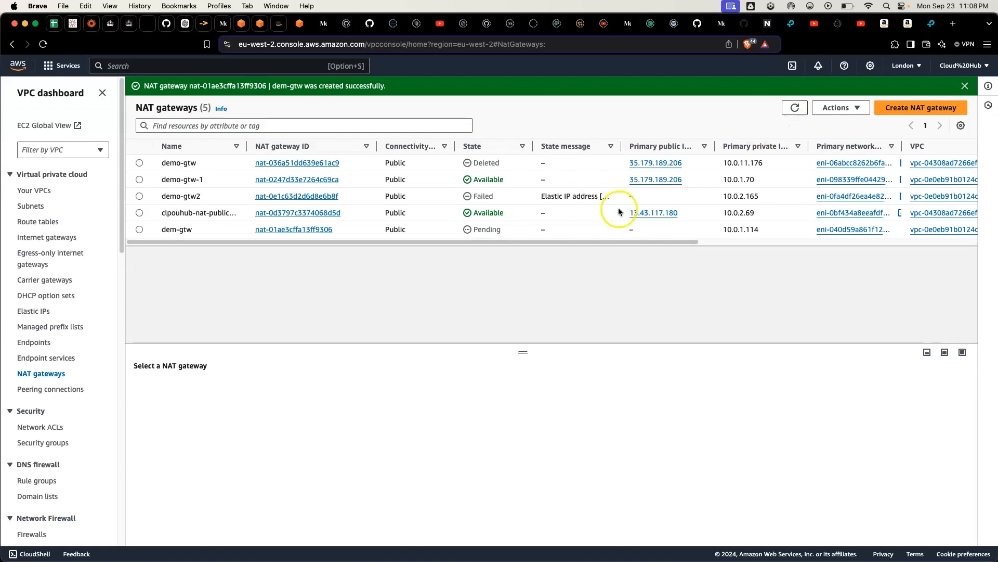
left_click(959, 87)
left_click(959, 86)
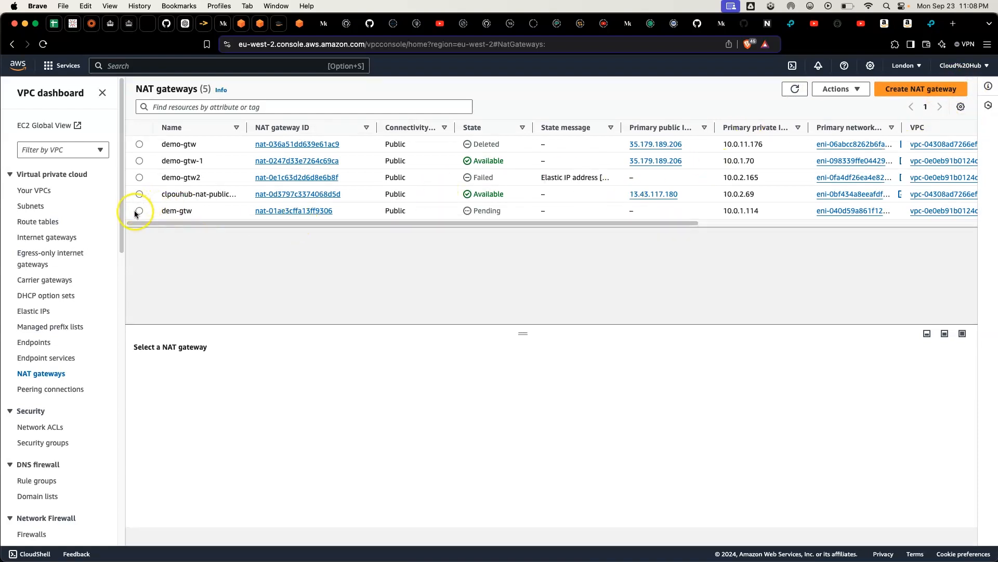
Step: Open the routes of the demo-priv-rtb2 route table for editing and add a route with destination 0.0.0.0/0
left_click(38, 222)
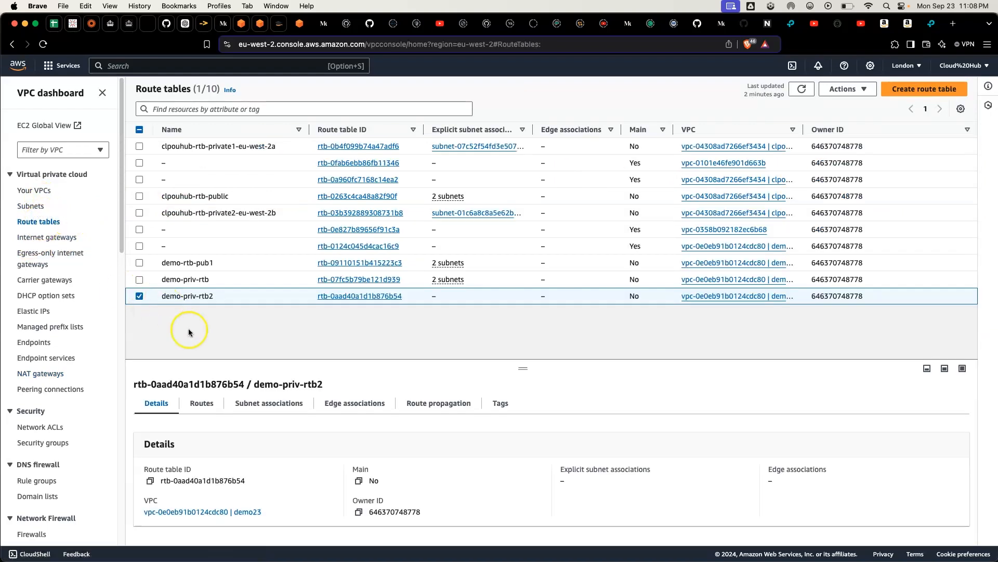
left_click(192, 408)
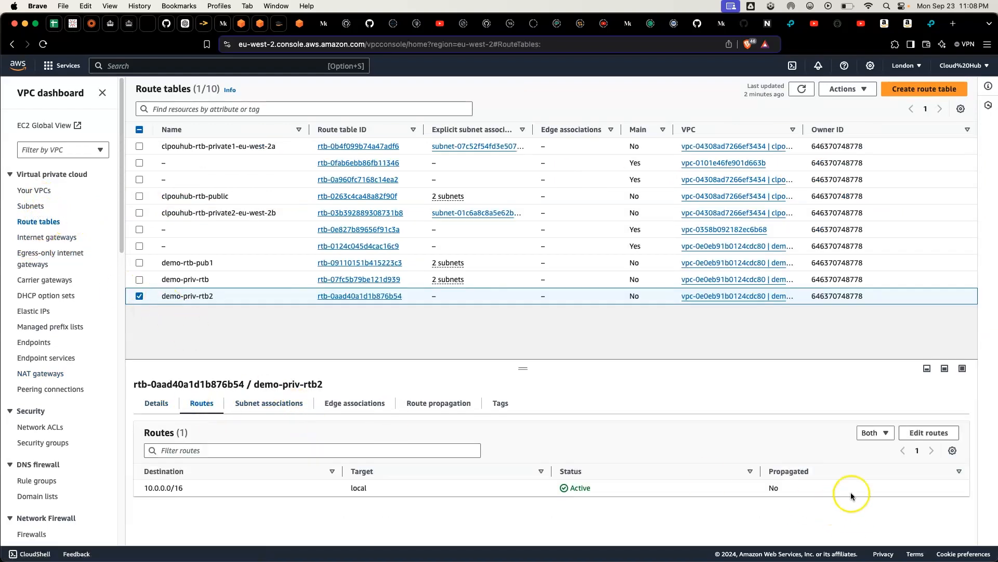
left_click(936, 433)
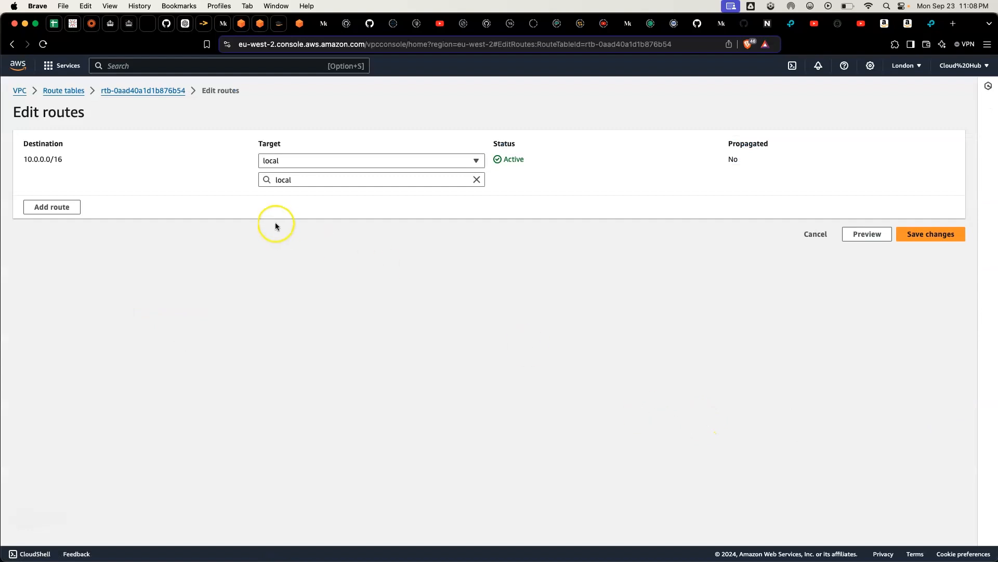
left_click(43, 211)
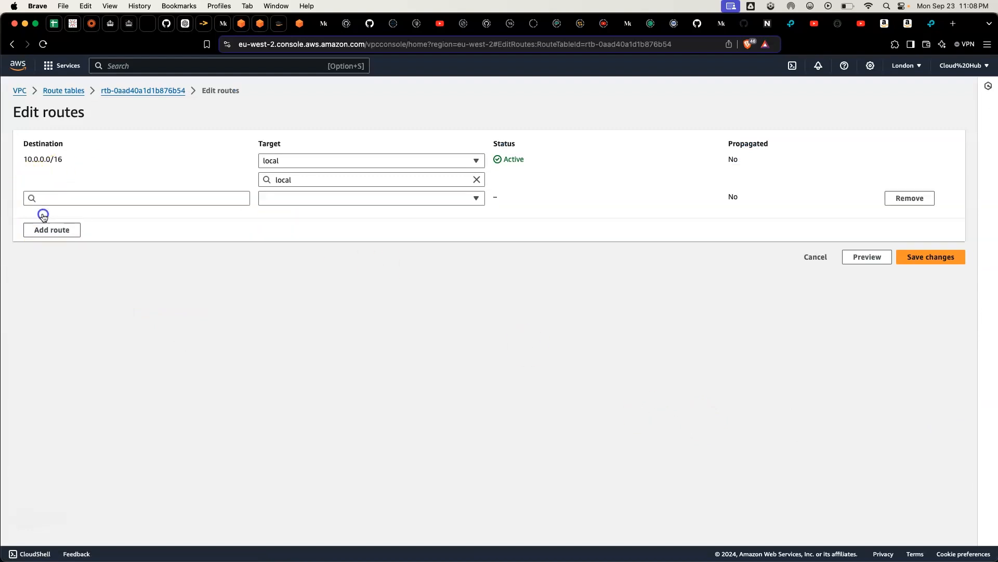
left_click(192, 198)
left_click(170, 212)
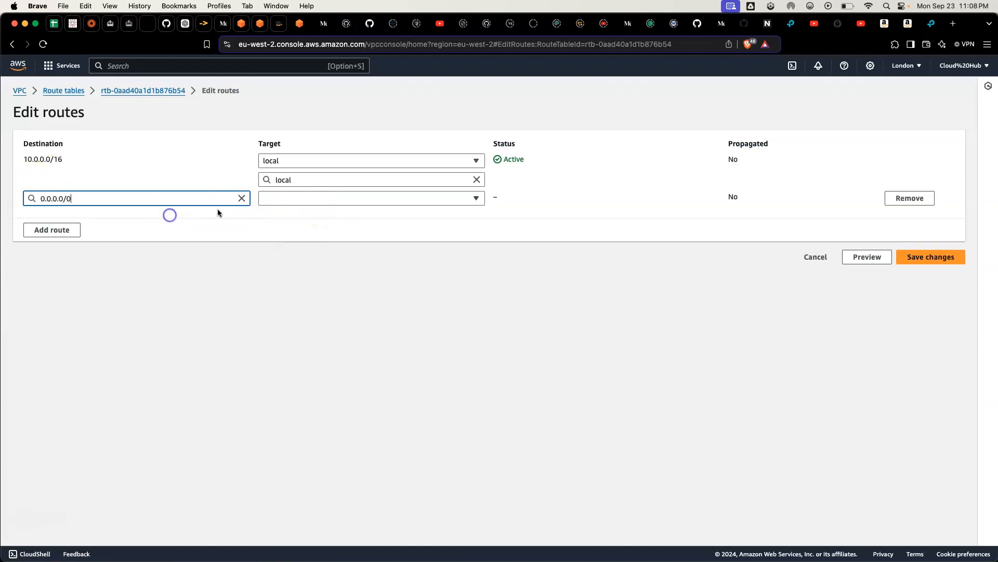
Step: Target the 0.0.0.0/0 route at the dem-gtw NAT gateway and save the route changes
left_click(316, 197)
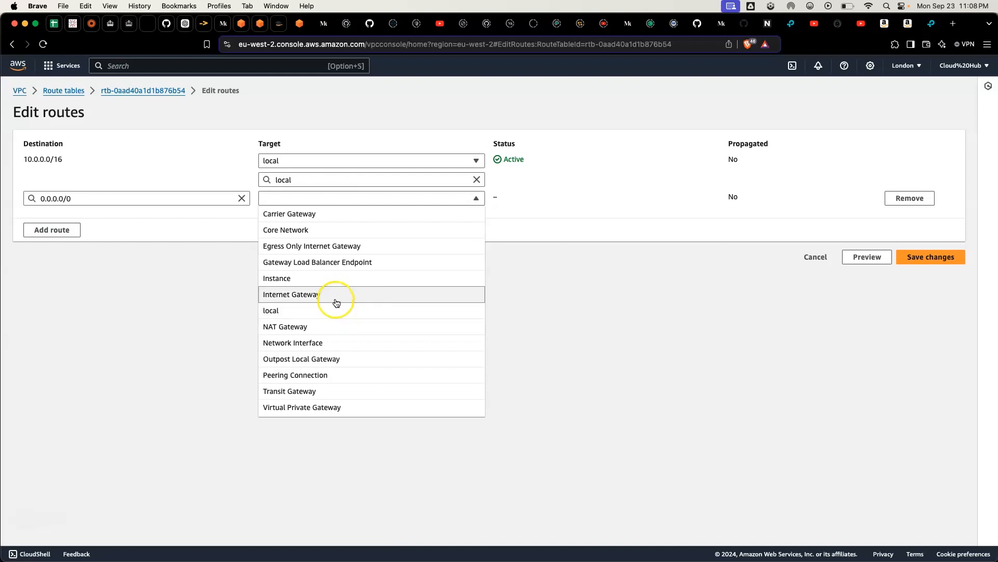
left_click(335, 325)
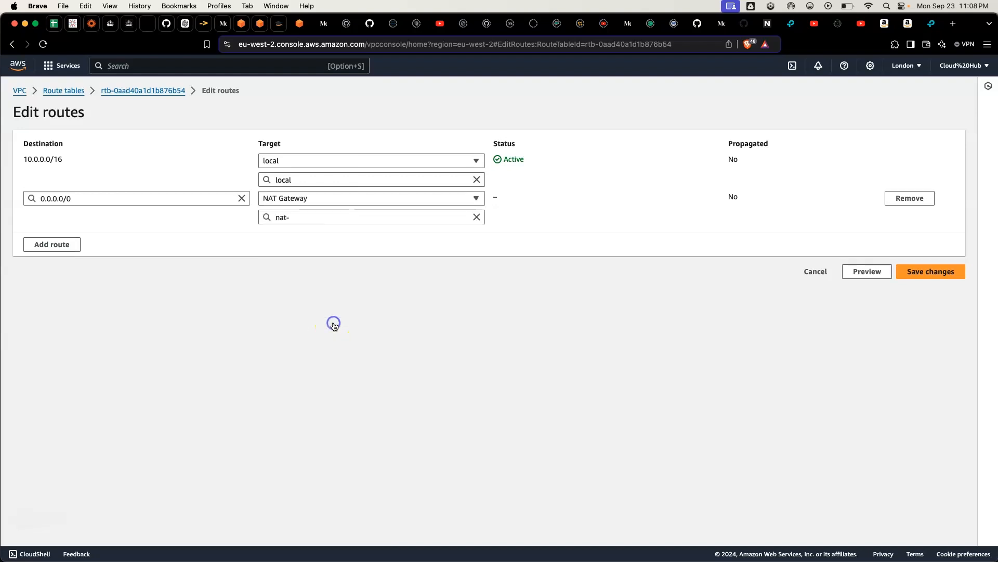
left_click(319, 216)
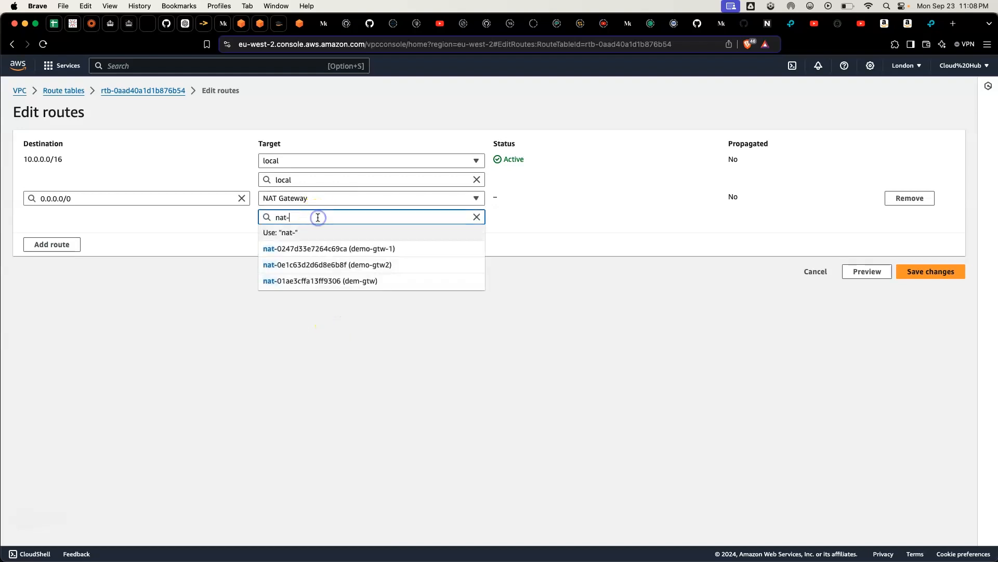
left_click(395, 283)
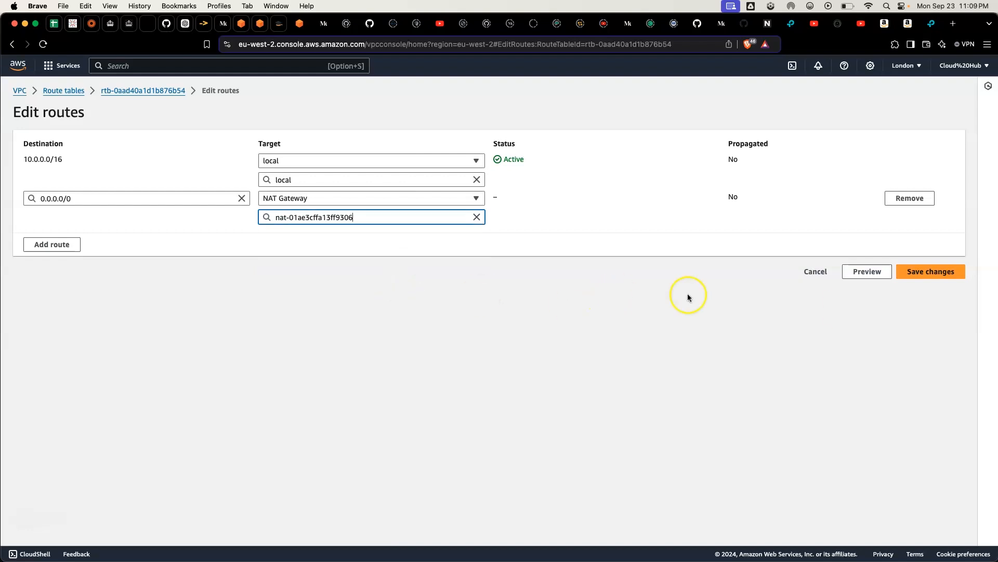
left_click(932, 273)
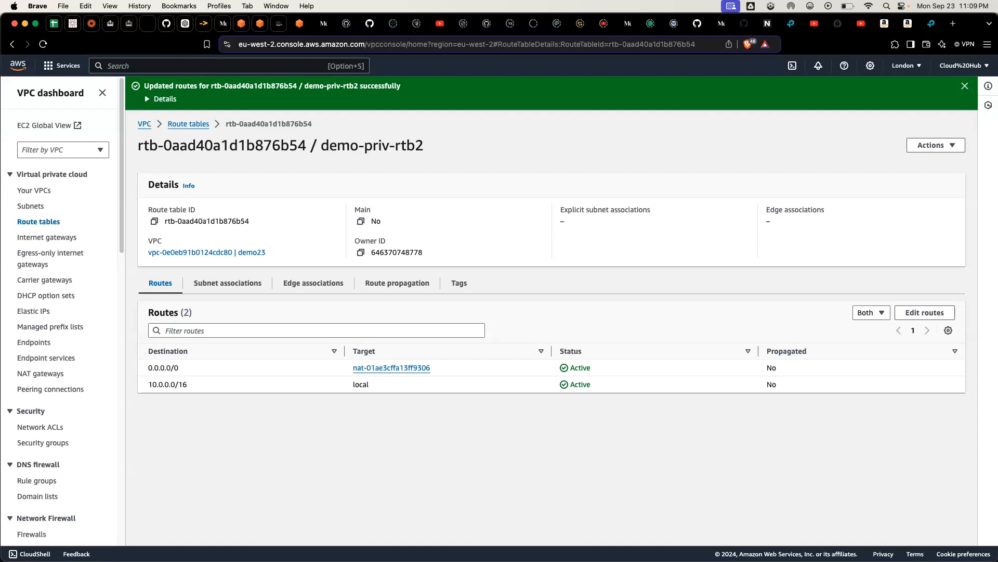
Step: Find the EC2 service, open its dashboard and start launching a new instance
left_click(229, 65)
type("ec2")
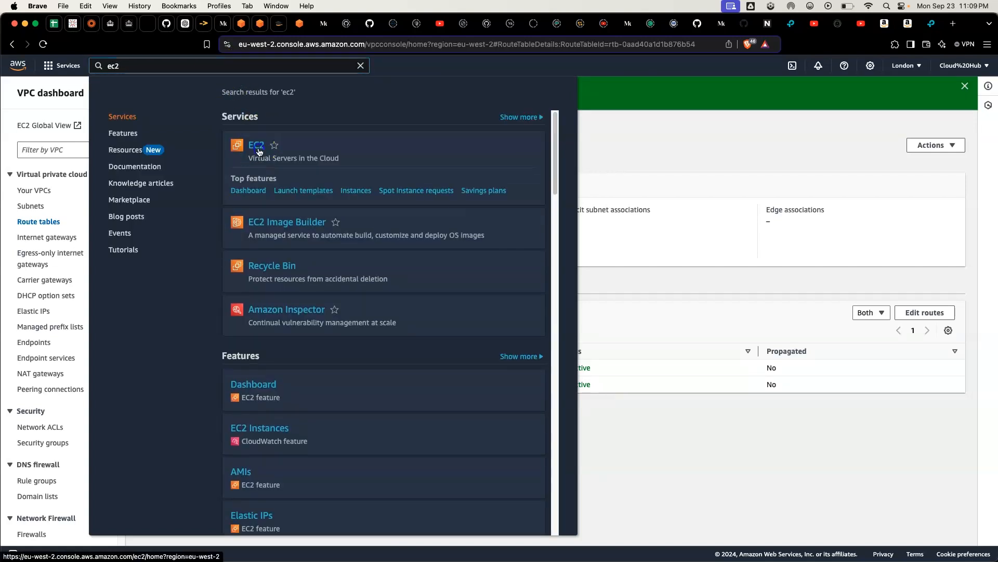
left_click(258, 148)
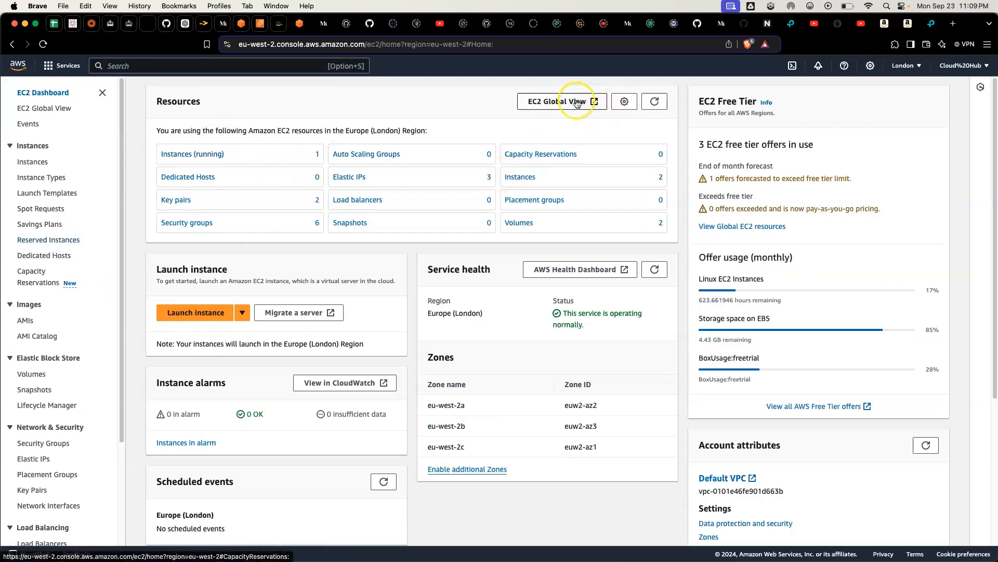
left_click(181, 313)
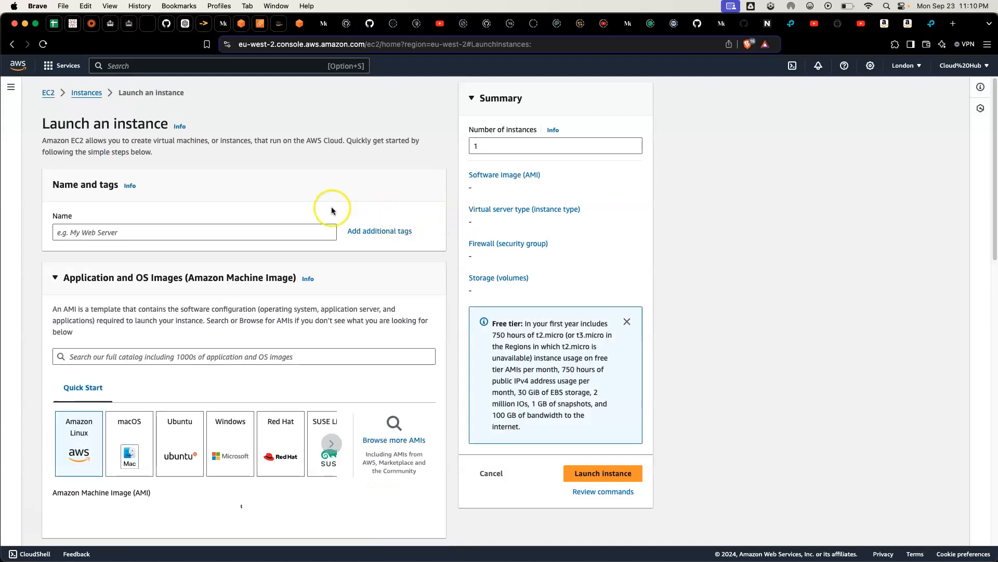
Step: Name the instance web-server and choose Ubuntu (Ubuntu Server 24.04 LTS) as its machine image
left_click(206, 231)
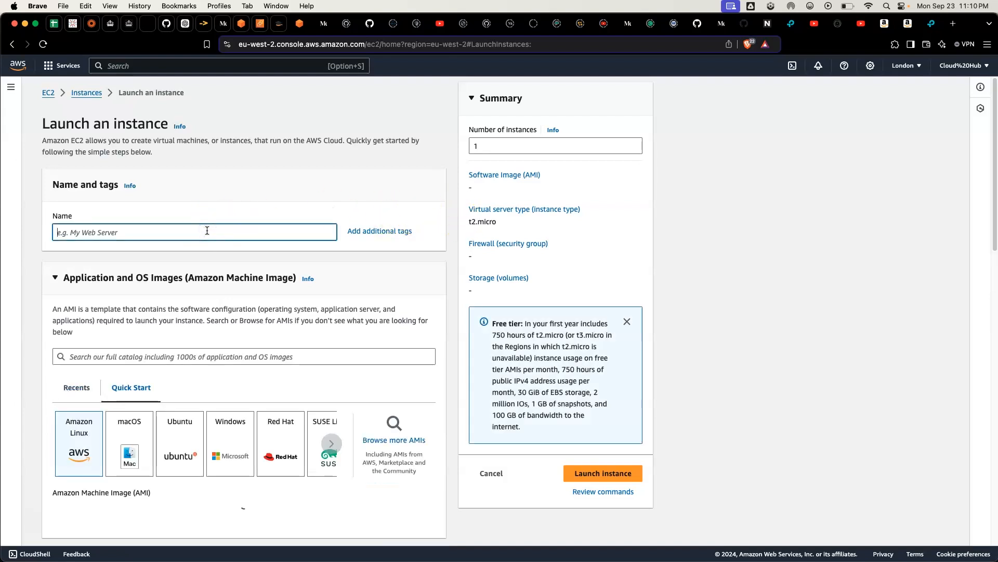
type("We")
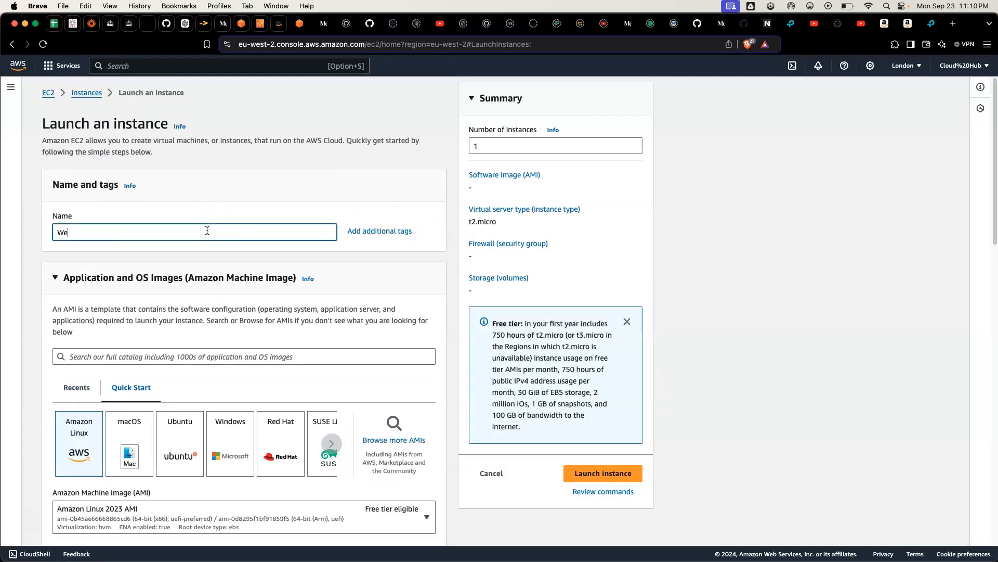
type("b-")
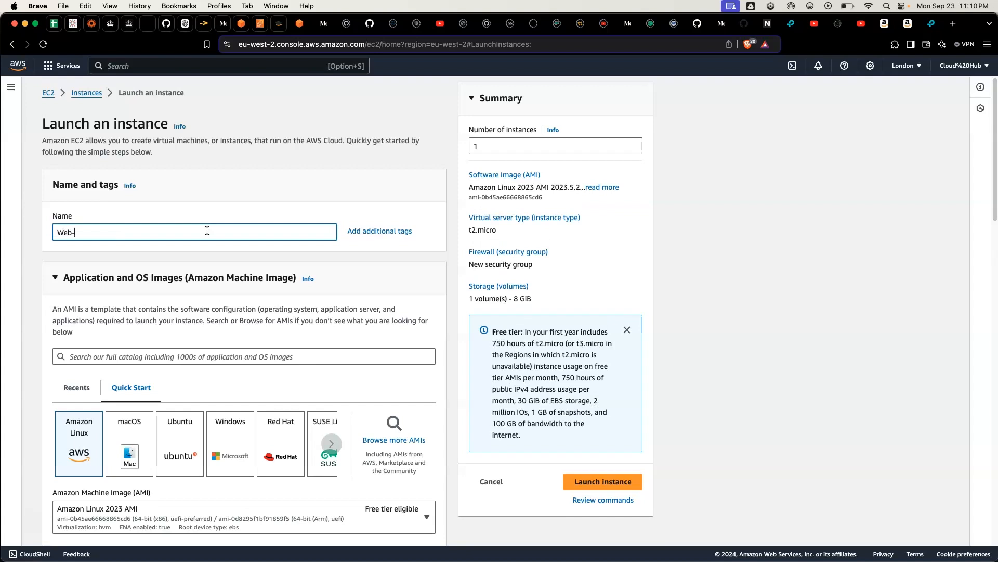
key("BackSpace")
key("BackSpace")
key("BackSpace")
type("web-serve")
scroll(242, 299, "down", 5)
left_click(173, 253)
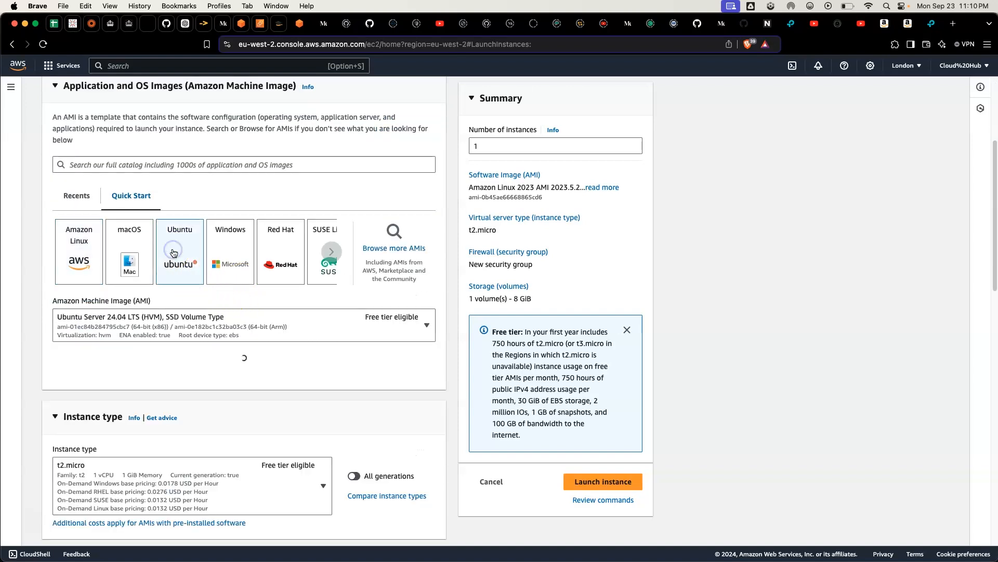
Step: Keep the default architecture and instance type, and select demokey as the key pair for web-server
scroll(180, 291, "down", 1)
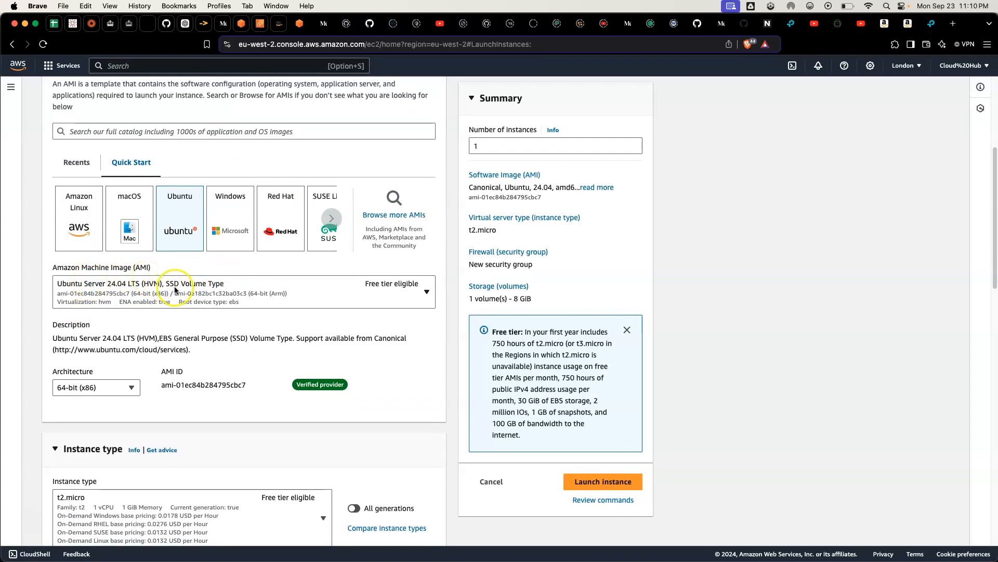
scroll(173, 286, "down", 3)
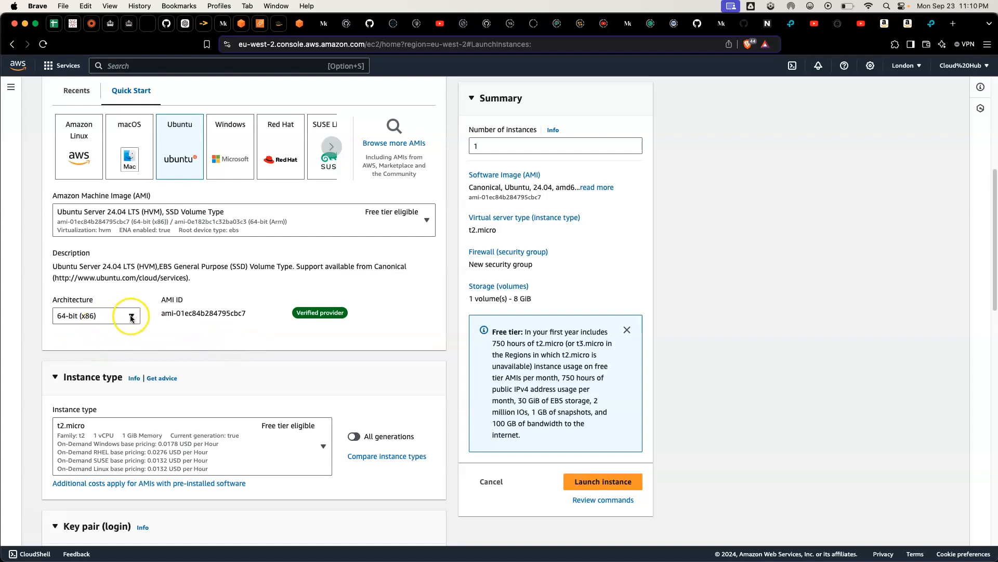
scroll(165, 310, "down", 3)
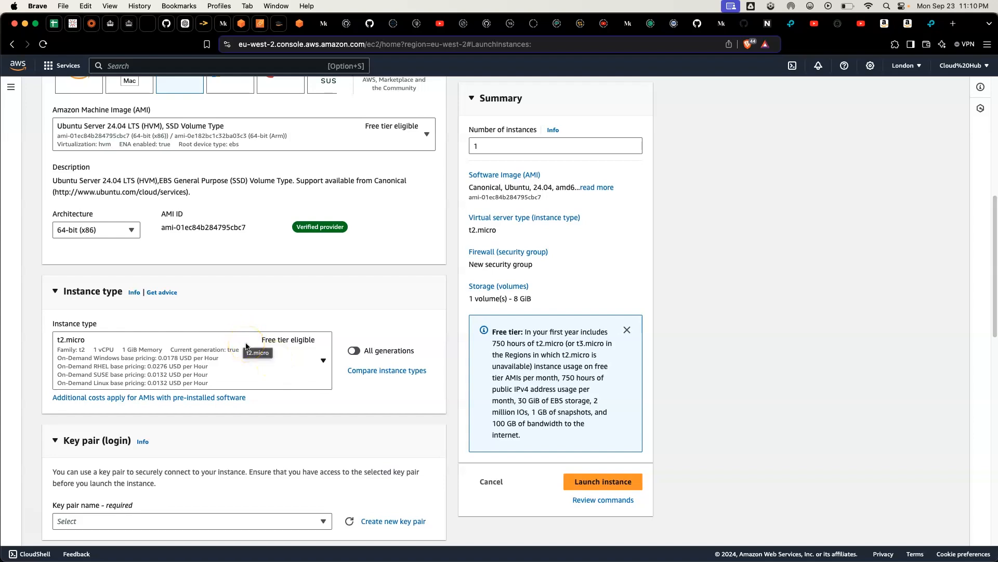
scroll(246, 346, "down", 3)
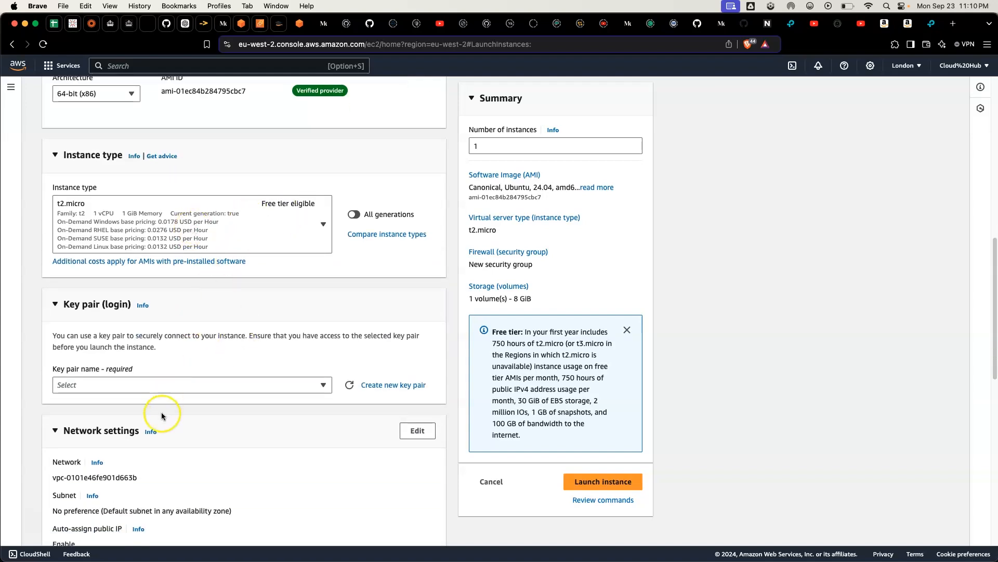
left_click(164, 386)
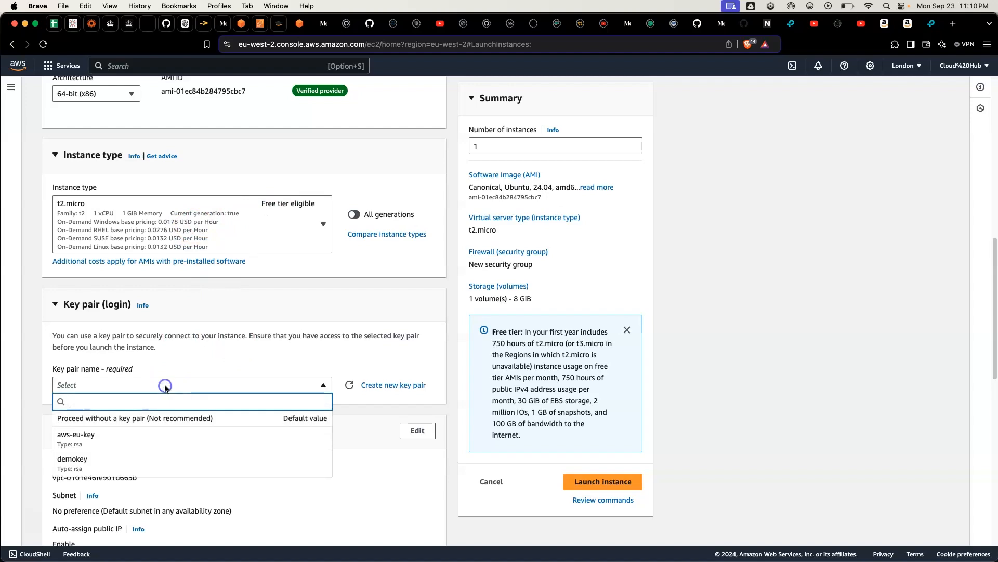
left_click(151, 461)
Step: Edit the network settings of web-server to use the demo23 VPC and the 2-tier-pub1 subnet
scroll(204, 397, "down", 4)
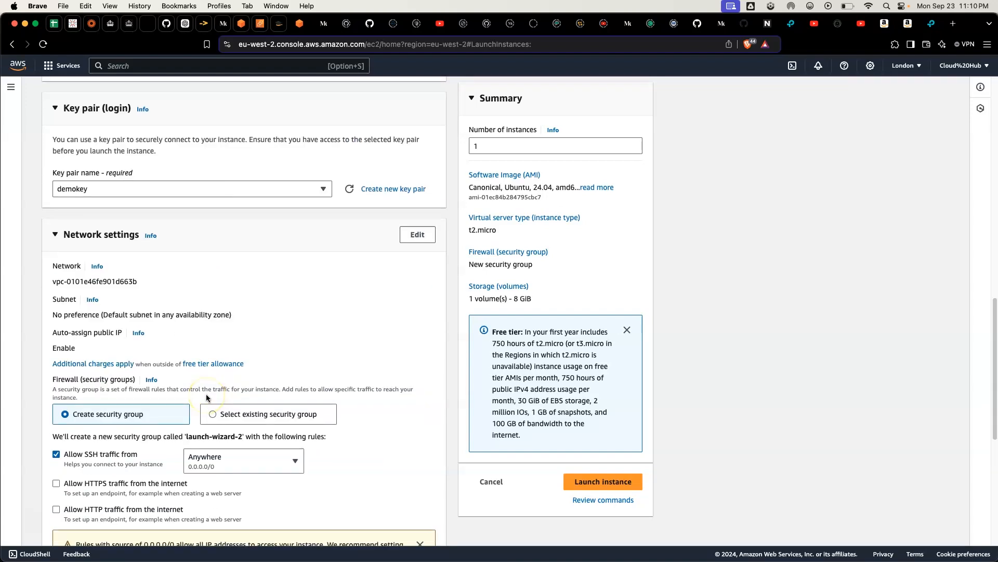
left_click(421, 237)
left_click(211, 280)
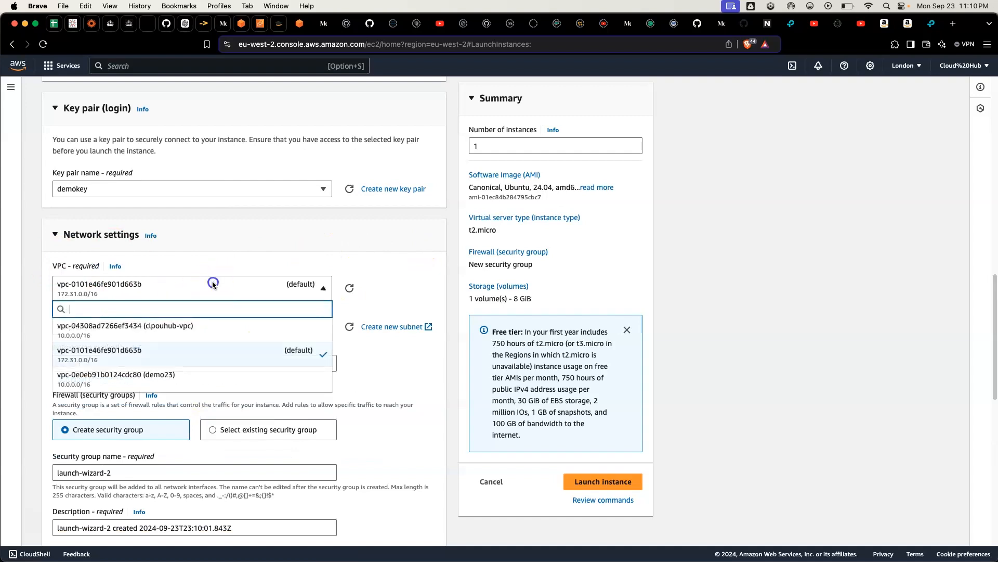
left_click(212, 379)
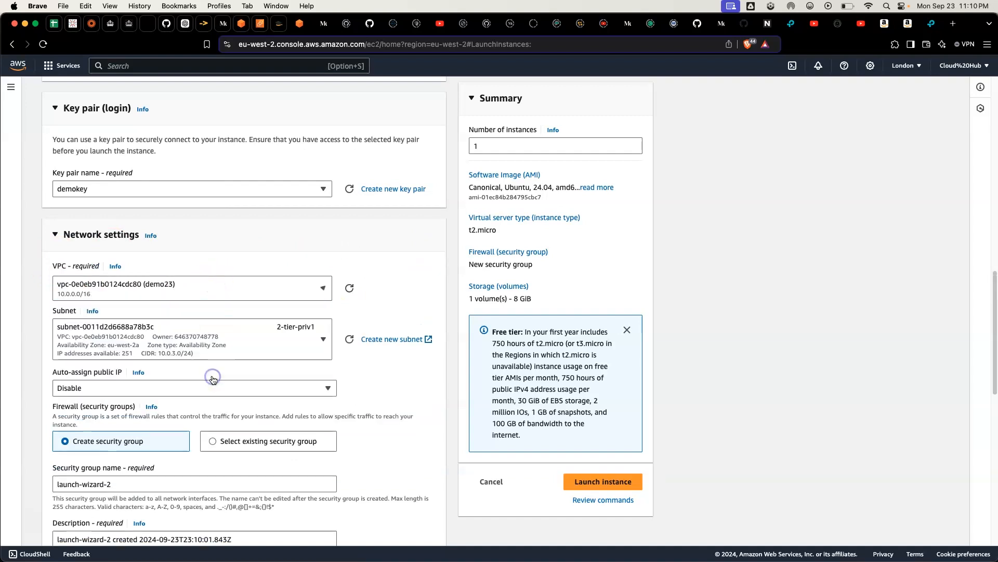
left_click(194, 344)
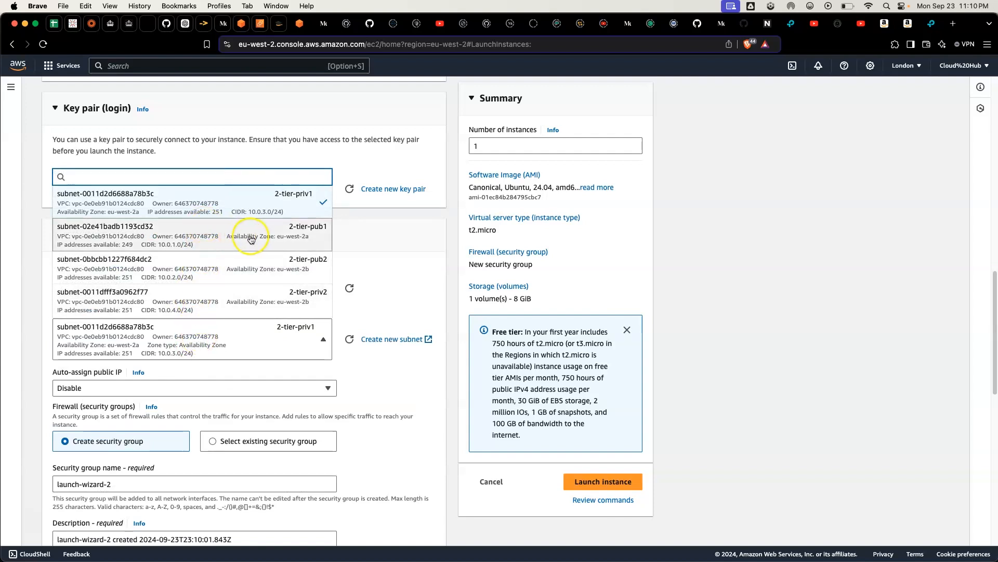
left_click(274, 237)
Step: Enable auto-assignment of a public IP and assign the existing default security group of the demo23 VPC
scroll(218, 250, "down", 3)
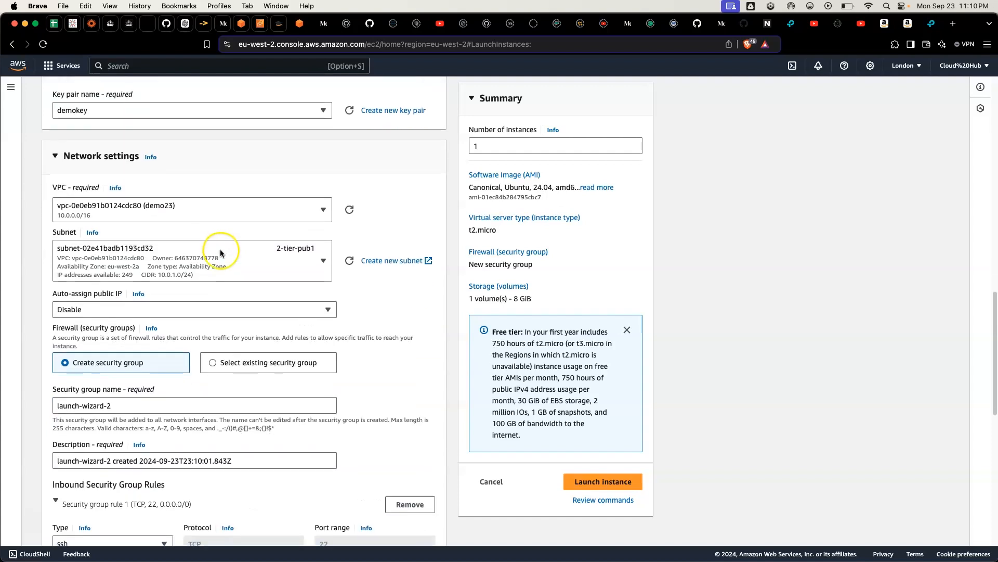
left_click(94, 311)
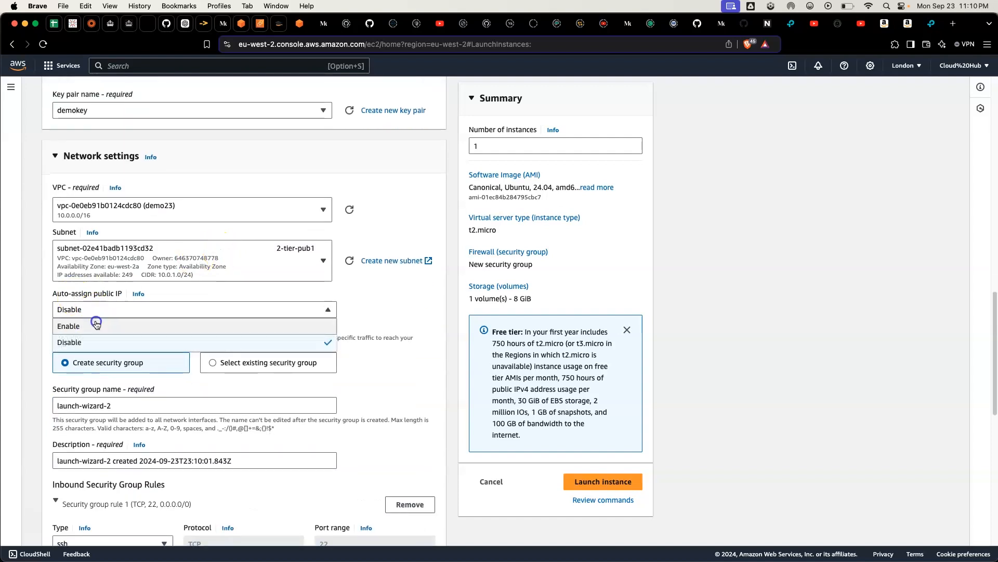
left_click(98, 324)
left_click(152, 310)
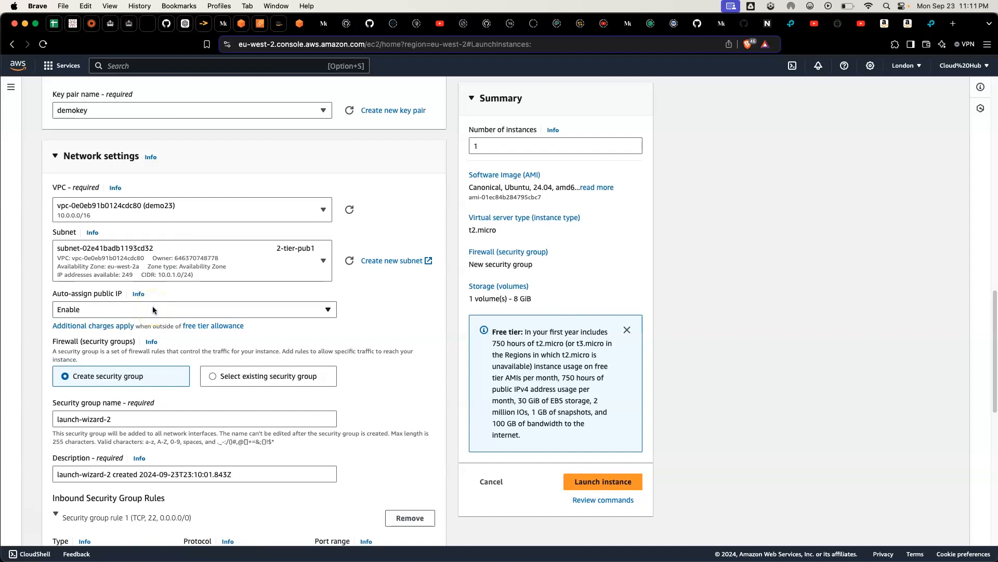
scroll(198, 353, "down", 1)
left_click(210, 363)
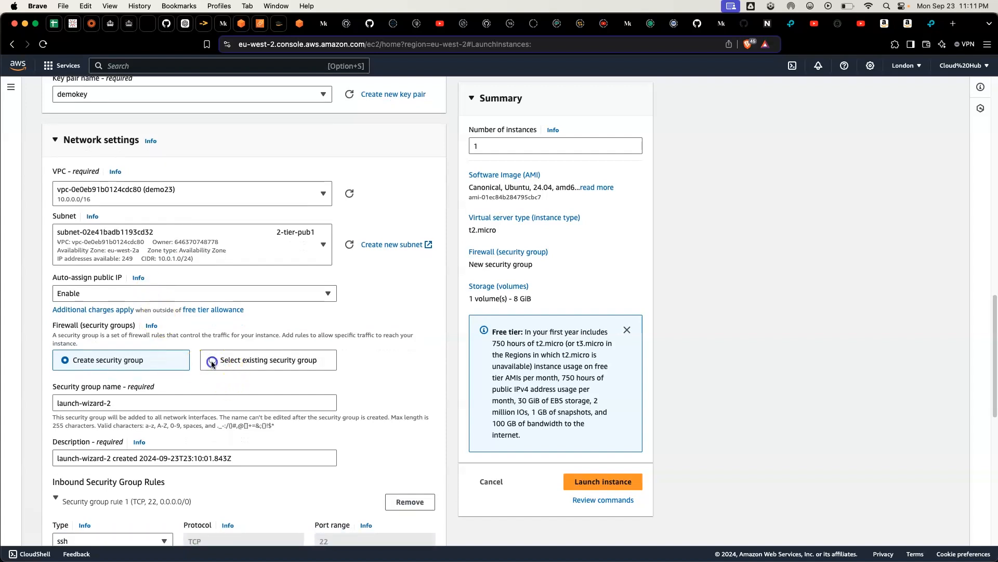
left_click(153, 400)
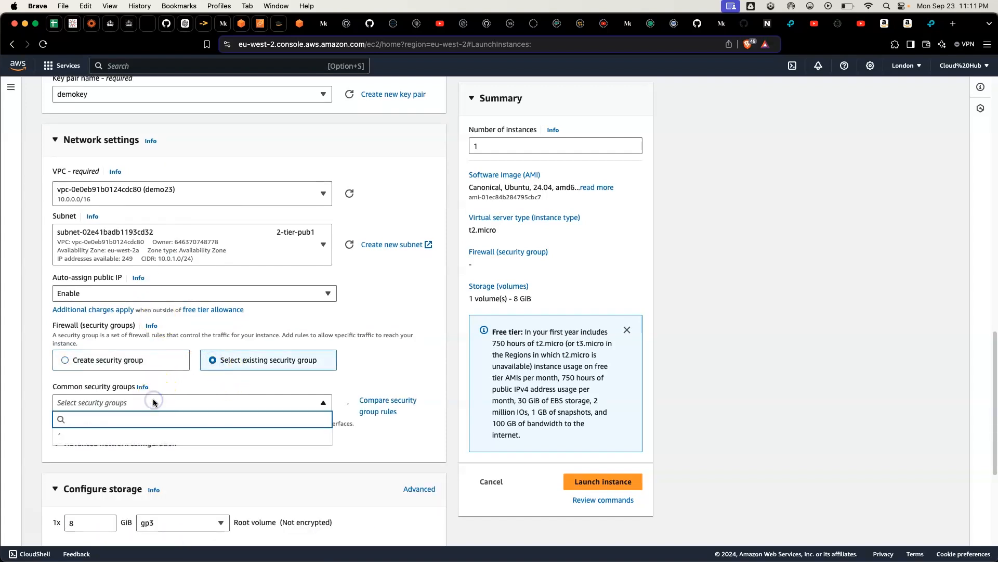
left_click(123, 443)
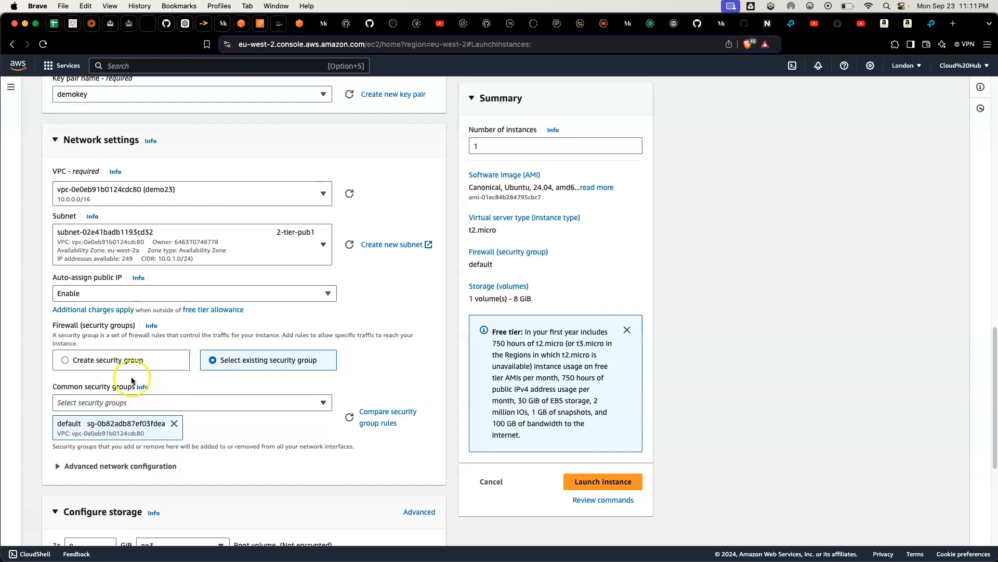
Step: Launch the web-server instance with the default storage and open the list of instances
scroll(119, 446, "down", 5)
left_click(250, 374)
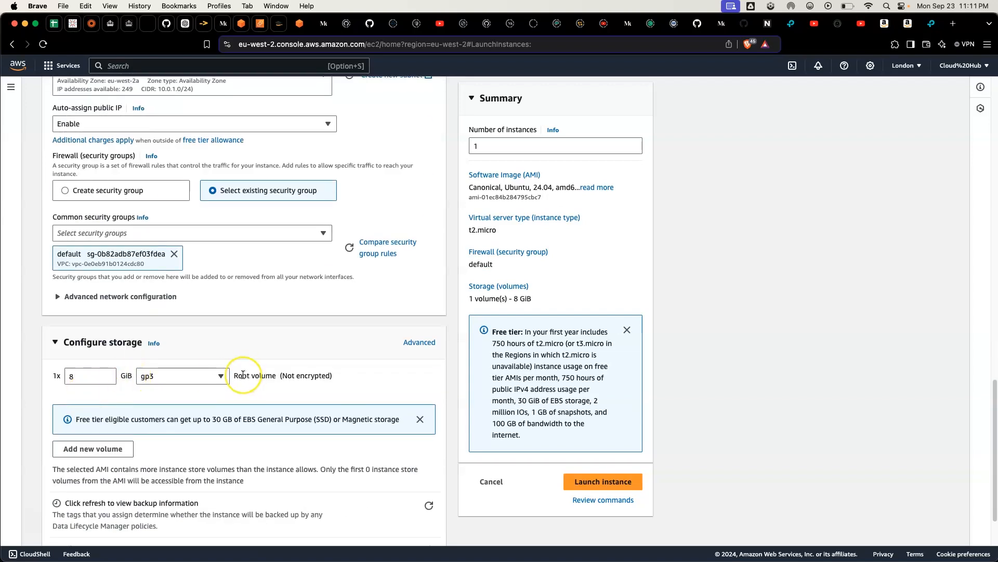
scroll(243, 374, "down", 2)
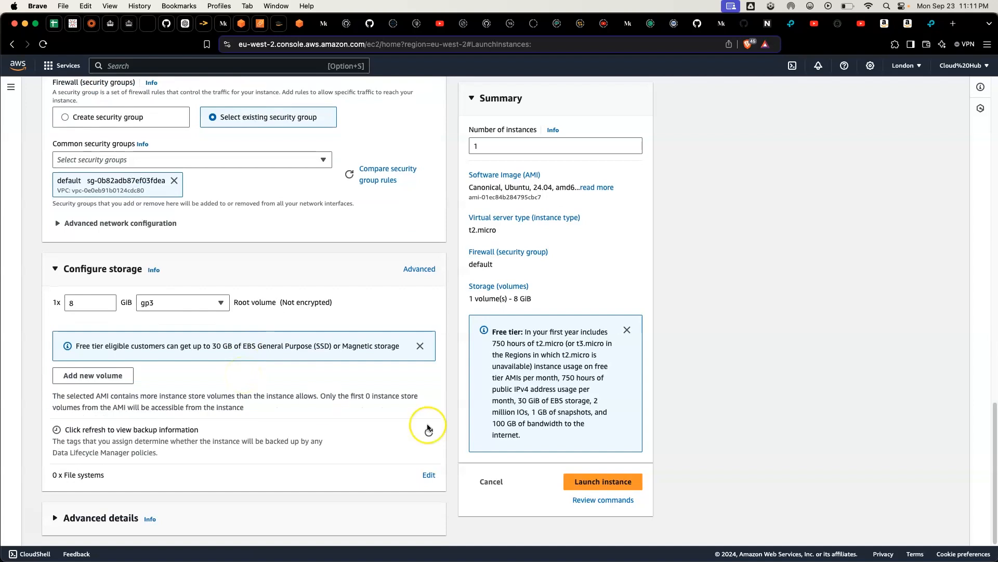
left_click(585, 486)
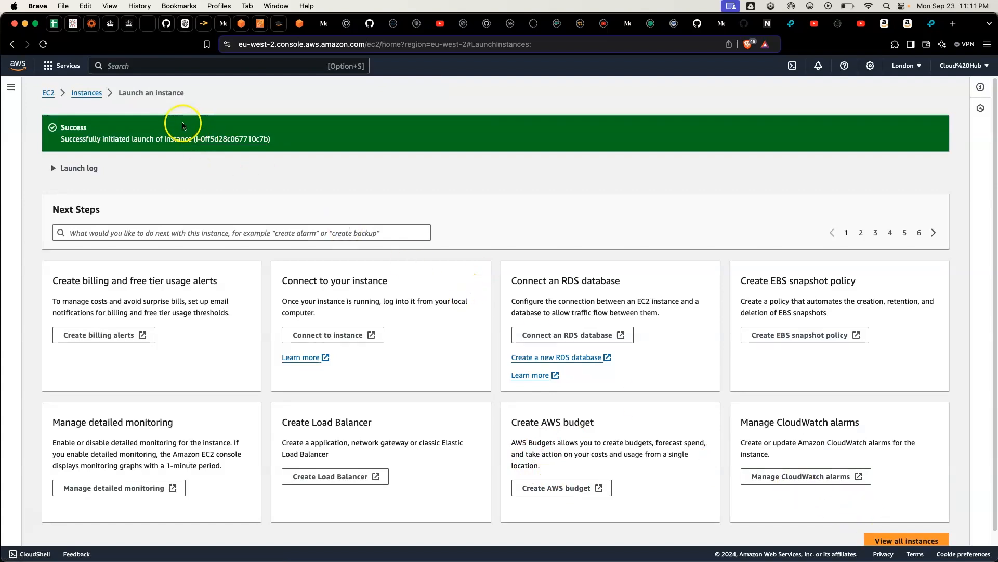
left_click(83, 95)
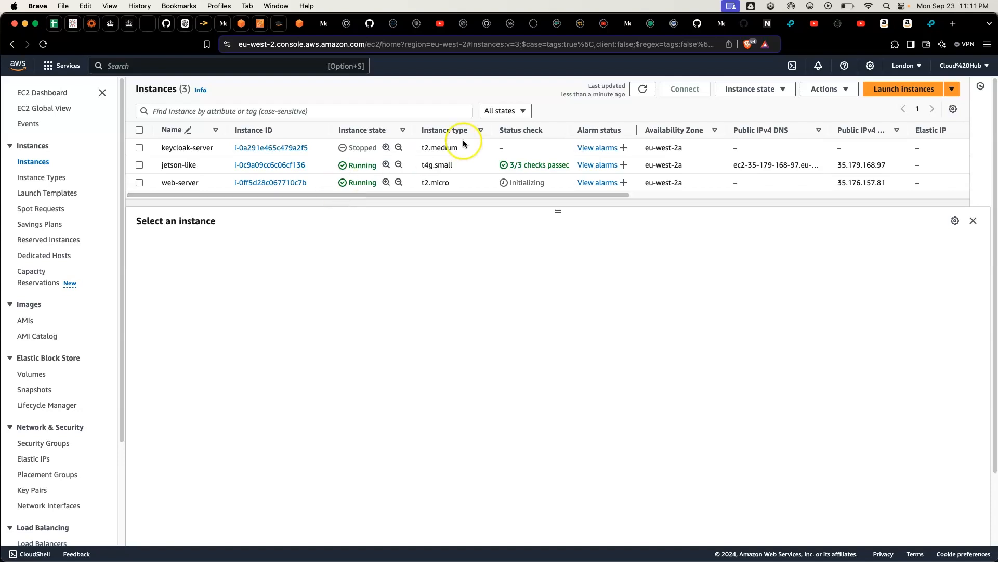
Step: Start launching another instance named web-server2 with Ubuntu (Ubuntu Server 24.04 LTS) as its machine image
left_click(904, 87)
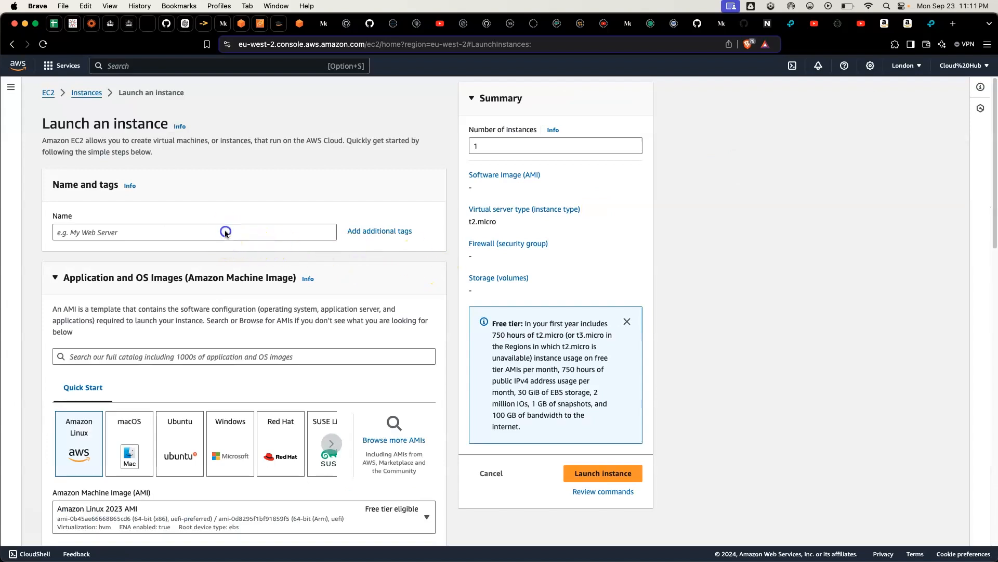
left_click(225, 232)
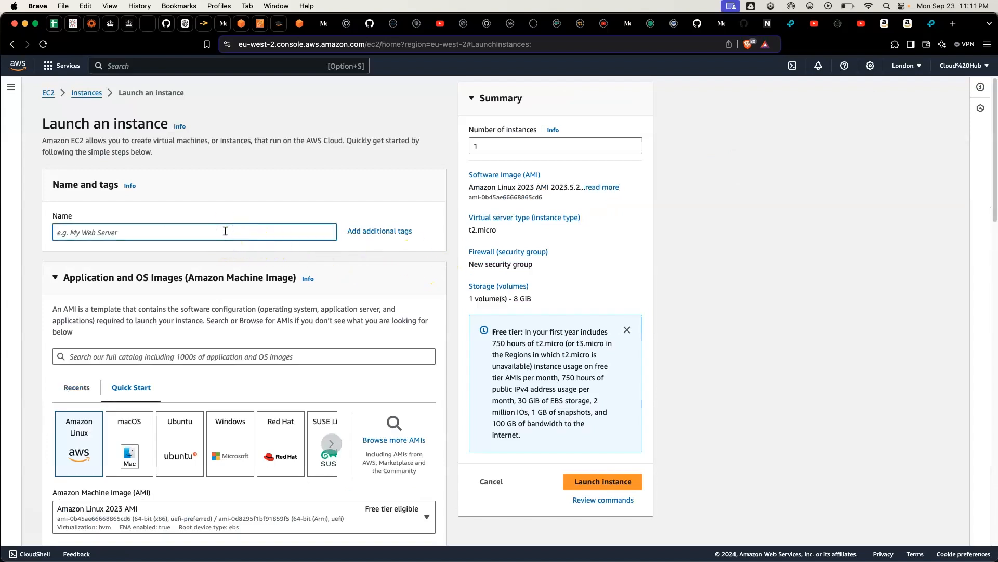
type("web-servw")
key("BackSpace")
left_click(187, 424)
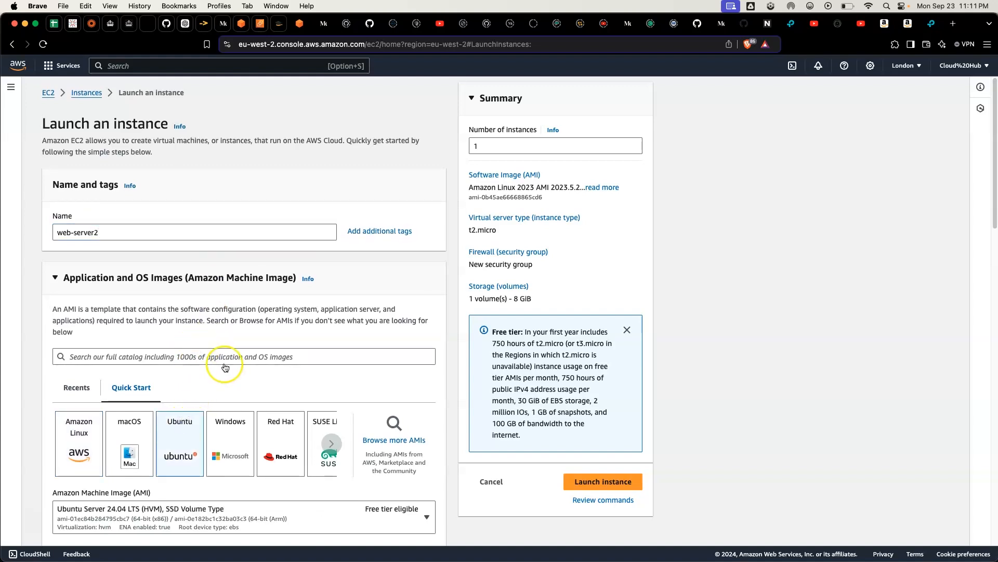
Step: Select demokey as the key pair for web-server2
scroll(224, 367, "down", 10)
scroll(225, 367, "up", 2)
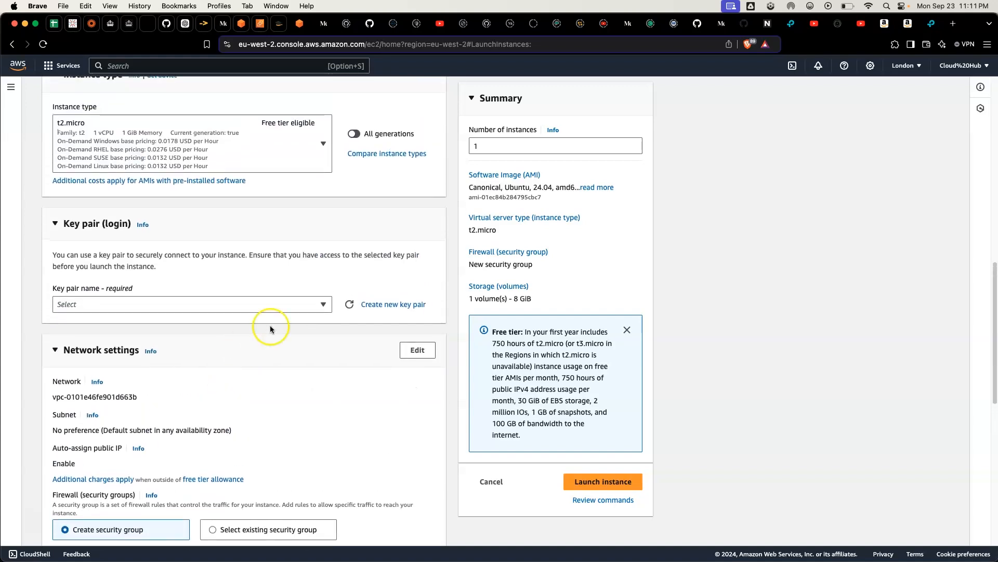
scroll(306, 305, "up", 5)
scroll(304, 303, "down", 3)
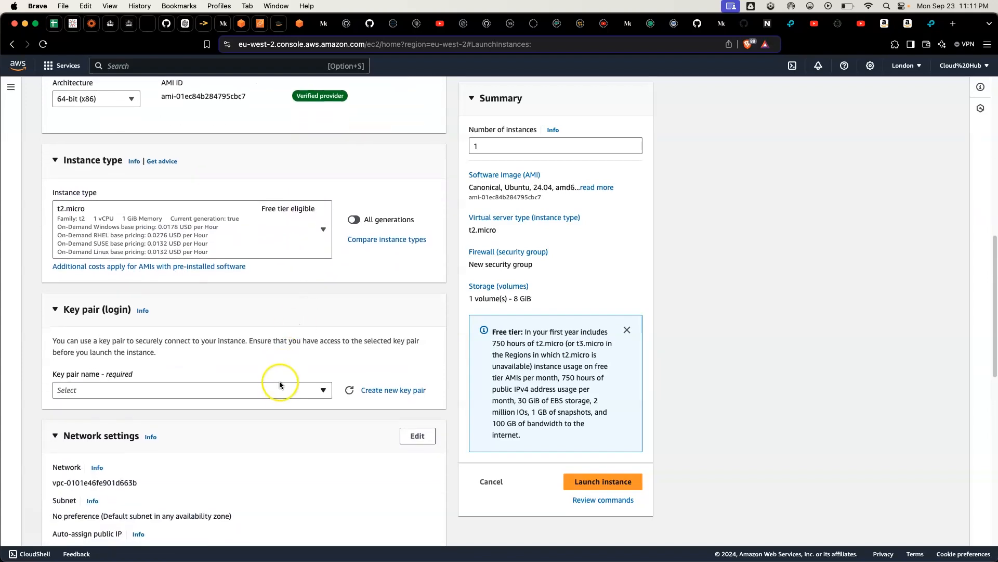
left_click(280, 389)
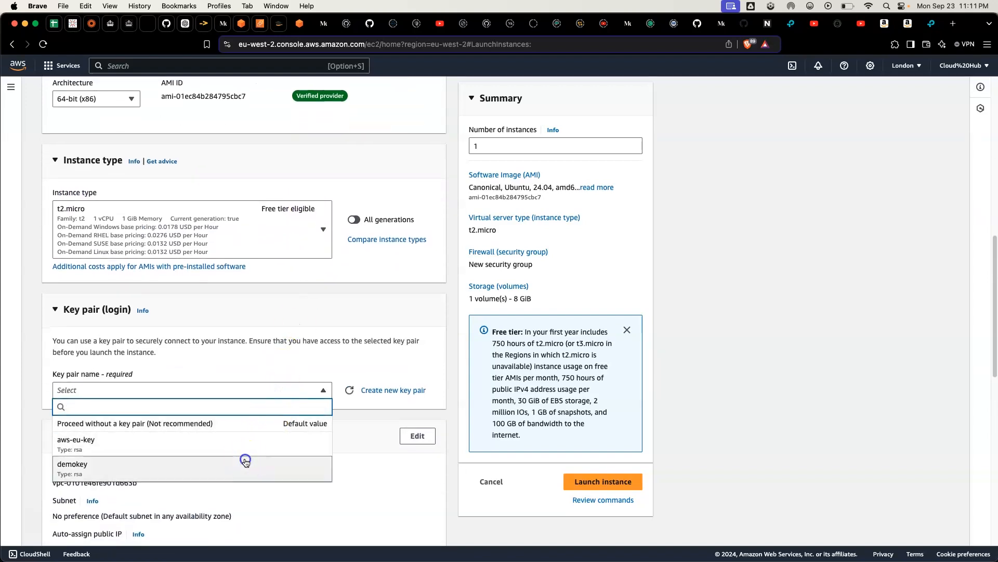
left_click(249, 464)
Step: Edit the network settings of web-server2 and place it in the demo23 VPC
scroll(264, 375, "down", 1)
scroll(264, 375, "down", 5)
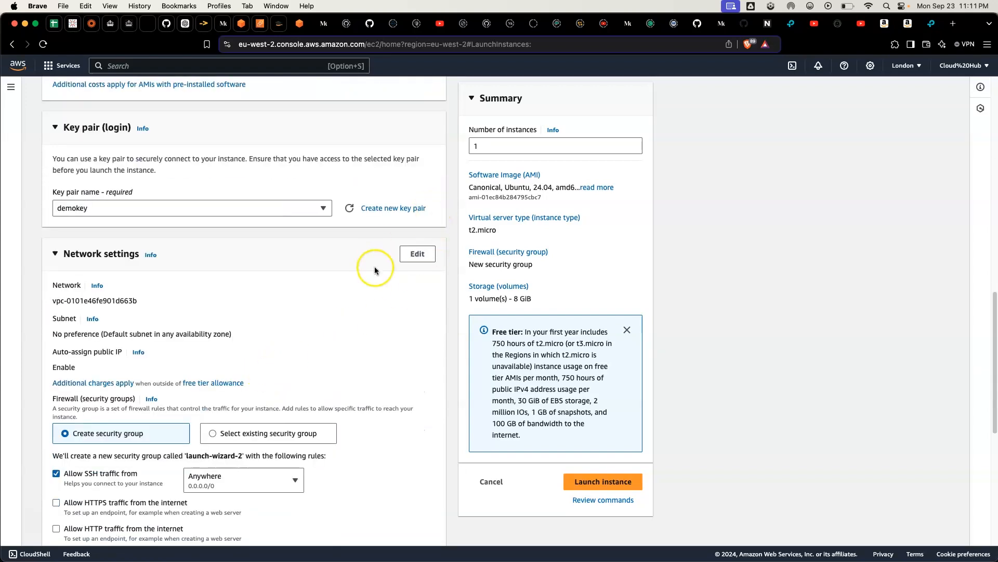
left_click(410, 255)
left_click(243, 304)
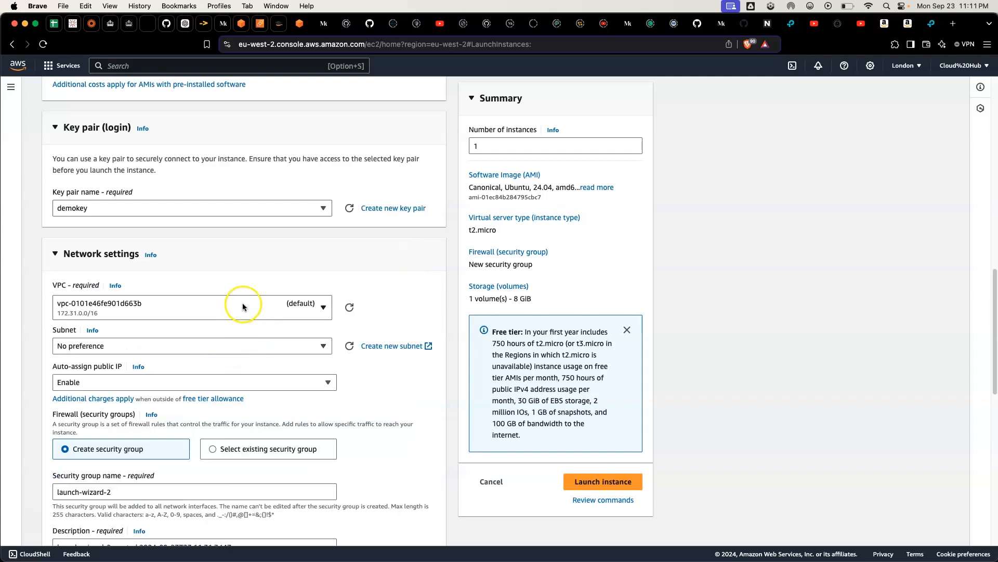
left_click(210, 392)
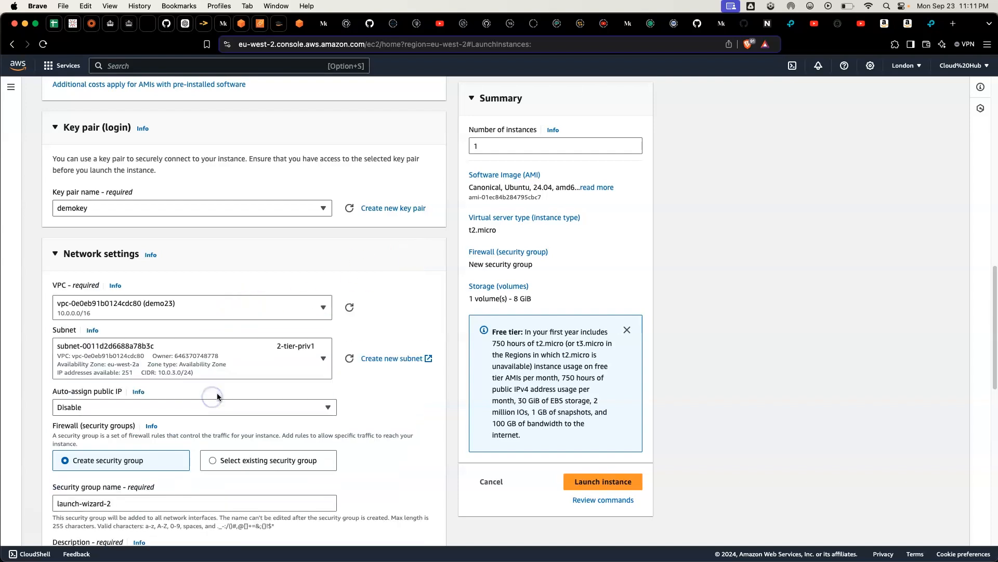
Step: Place web-server2 in the 2-tier-pub2 subnet and enable auto-assignment of a public IP
scroll(263, 305, "down", 2)
left_click(263, 307)
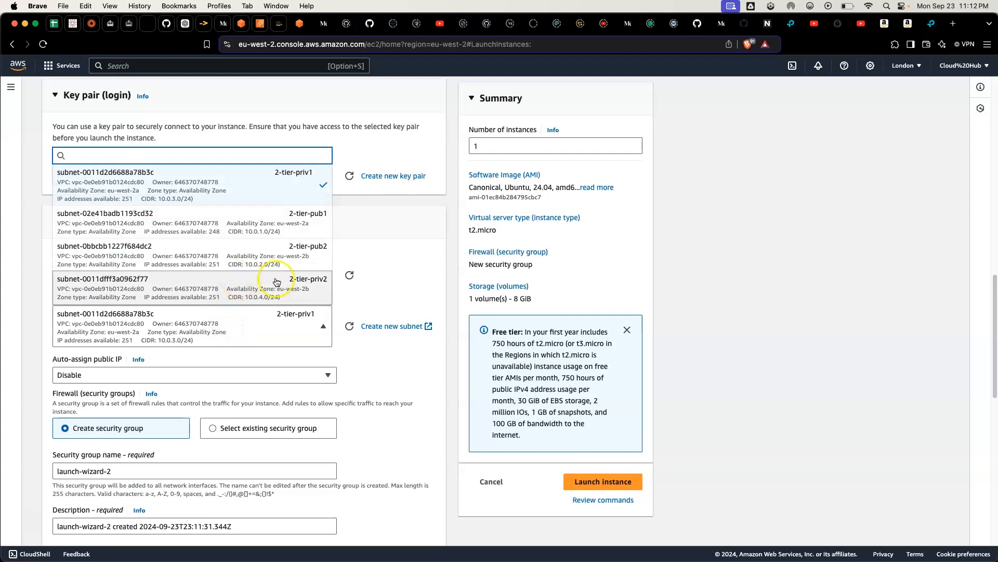
scroll(287, 256, "down", 1)
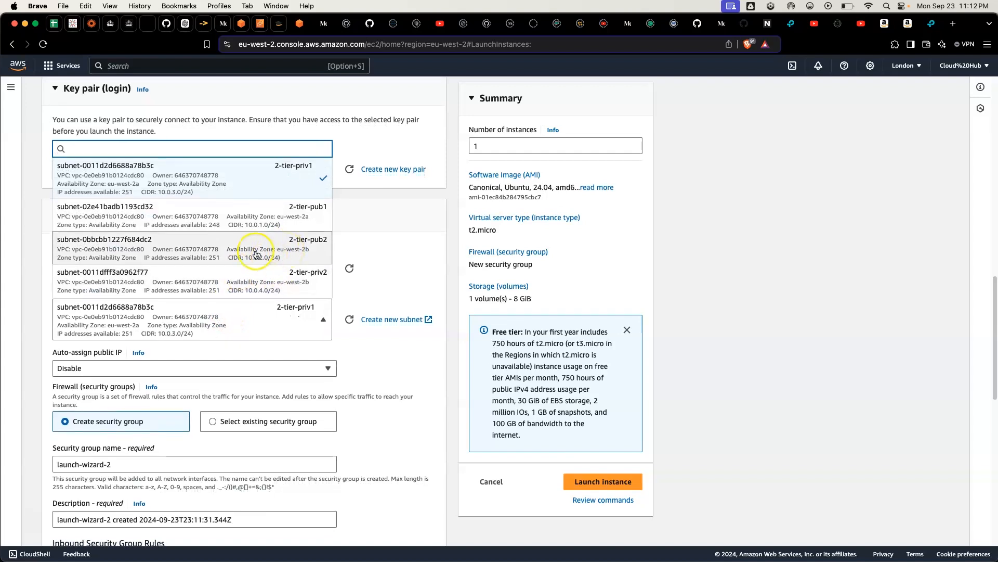
left_click(269, 246)
scroll(269, 246, "down", 3)
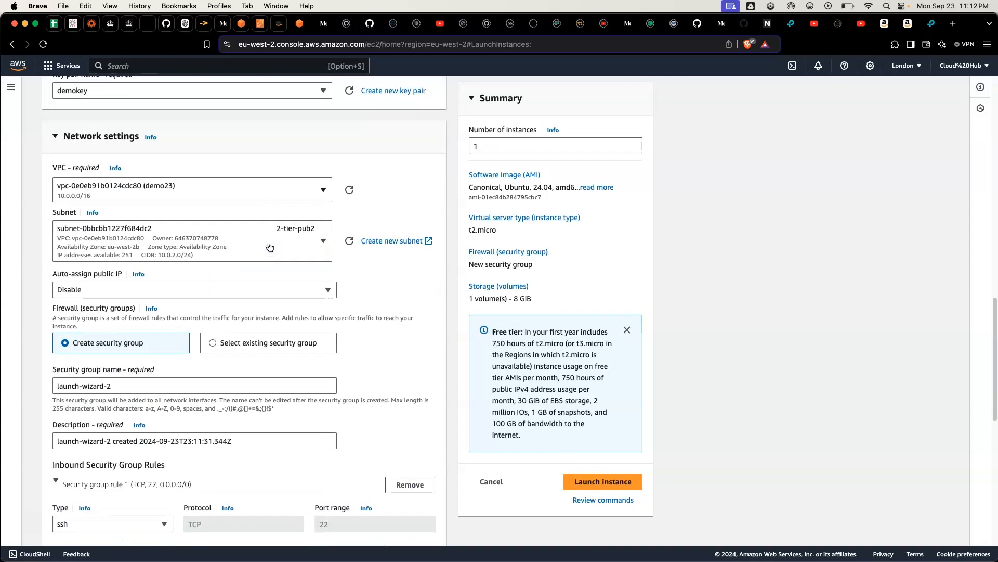
left_click(130, 290)
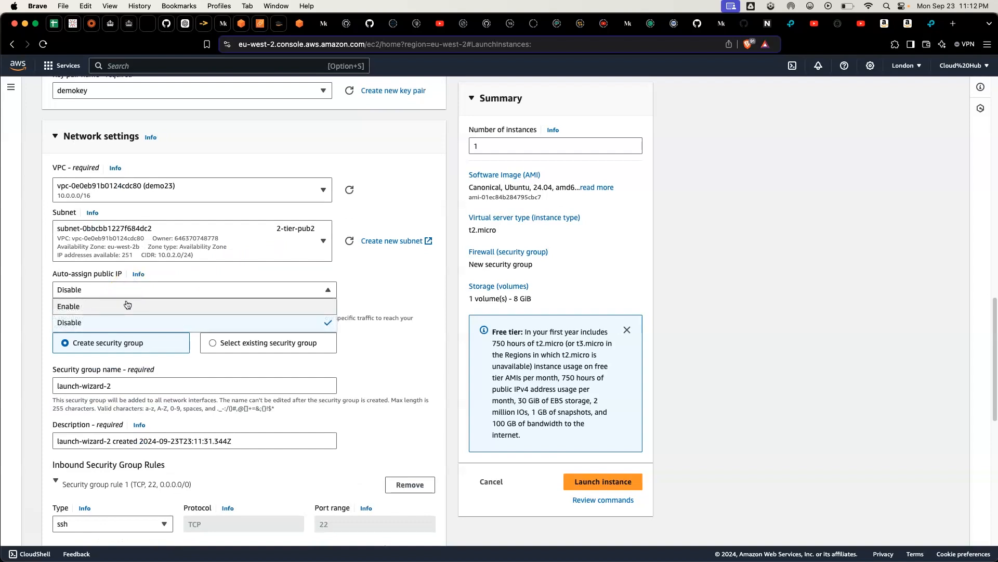
left_click(126, 307)
Step: Assign the existing default security group to web-server2 instead of creating a new one
scroll(208, 348, "down", 2)
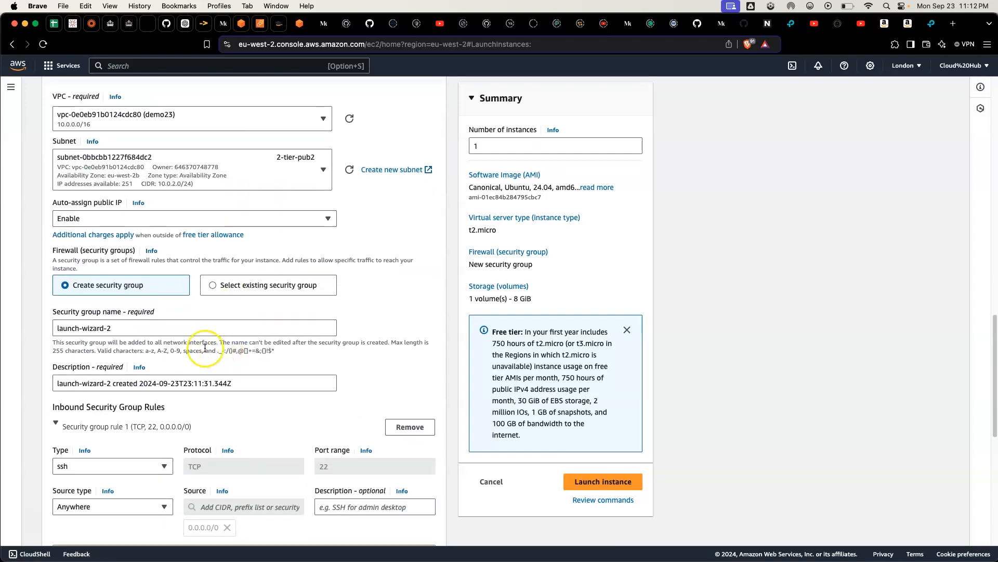
left_click(206, 287)
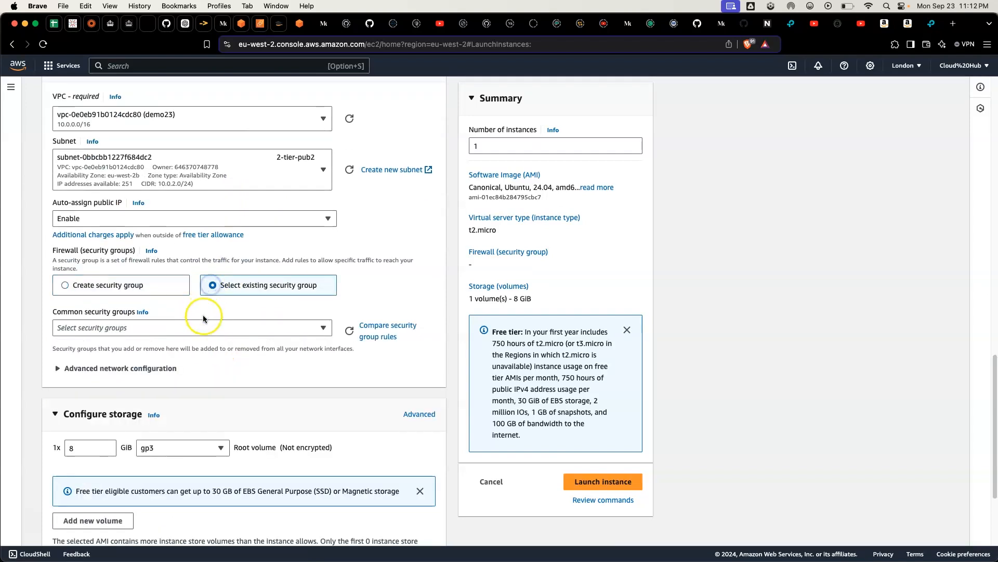
left_click(203, 322)
left_click(181, 372)
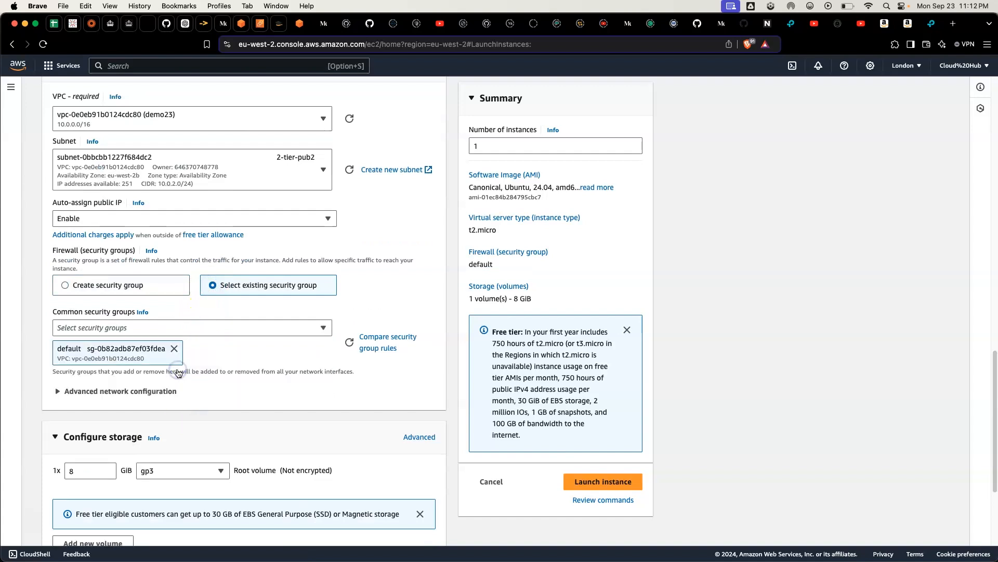
Step: Launch web-server2 with the default storage and return to the list of instances
scroll(179, 370, "down", 3)
scroll(218, 386, "down", 3)
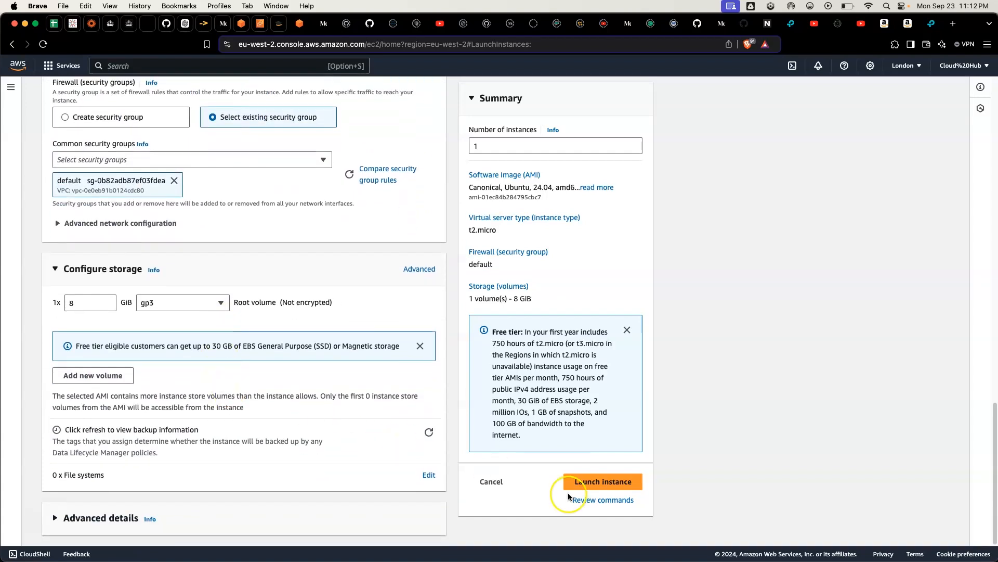
left_click(578, 482)
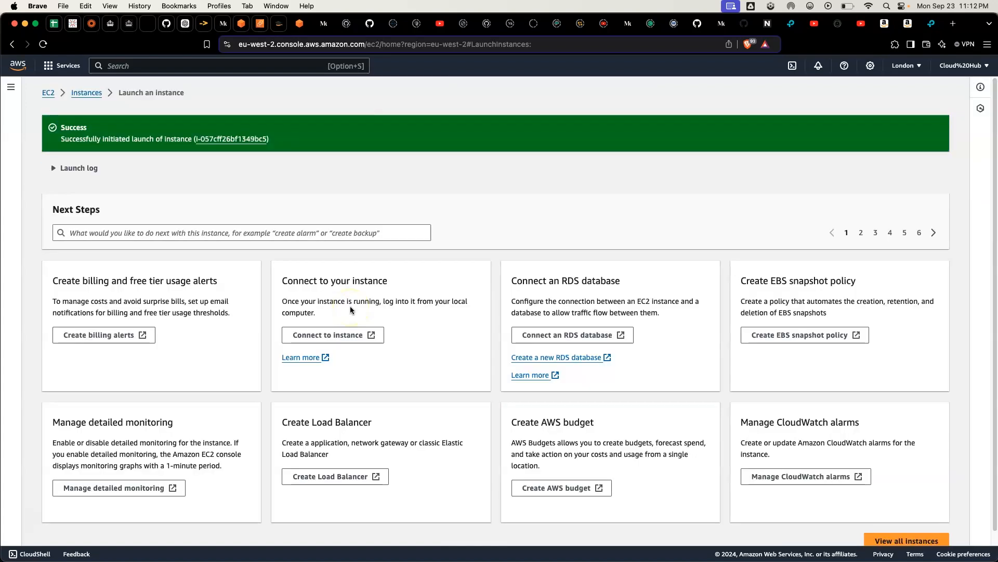
left_click(86, 93)
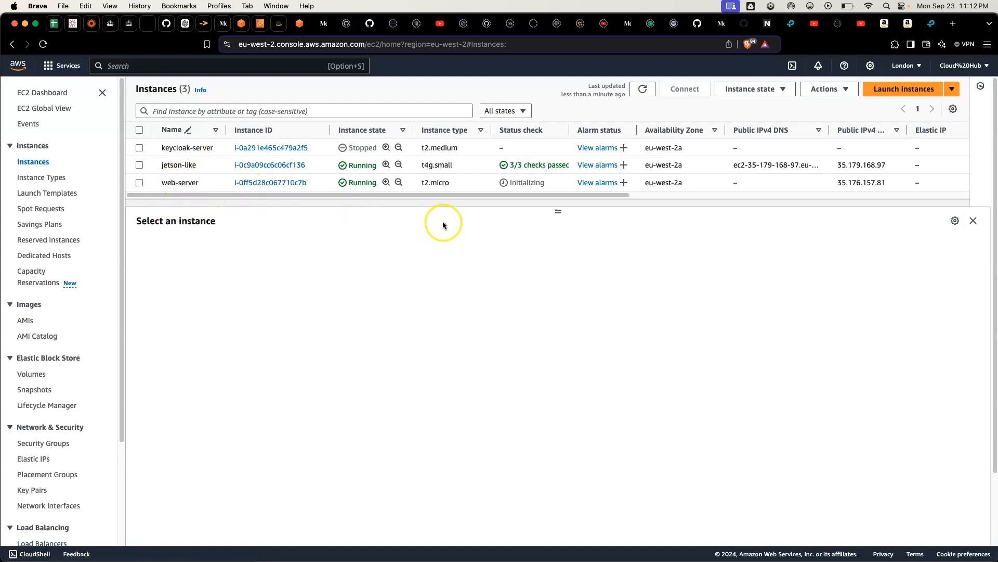
Step: Enlarge the instance list area, switch to Preview to examine the two-tier architecture diagram, and return to the instances
left_click_drag(558, 211, 586, 359)
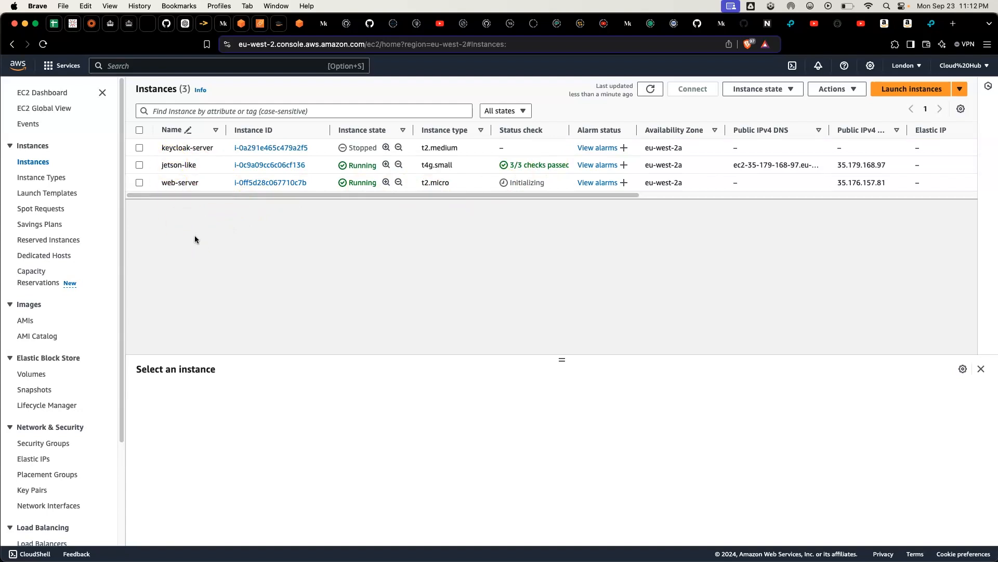
left_click(186, 196)
mouse_move(622, 558)
left_click(844, 543)
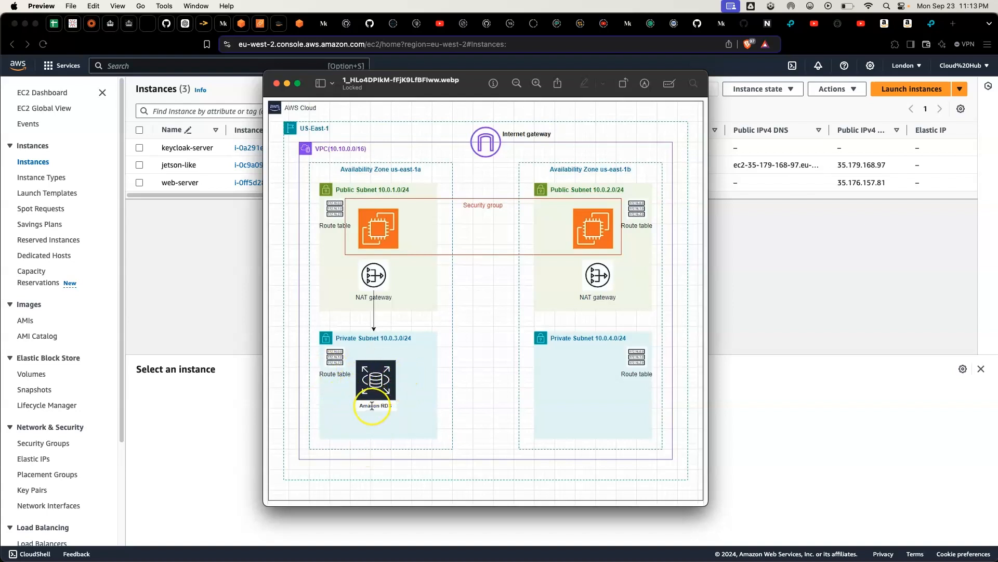
left_click(795, 442)
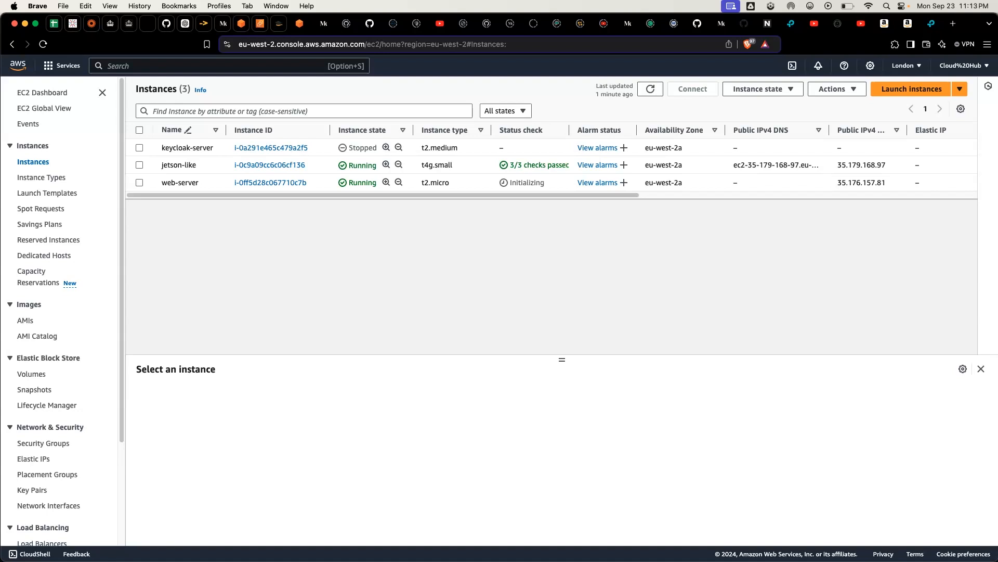
left_click(45, 182)
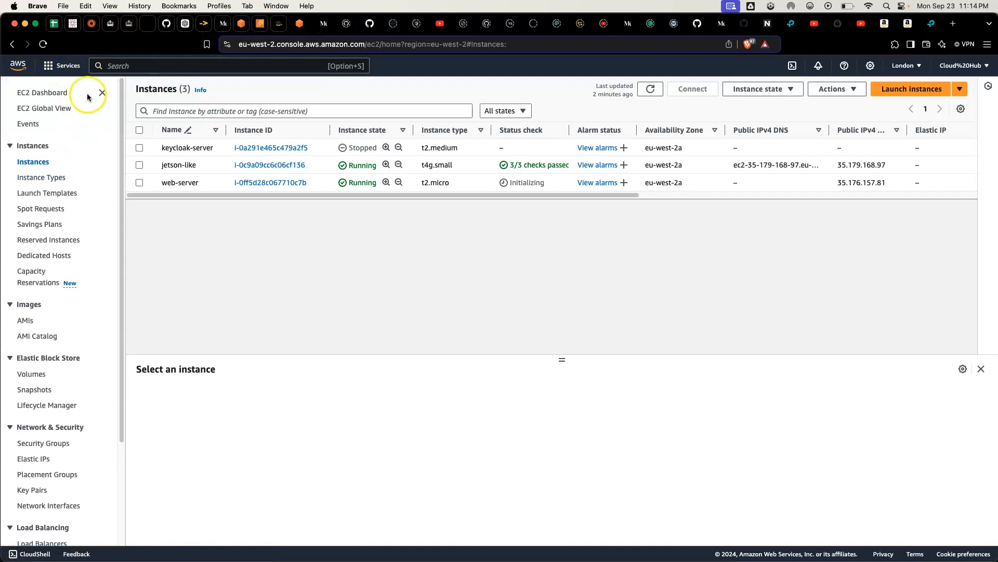
Step: Search the console for vpc, open the VPC service and view its list of subnets
left_click(132, 64)
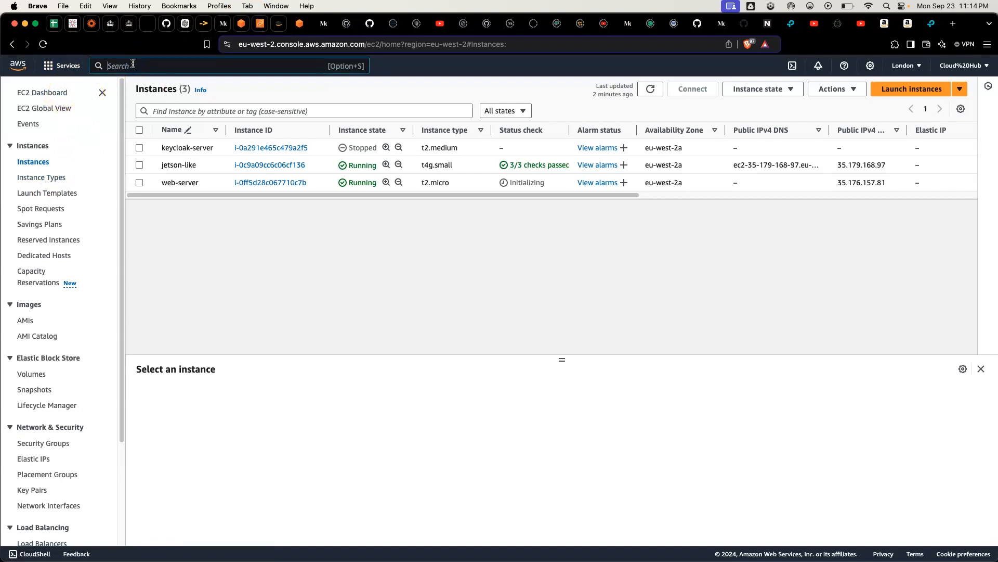
type("vo")
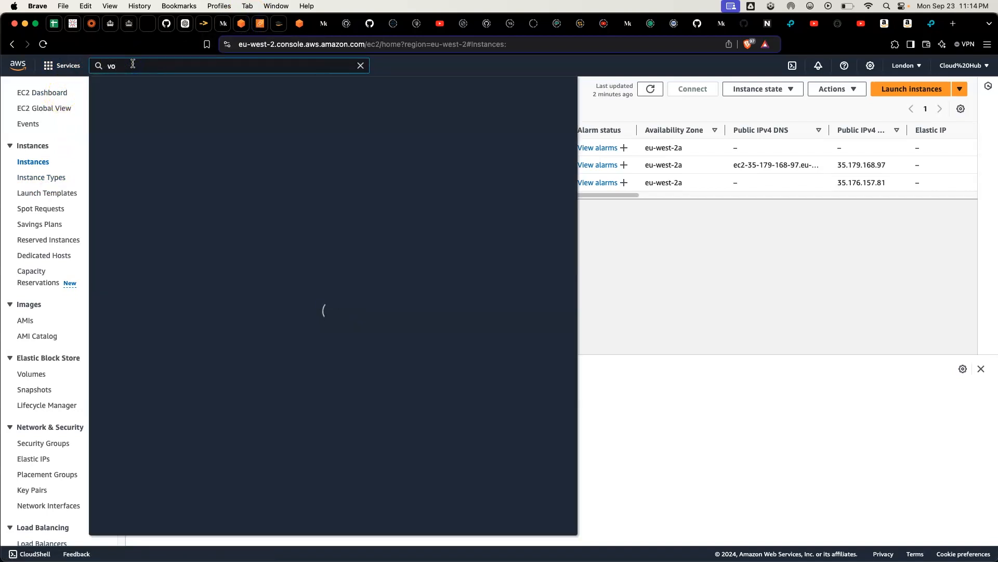
key("BackSpace")
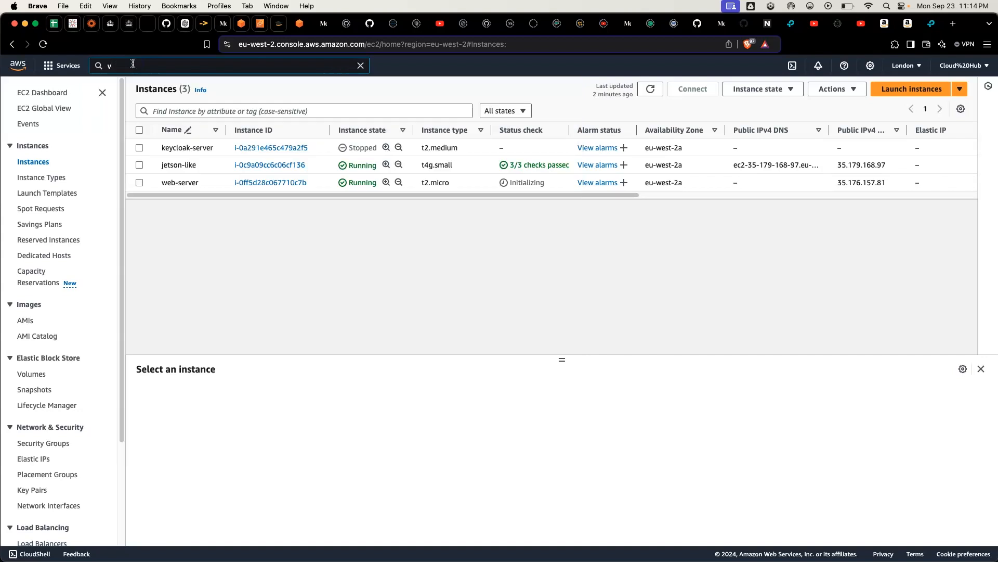
type("pc")
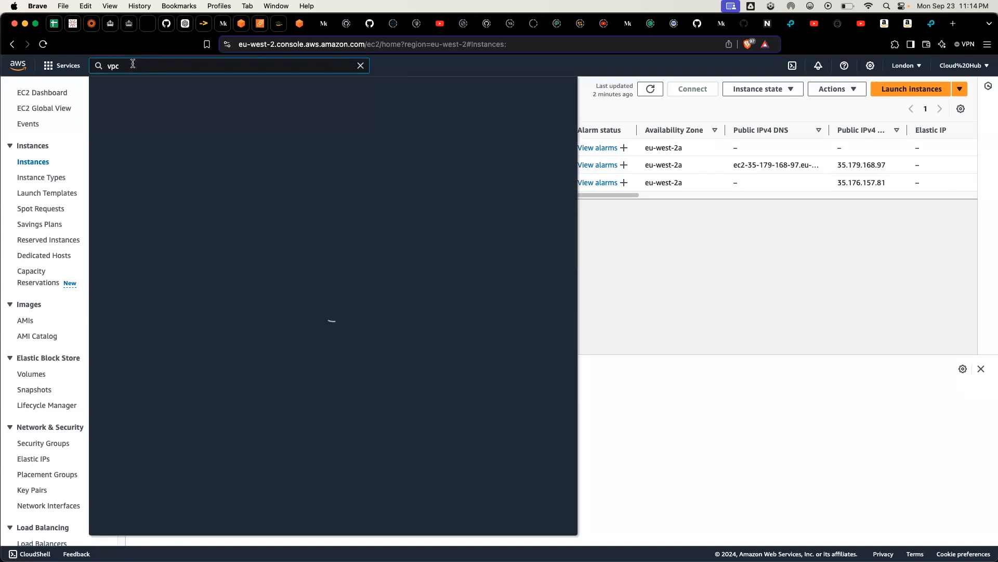
left_click(233, 138)
left_click(475, 177)
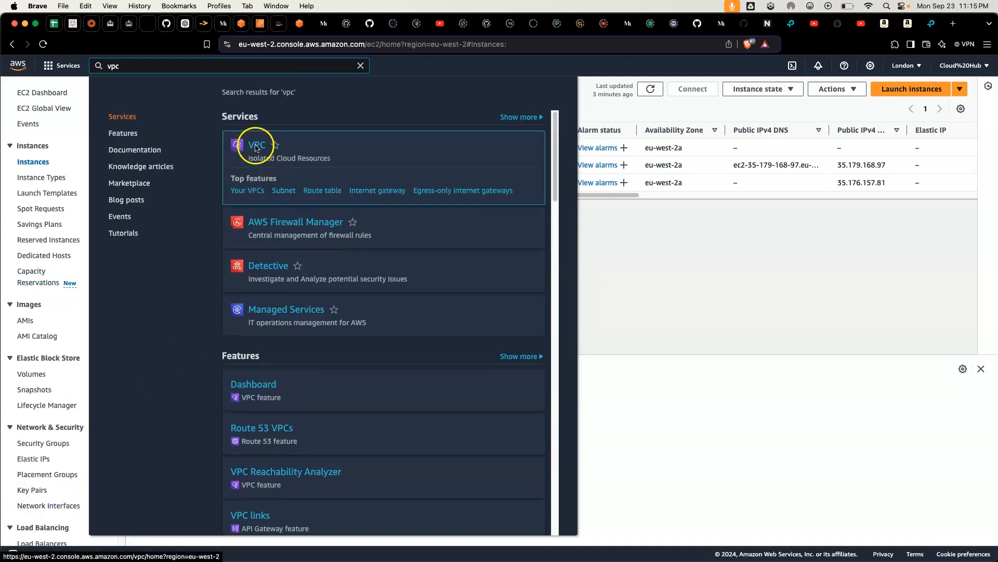
left_click(256, 147)
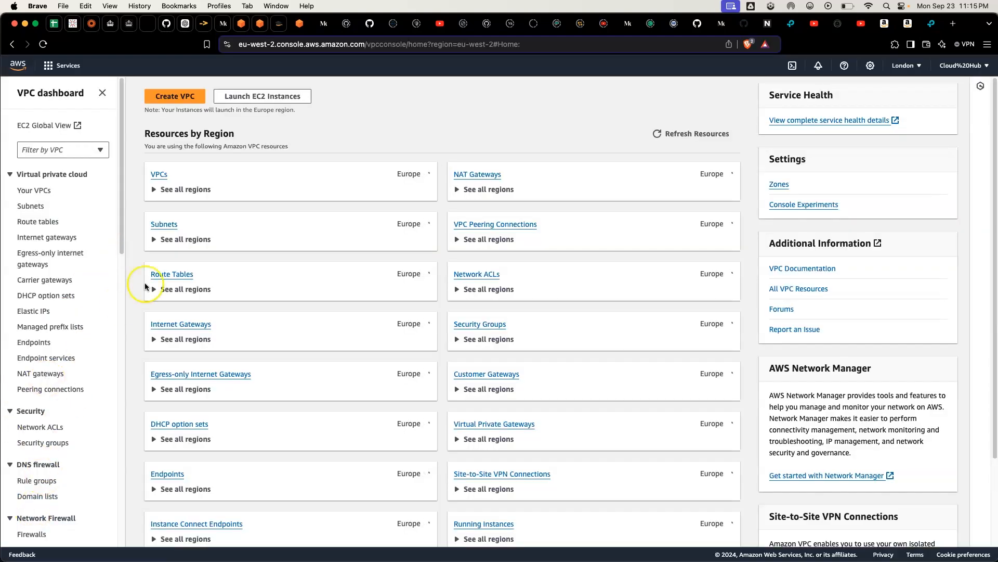
left_click(32, 205)
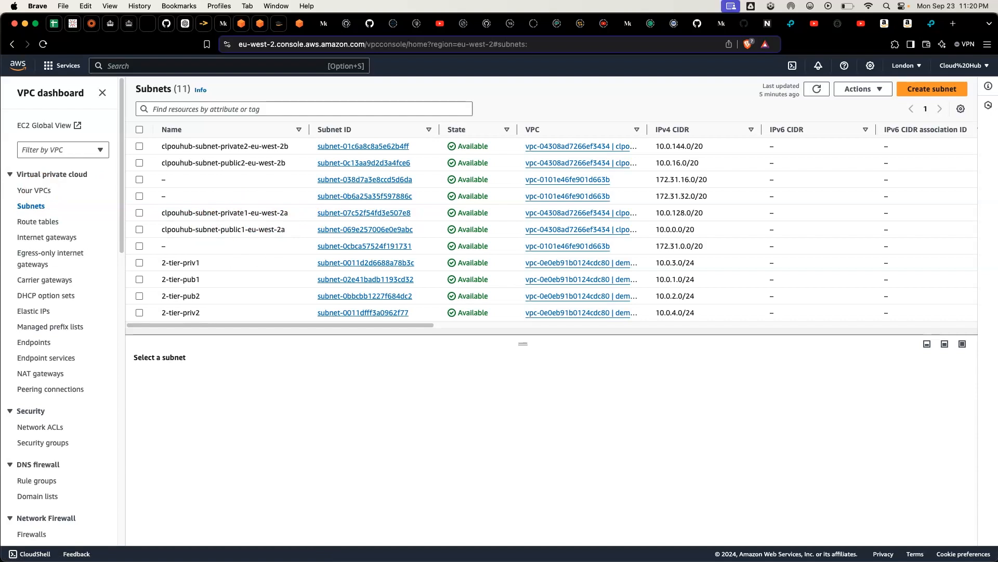
Step: Search the console for rds and open the RDS service dashboard
left_click(156, 67)
type("rds")
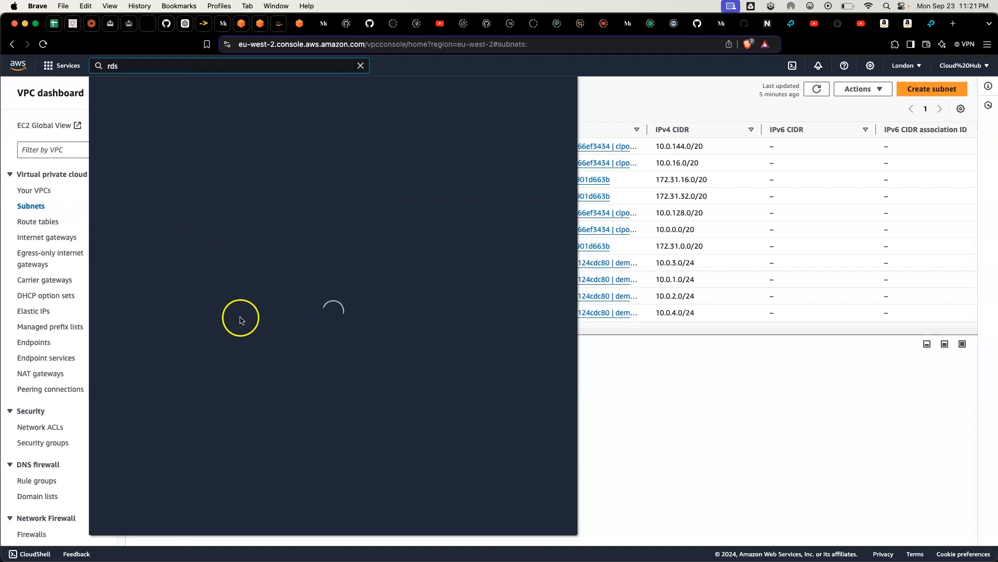
mouse_move(364, 251)
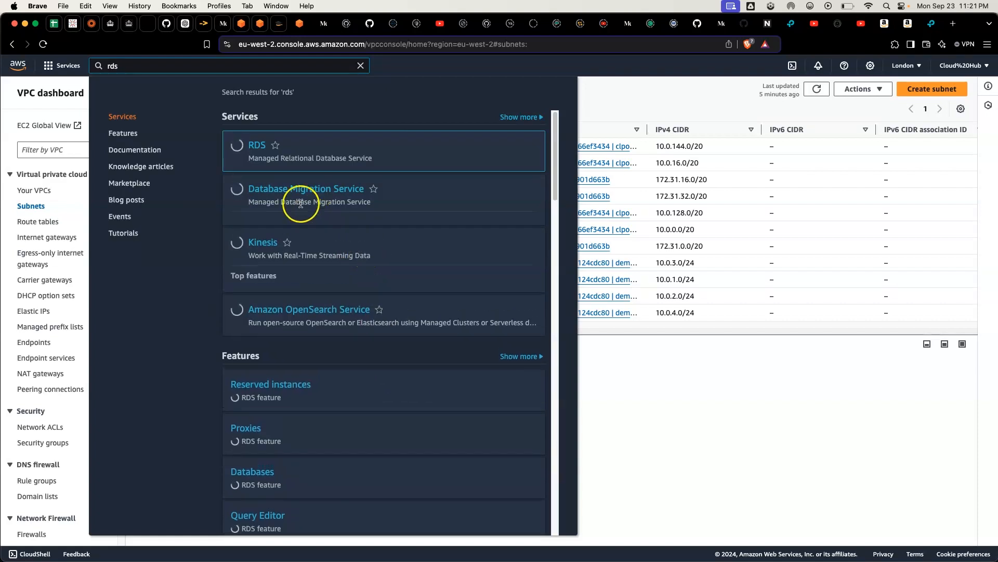
left_click(254, 150)
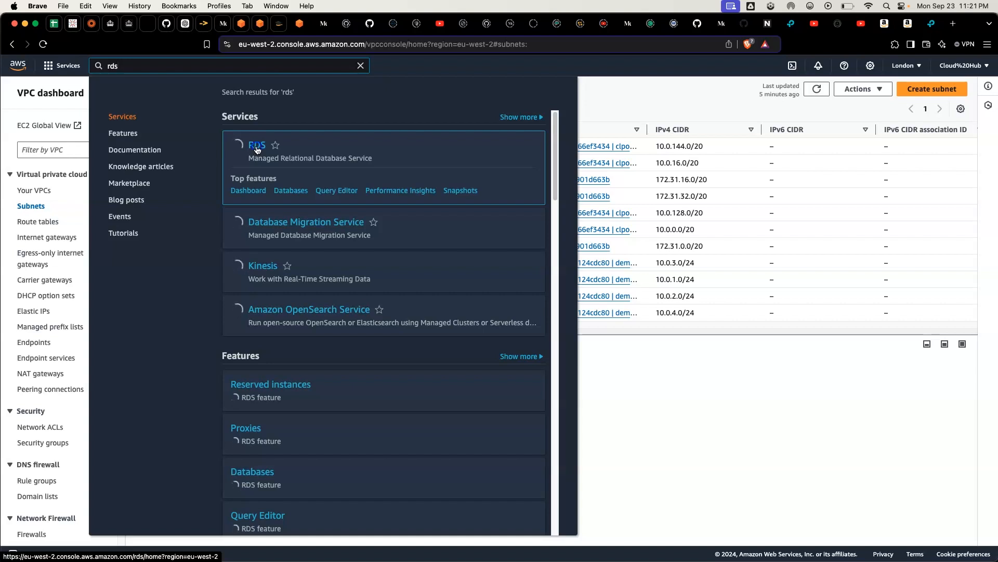
left_click(256, 149)
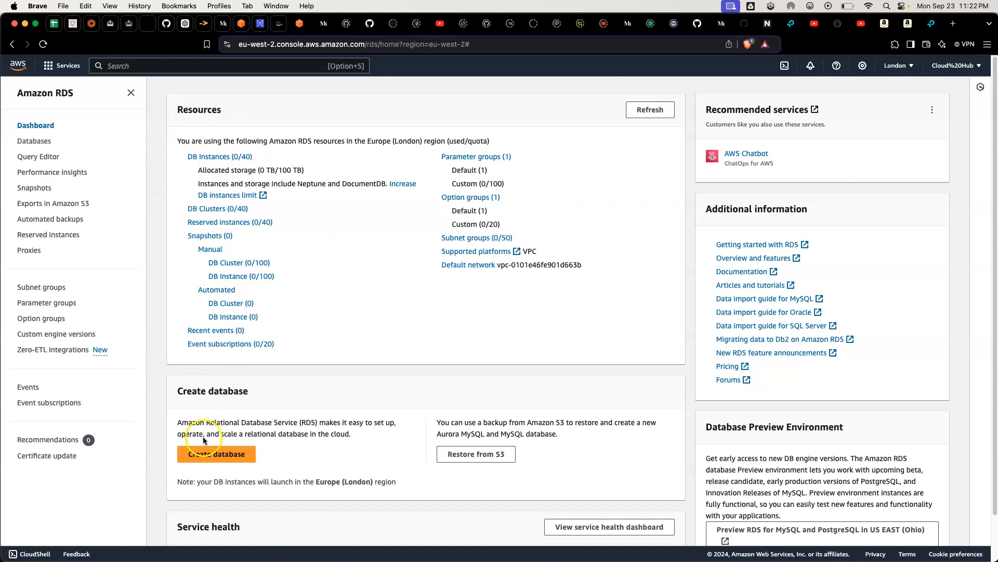
Step: Start creating a database with the MySQL engine type
left_click(200, 455)
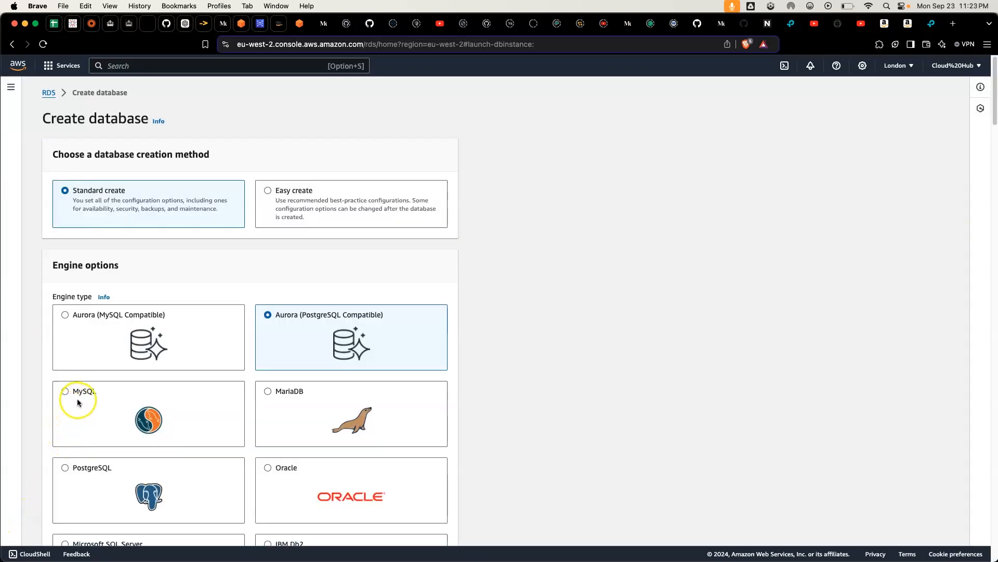
left_click(77, 402)
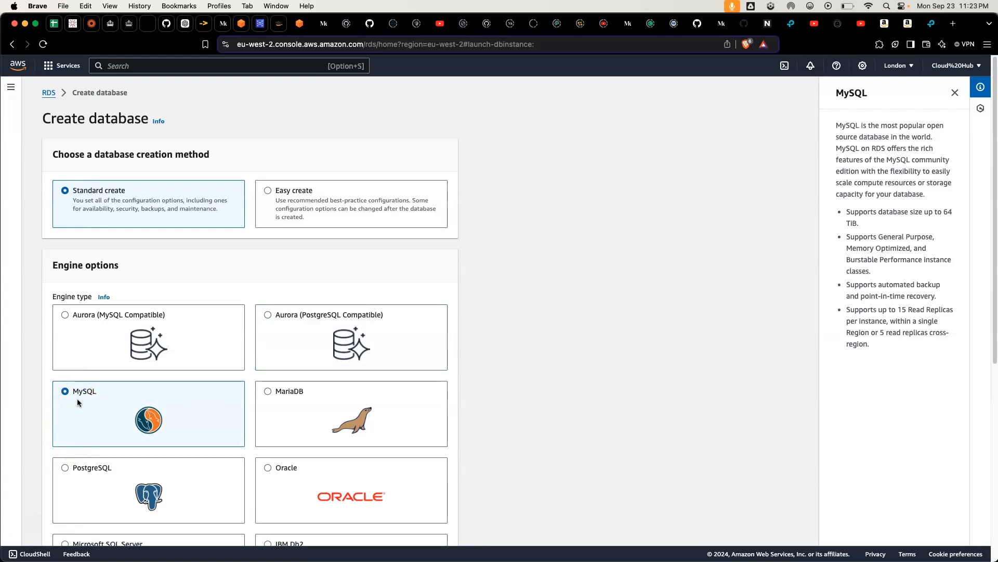
scroll(78, 402, "down", 5)
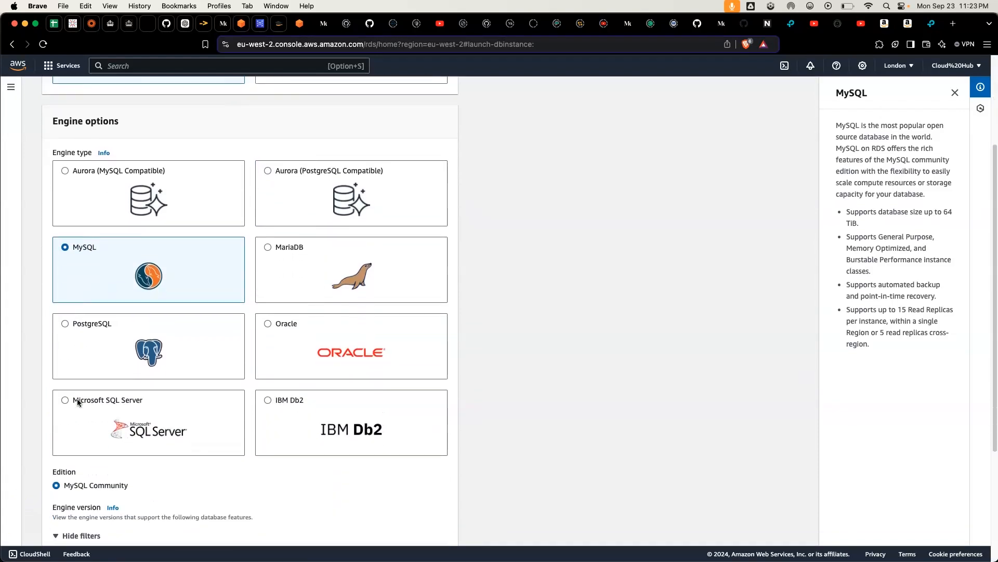
Step: Keep engine version MySQL 8.0.35 and choose the Free tier template for the database
scroll(77, 401, "down", 6)
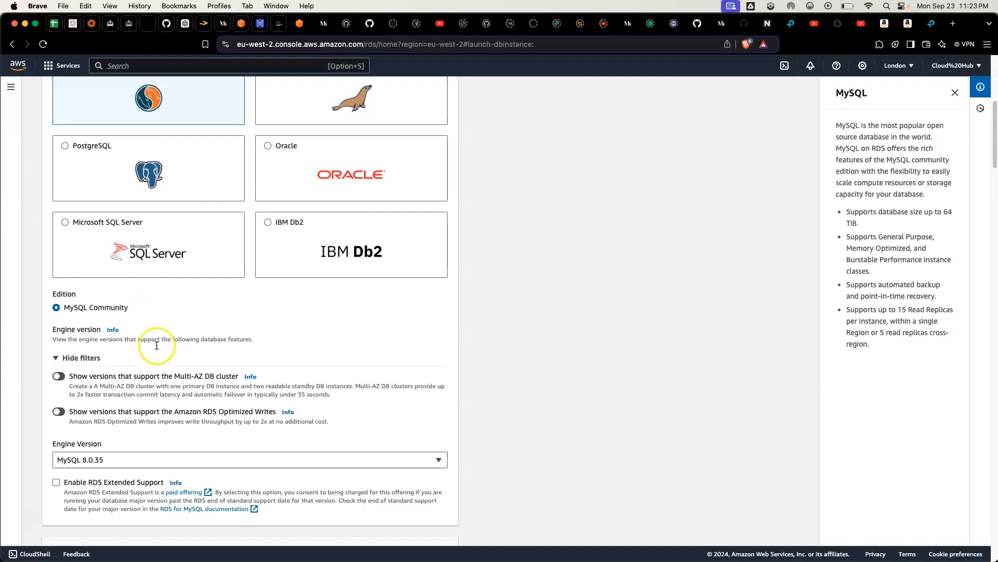
scroll(161, 397, "down", 3)
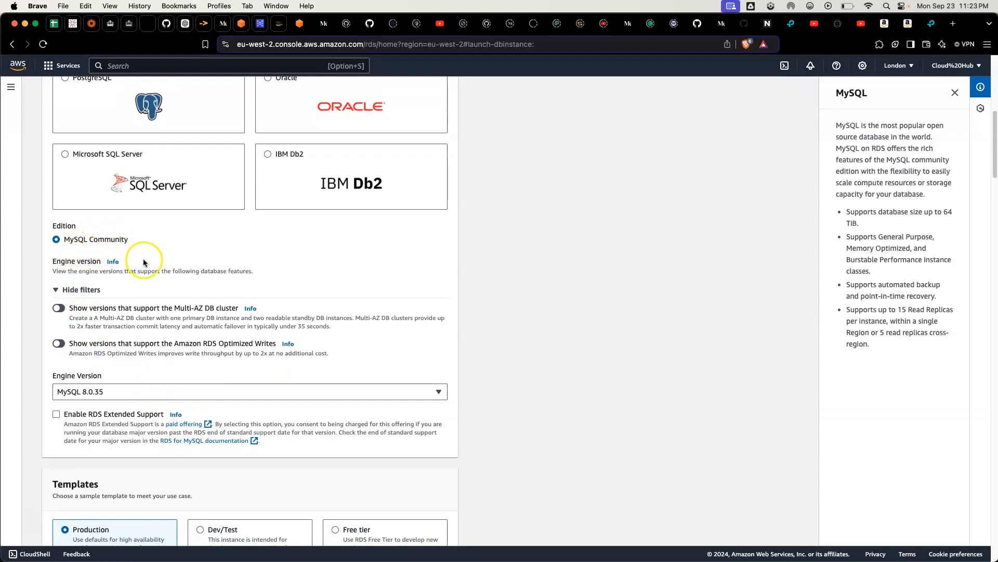
scroll(163, 262, "down", 3)
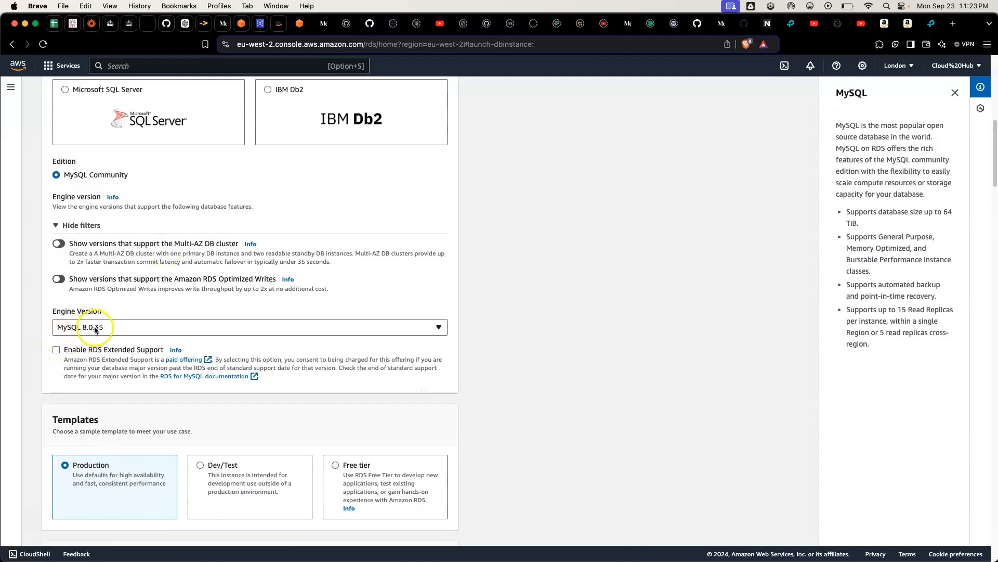
scroll(99, 327, "down", 2)
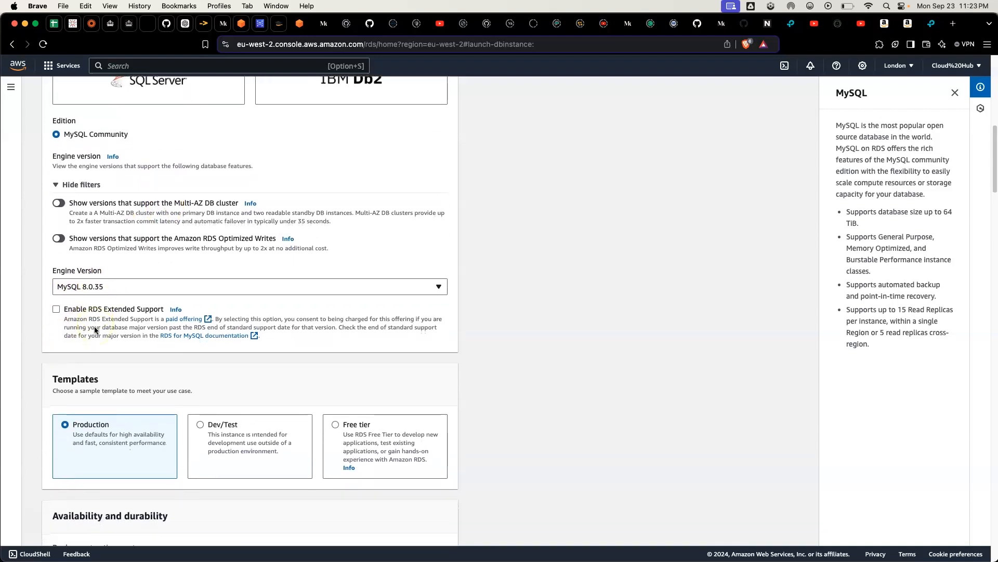
scroll(95, 328, "down", 4)
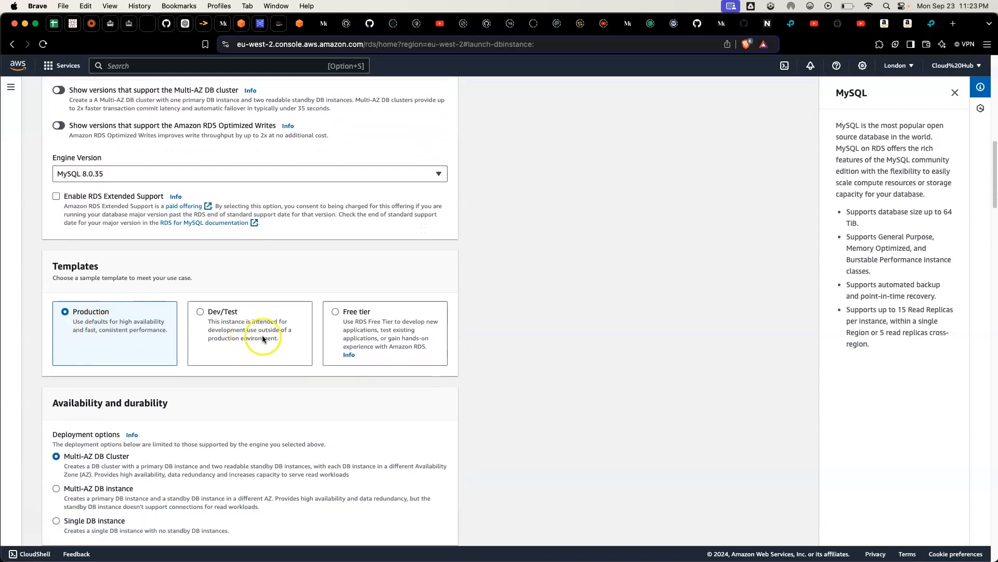
left_click(380, 329)
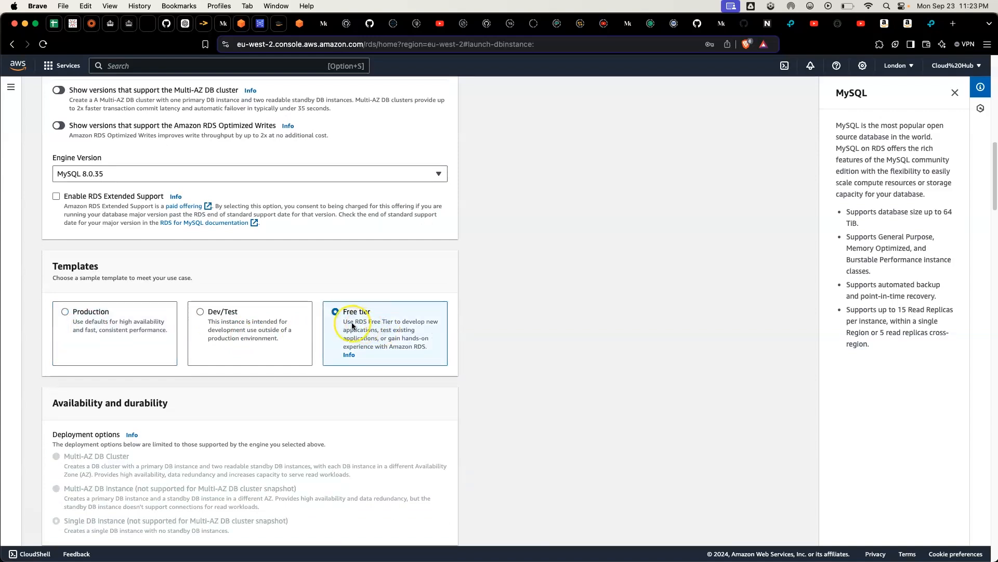
scroll(352, 323, "down", 3)
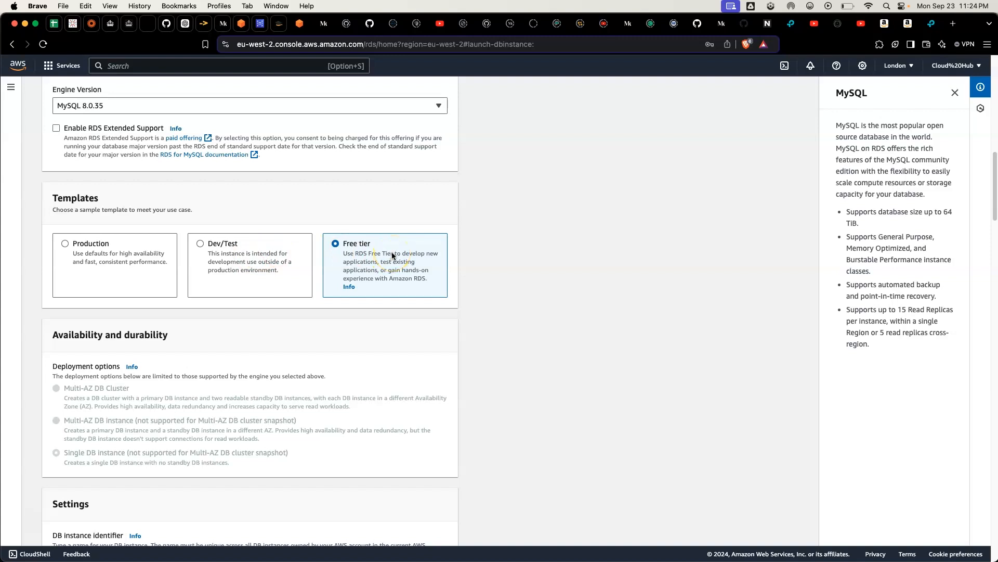
Step: Keep database-1 as the DB instance identifier and use self-managed admin credentials with an auto-generated password
scroll(391, 255, "down", 6)
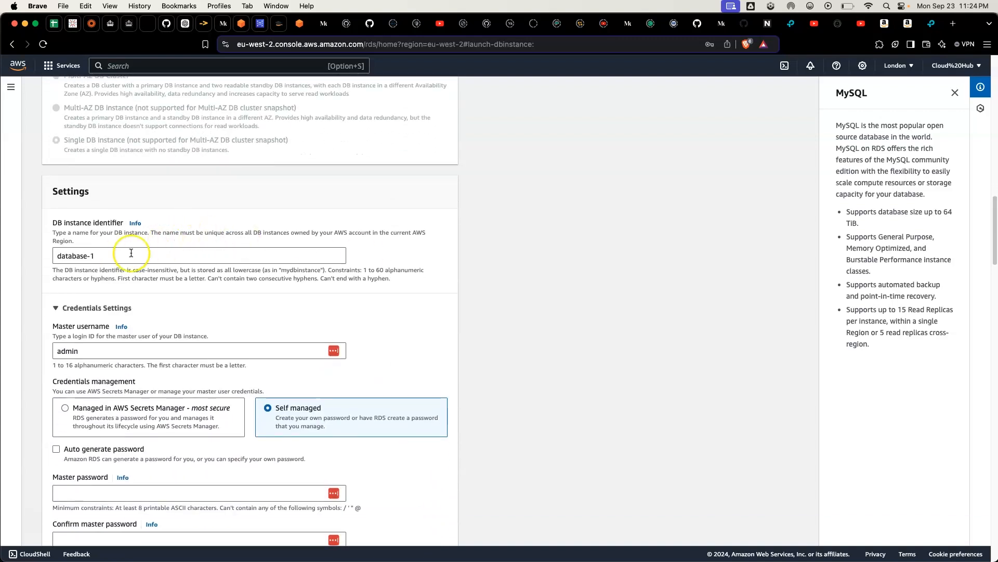
left_click(110, 256)
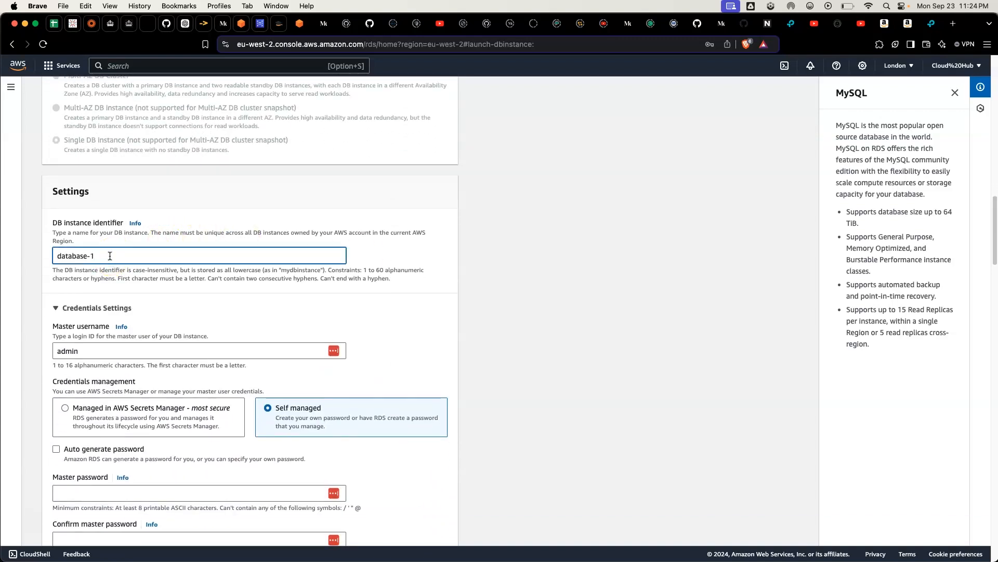
scroll(109, 256, "down", 2)
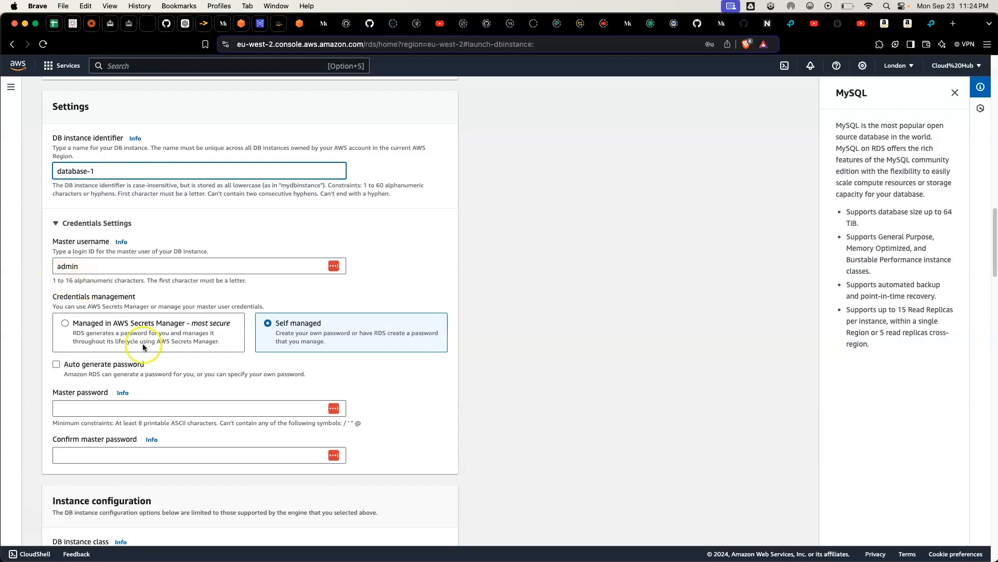
scroll(450, 373, "down", 3)
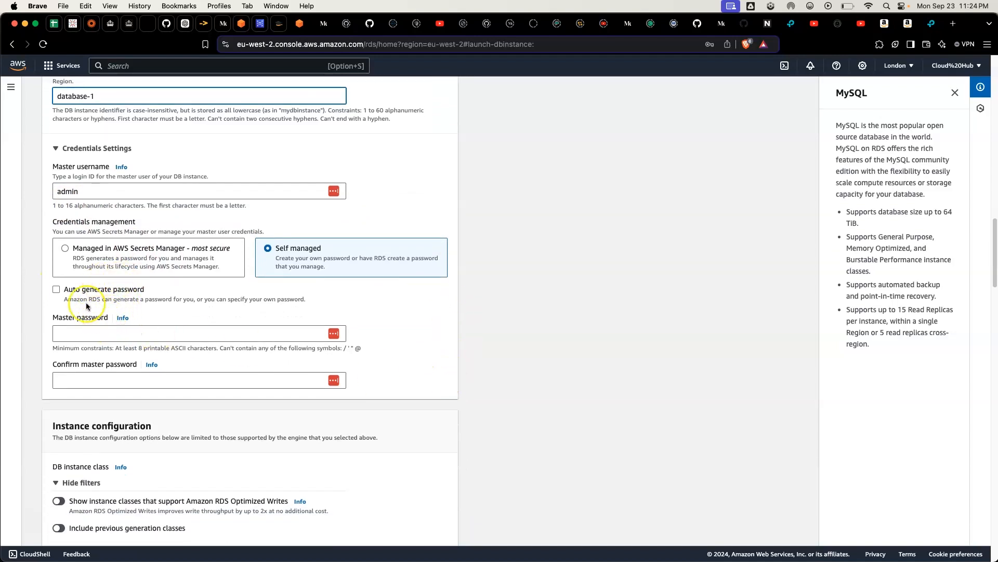
left_click(73, 257)
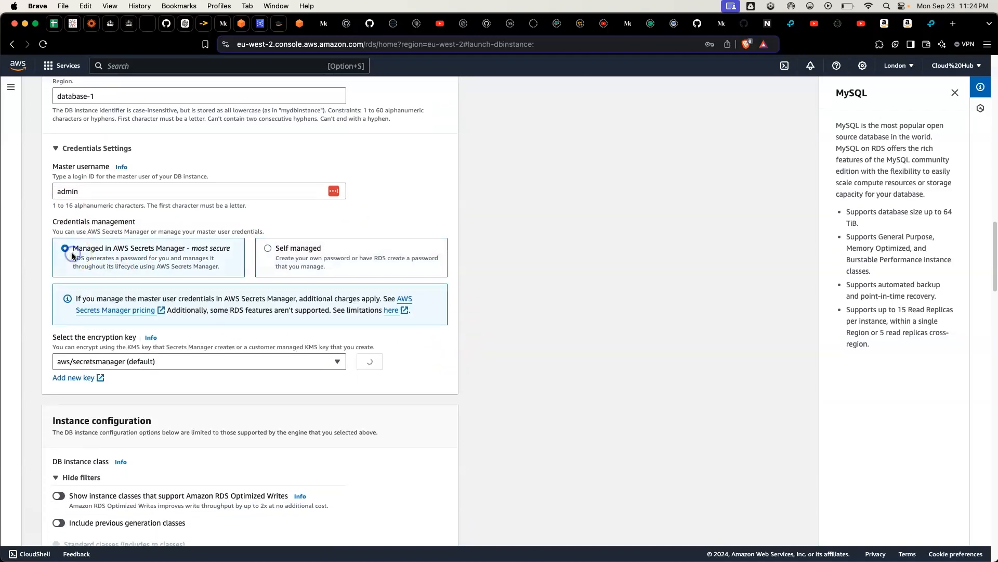
left_click(318, 253)
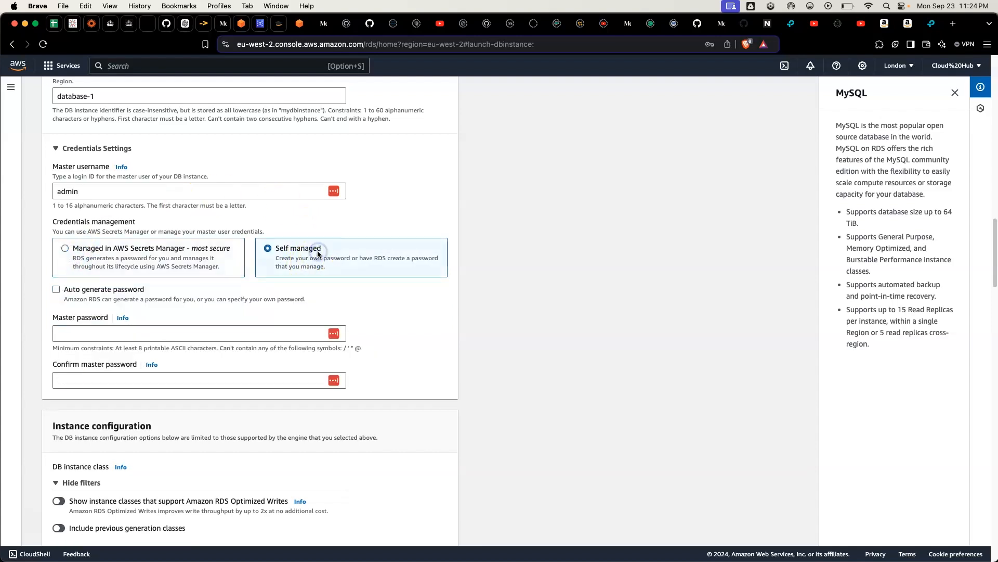
left_click(57, 289)
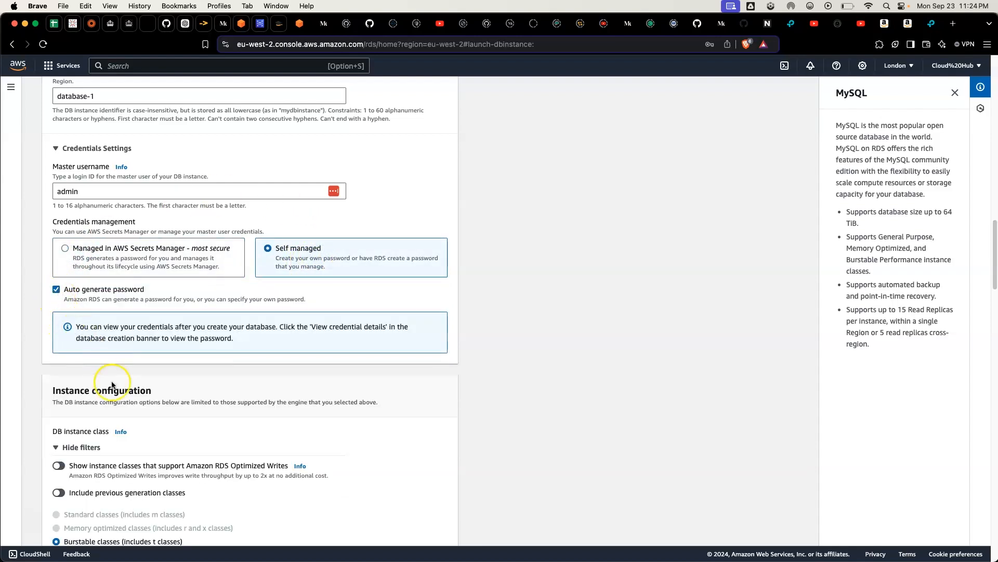
Step: Keep the db.t4g.micro instance class with General Purpose SSD (gp3) storage and set the allocated storage to 10 GiB
scroll(112, 406, "down", 5)
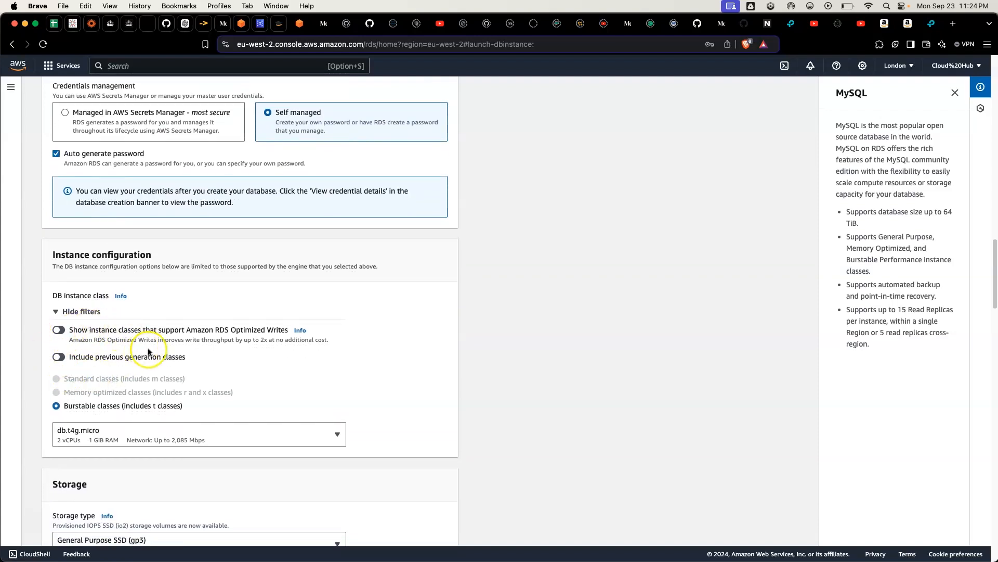
scroll(165, 352, "down", 2)
scroll(166, 352, "down", 1)
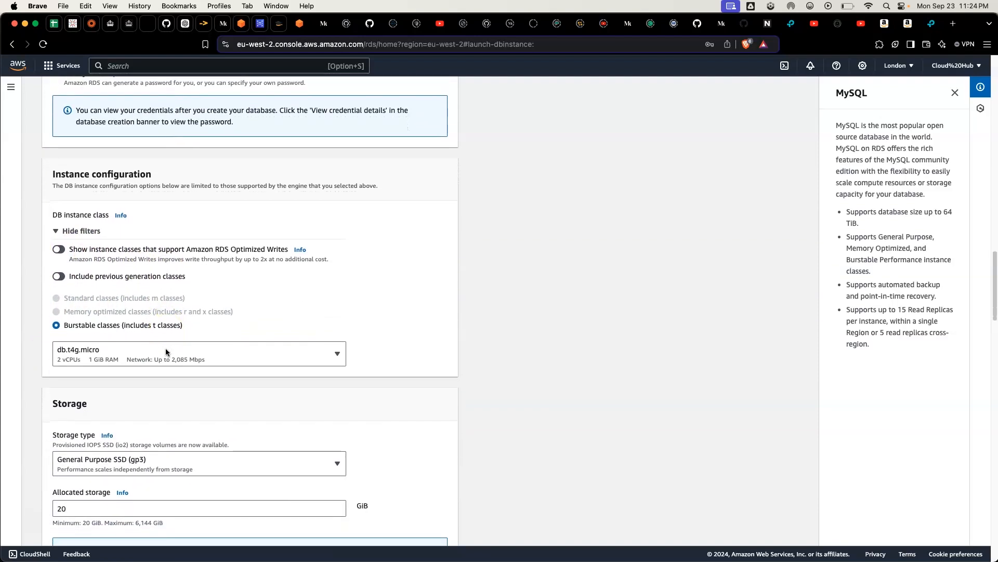
scroll(166, 352, "down", 1)
scroll(166, 352, "down", 7)
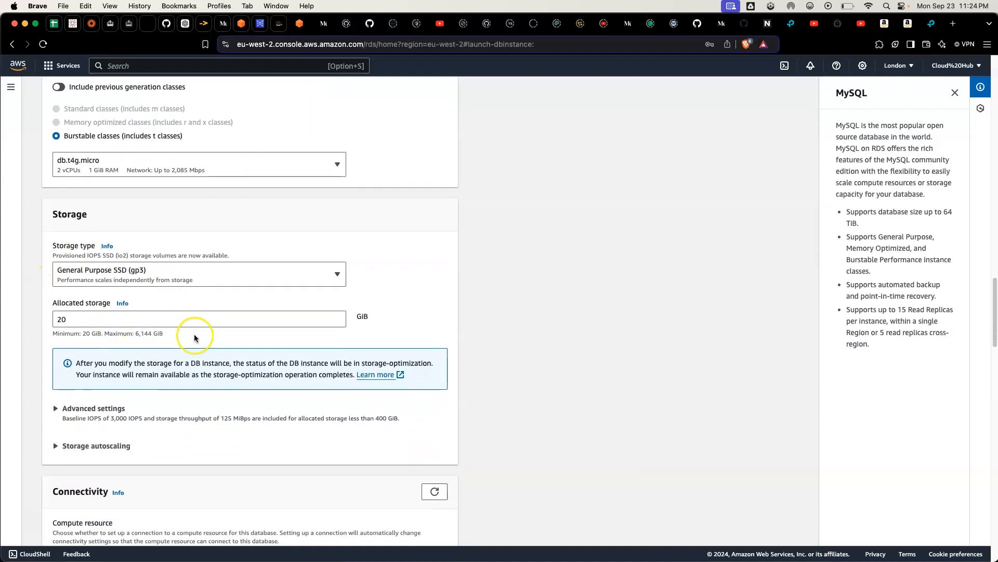
scroll(224, 334, "down", 2)
left_click(96, 277)
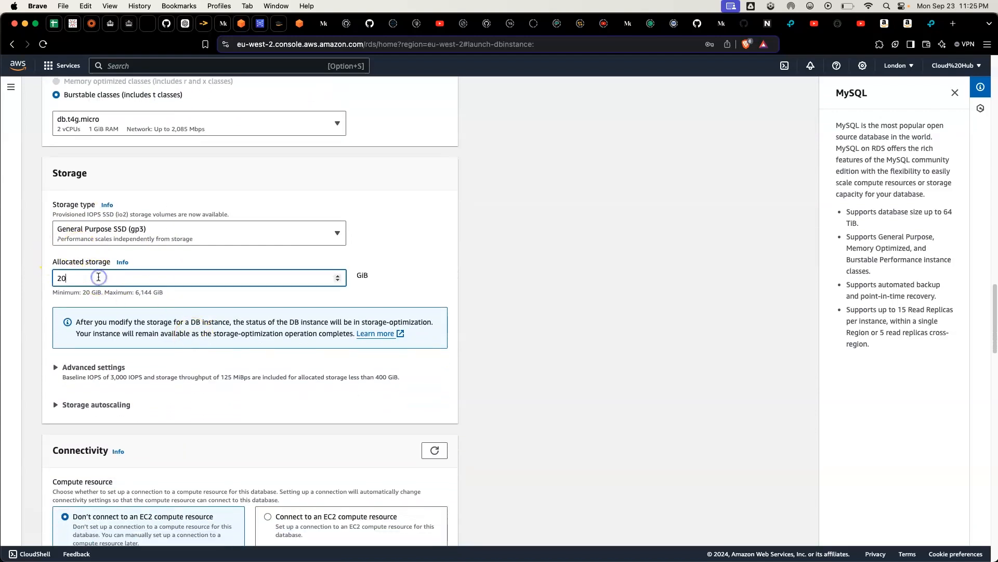
left_click(338, 282)
left_click(338, 281)
left_click(338, 282)
left_click(338, 282)
left_click(338, 281)
left_click(338, 282)
Step: Connect the database to an EC2 compute resource, choosing the web-server instance
scroll(218, 387, "down", 5)
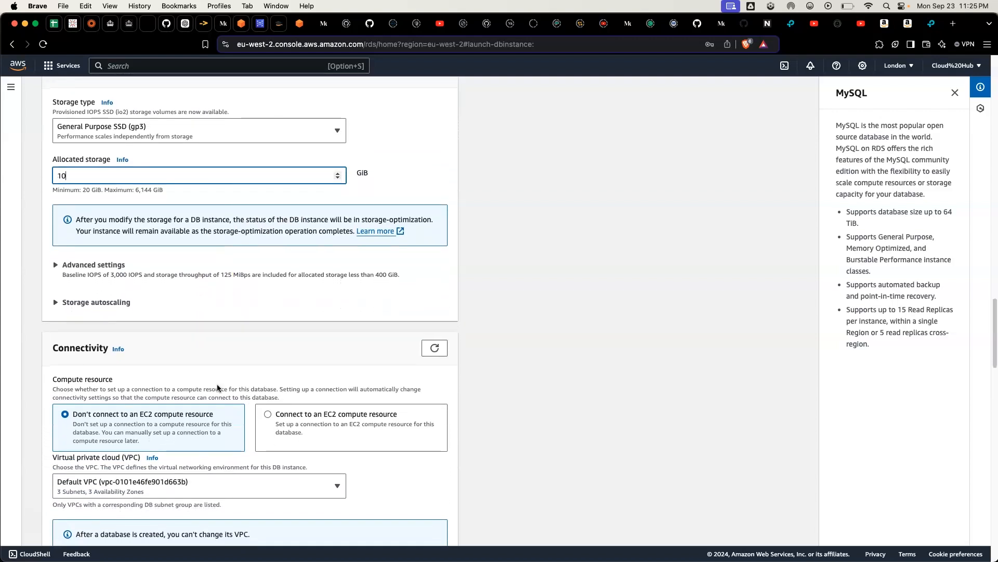
scroll(218, 387, "down", 1)
scroll(218, 388, "down", 2)
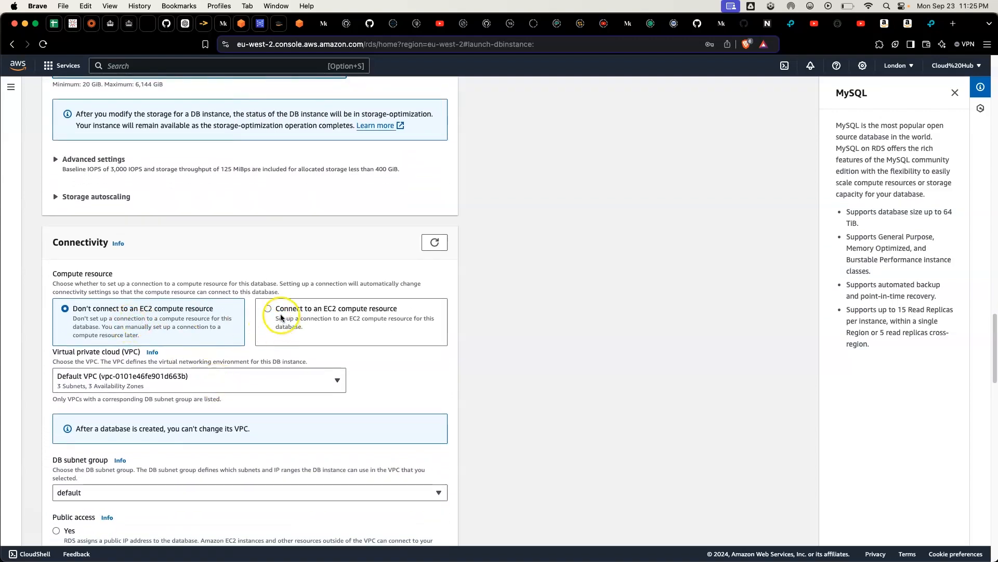
left_click(280, 330)
scroll(235, 351, "down", 2)
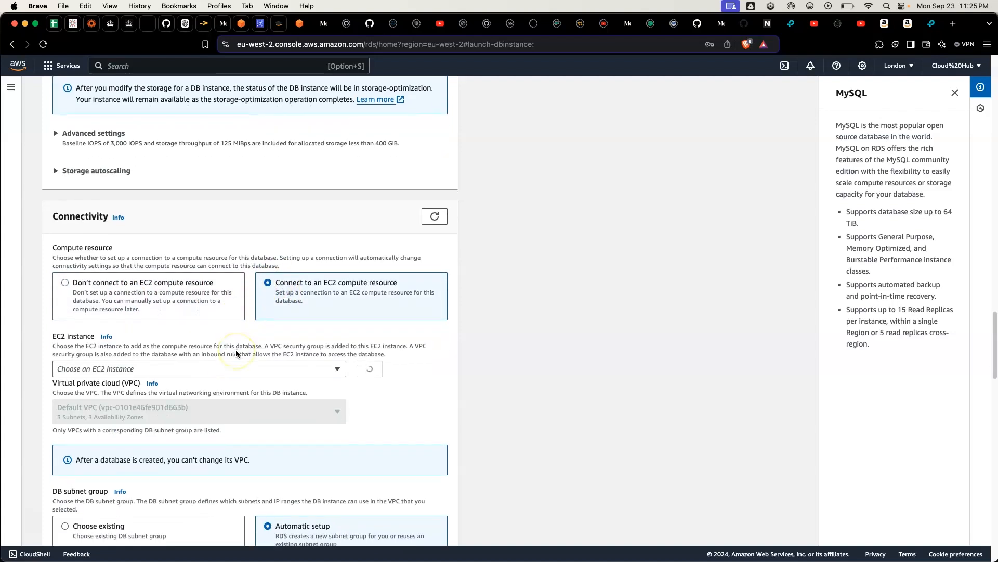
left_click(234, 368)
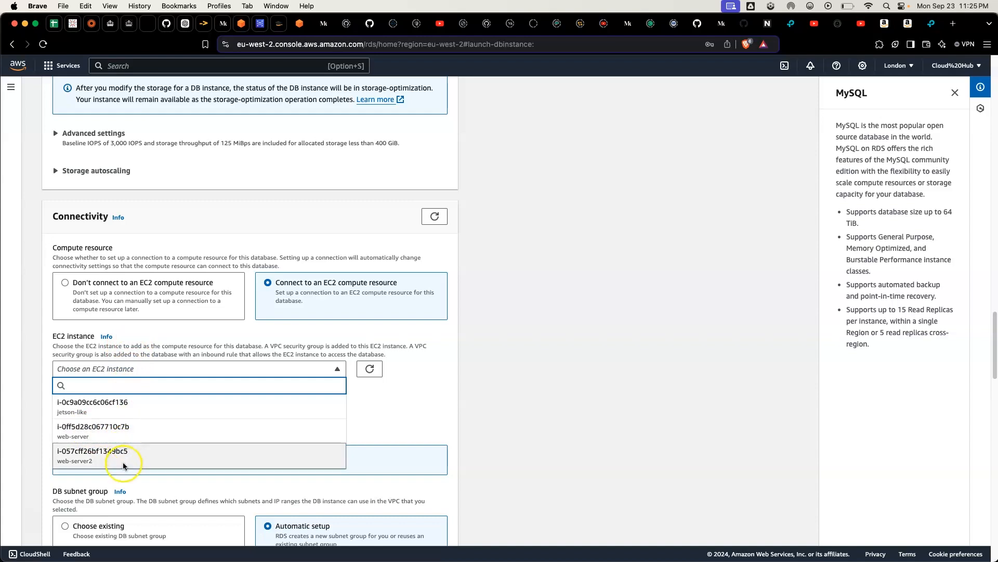
left_click(121, 426)
Step: Keep automatic DB subnet group setup without public access, and add default as the additional VPC security group
scroll(120, 426, "down", 3)
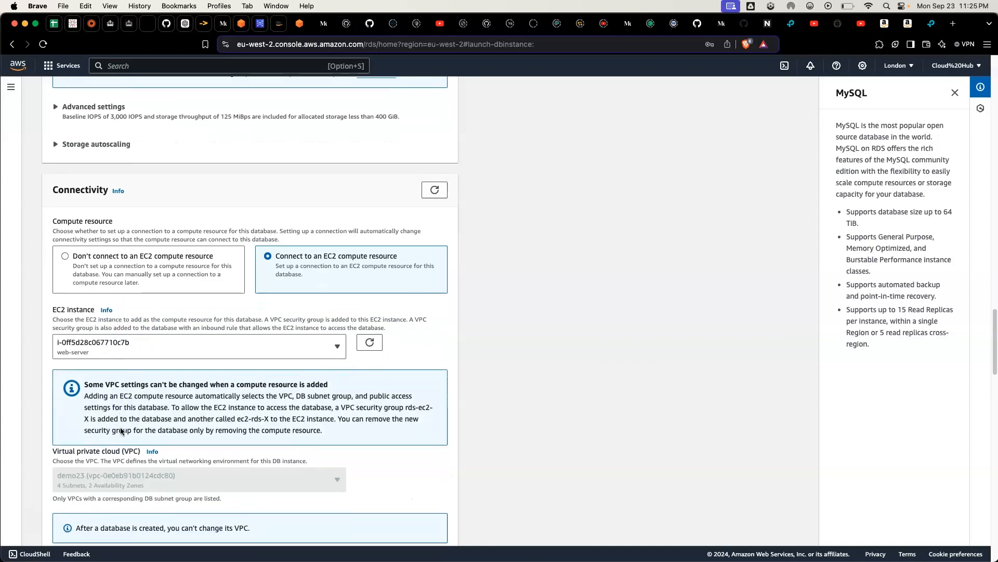
scroll(120, 431, "down", 1)
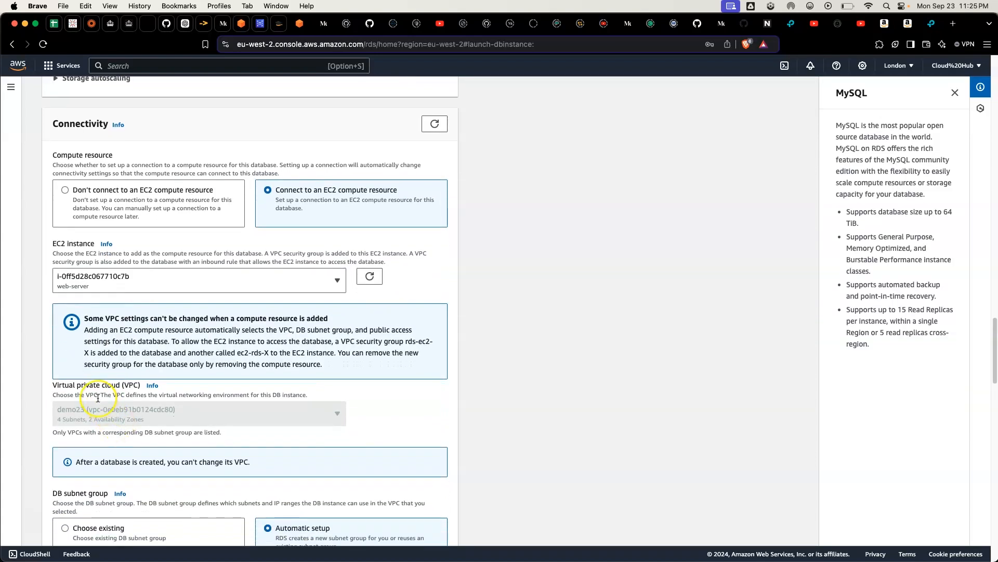
scroll(98, 398, "down", 1)
scroll(97, 398, "down", 7)
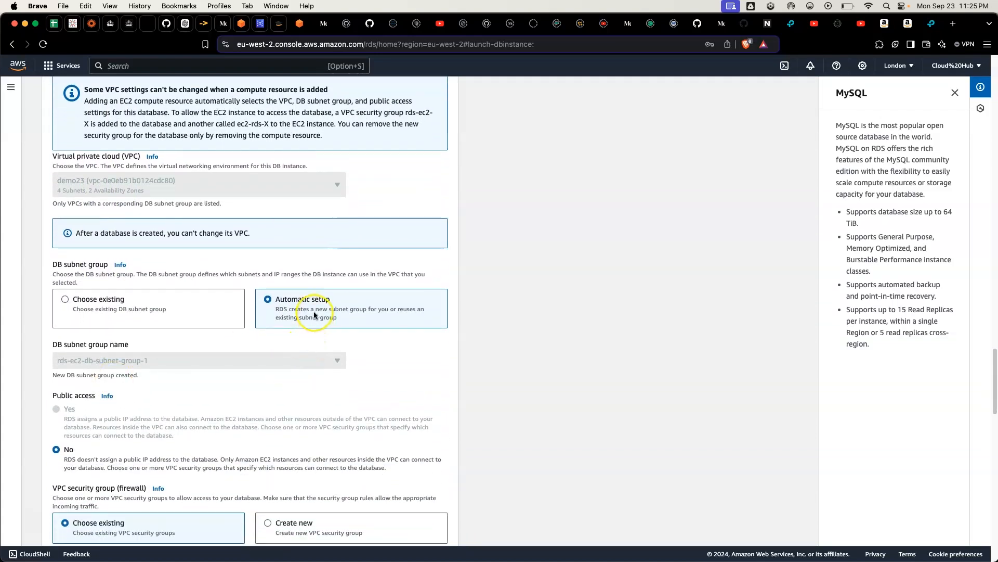
scroll(246, 341, "down", 2)
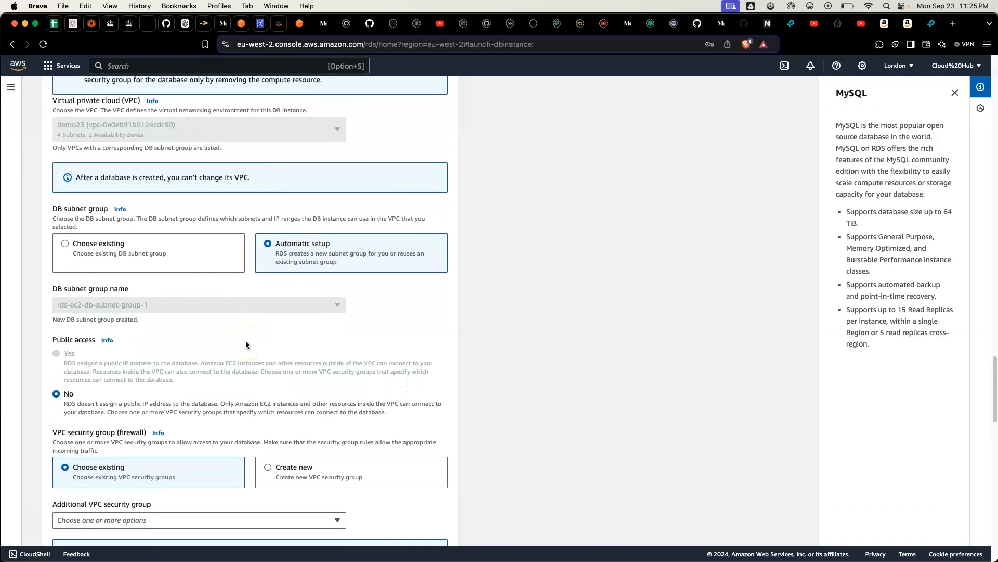
scroll(245, 343, "down", 1)
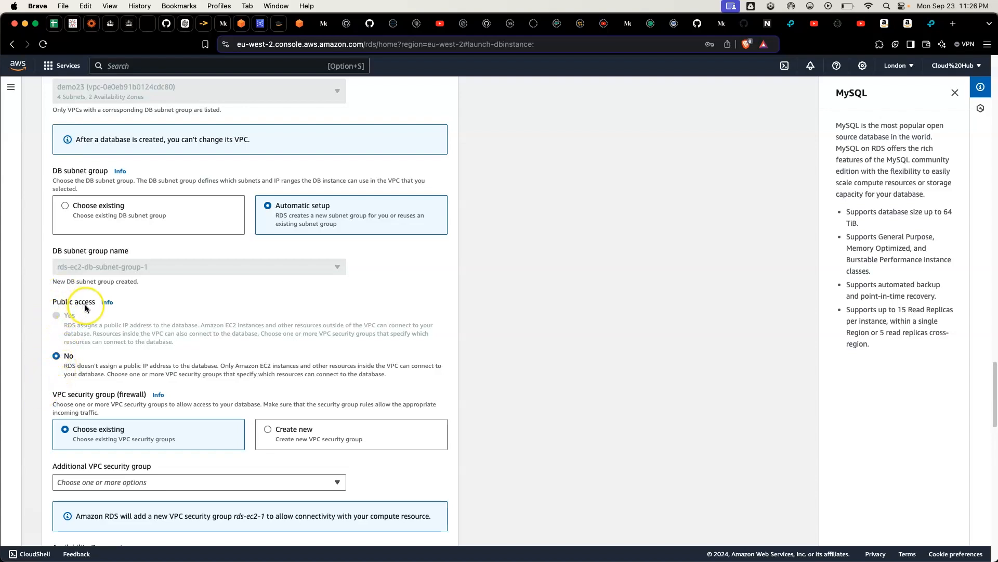
scroll(85, 306, "down", 2)
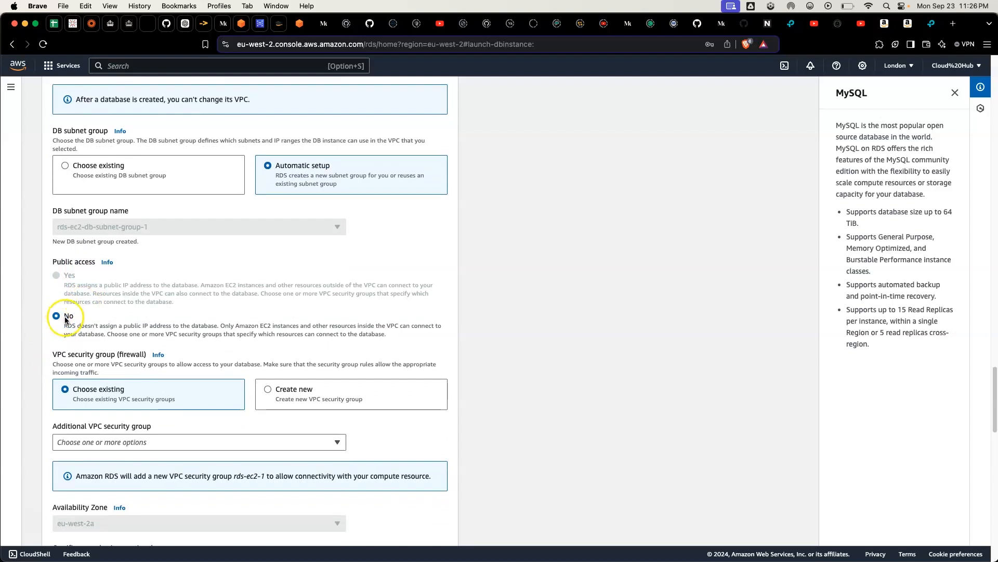
scroll(65, 320, "down", 1)
scroll(66, 319, "down", 1)
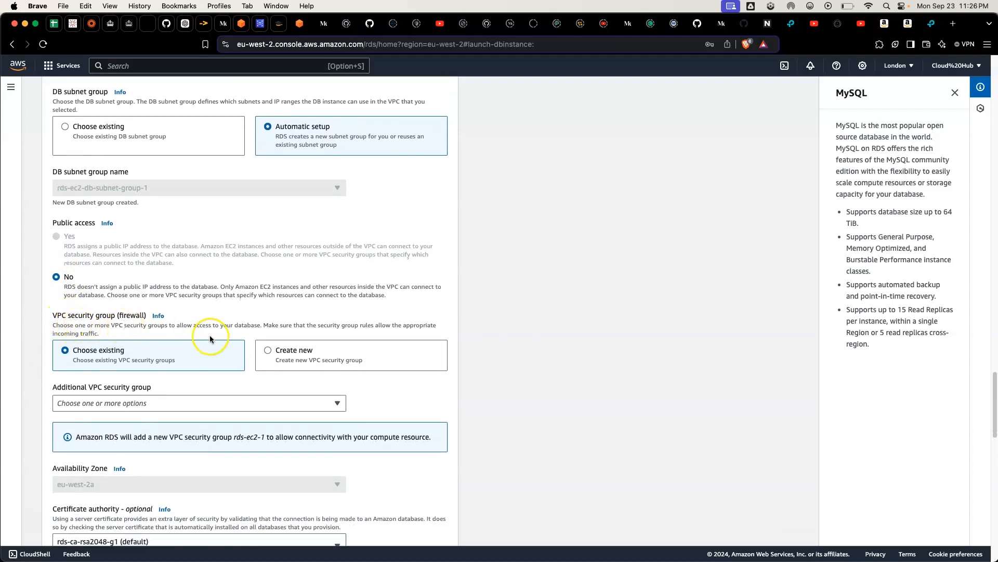
left_click(180, 405)
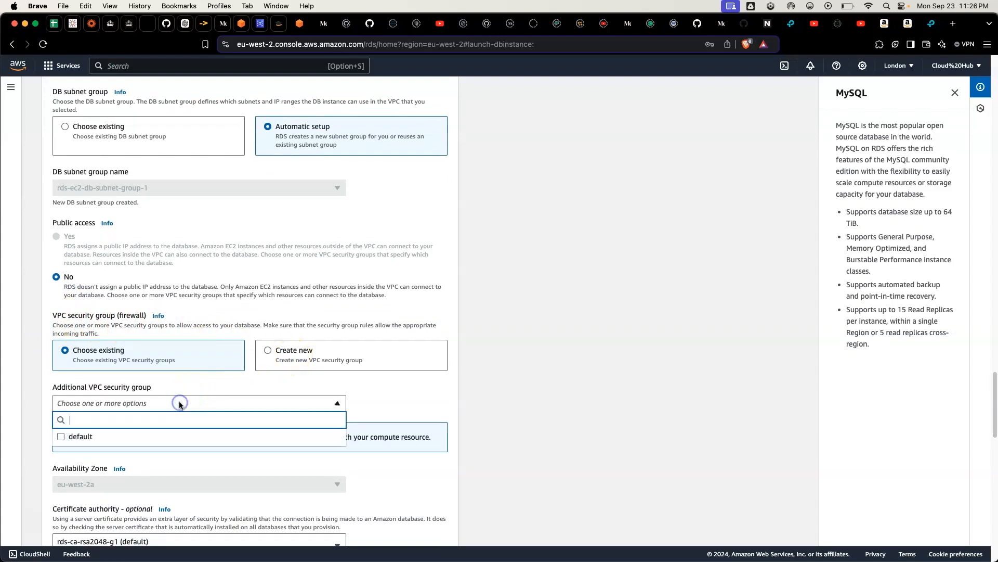
left_click(108, 441)
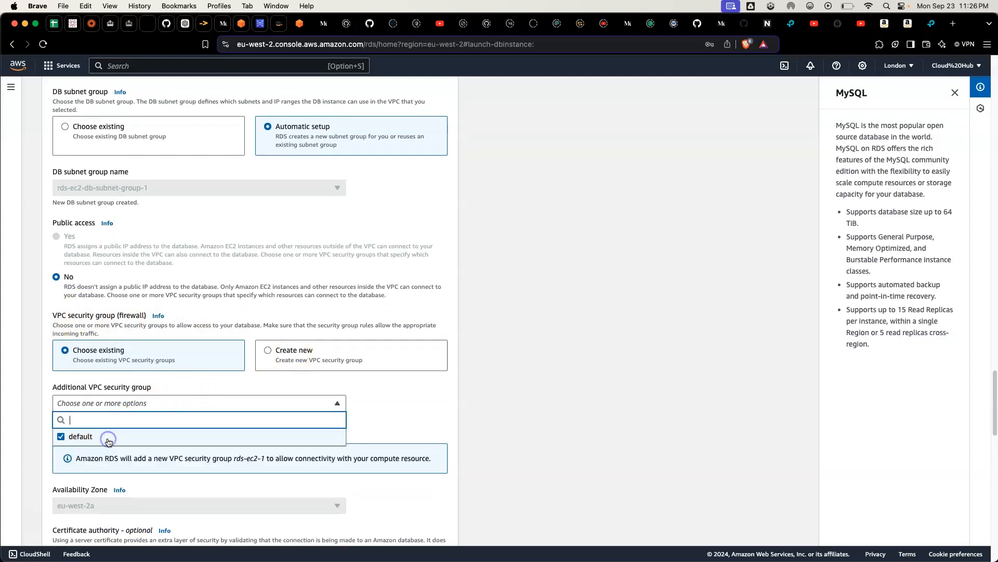
Step: Check the certificate authority options for the database and keep rds-ca-rsa2048-g1 (default)
scroll(109, 442, "down", 1)
scroll(108, 441, "down", 5)
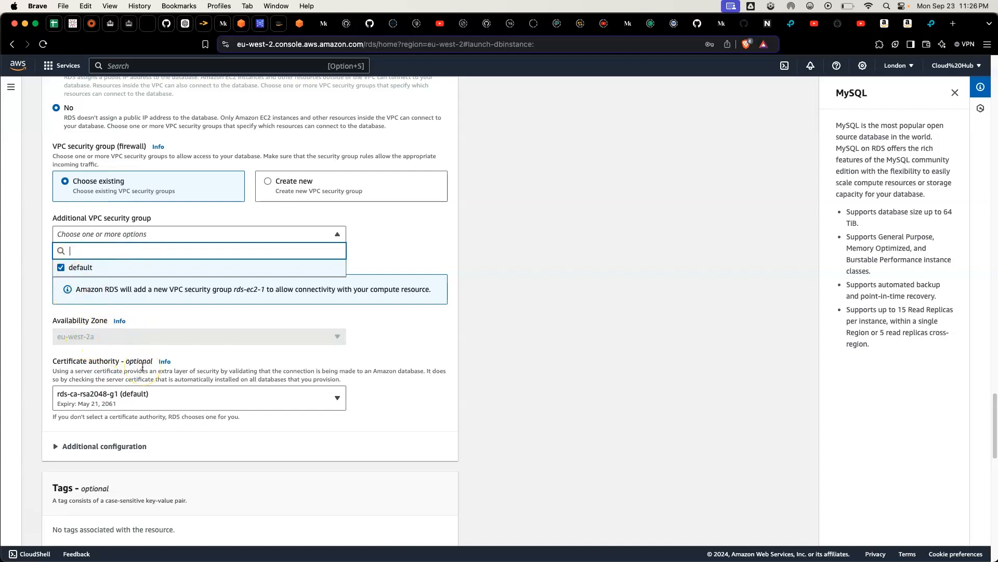
scroll(141, 359, "down", 1)
left_click(92, 332)
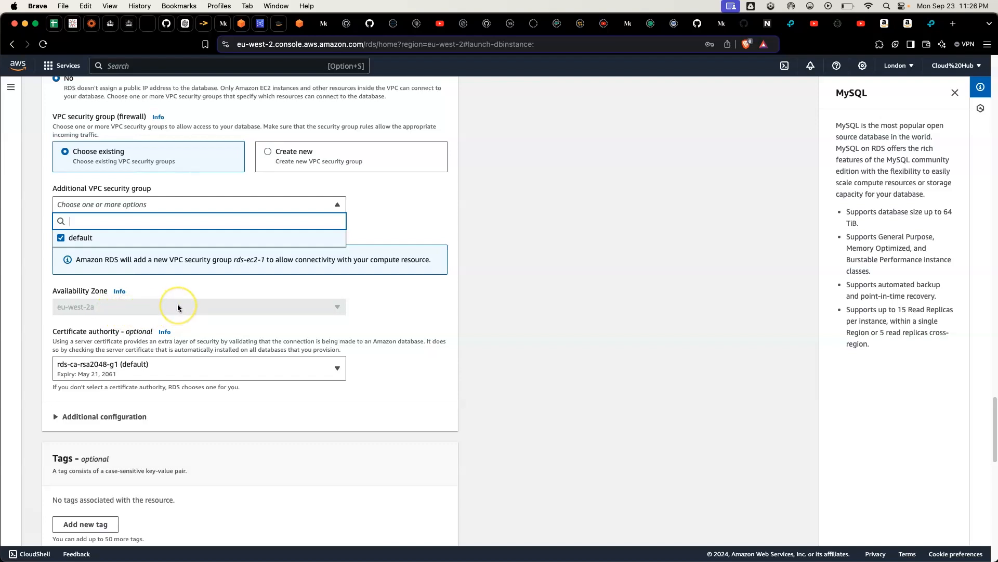
scroll(177, 307, "down", 2)
left_click(127, 337)
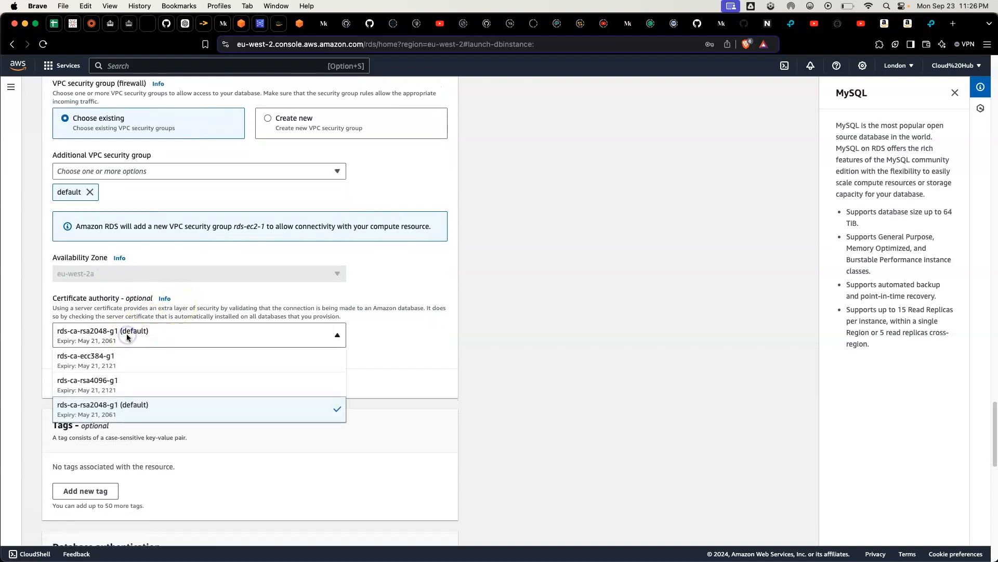
key("Escape")
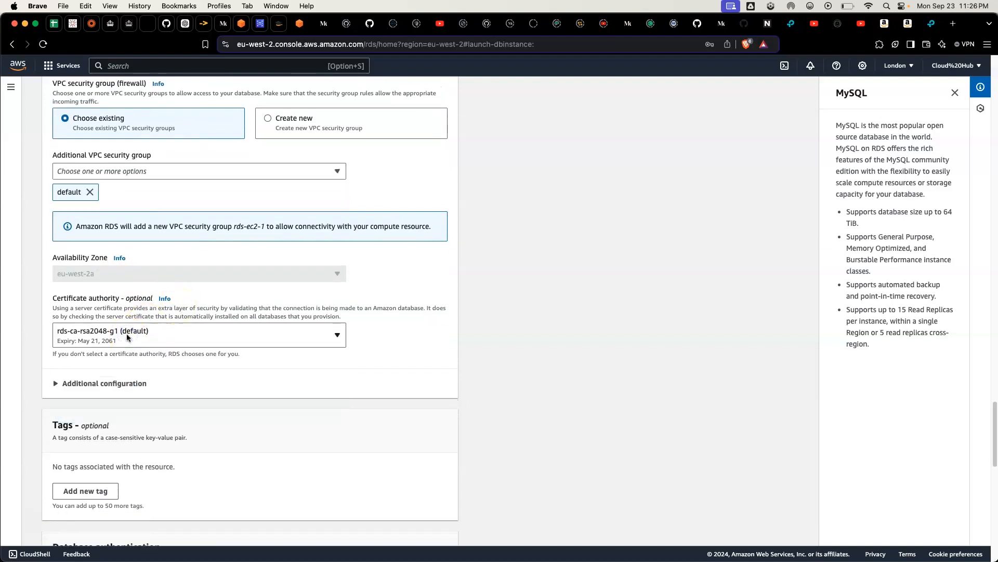
Step: Review the database authentication, monitoring and estimated monthly cost sections of the new database configuration
scroll(127, 337, "down", 10)
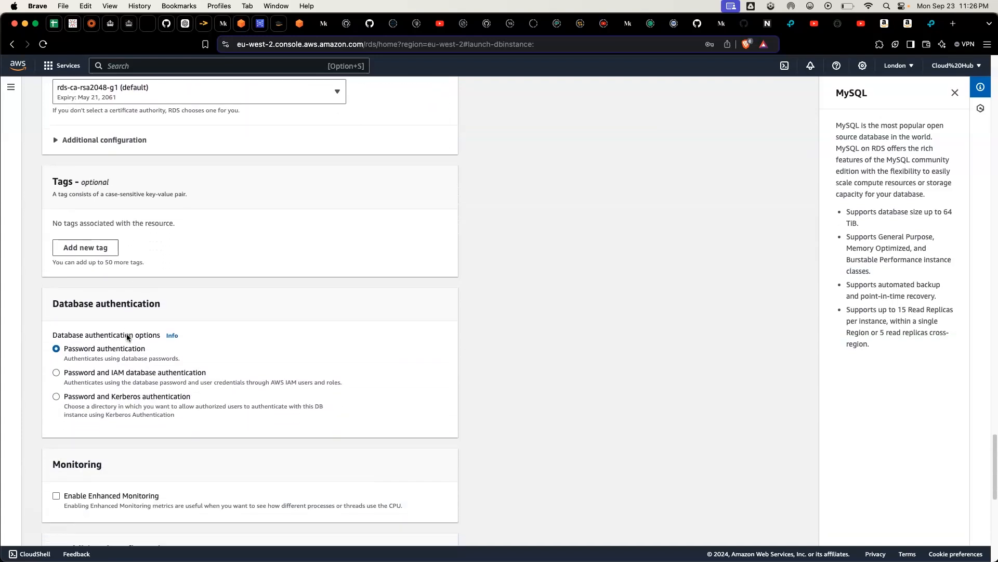
scroll(127, 337, "down", 1)
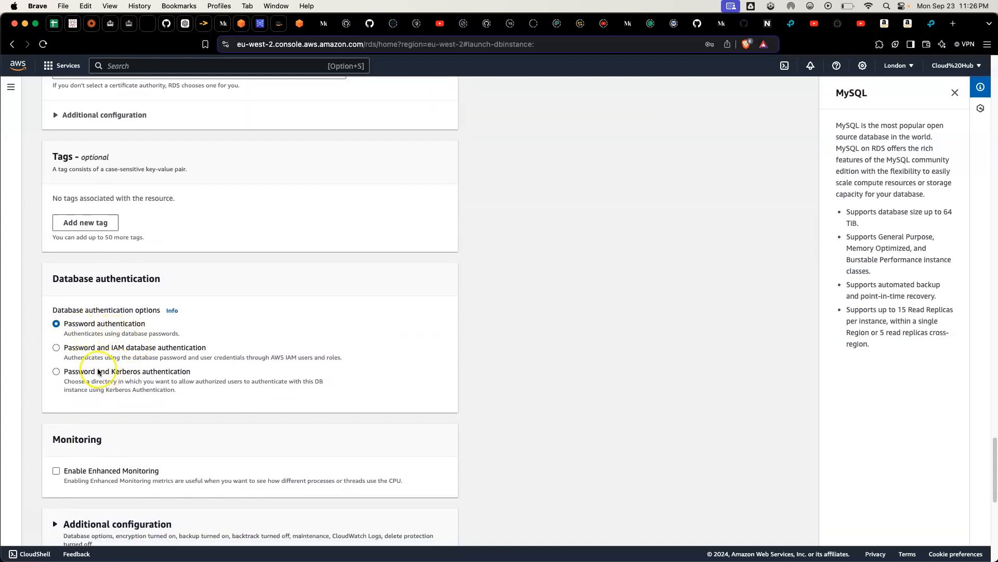
scroll(101, 391, "down", 4)
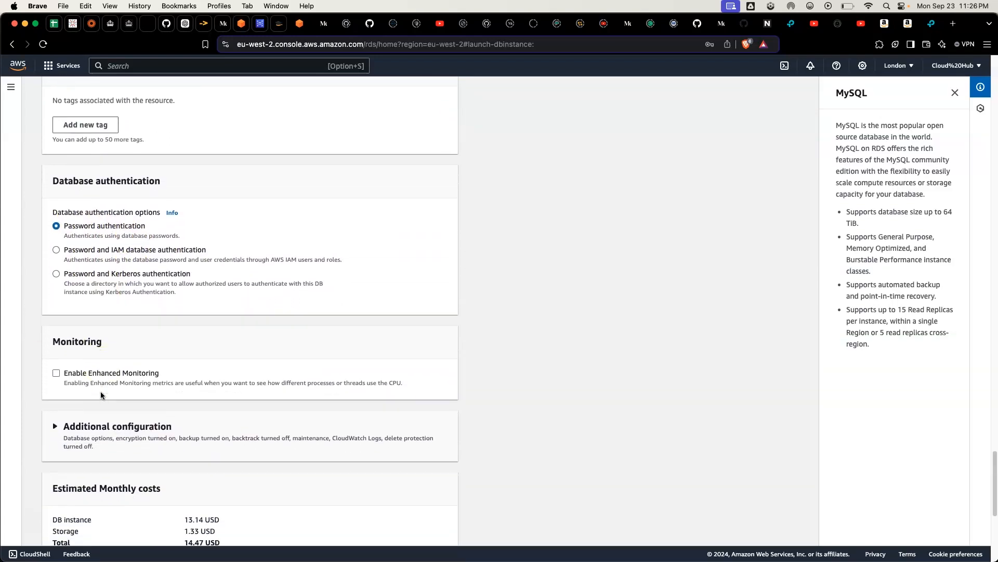
scroll(165, 373, "down", 4)
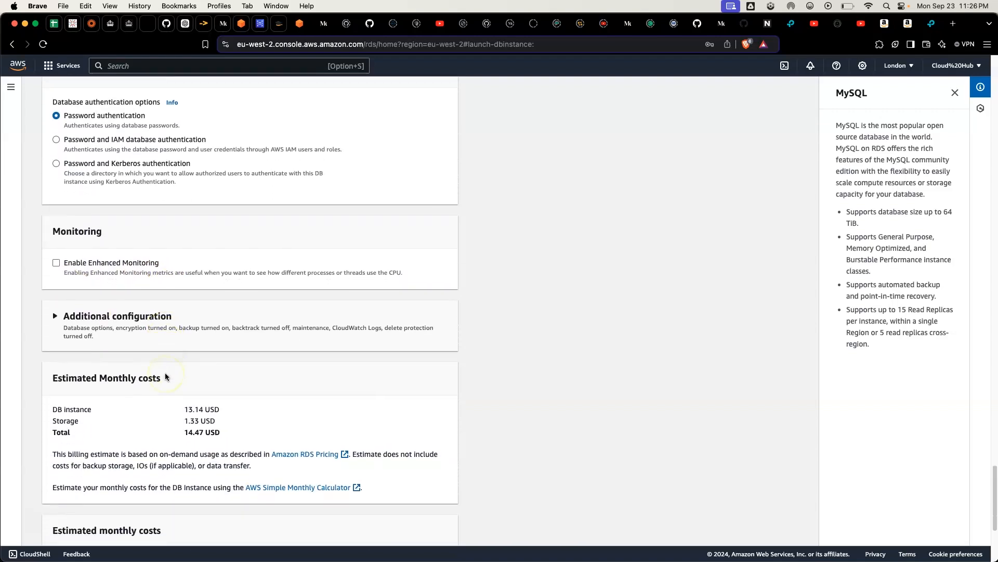
scroll(165, 373, "down", 2)
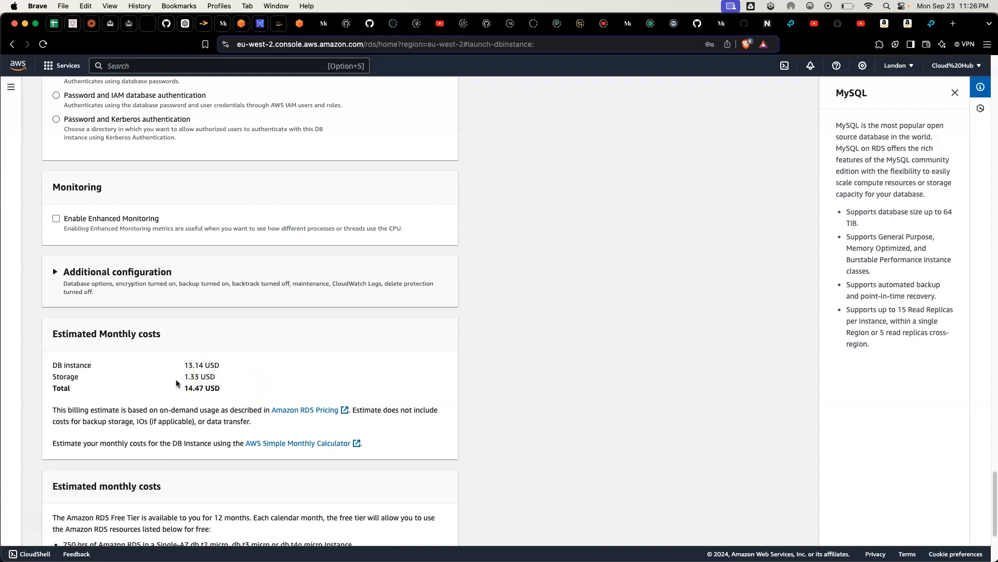
scroll(176, 384, "down", 1)
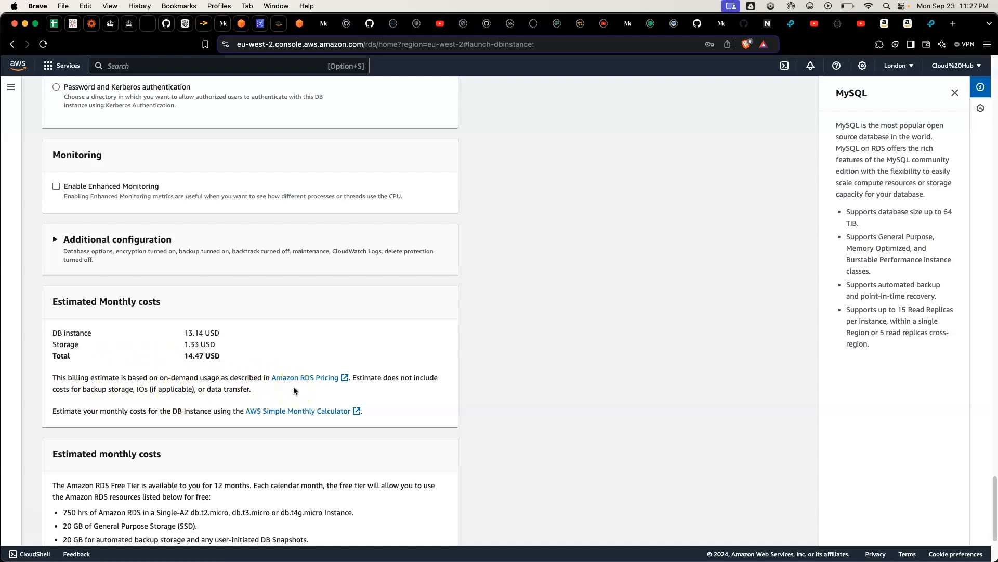
Step: Review the free tier terms below the estimated costs, and try to create the database with the current settings
scroll(293, 387, "down", 5)
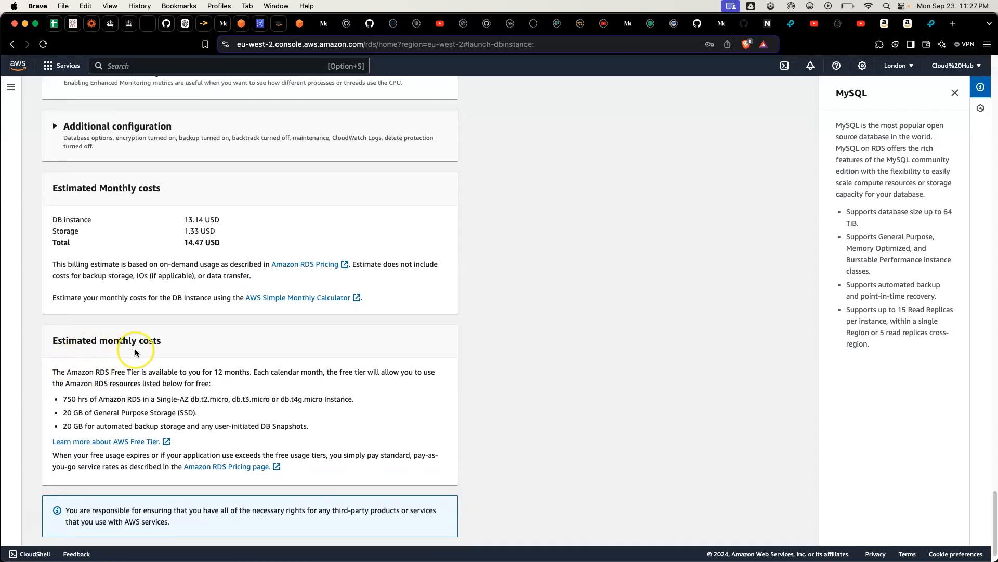
scroll(140, 352, "down", 1)
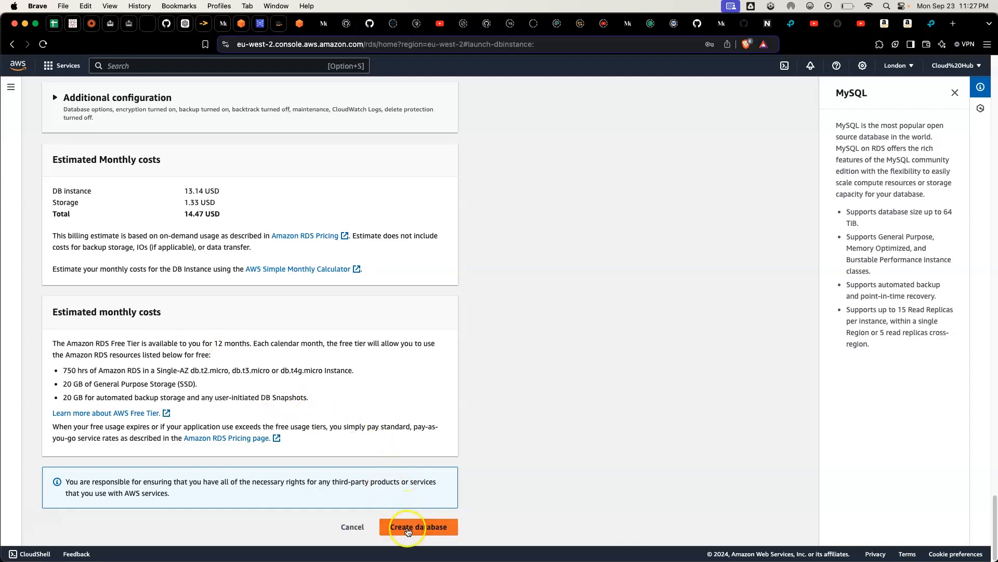
left_click(408, 528)
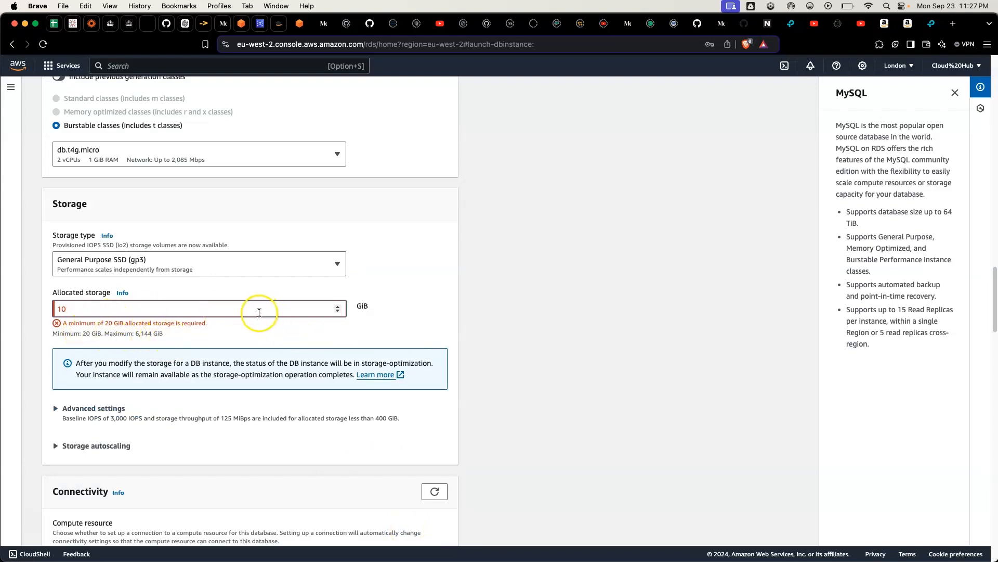
Step: Set the database's allocated storage to 20 GiB
key("BackSpace")
key("BackSpace")
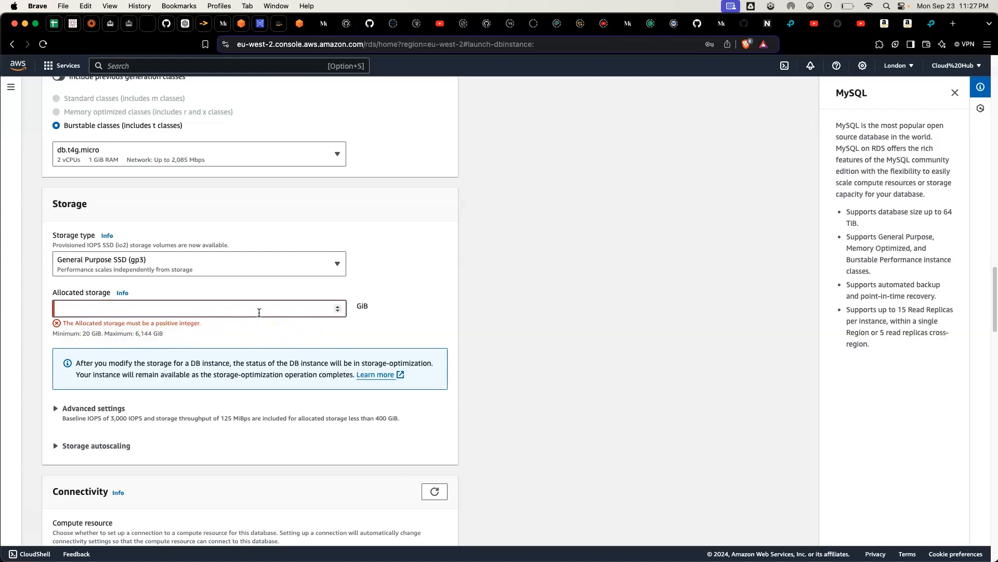
type("20")
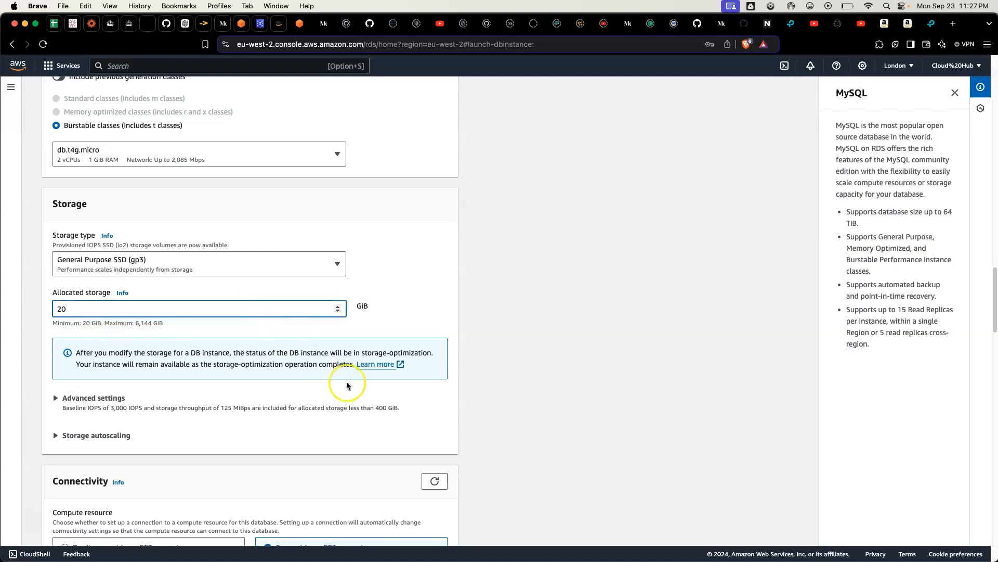
Step: Create the MySQL database and dismiss the suggested add-ons without creating an ElastiCache cluster or RDS proxy
scroll(346, 383, "down", 15)
scroll(346, 385, "down", 15)
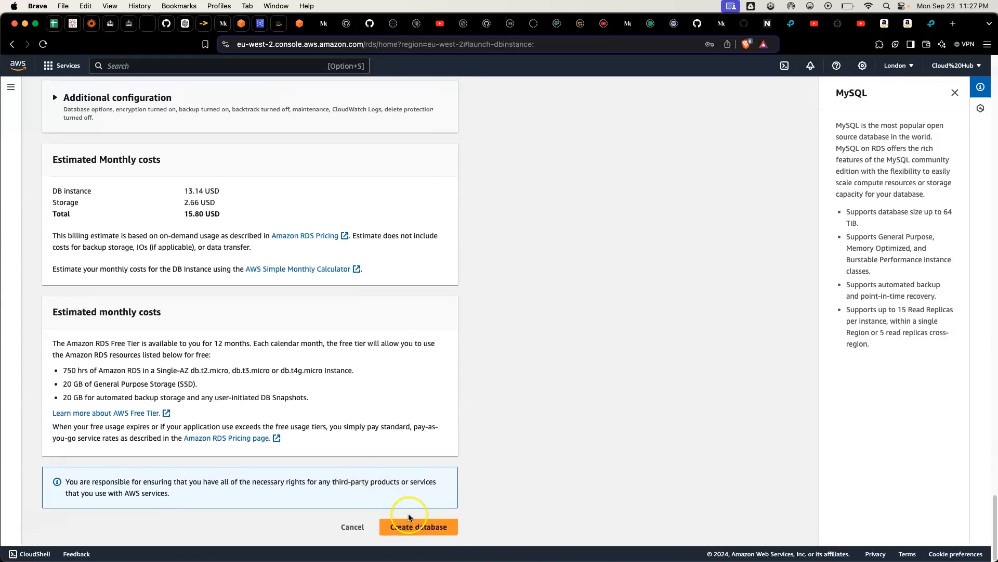
left_click(411, 530)
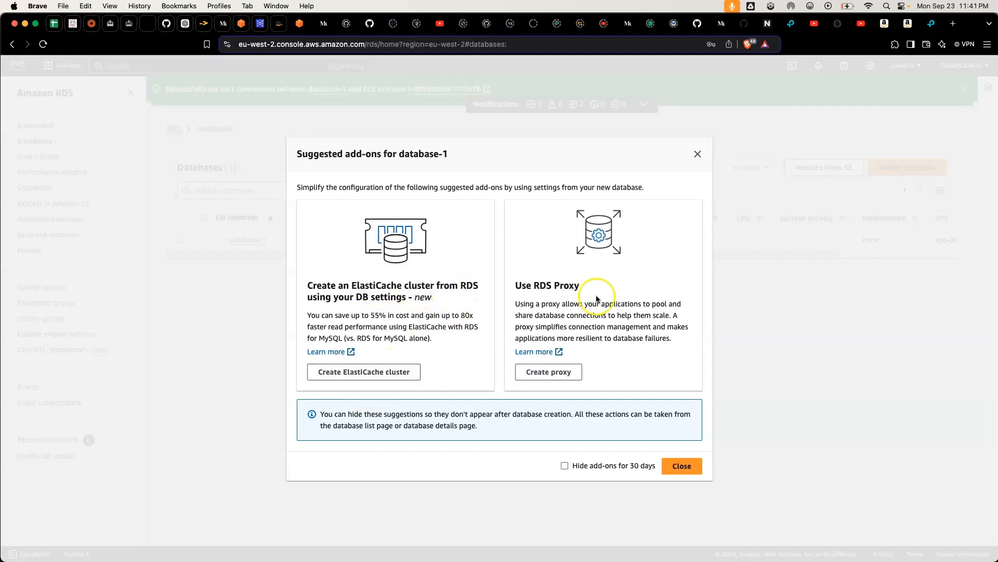
left_click(672, 467)
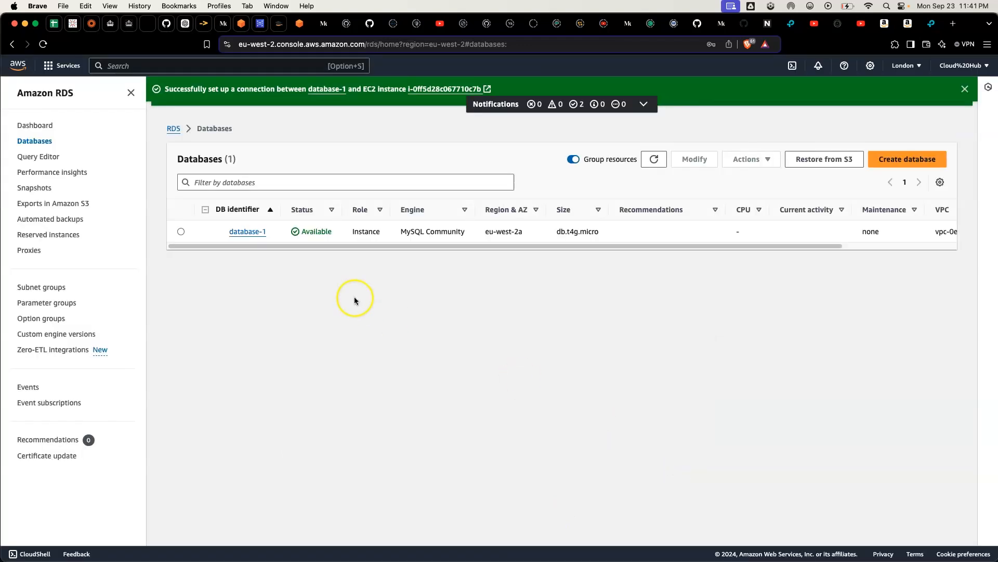